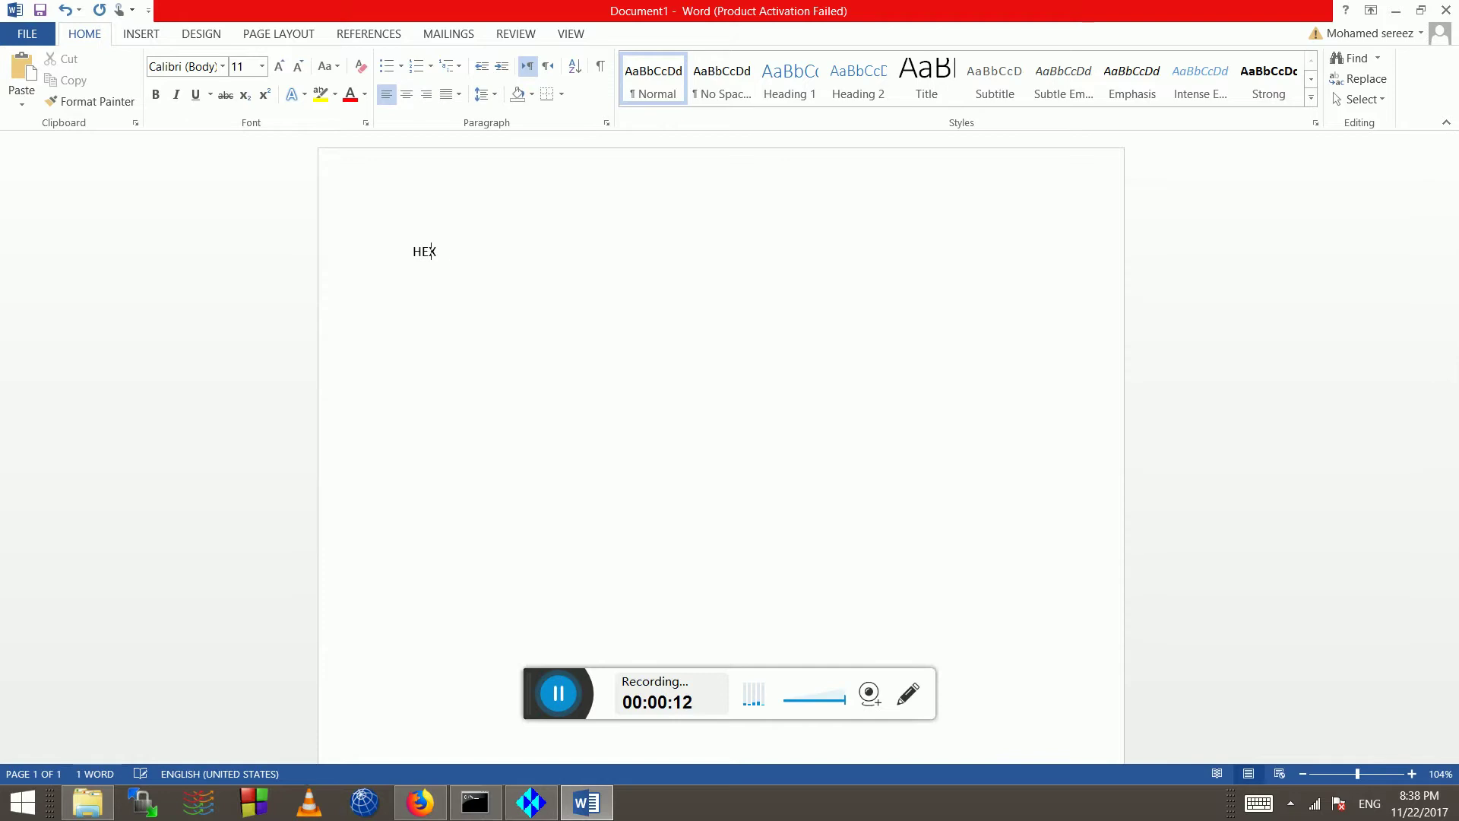
# Write the first two list lines as "1 = HEXA BLOCKED MESHING" and "2 = UNSTRUCTURED OCTREE"
pyautogui.write('A BLOCKED MESHING')
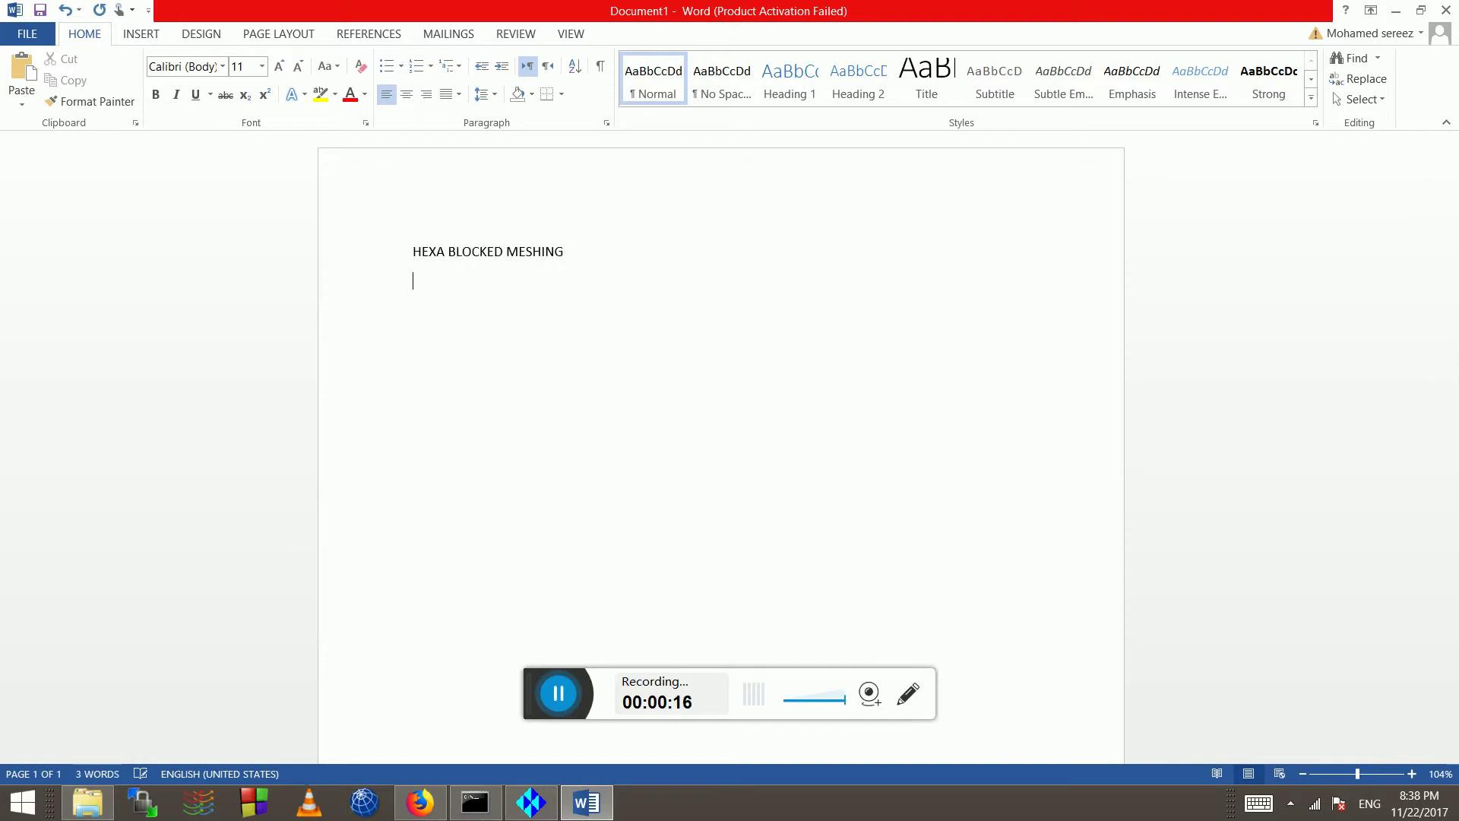
pyautogui.click(413, 252)
pyautogui.write('1 = ')
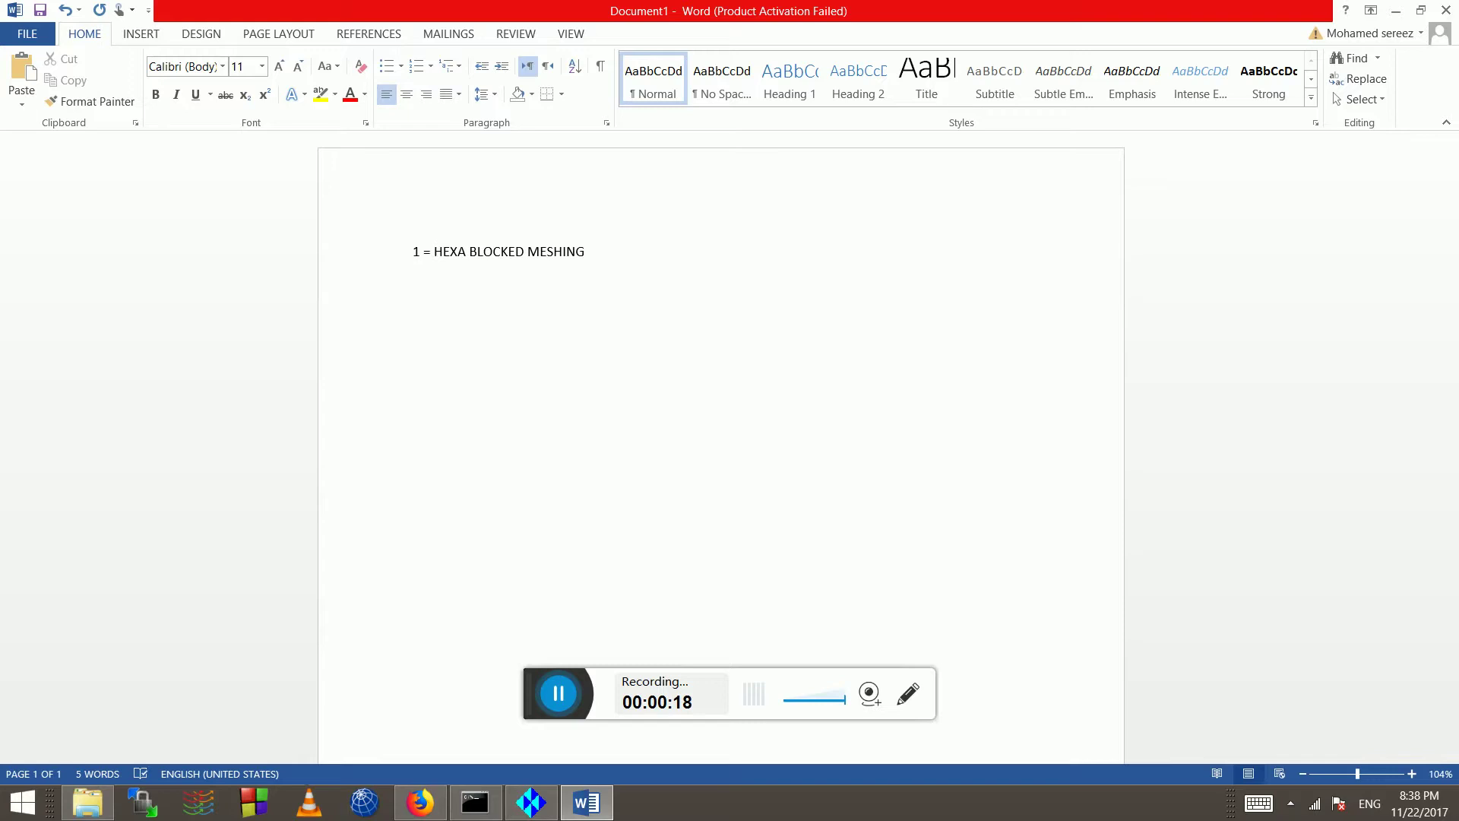
pyautogui.write('=')
pyautogui.press('BackSpace')
pyautogui.write('= UNSTRUCTURED OCTREE')
pyautogui.press('Return')
# Add the third list line "3 = UNSTRUCTURED DELAUNARY" below the octree line
pyautogui.write('3 =')
pyautogui.press('BackSpace')
pyautogui.press('BackSpace')
pyautogui.press('BackSpace')
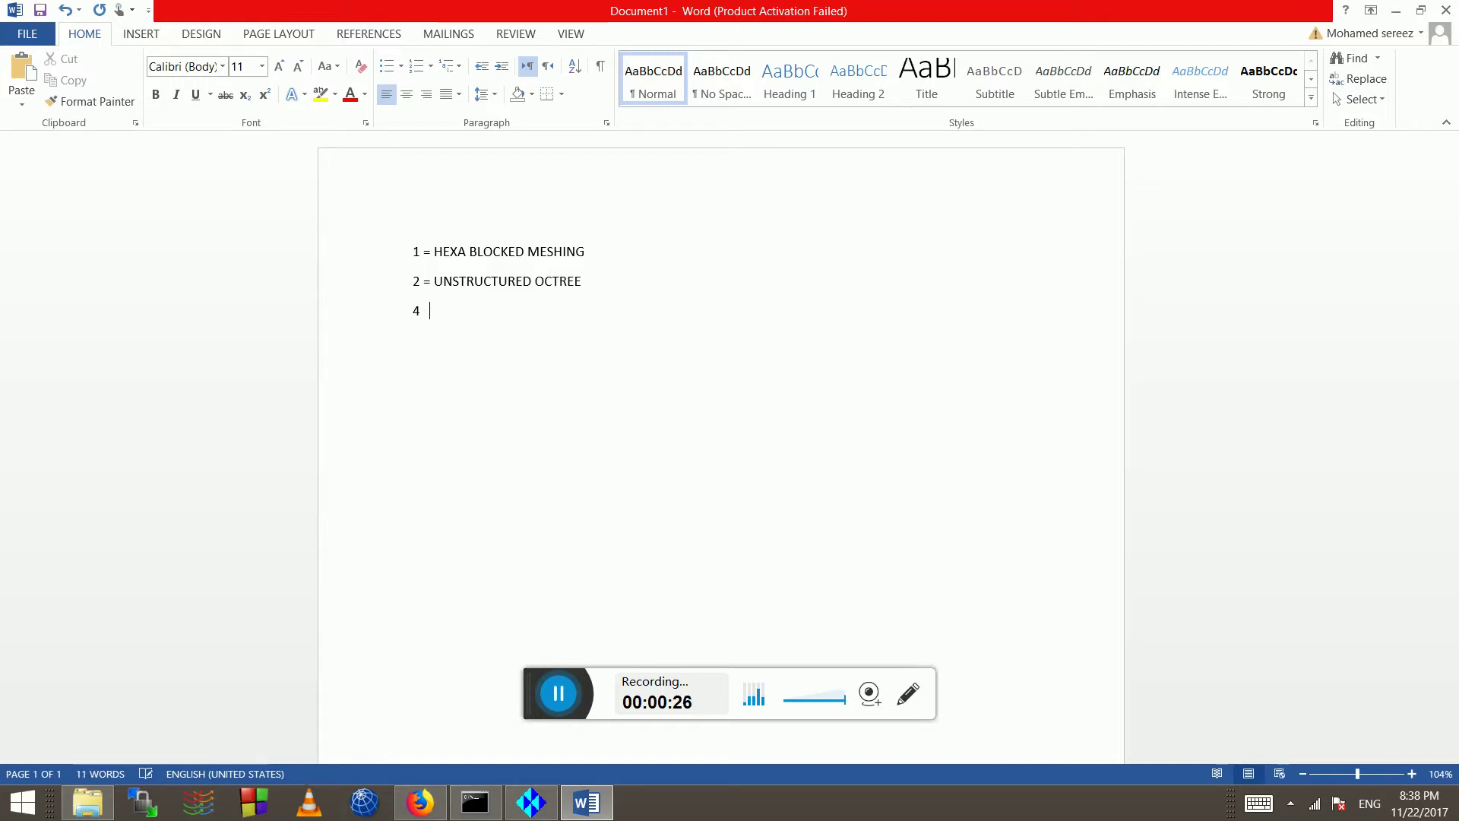
pyautogui.write('UN')
pyautogui.press('BackSpace')
pyautogui.press('BackSpace')
pyautogui.write('UNSTRUCT')
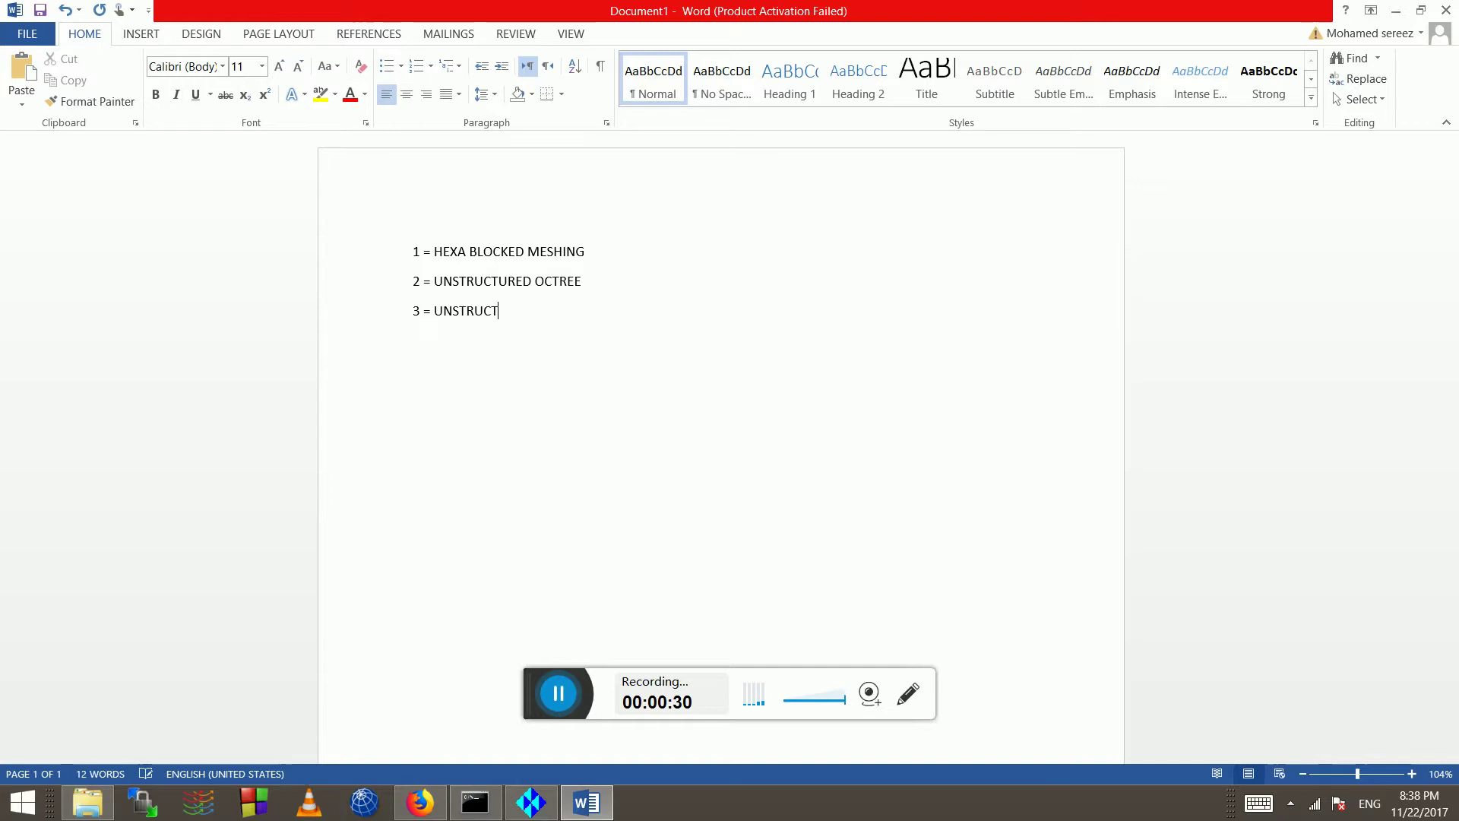
pyautogui.write('URED DEL')
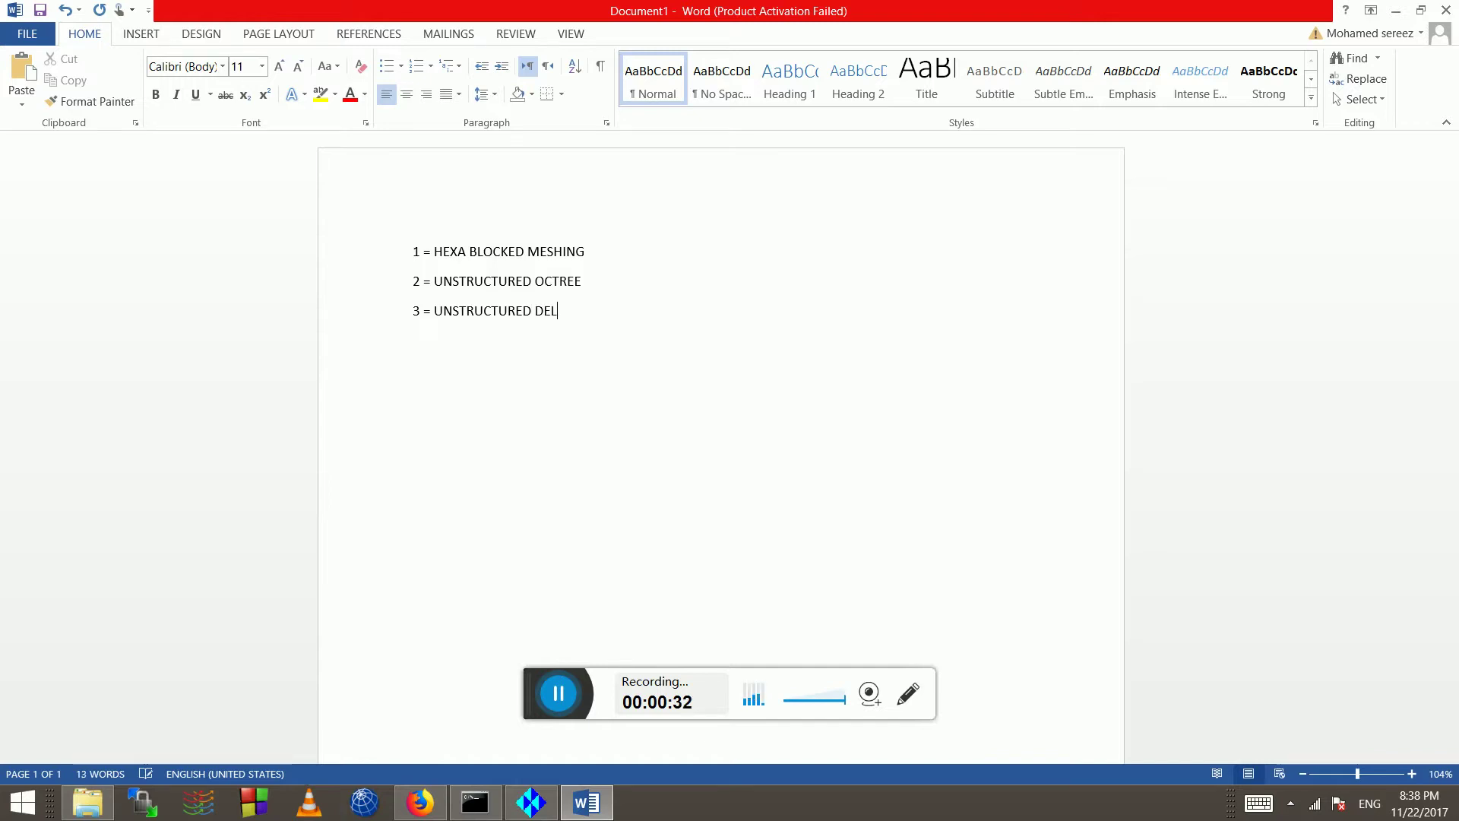
pyautogui.write('AUNARY 5')
pyautogui.press('BackSpace')
pyautogui.press('BackSpace')
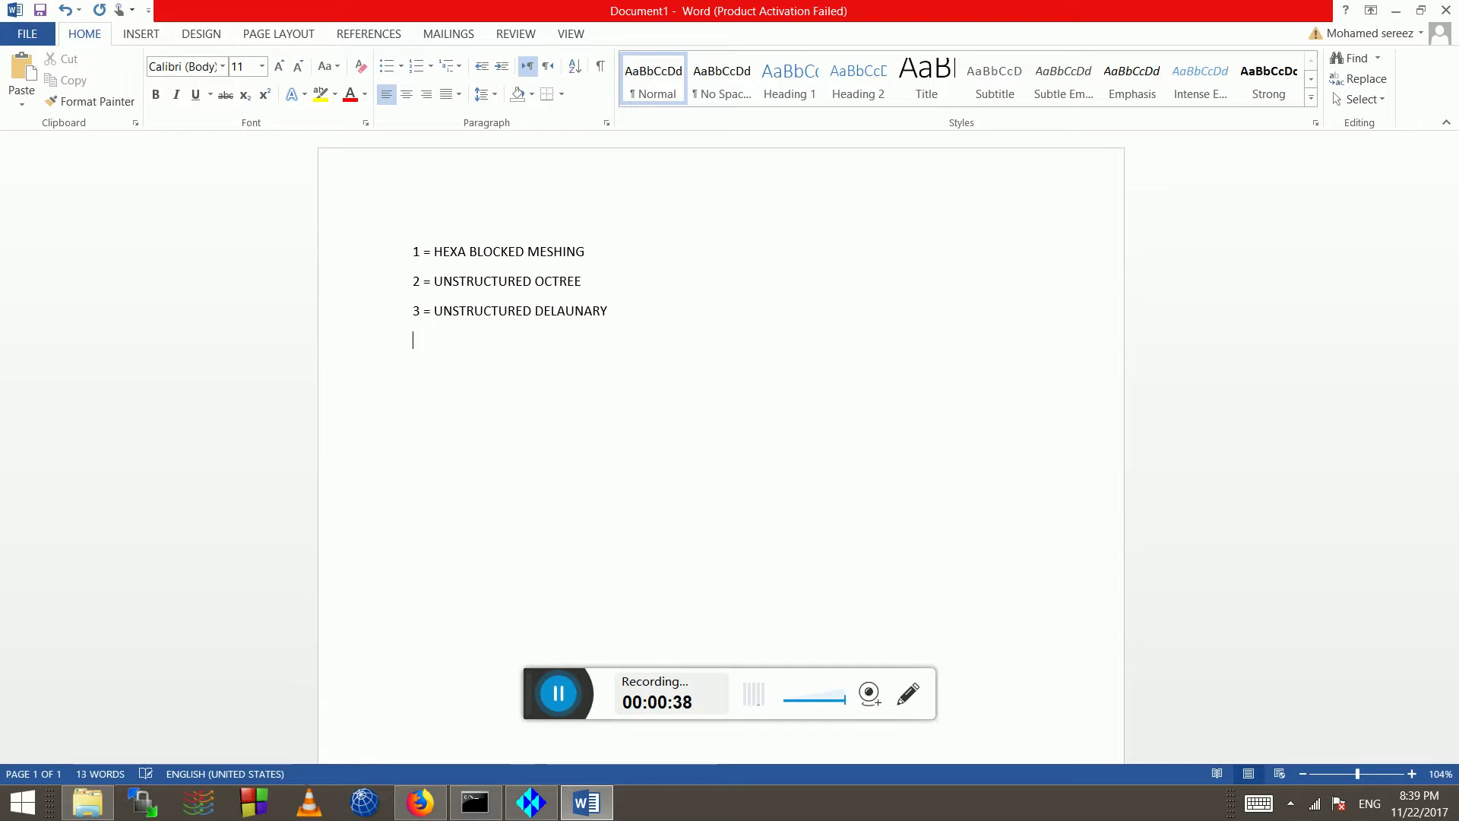
# Add the fourth list line "4 = PRISM BOUNDARY LAYER"
pyautogui.write('4 = VOLU')
pyautogui.press('BackSpace')
pyautogui.press('BackSpace')
pyautogui.write('PRISM BOUNDARY LAYER')
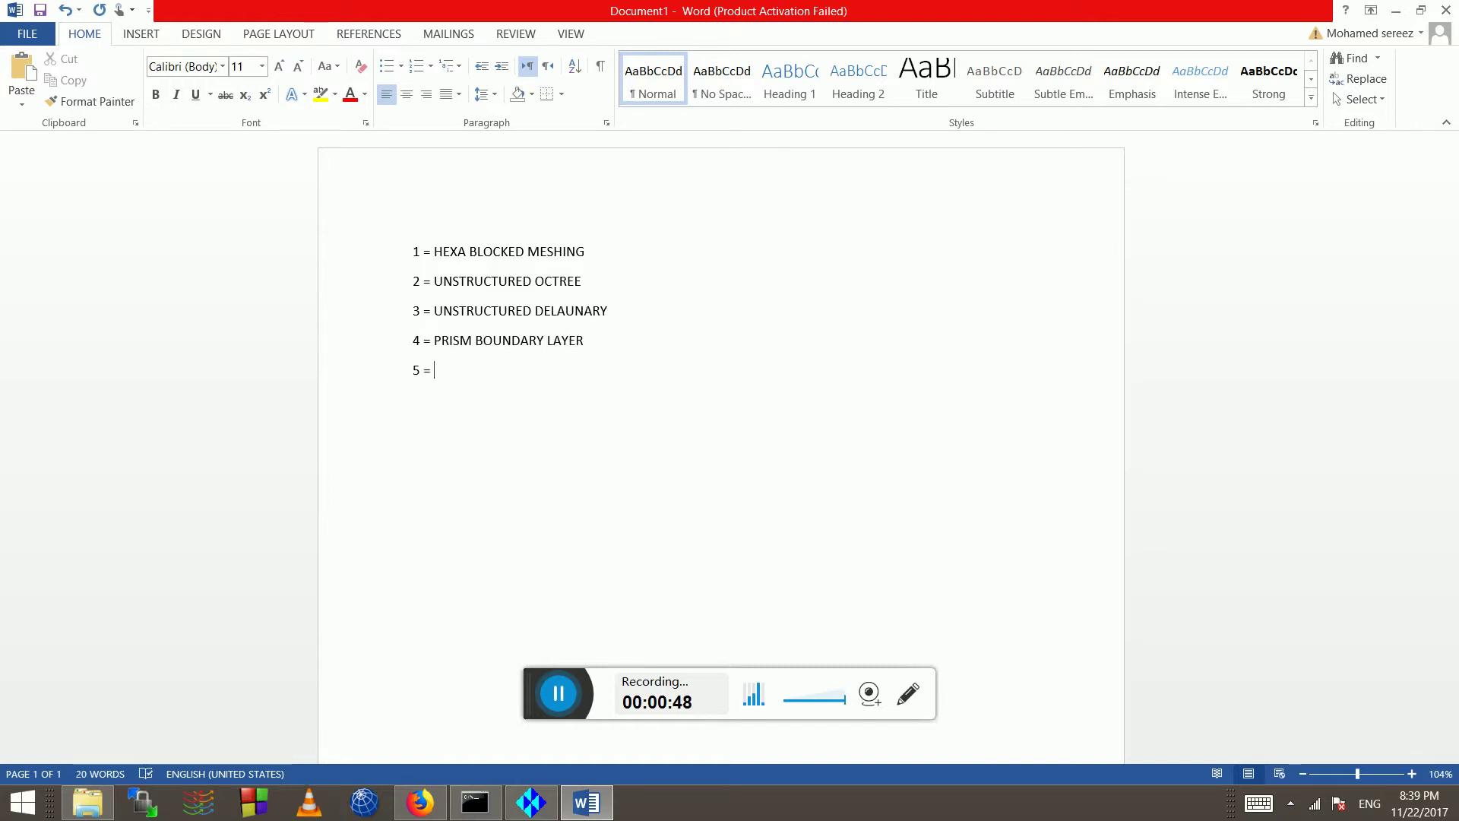
# Write list item 5 as "SPLIT THE LAYERS INTO the number we want ( 3 layers to 30 layers)"
pyautogui.write('SPI')
pyautogui.write('IT THE LAYER')
pyautogui.write('S INTO ')
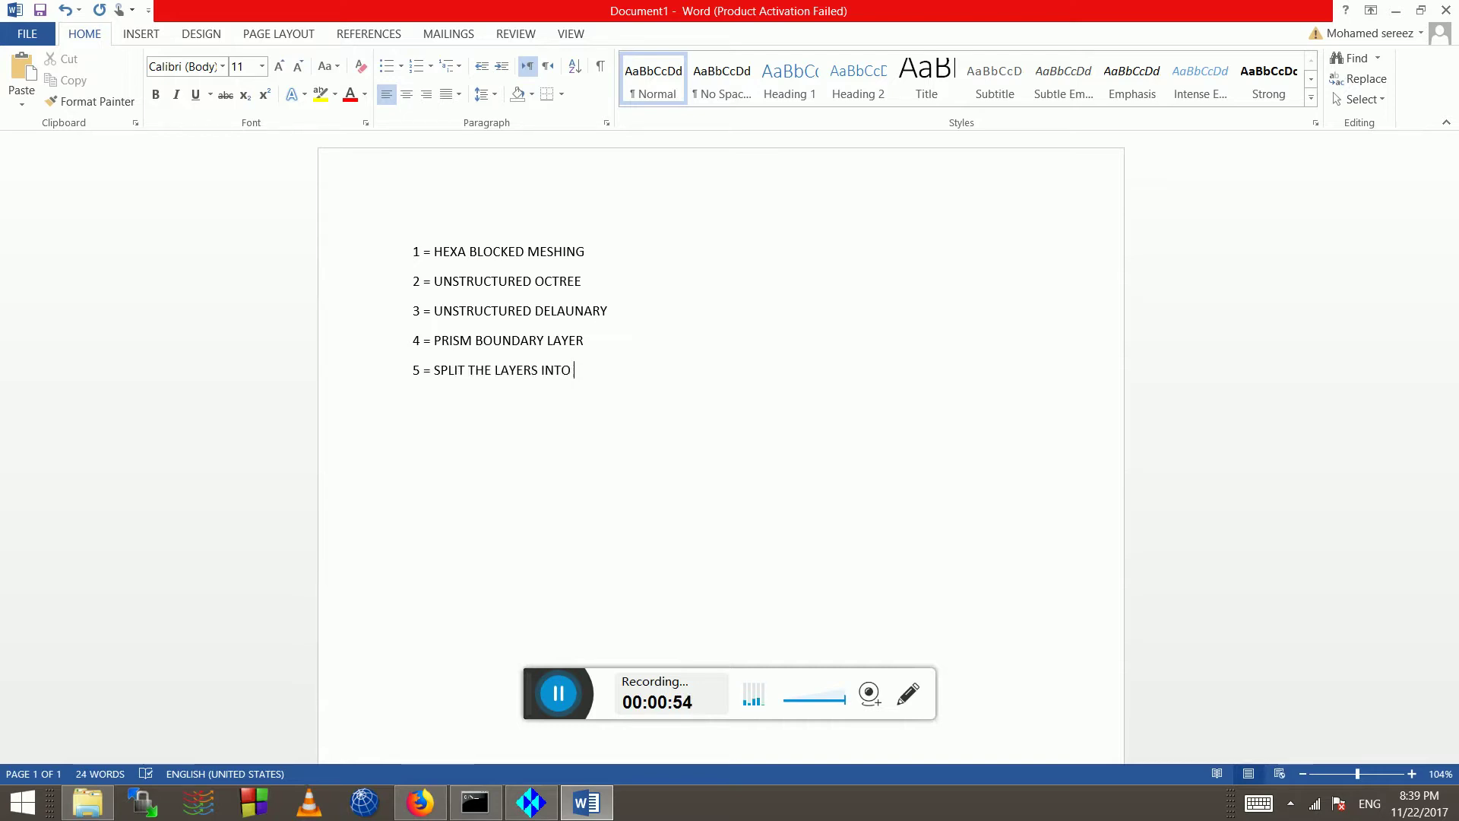
pyautogui.write('the number we wear')
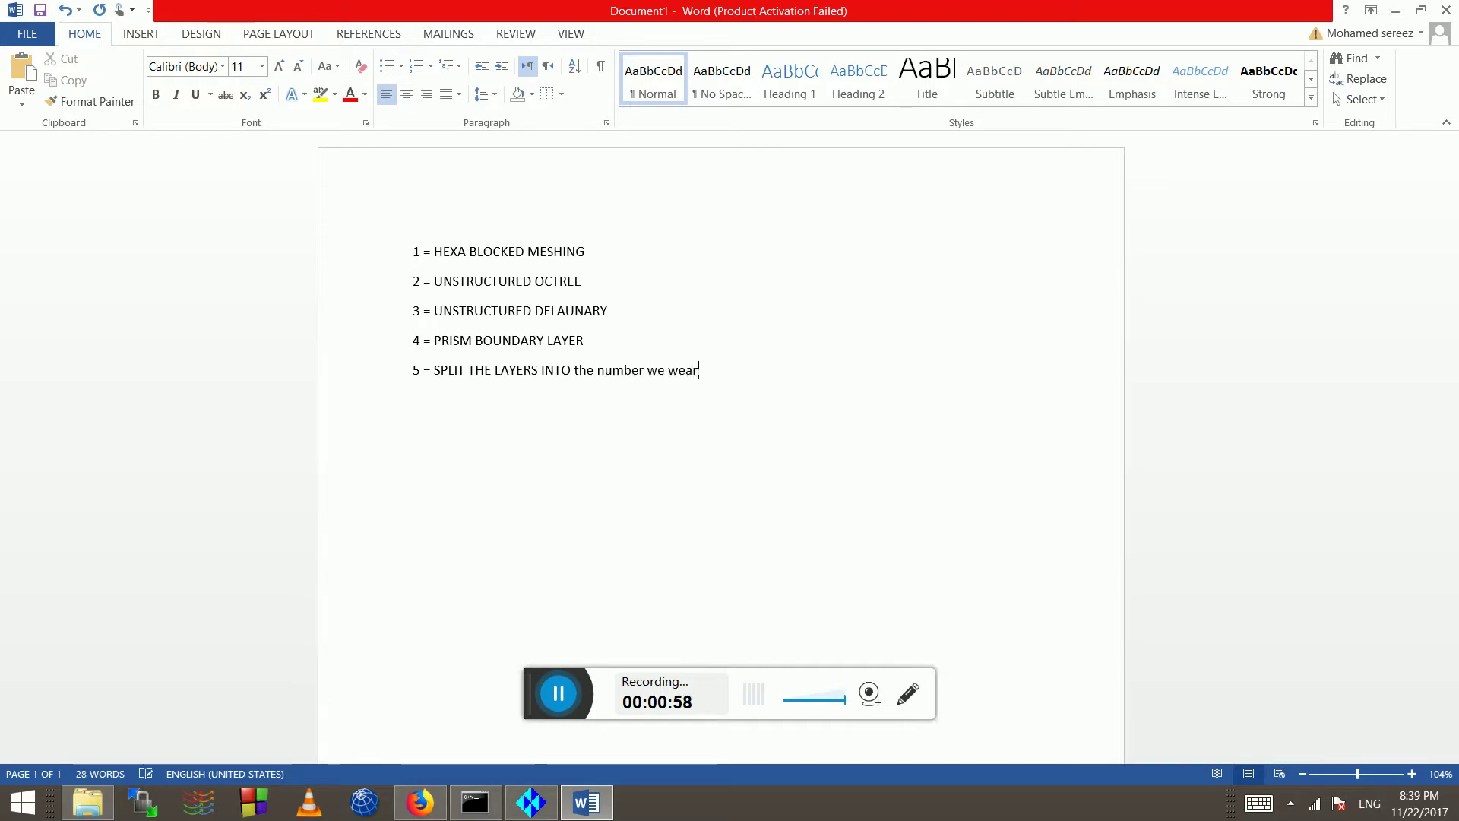
pyautogui.write('ant ( 3 layer')
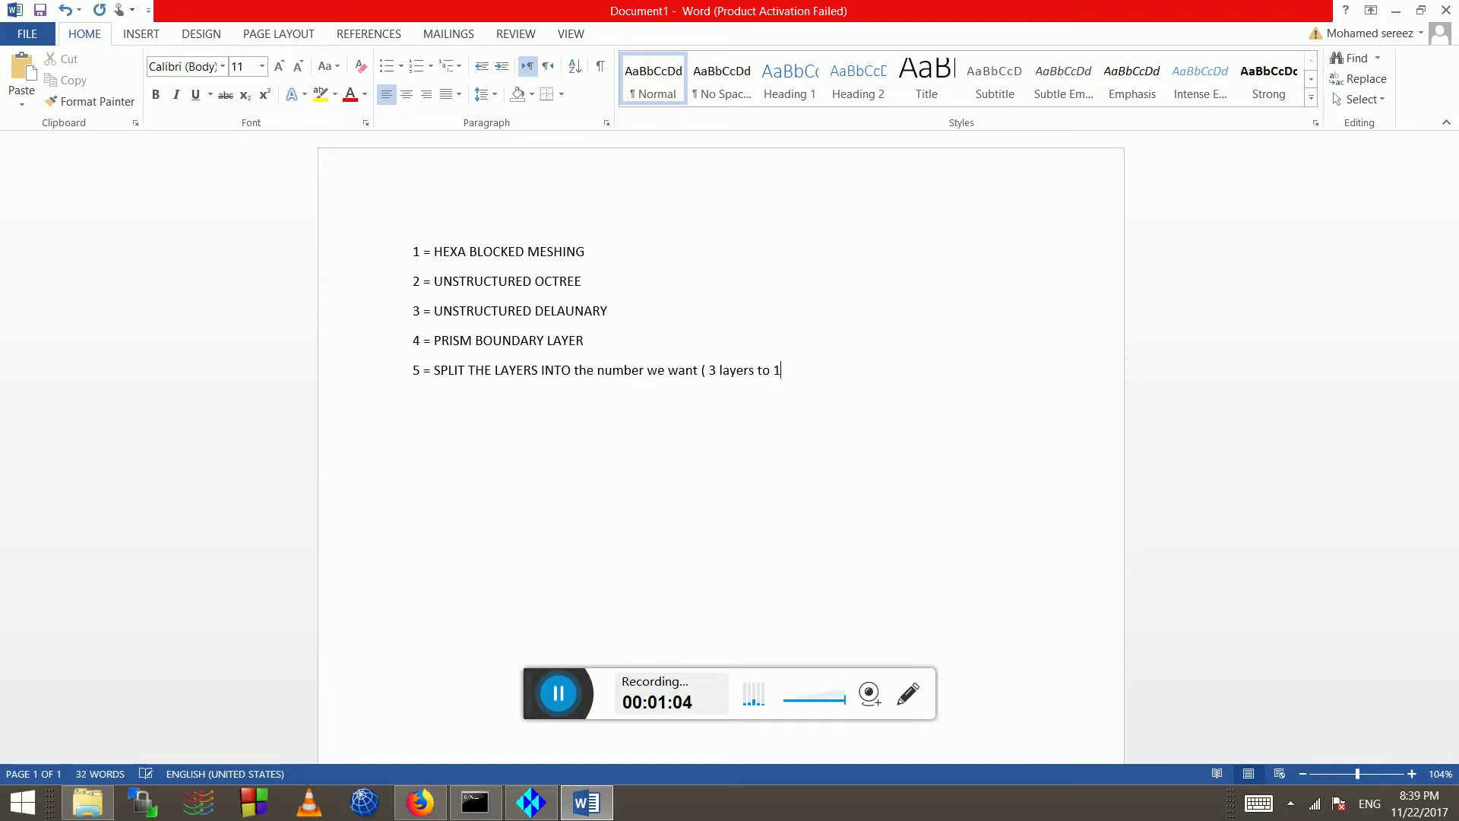
pyautogui.write('s to 30 layers)')
# Add the sixth list line "6 = REDISTRIBUTE THEM IN A ratio given (1.2)"
pyautogui.write('6 =')
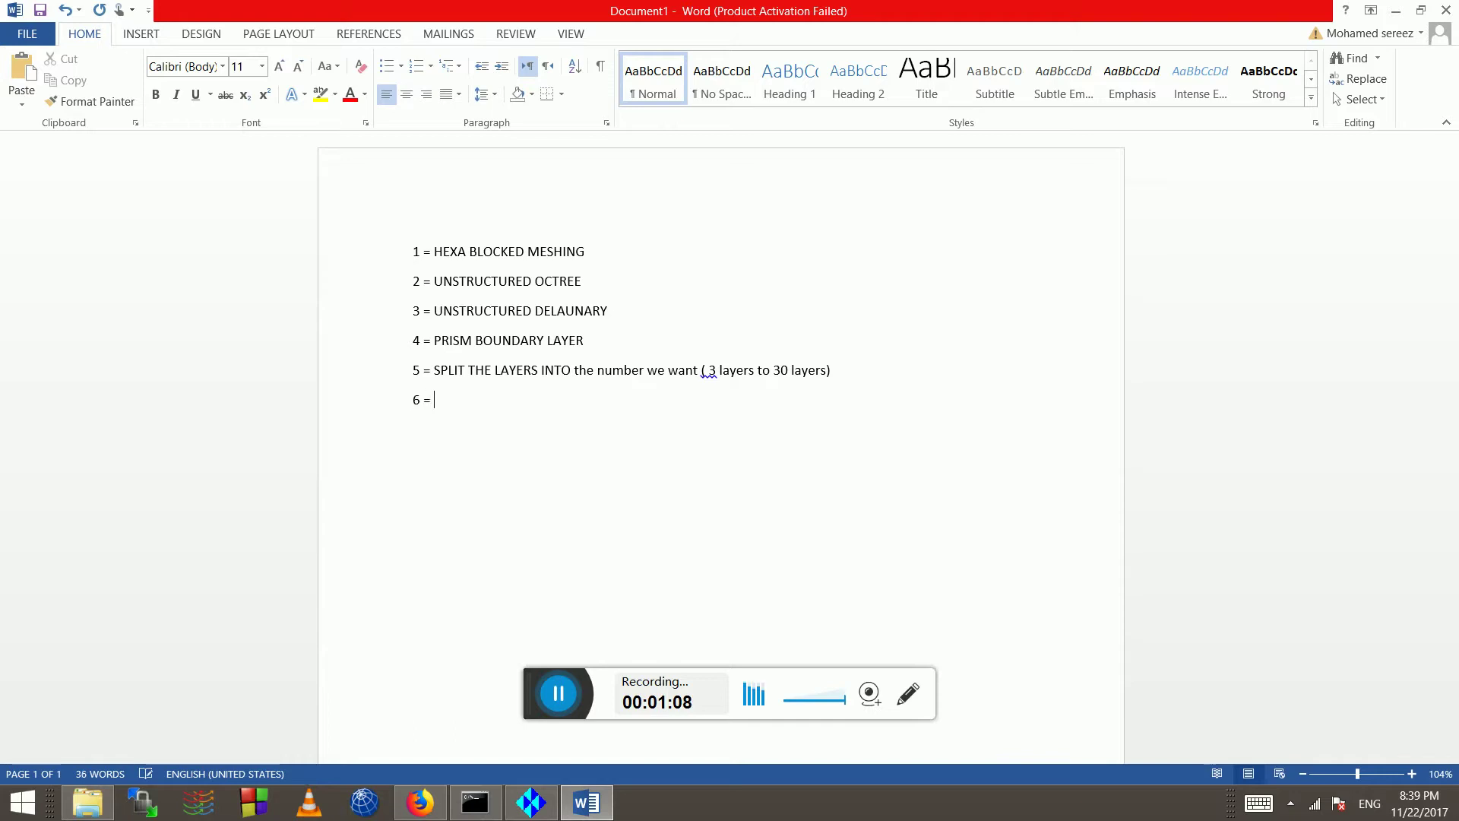
pyautogui.write(' REDISTRO')
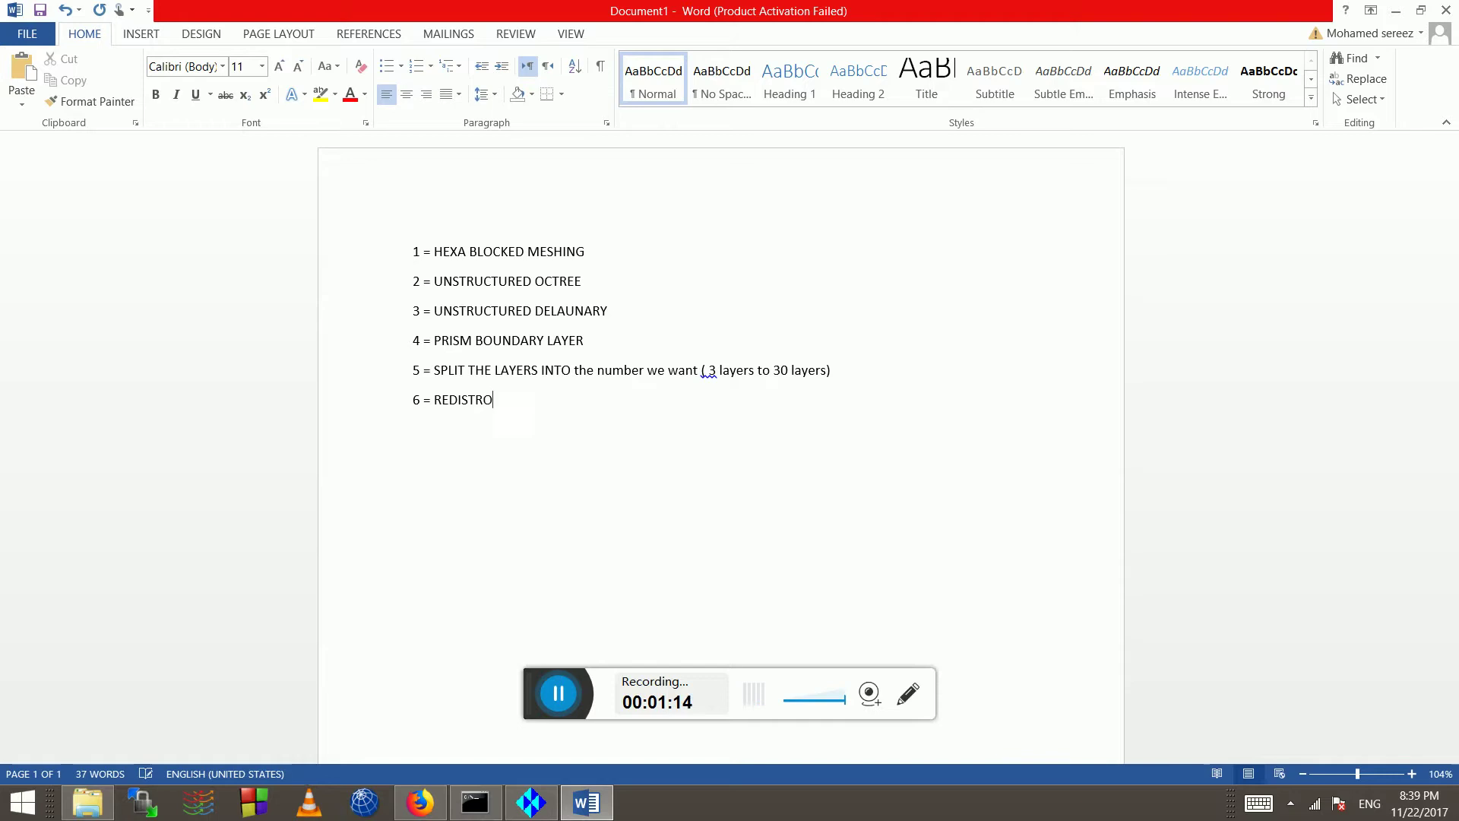
pyautogui.press('BackSpace')
pyautogui.press('BackSpace')
pyautogui.write('IBUTE THEM IN A ratio')
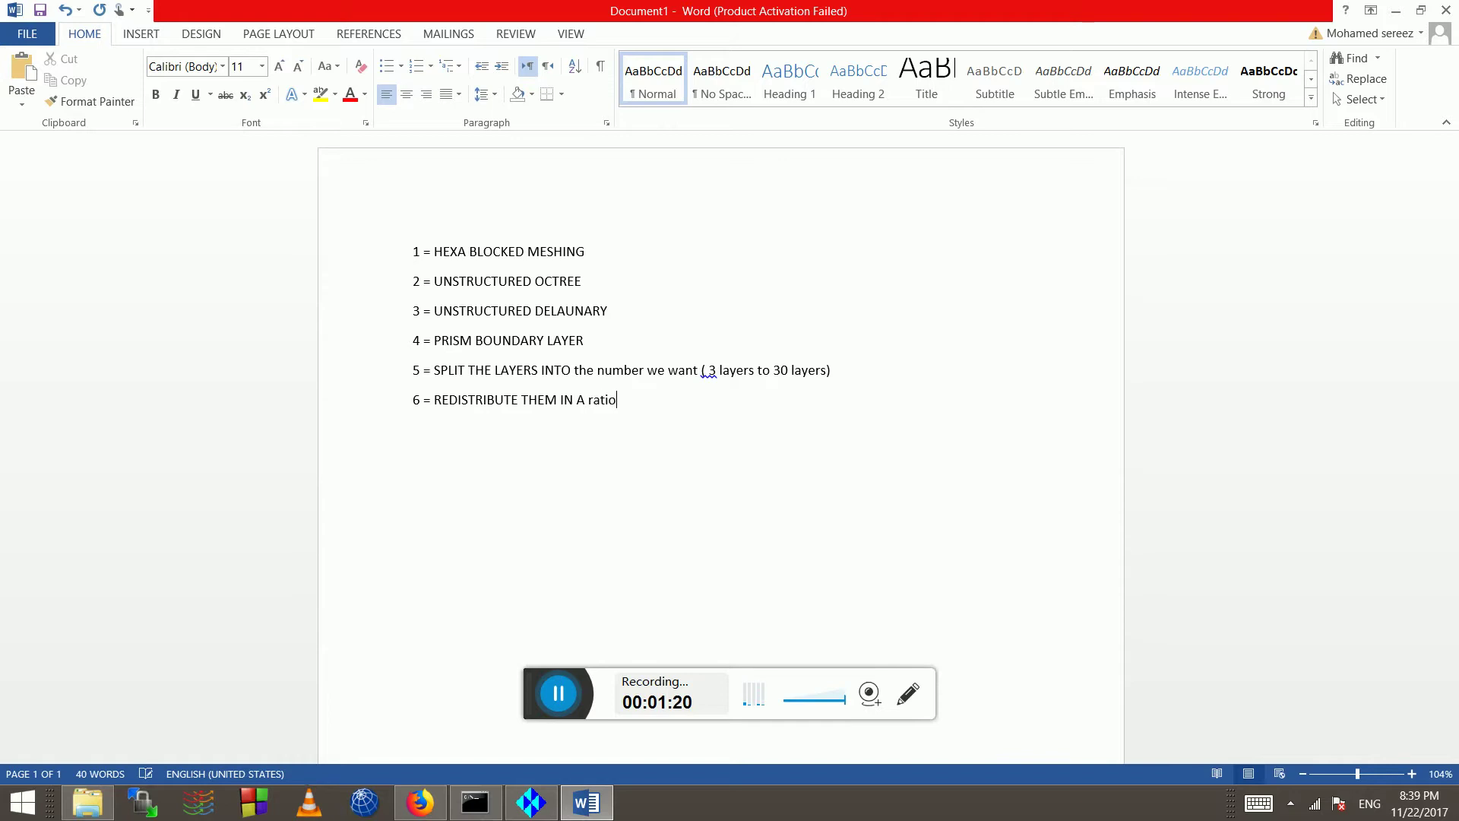
pyautogui.write(' given )')
pyautogui.write('1.2)')
# Add the seventh list line "7 = Modify the wall spacing according to the reynolds number ( flow conditions)"
pyautogui.write('7 = ')
pyautogui.write('Modigg')
pyautogui.press('BackSpace')
pyautogui.press('BackSpace')
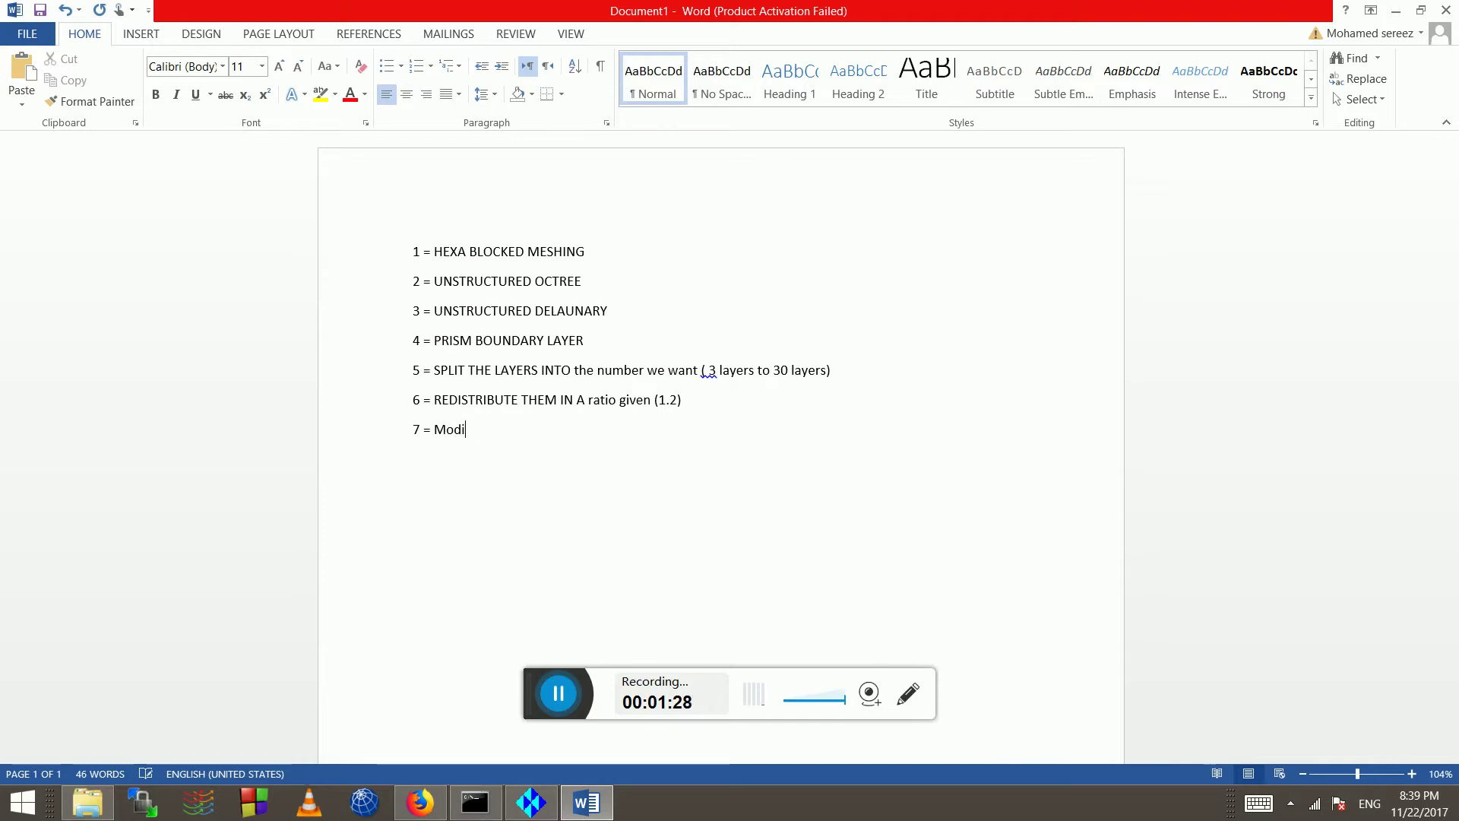
pyautogui.write('the wall spacing ')
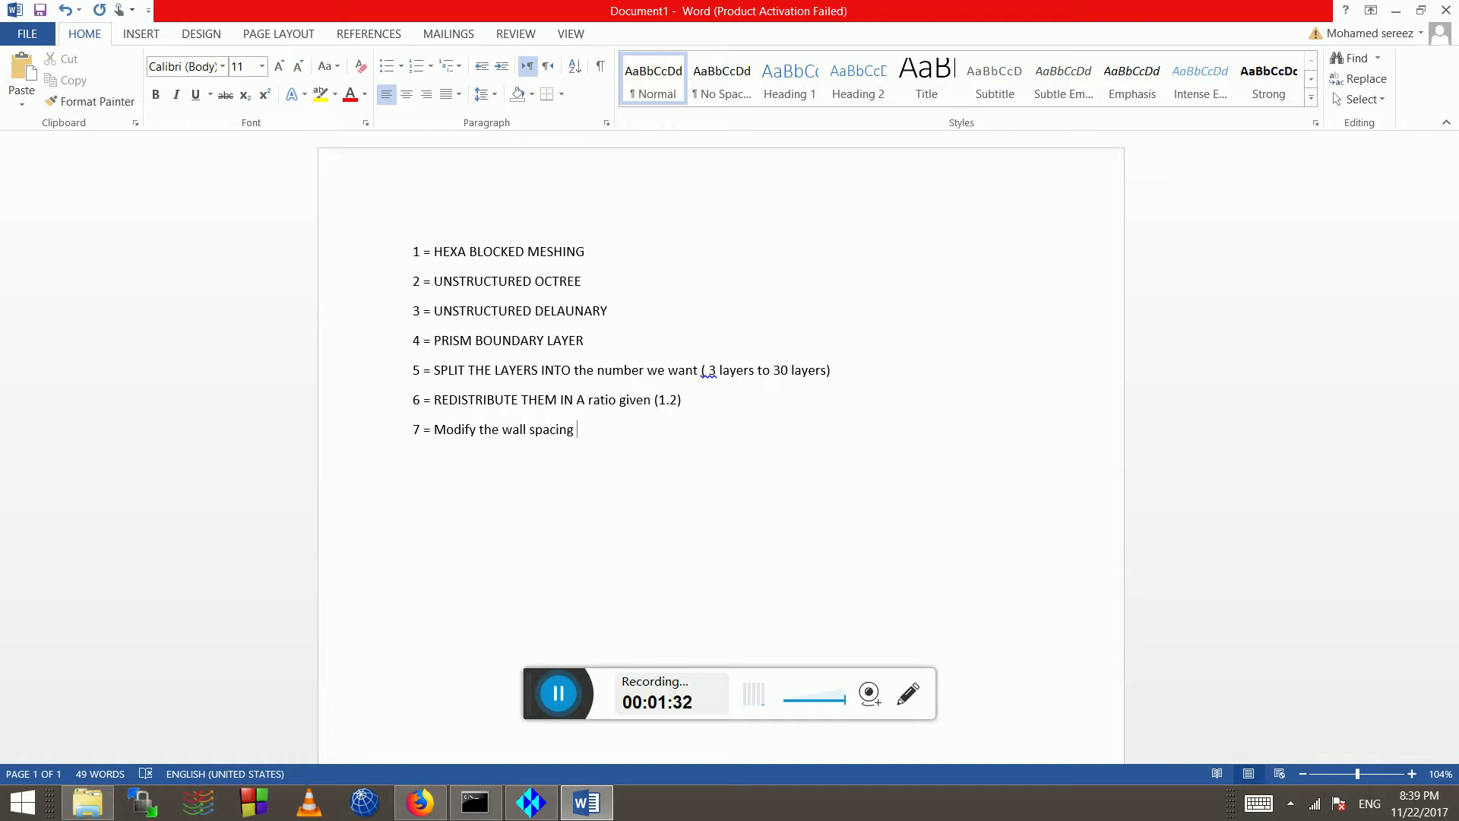
pyautogui.write('according ot the')
pyautogui.press('BackSpace')
pyautogui.press('BackSpace')
pyautogui.press('BackSpace')
pyautogui.press('BackSpace')
pyautogui.press('BackSpace')
pyautogui.write('to')
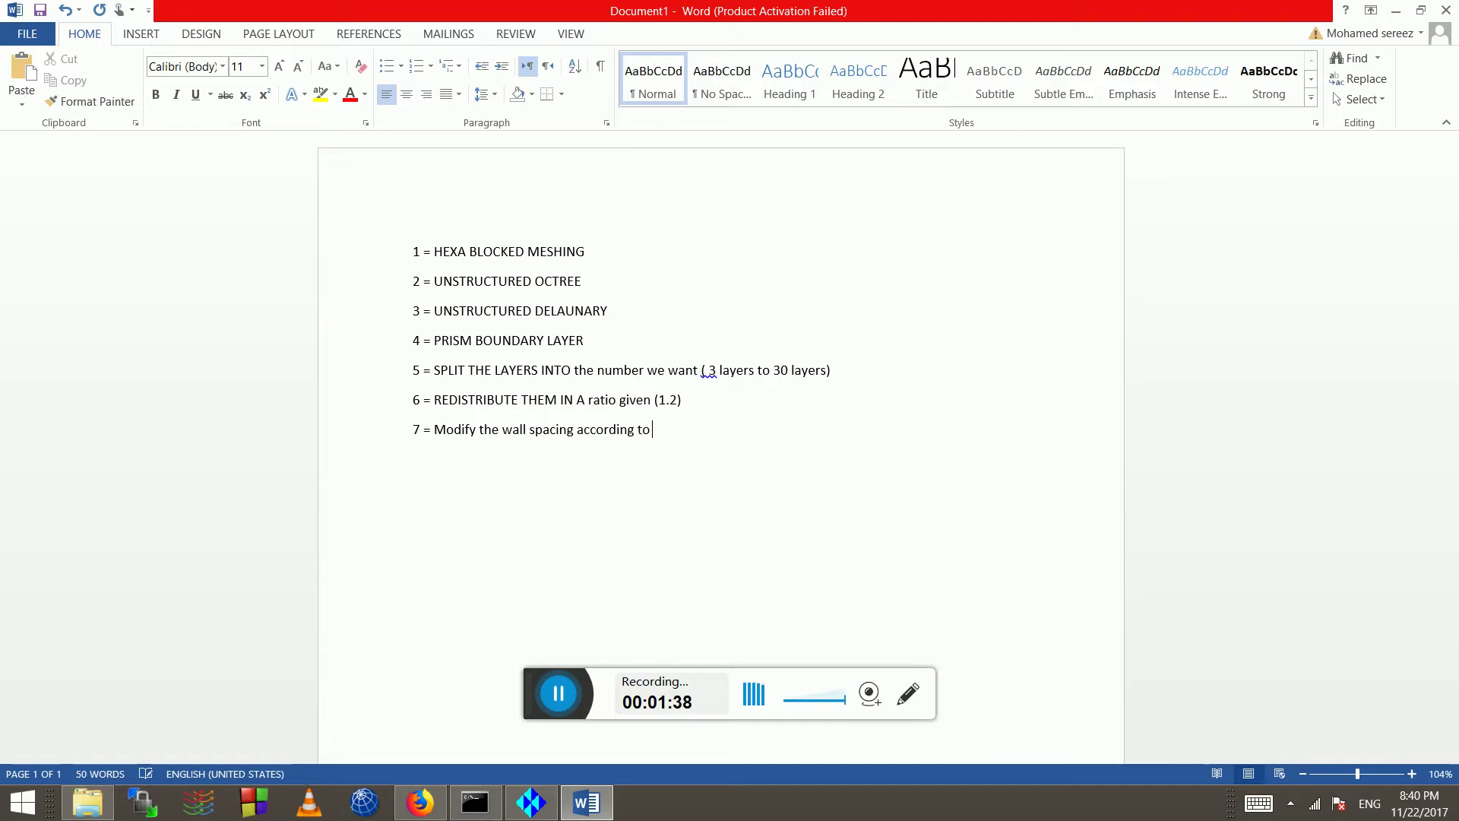
pyautogui.write(' the reynolds number ( flow conditions')
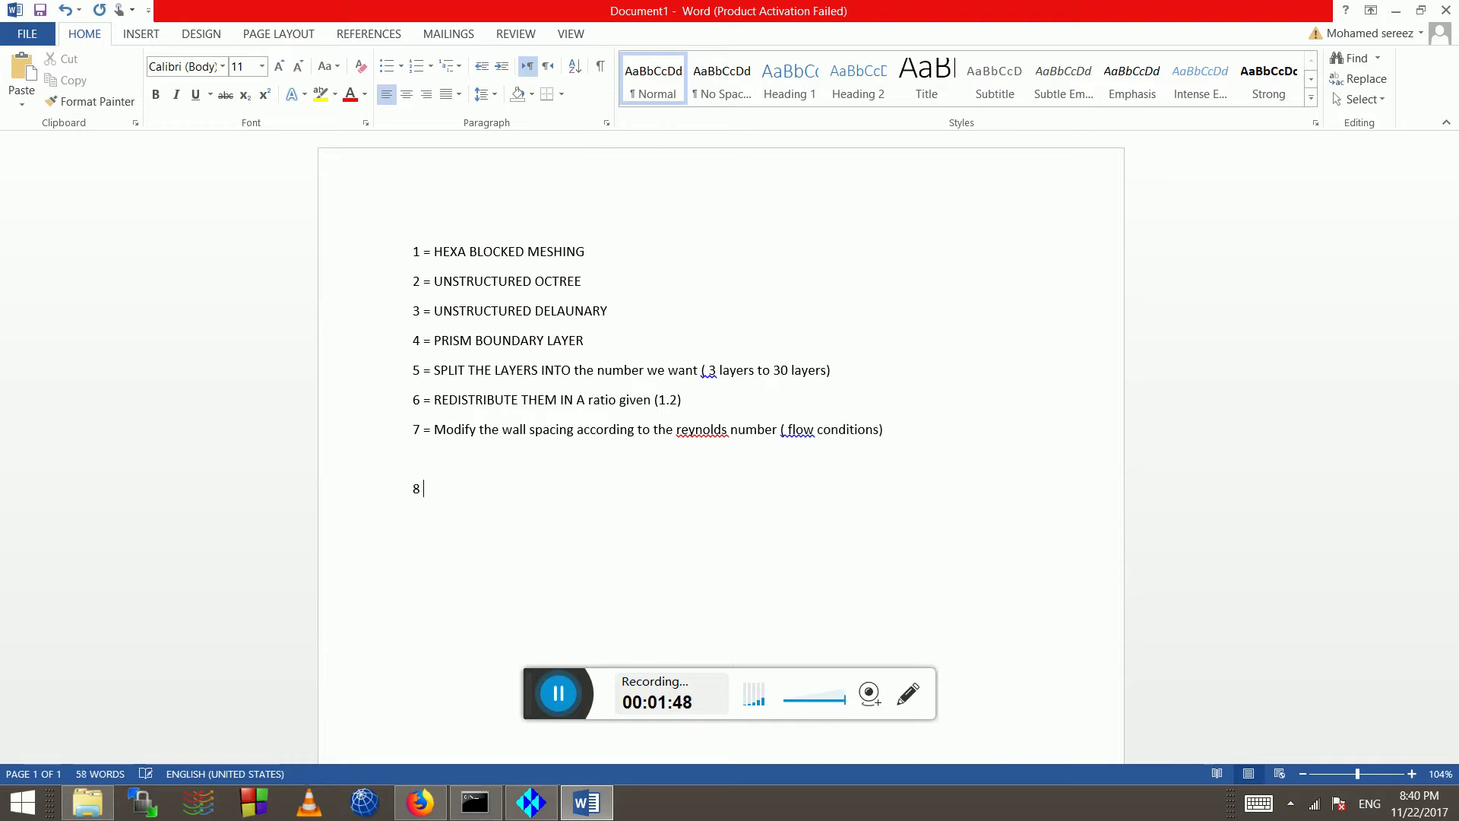
# Write list item 8 as "create density regions to capture the wake", separated from item 7 by an empty line
pyautogui.write('=')
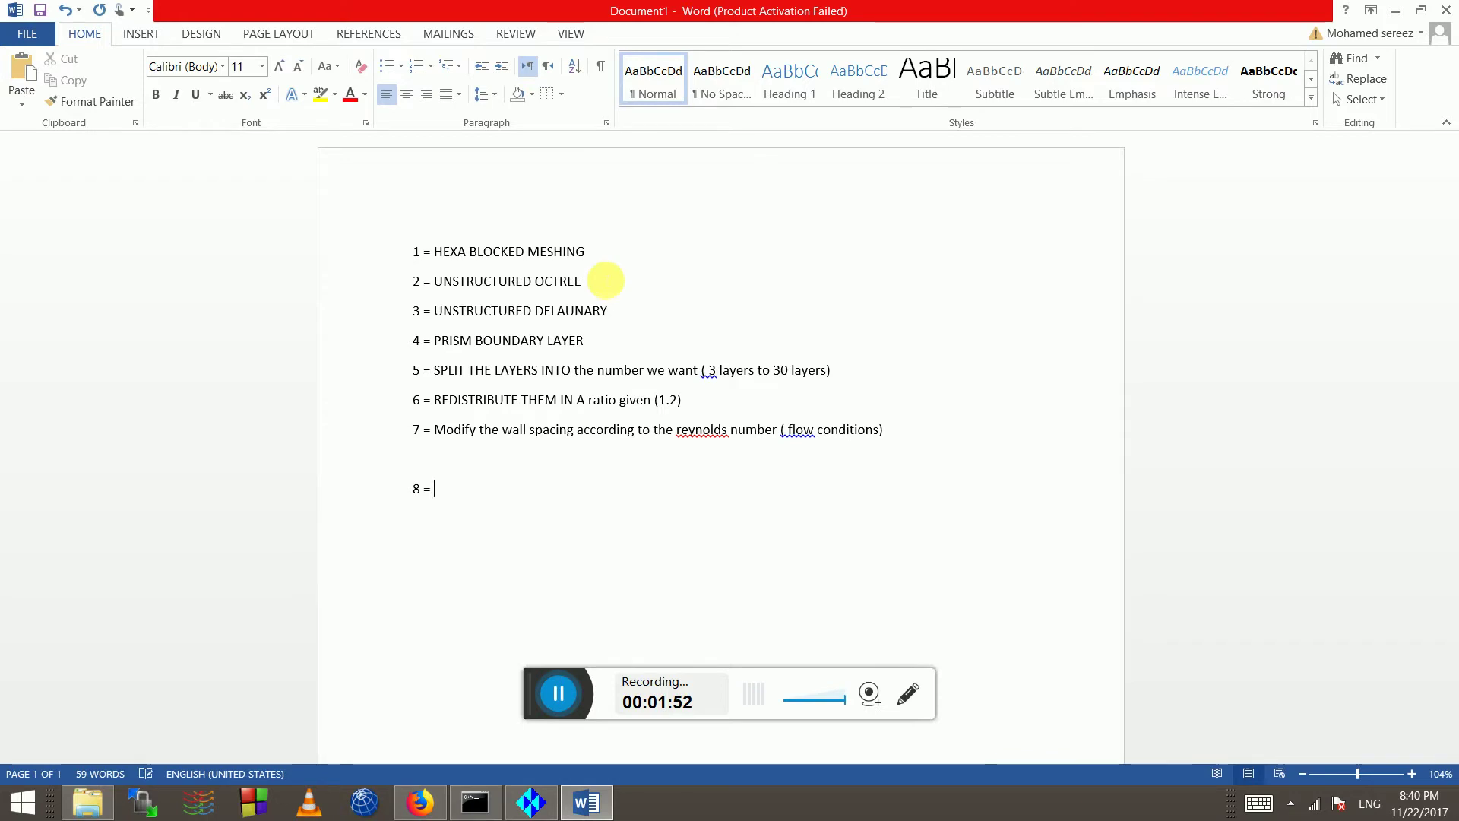
pyautogui.keyDown('ctrl'); pyautogui.scroll(4, 465, 498); pyautogui.keyUp('ctrl')
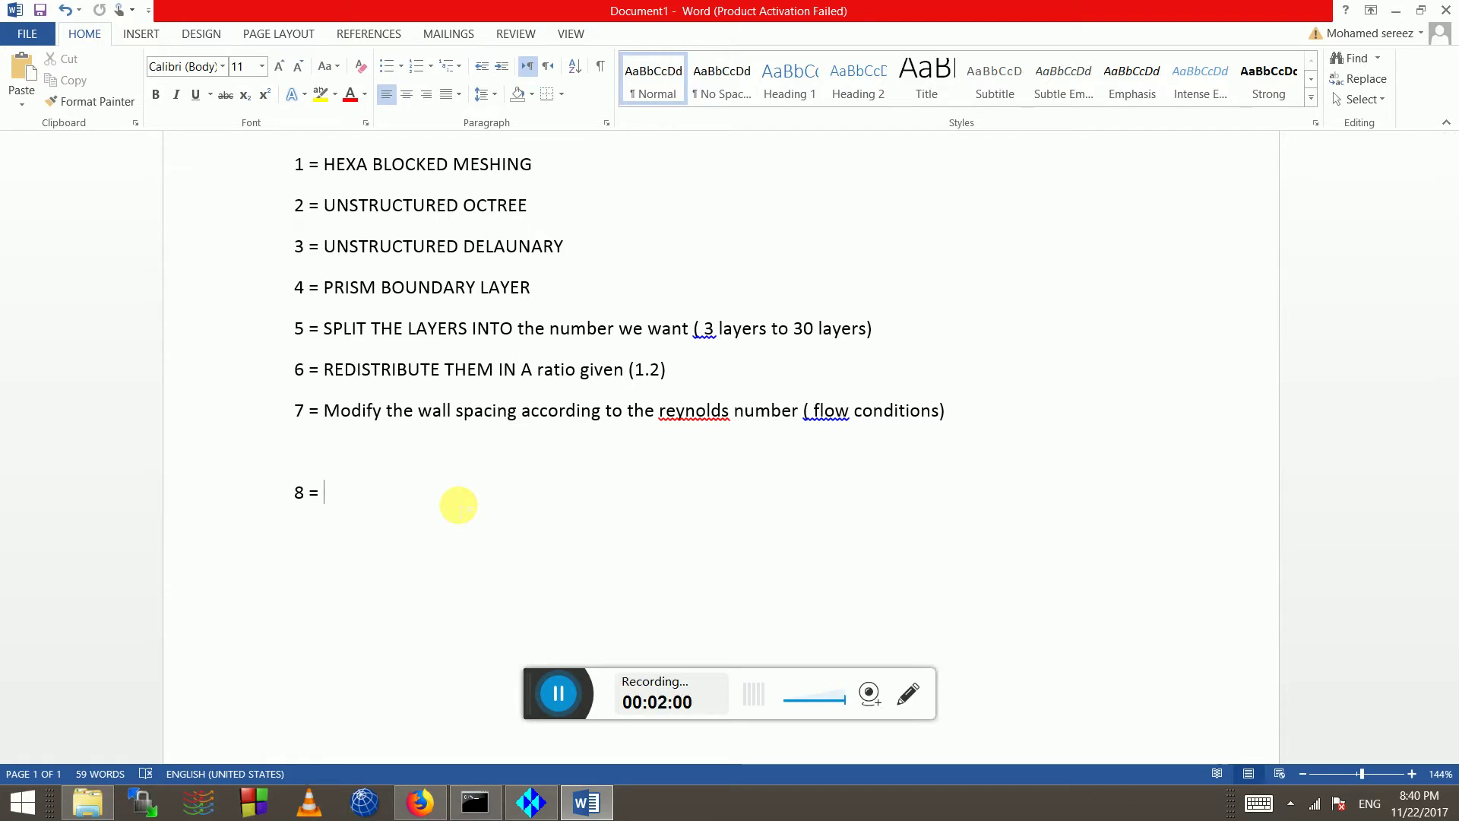
pyautogui.write('create ')
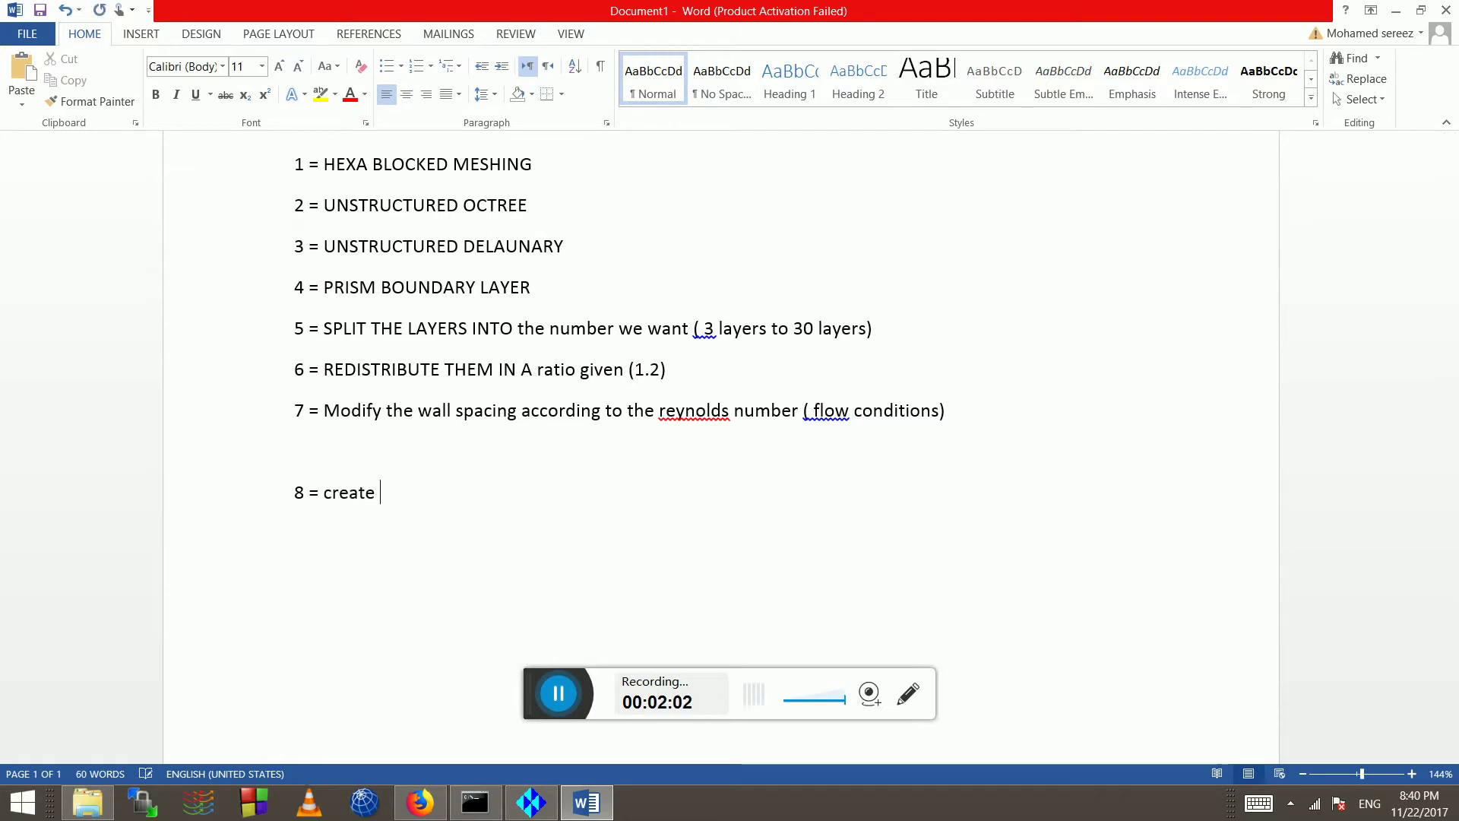
pyautogui.write('density regions to capt')
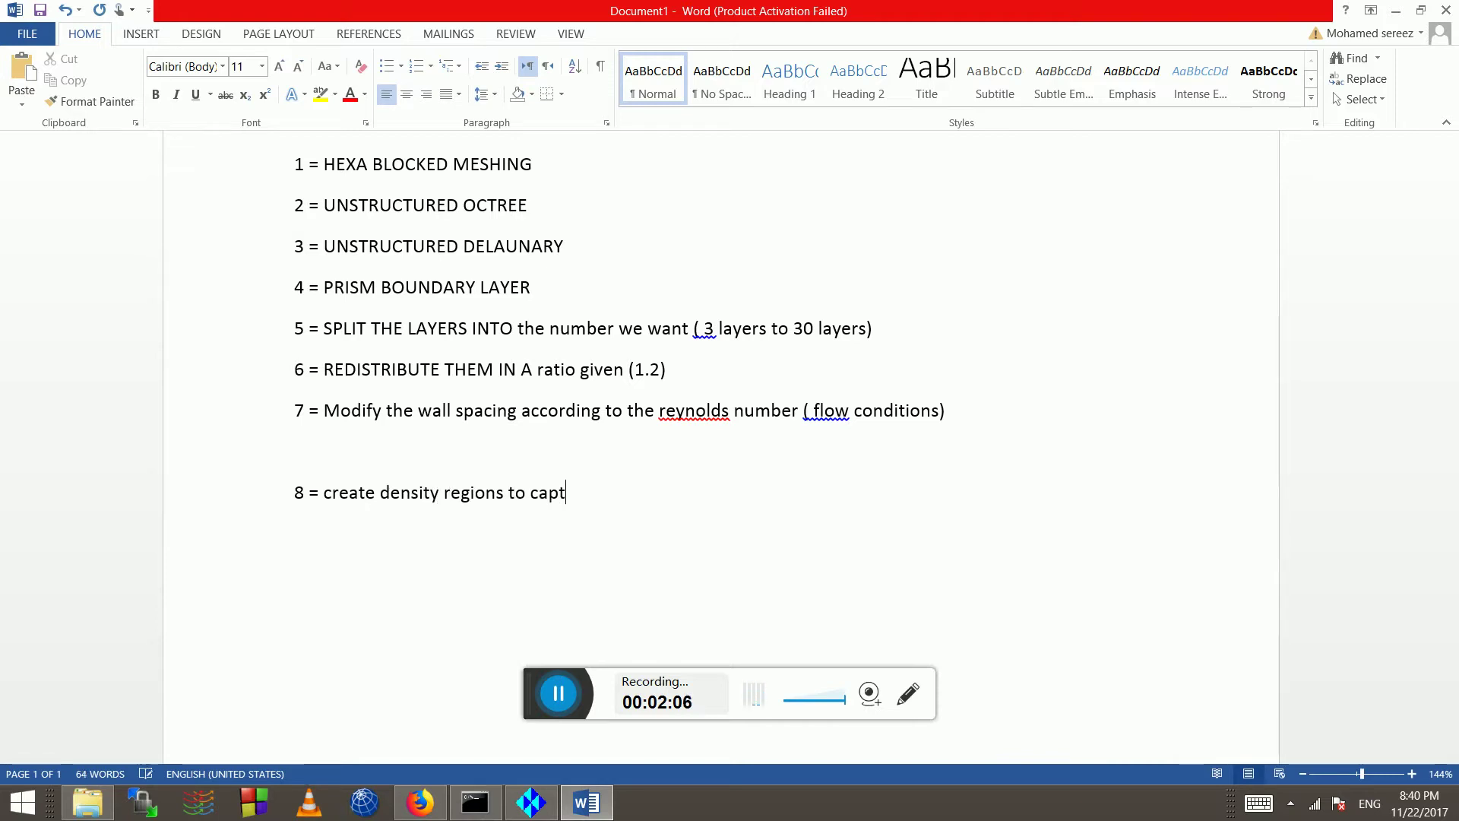
pyautogui.write('ure the wake')
# Add the ninth list line "9 = improve the mesh quality using smoothing ( global smoothing)"
pyautogui.press('Return')
pyautogui.write('9 = create')
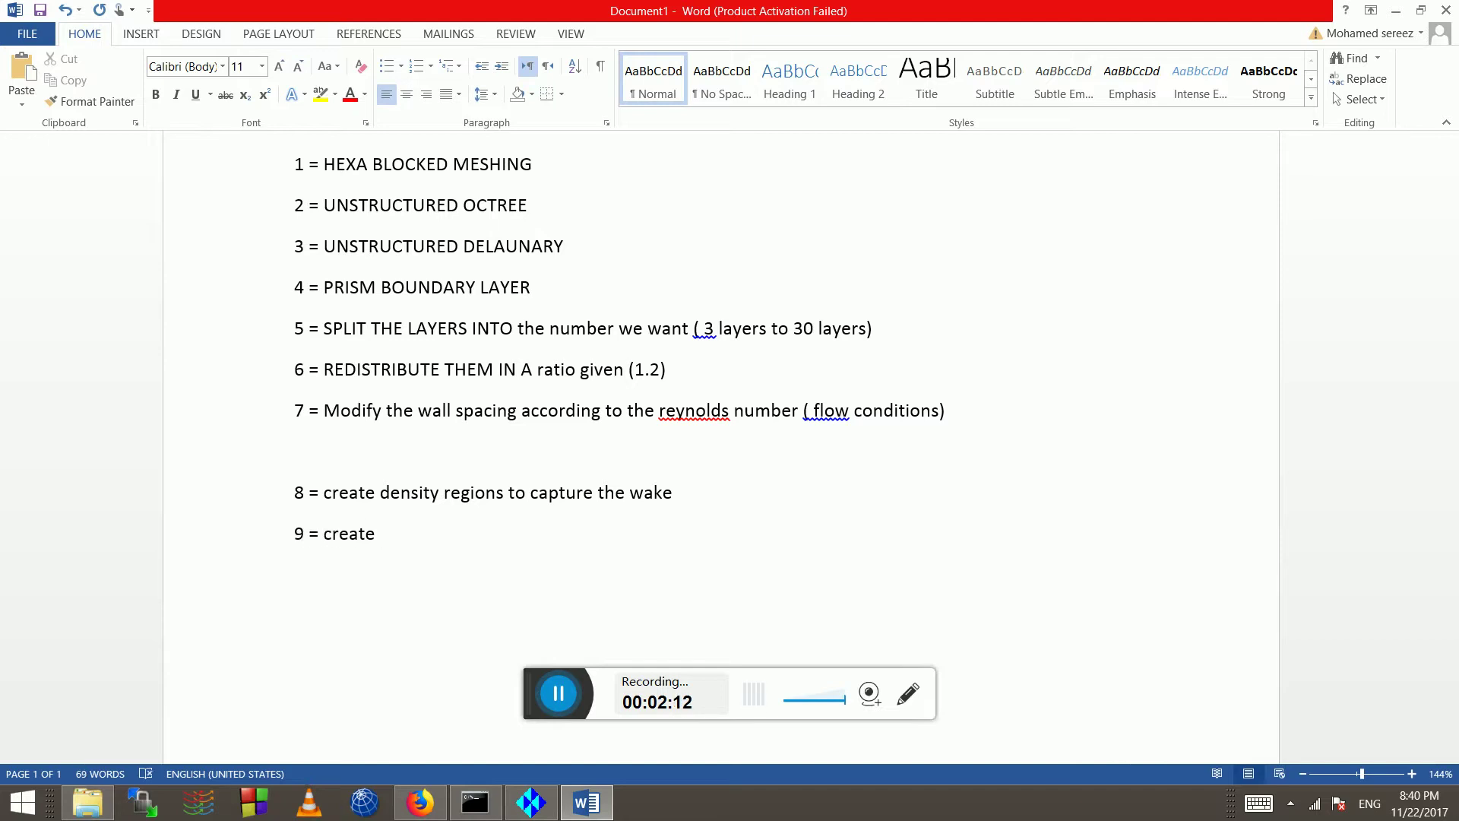
pyautogui.press('BackSpace')
pyautogui.press('BackSpace')
pyautogui.press('BackSpace')
pyautogui.press('BackSpace')
pyautogui.press('BackSpace')
pyautogui.press('BackSpace')
pyautogui.write('improve the mesh qu')
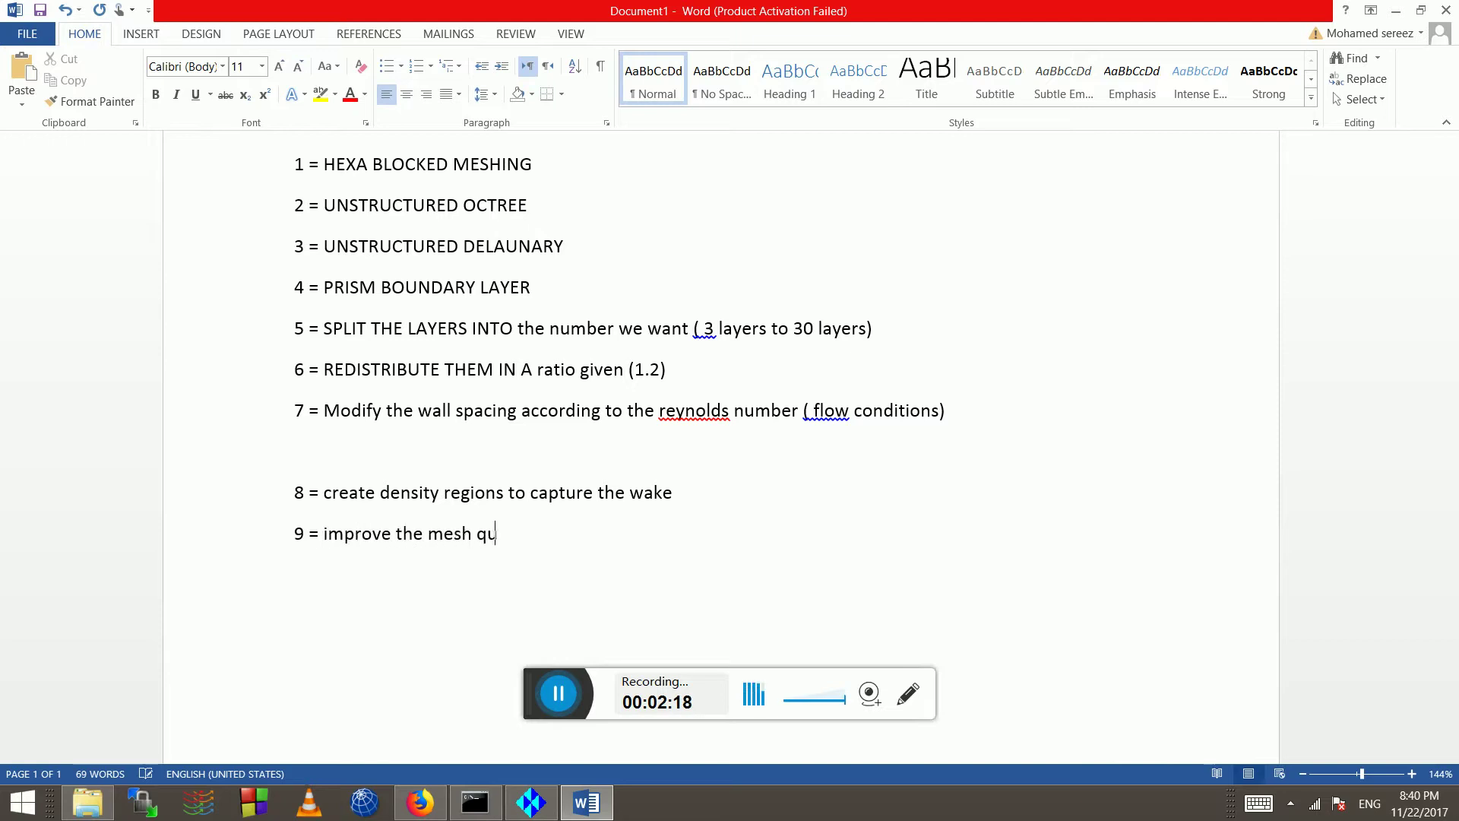
pyautogui.write('ality using smooth')
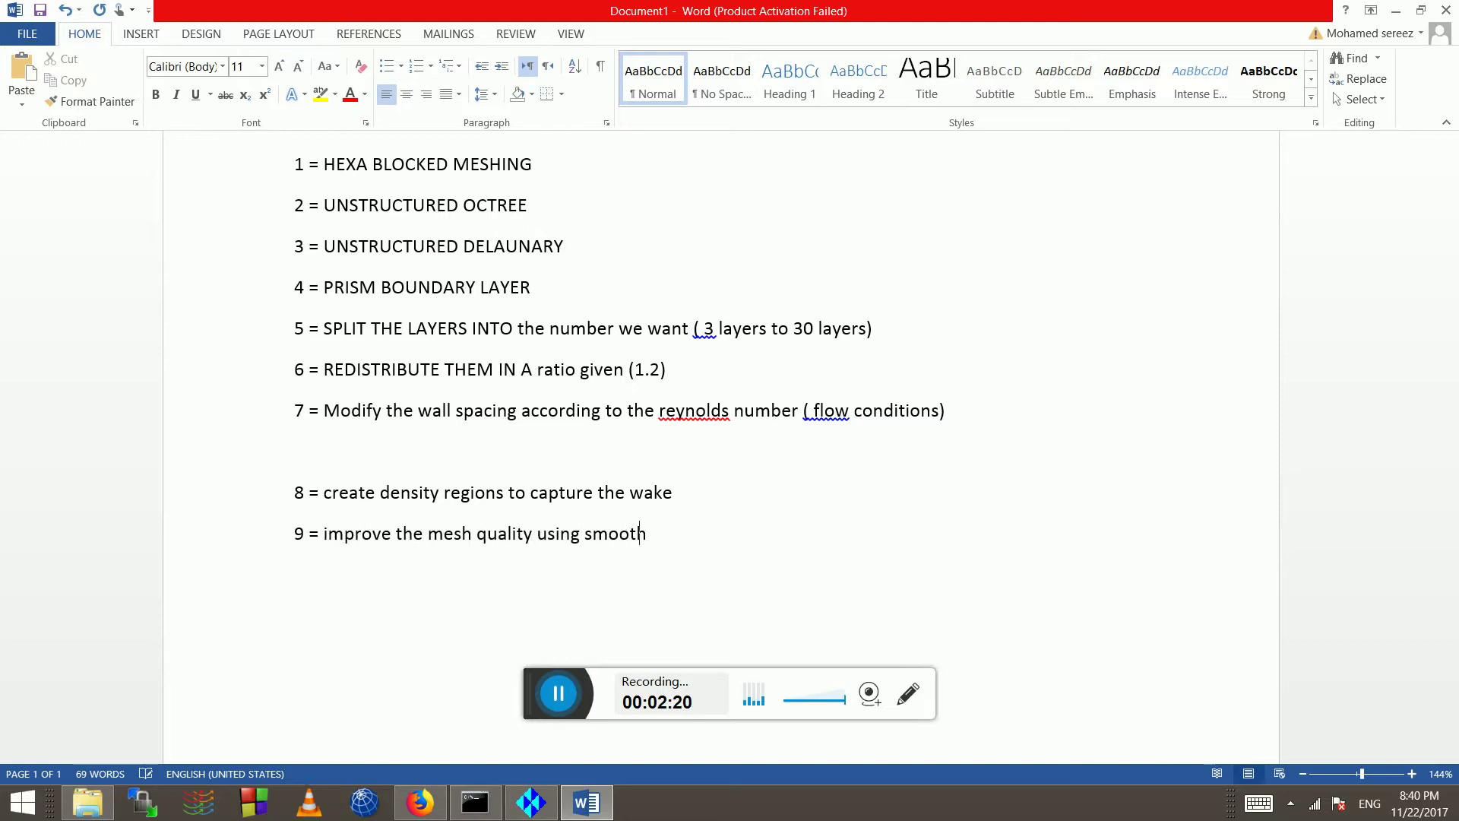
pyautogui.write('ing ( global smoothing)')
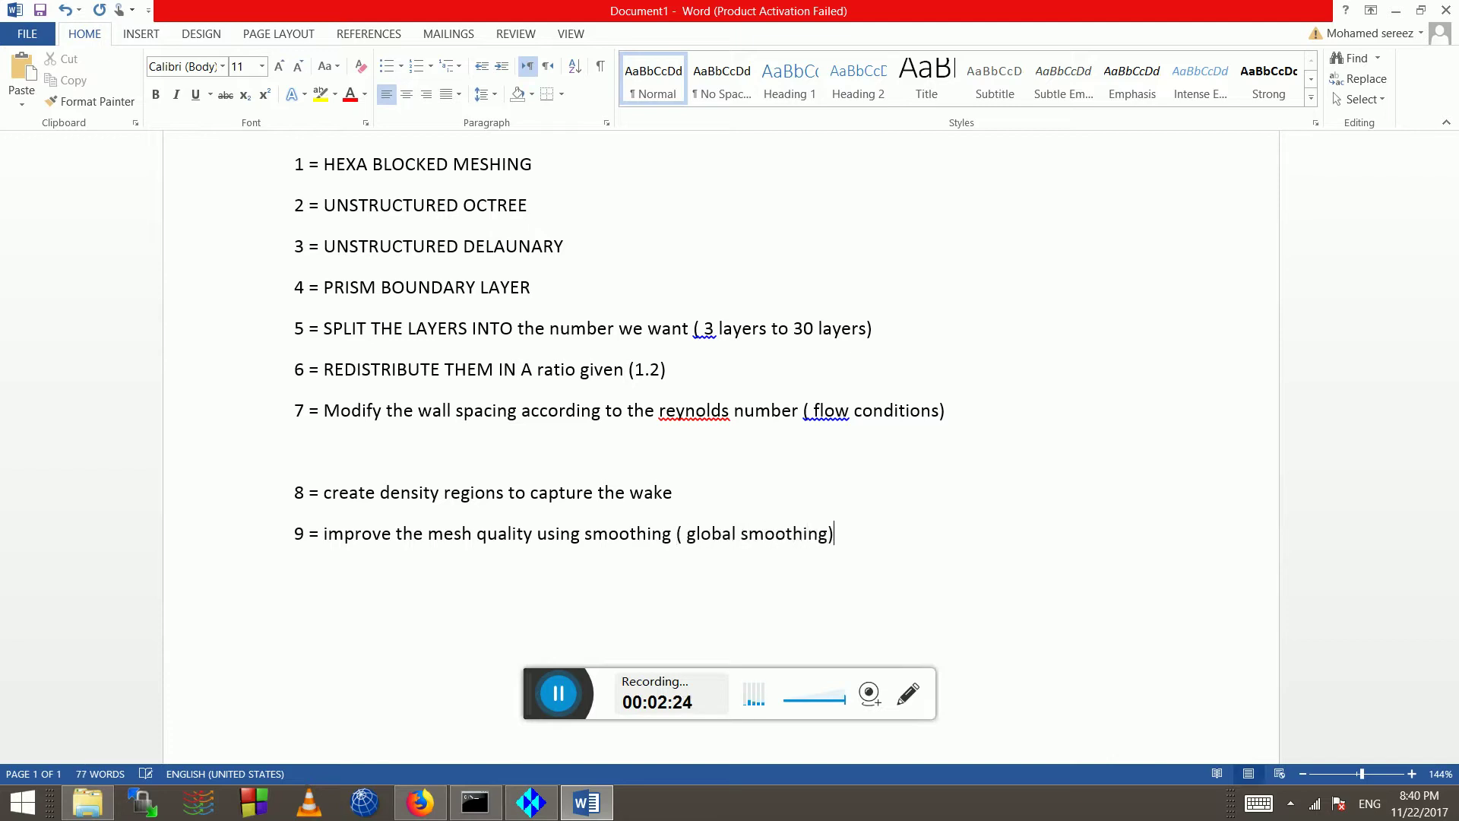
pyautogui.press('Return')
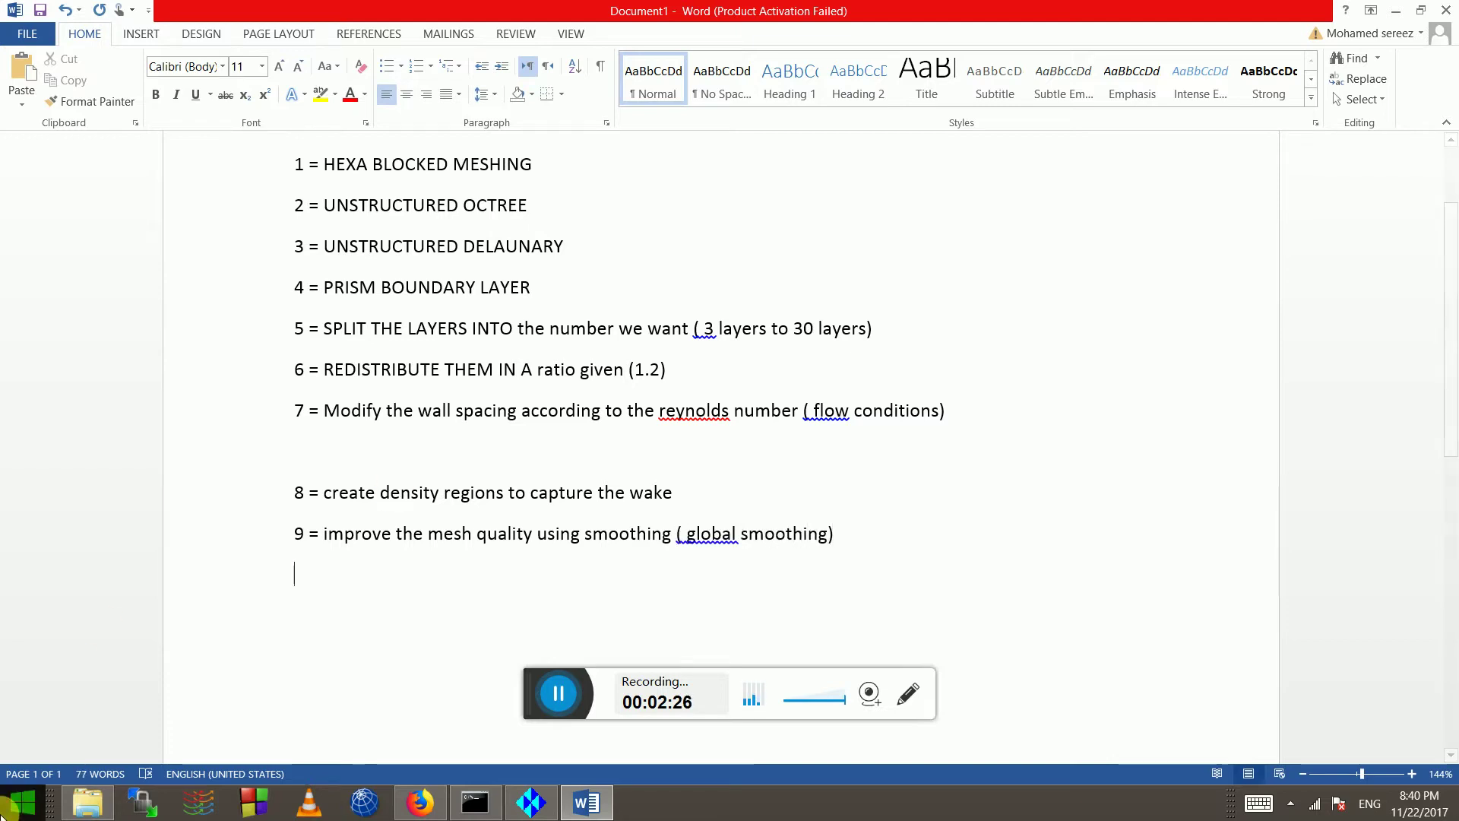
# Switch to ICEM CFD and open the Create Density tool for the cylinder mesh
pyautogui.scroll(-2, 425, 639)
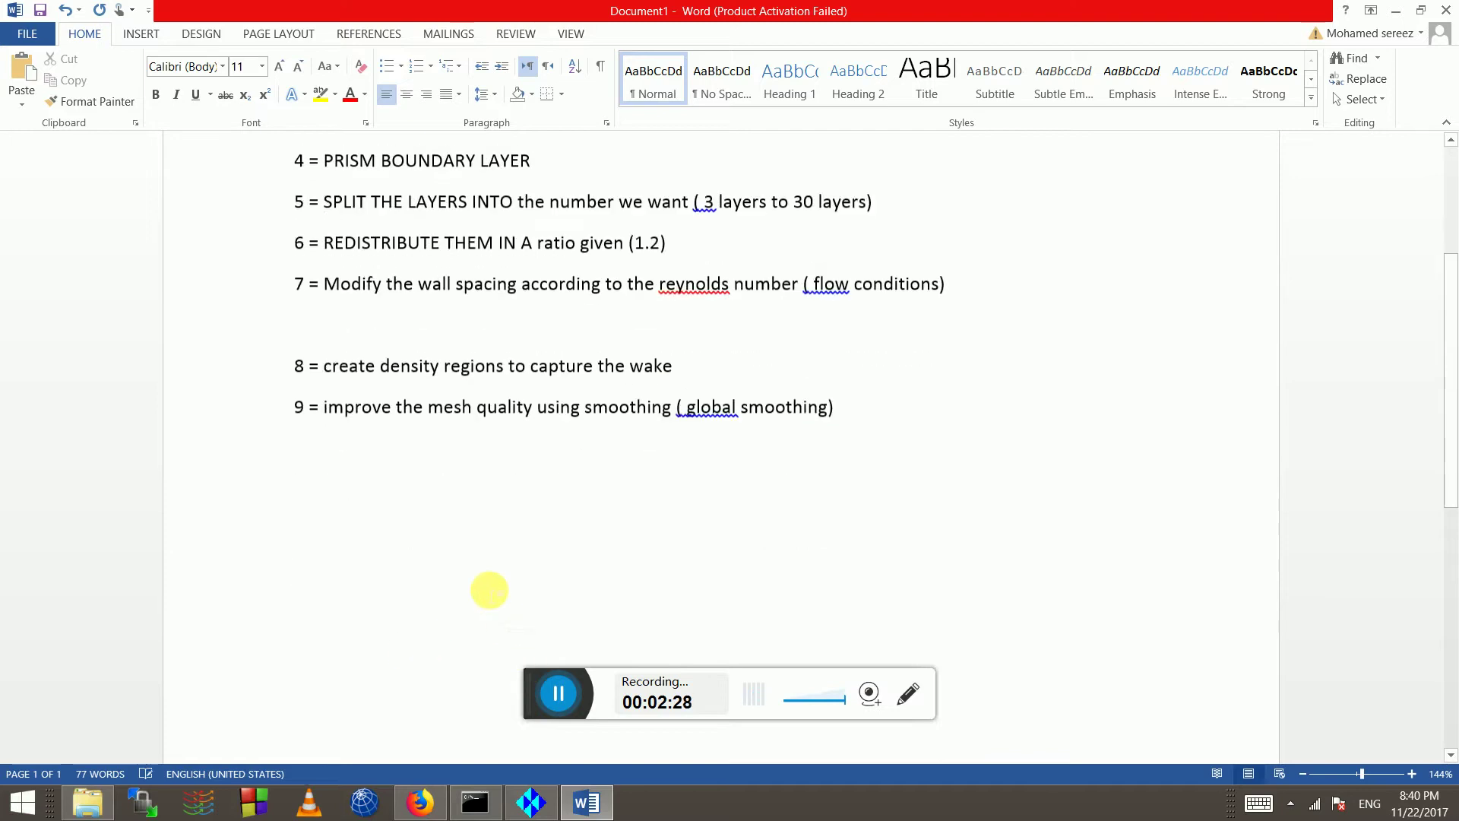
pyautogui.click(531, 802)
pyautogui.scroll(-4, 512, 478)
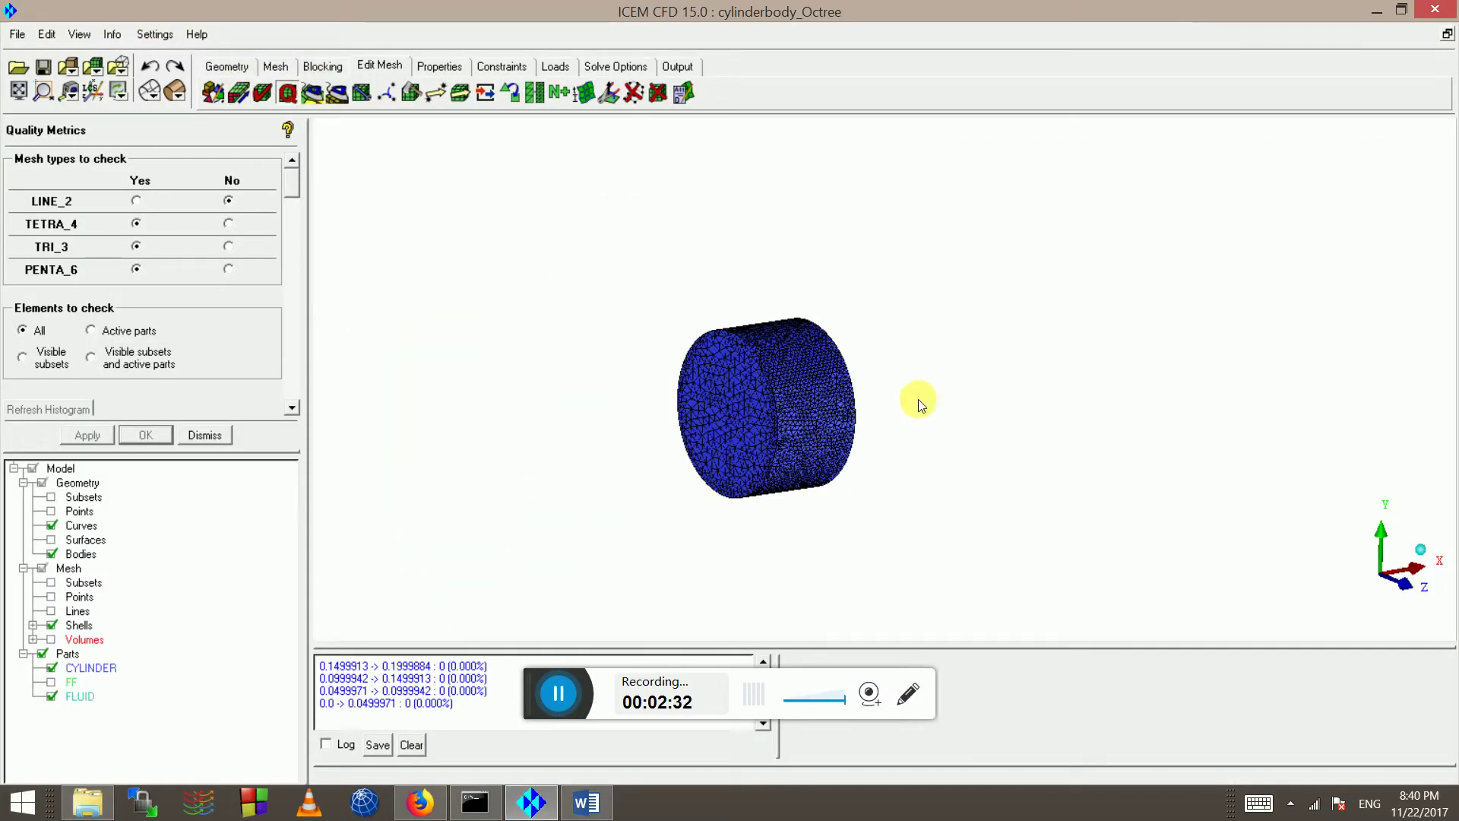
pyautogui.scroll(-1, 538, 455)
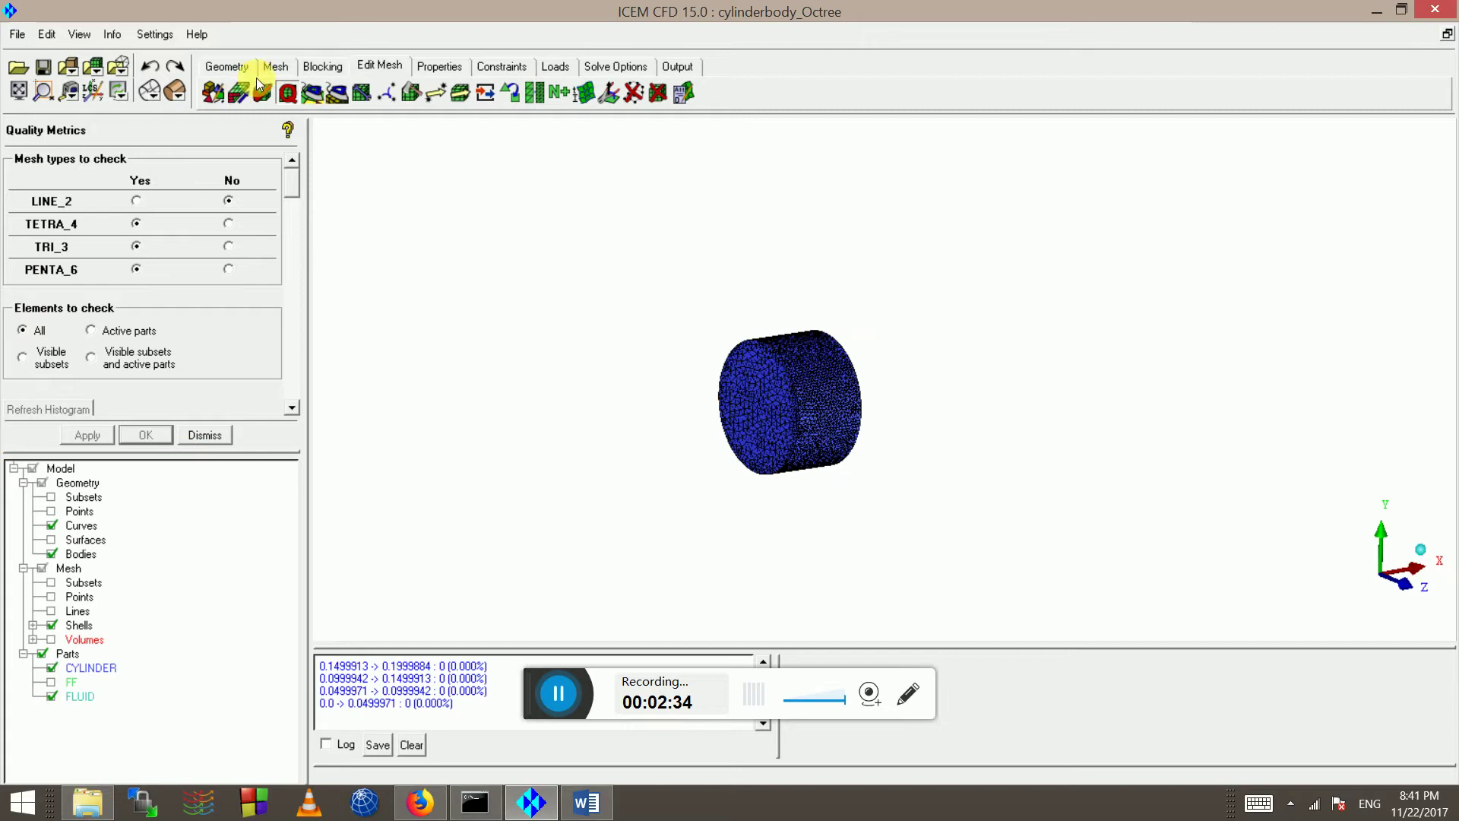
pyautogui.click(226, 66)
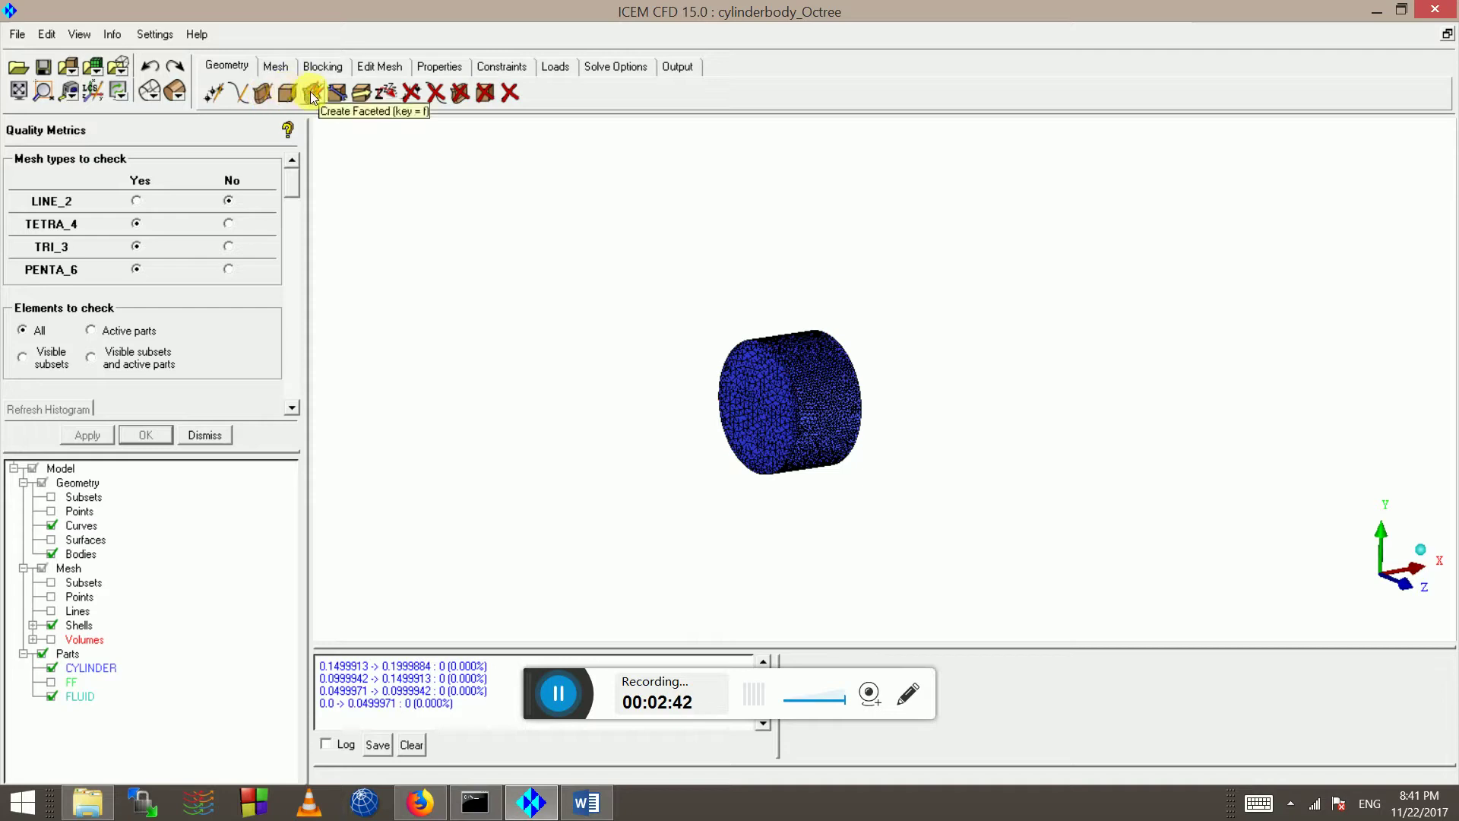
pyautogui.click(270, 66)
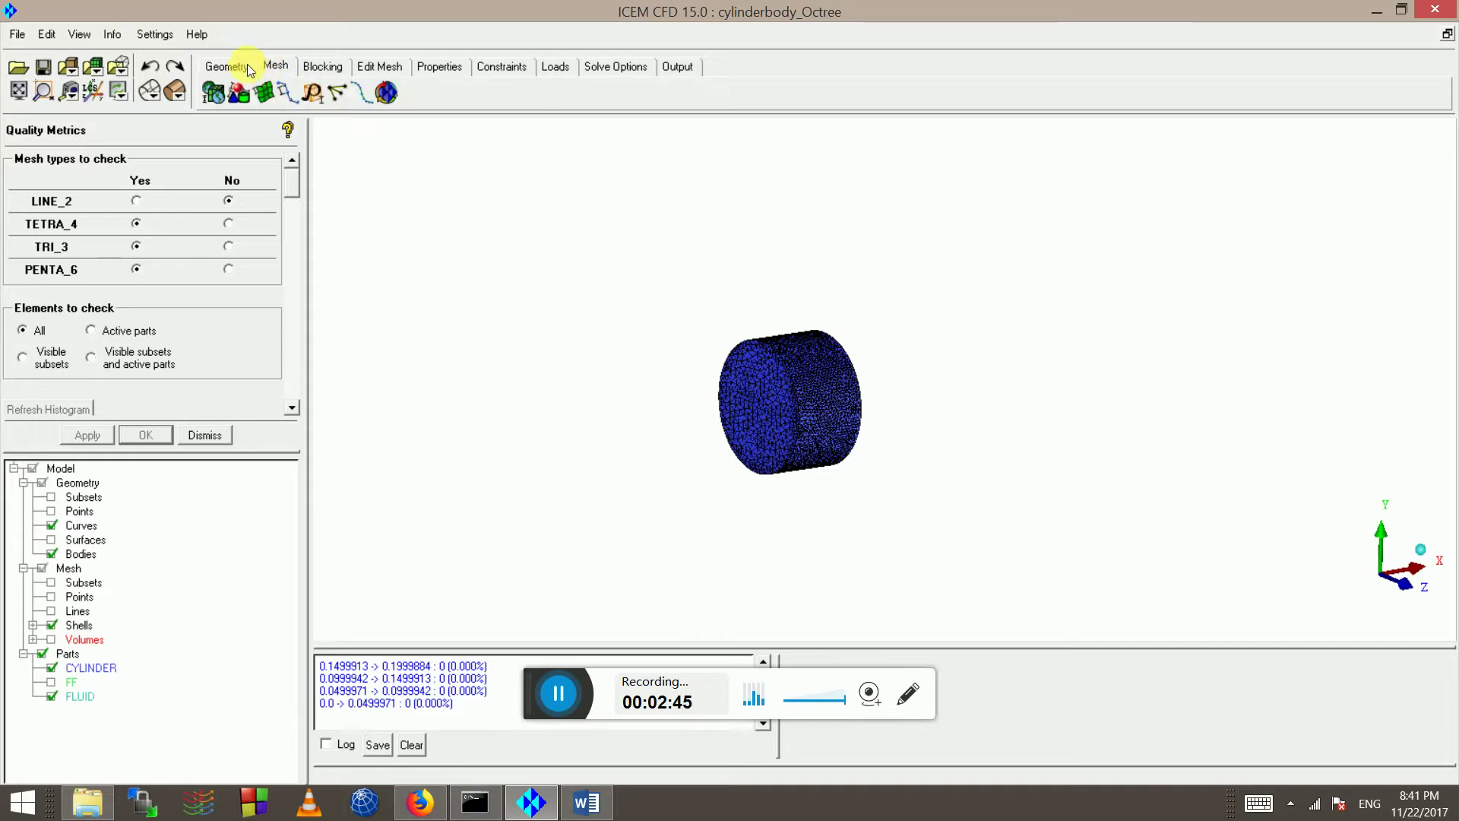
pyautogui.click(312, 94)
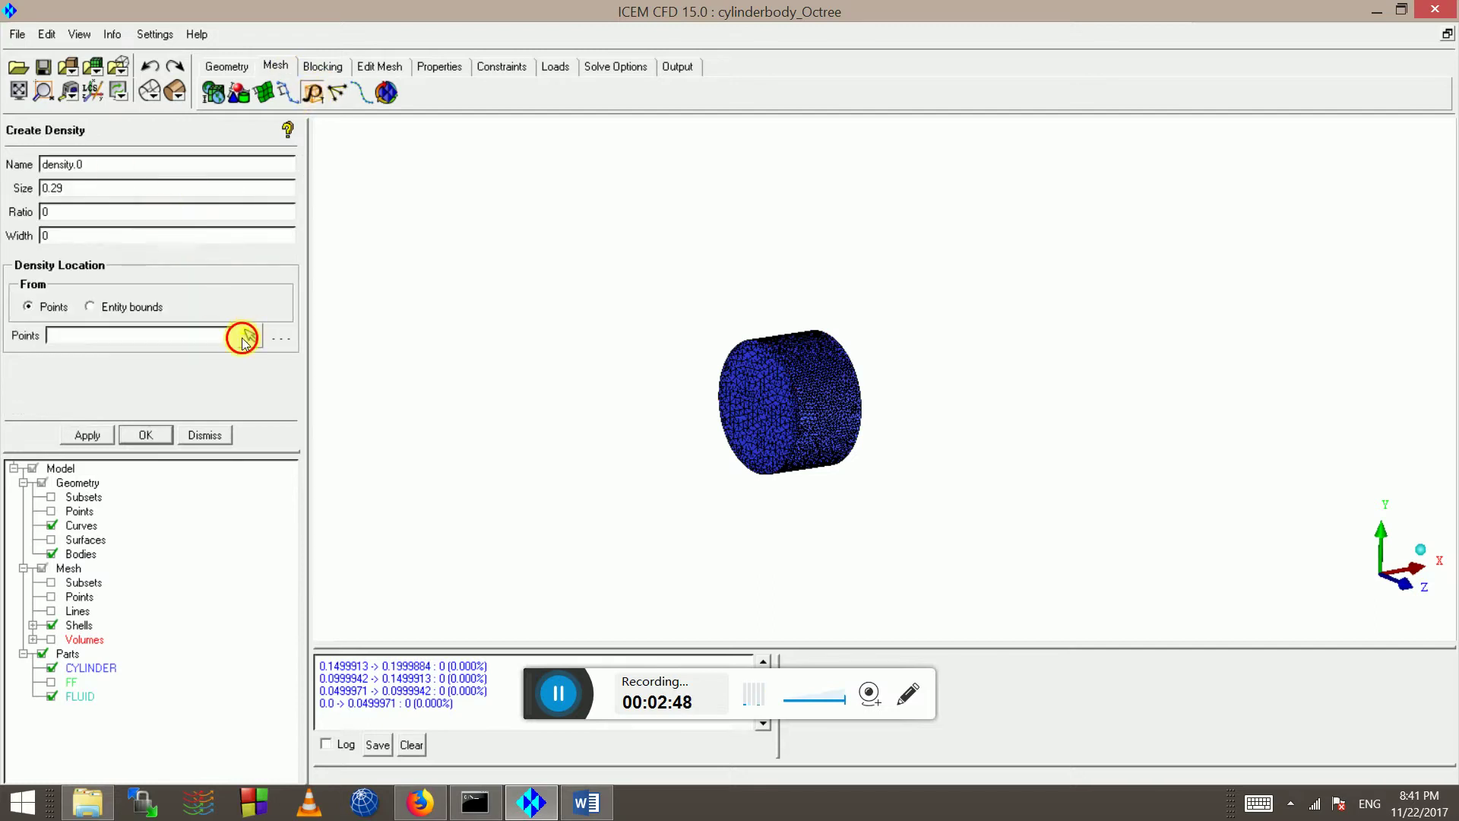
# Define the density location from entity bounds and select all visible geometry entities
pyautogui.click(250, 336)
pyautogui.scroll(-3, 935, 512)
pyautogui.middleClick(429, 369)
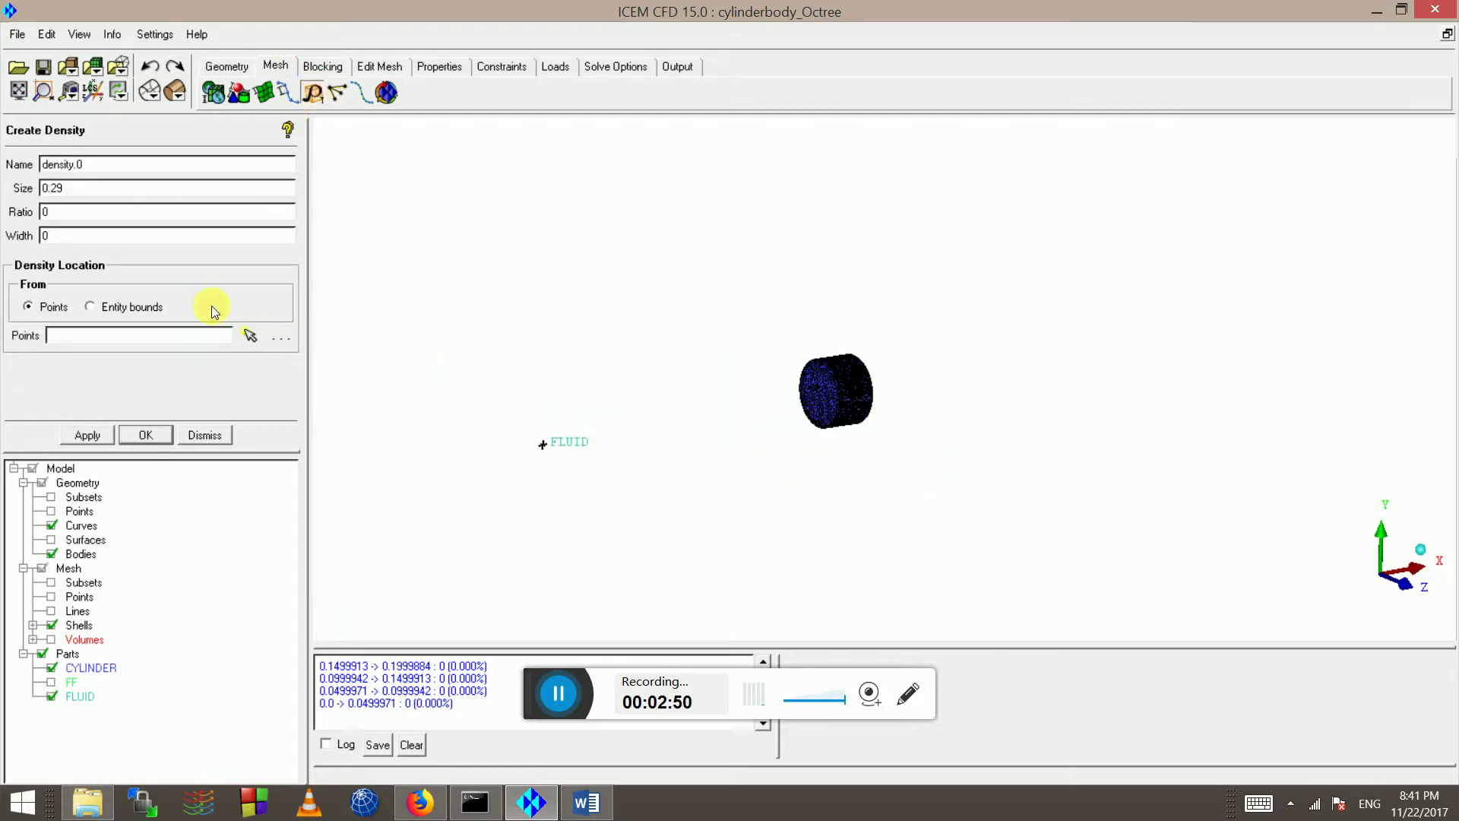
pyautogui.click(131, 307)
pyautogui.click(250, 335)
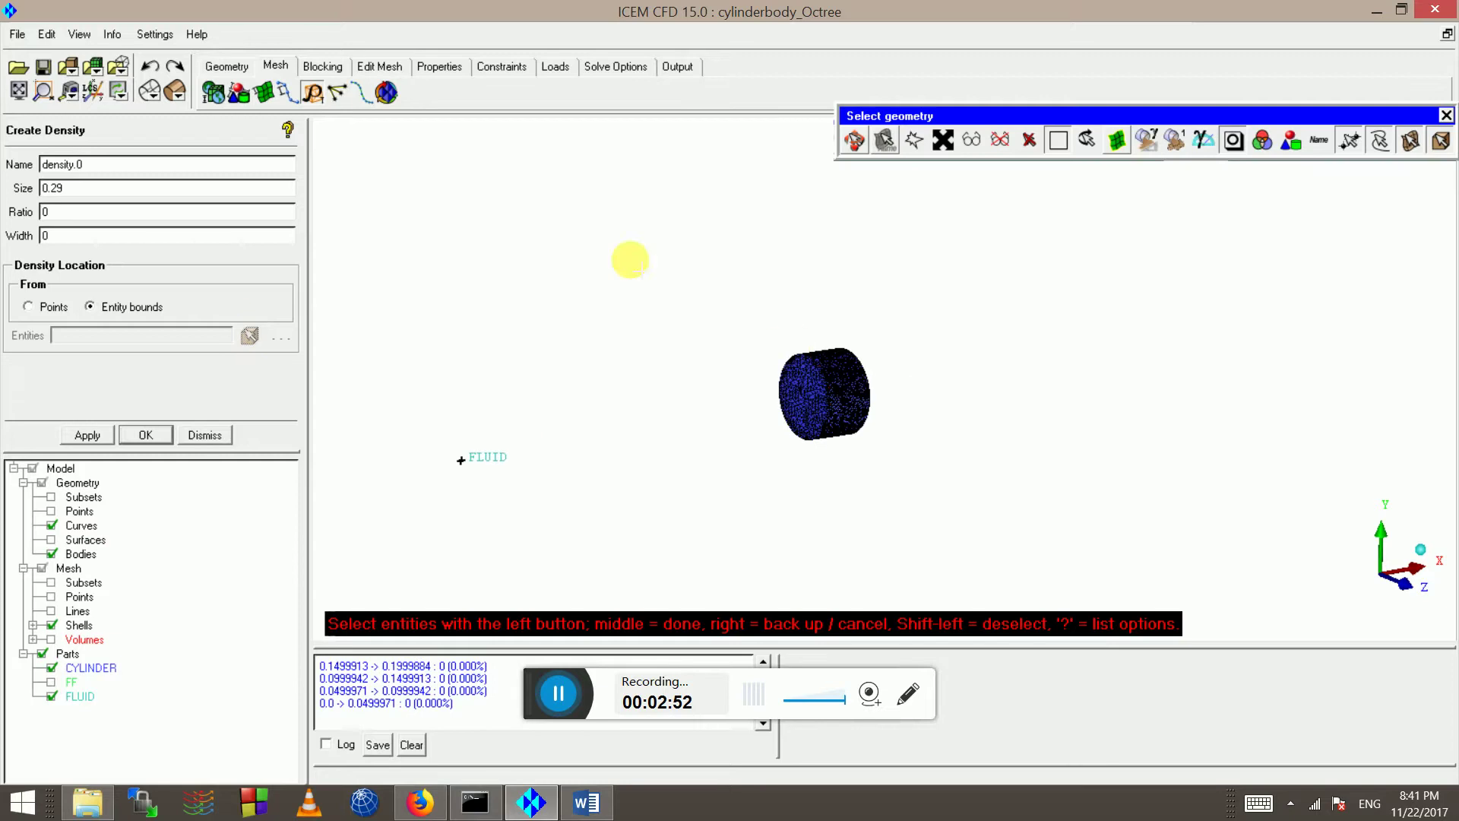
pyautogui.press('v')
pyautogui.middleClick(798, 547)
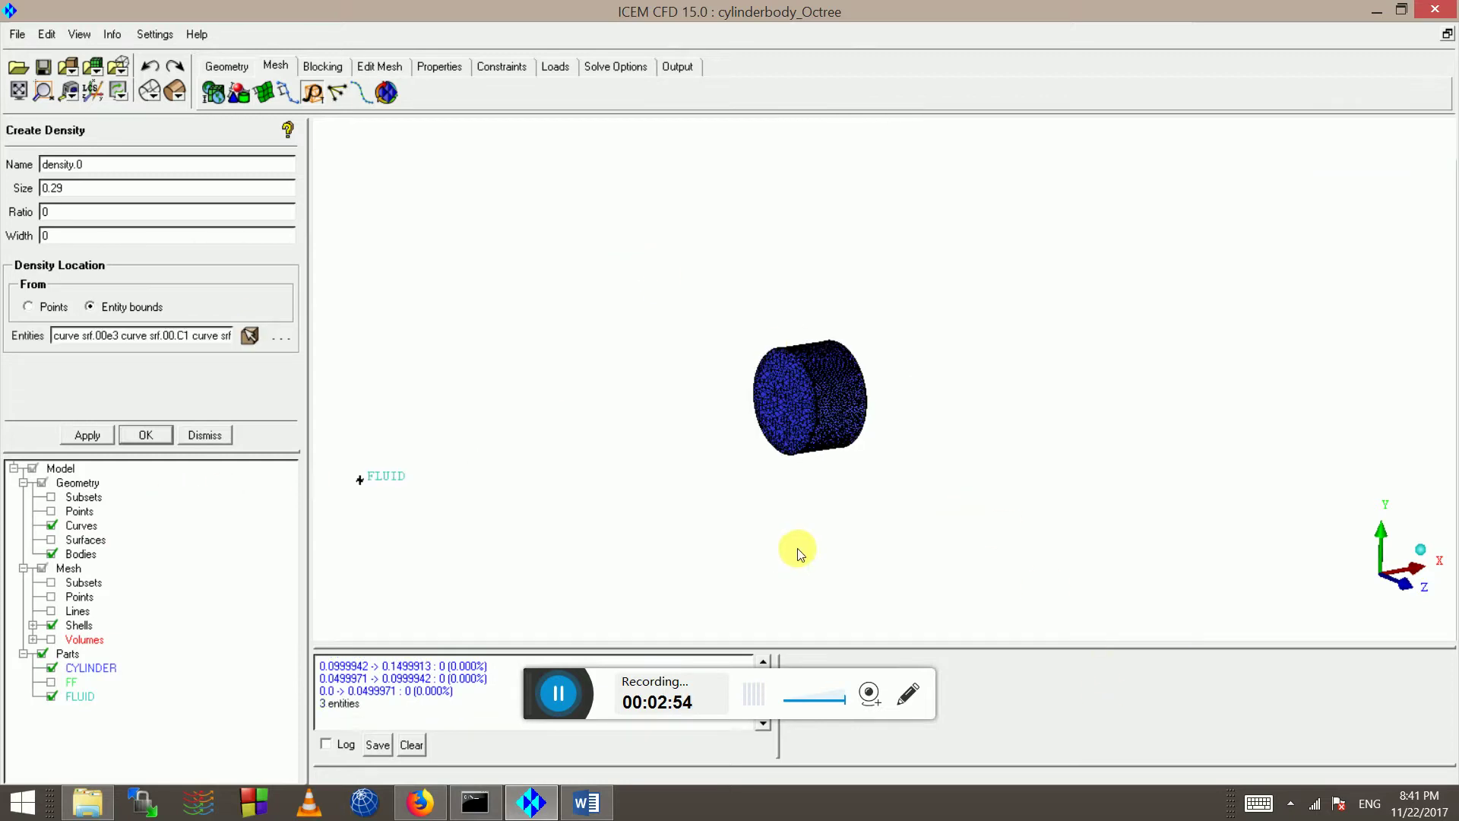
# Create the density box with size 0.29 from the bounds of the selected cylinder entities
pyautogui.click(90, 434)
pyautogui.moveTo(978, 450); pyautogui.dragTo(743, 430)
pyautogui.moveTo(743, 430); pyautogui.dragTo(655, 358, button='middle')
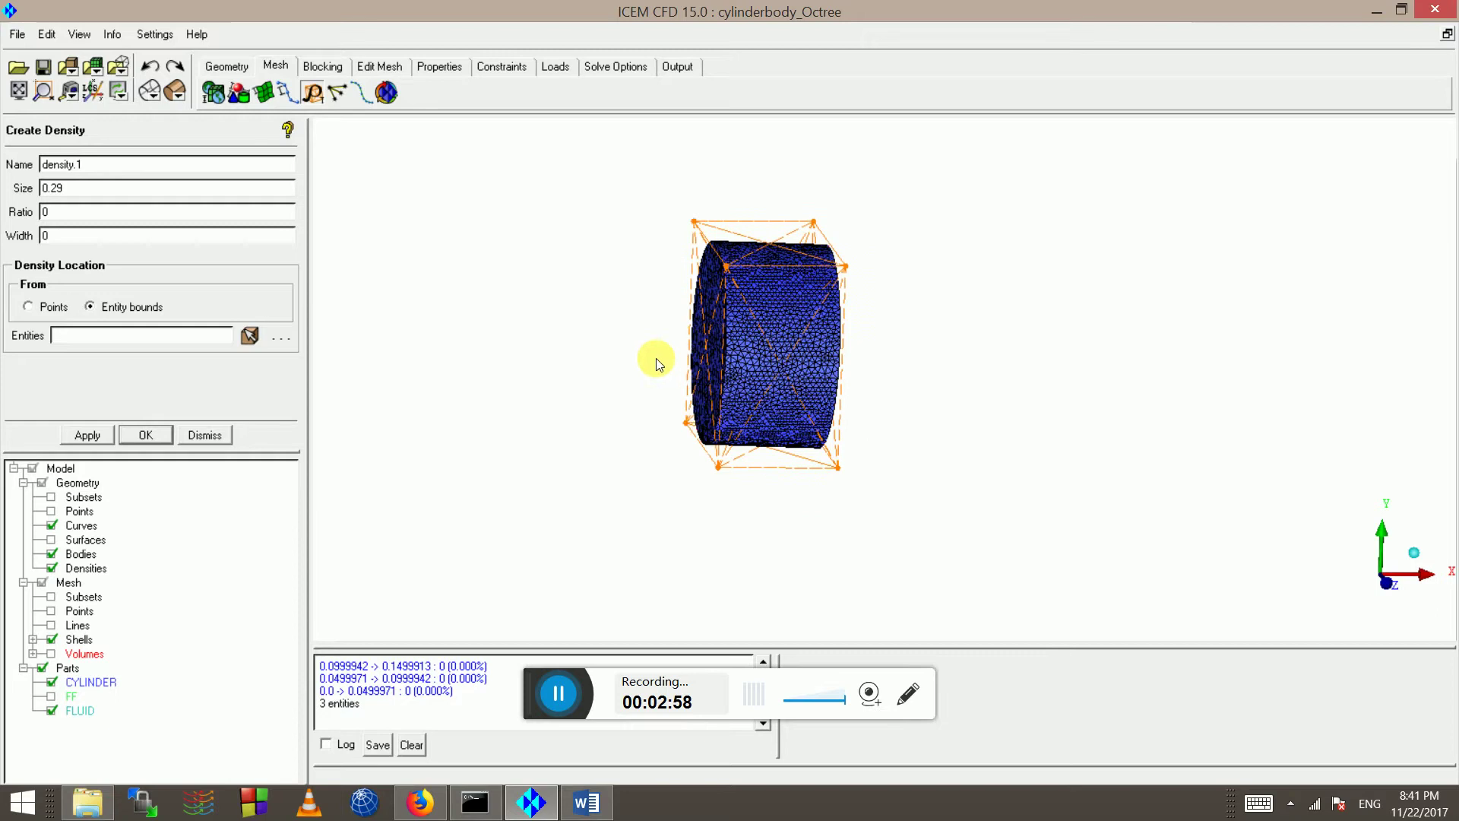
pyautogui.moveTo(626, 313); pyautogui.dragTo(631, 185)
pyautogui.moveTo(637, 321); pyautogui.dragTo(723, 313, button='right')
pyautogui.moveTo(723, 313); pyautogui.dragTo(771, 351)
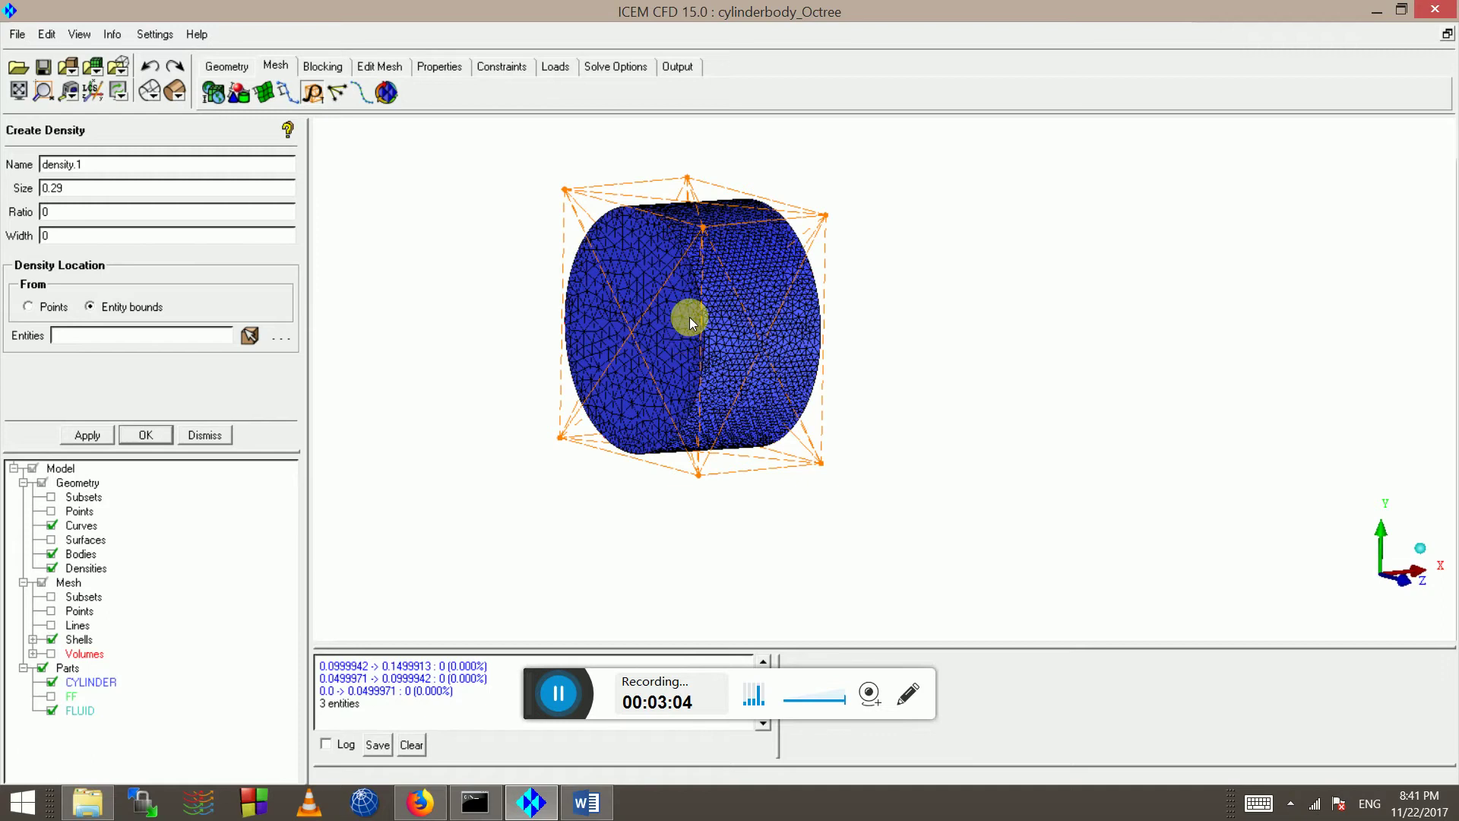
pyautogui.moveTo(690, 321); pyautogui.dragTo(547, 300)
pyautogui.moveTo(773, 316); pyautogui.dragTo(872, 362)
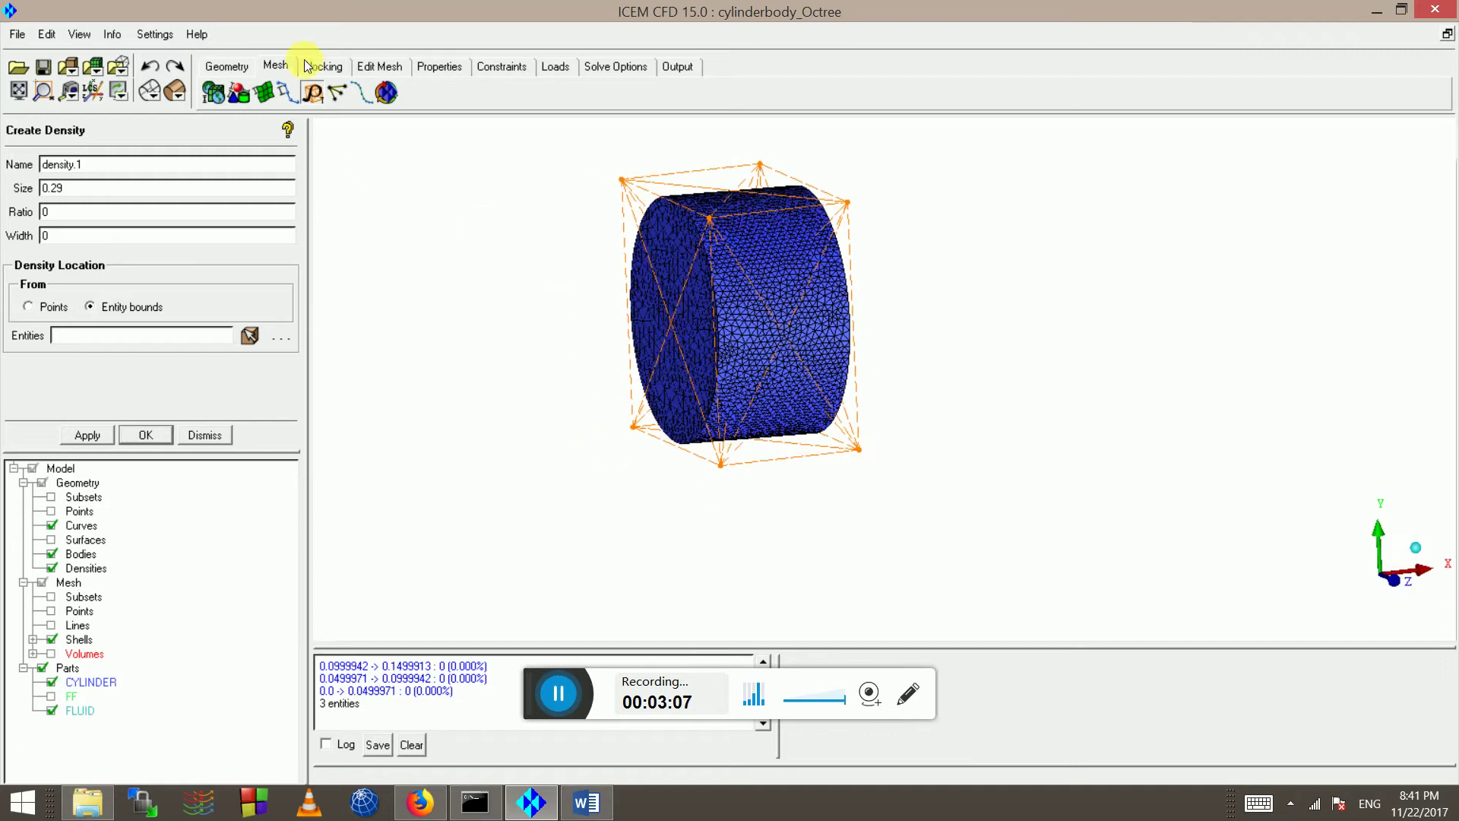
pyautogui.click(251, 66)
pyautogui.click(363, 95)
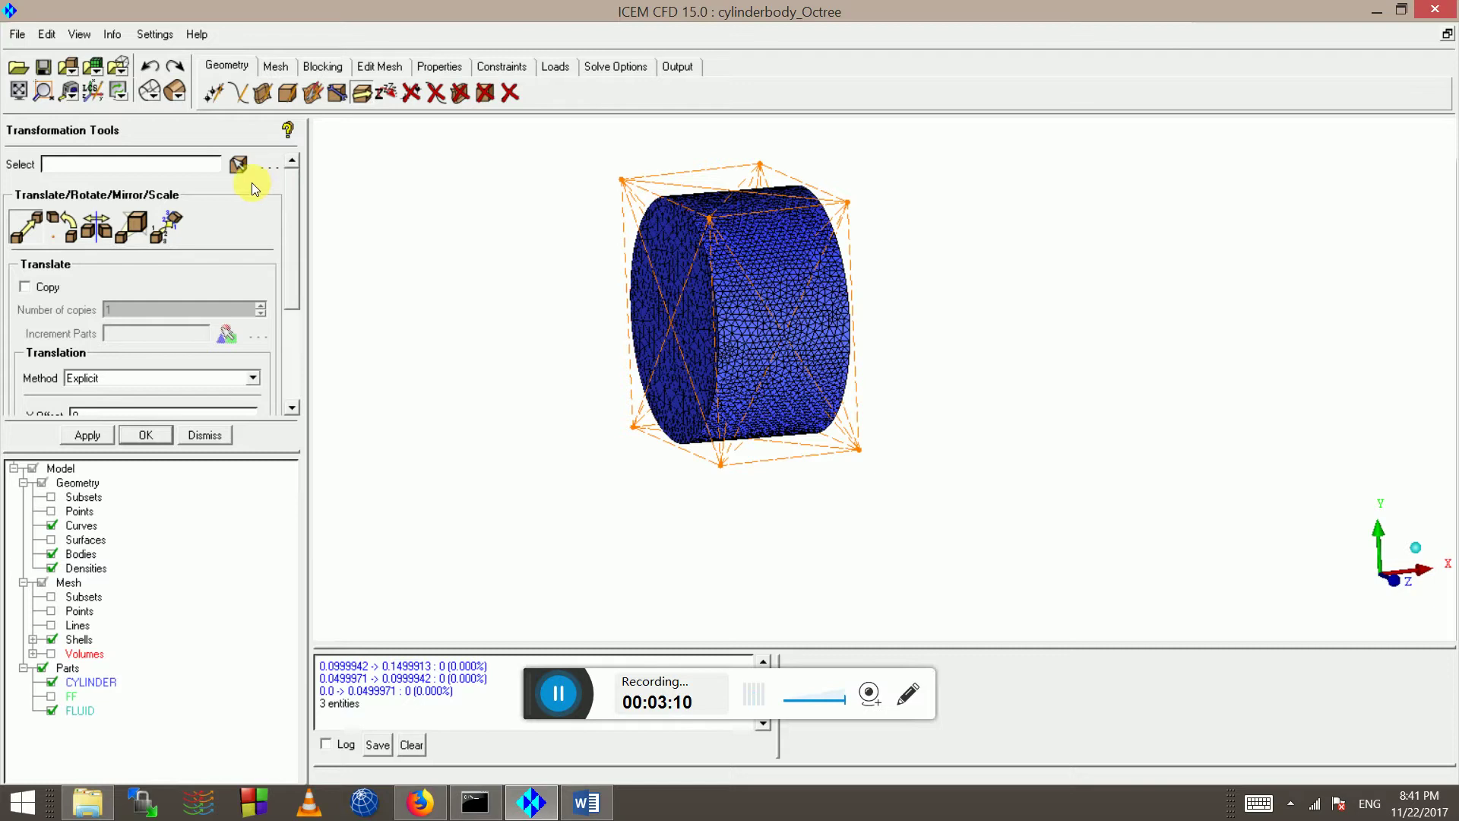
pyautogui.click(225, 159)
pyautogui.click(238, 165)
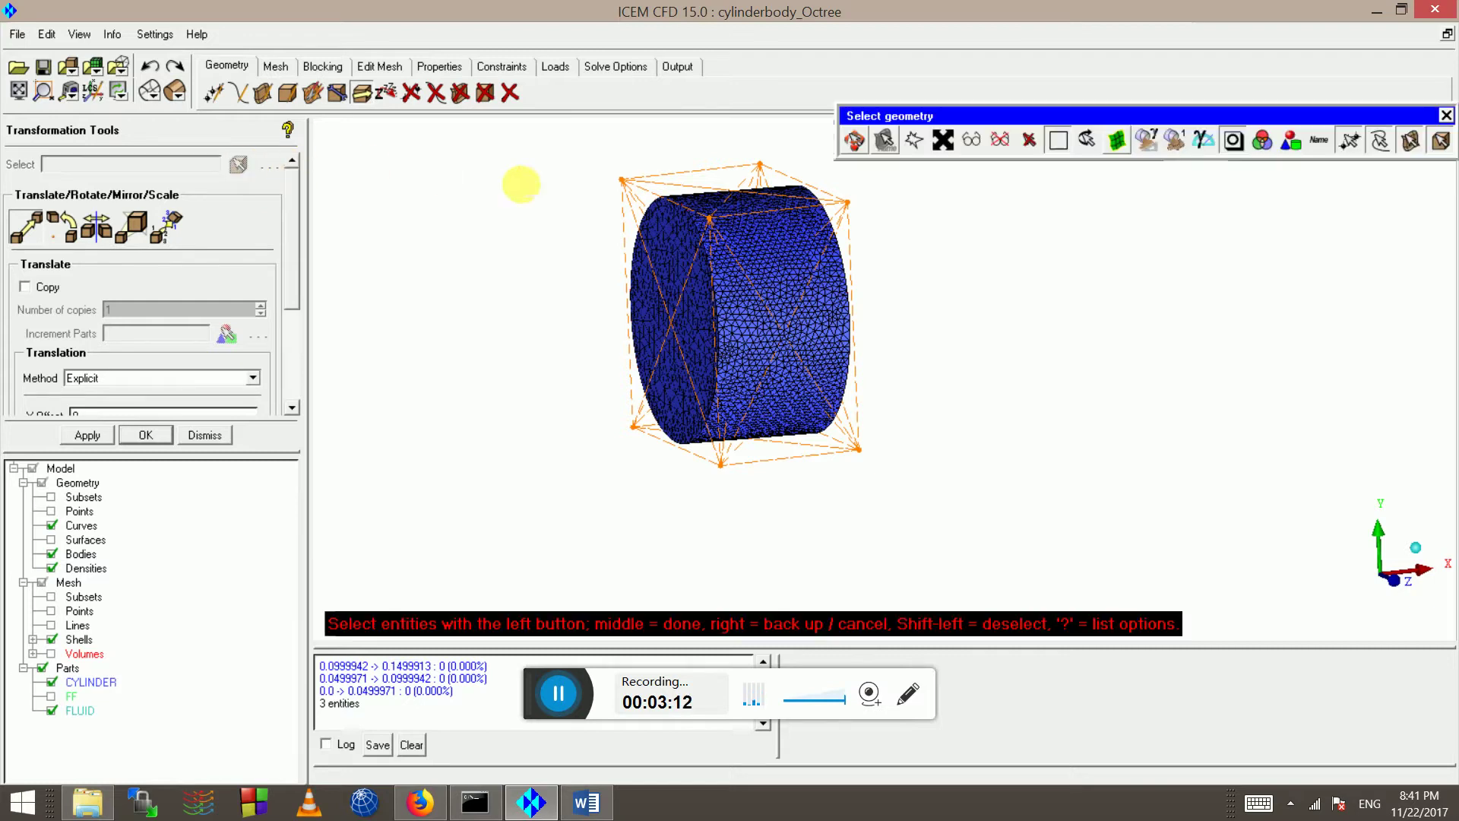
pyautogui.click(618, 195)
pyautogui.middleClick(619, 201)
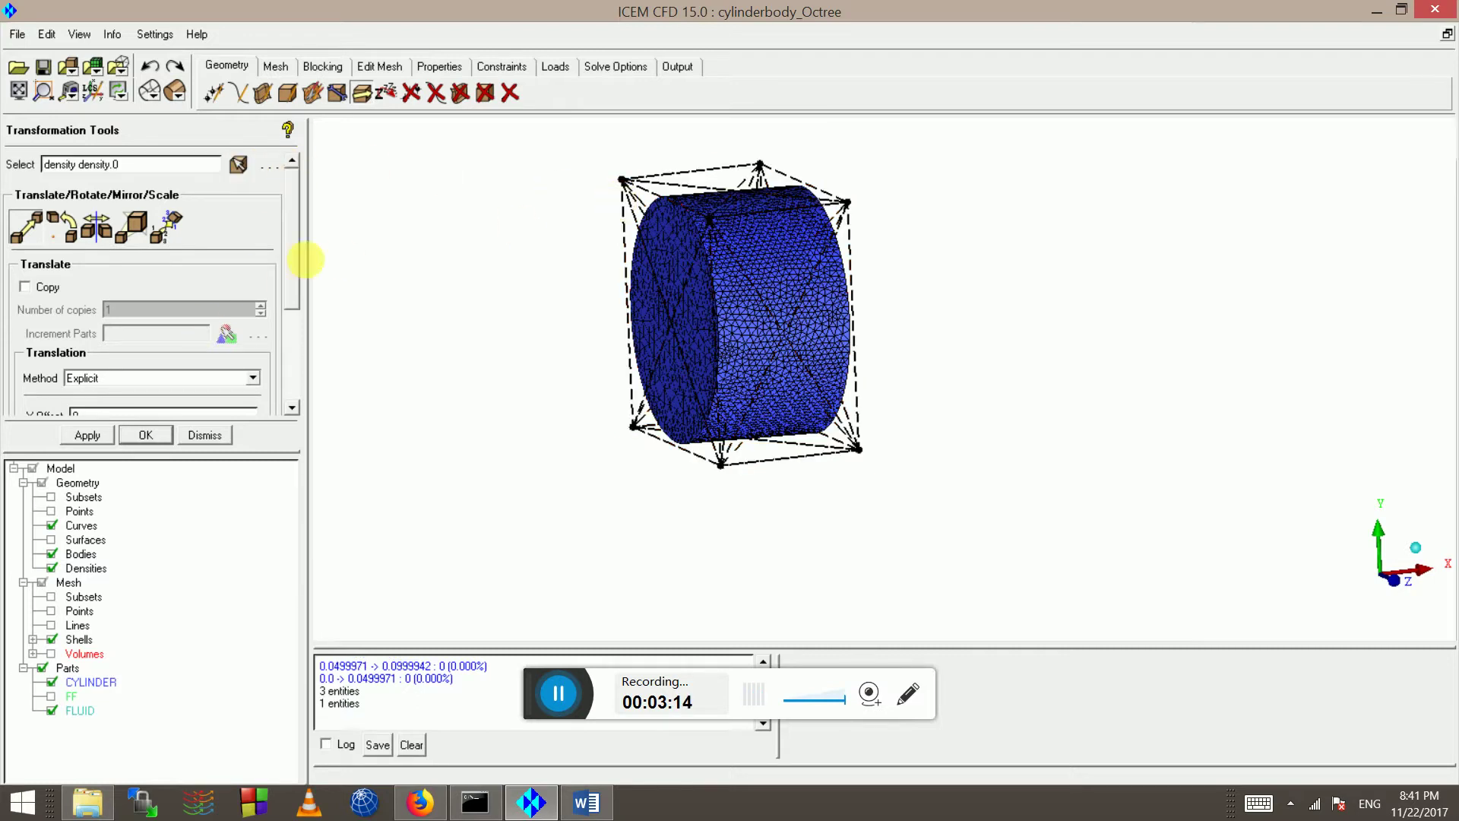
# Create a curve from points running downstream in X from the upper rear corner of the density box
pyautogui.scroll(-3, 1074, 449)
pyautogui.moveTo(955, 456); pyautogui.dragTo(659, 335)
pyautogui.moveTo(814, 404); pyautogui.dragTo(623, 367, button='middle')
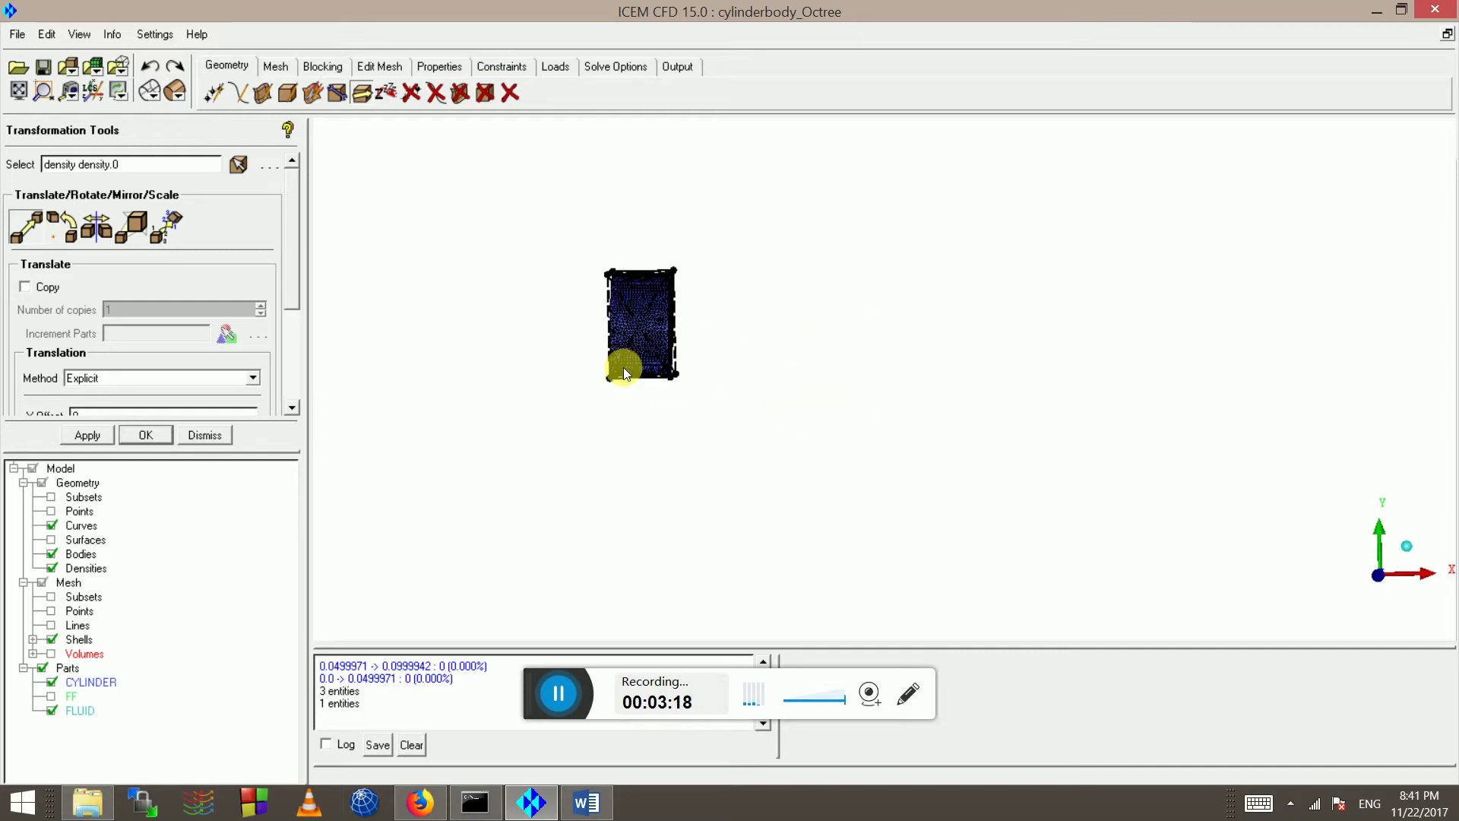
pyautogui.scroll(2, 604, 330)
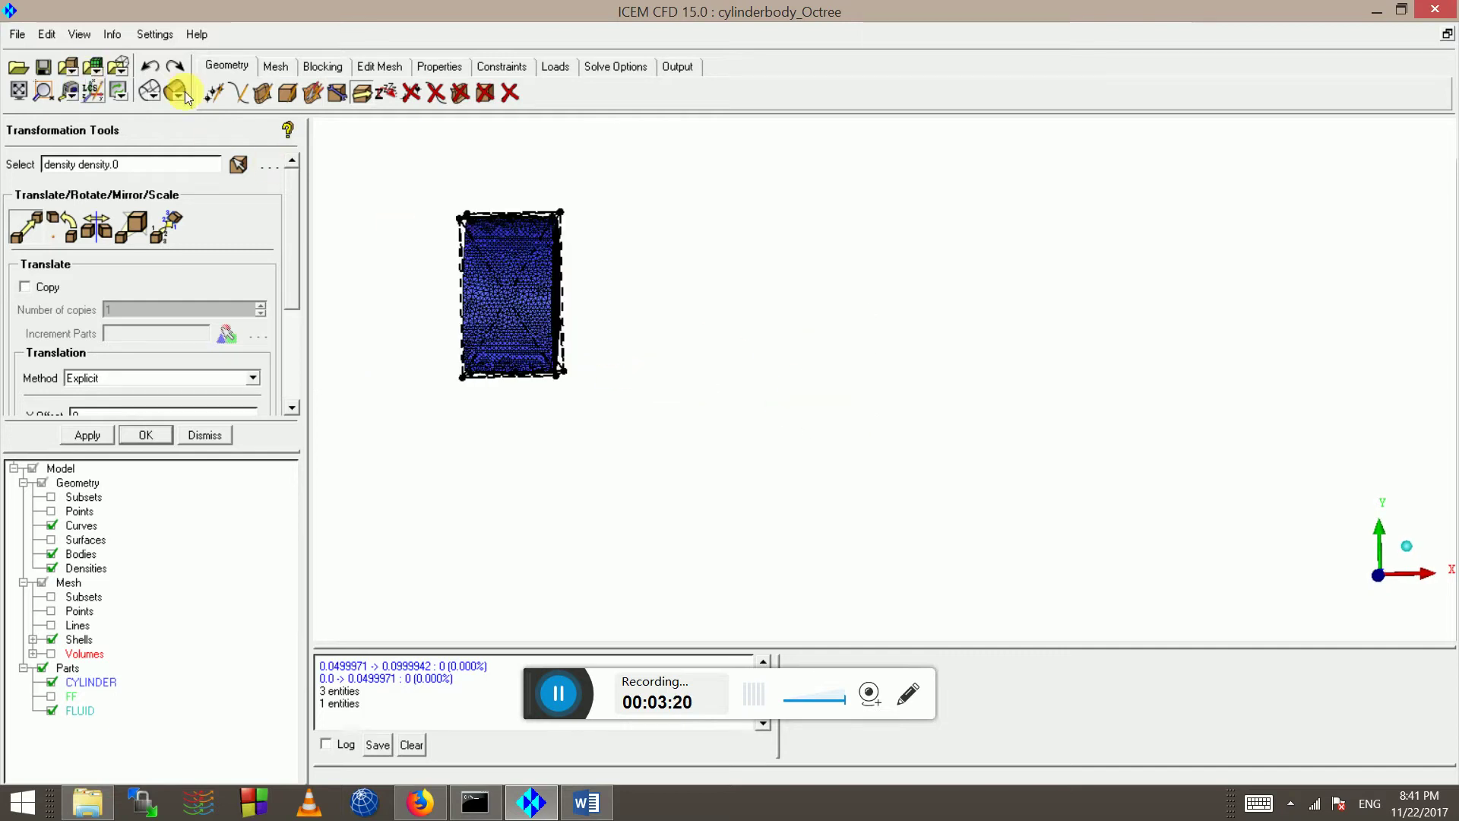
pyautogui.click(238, 92)
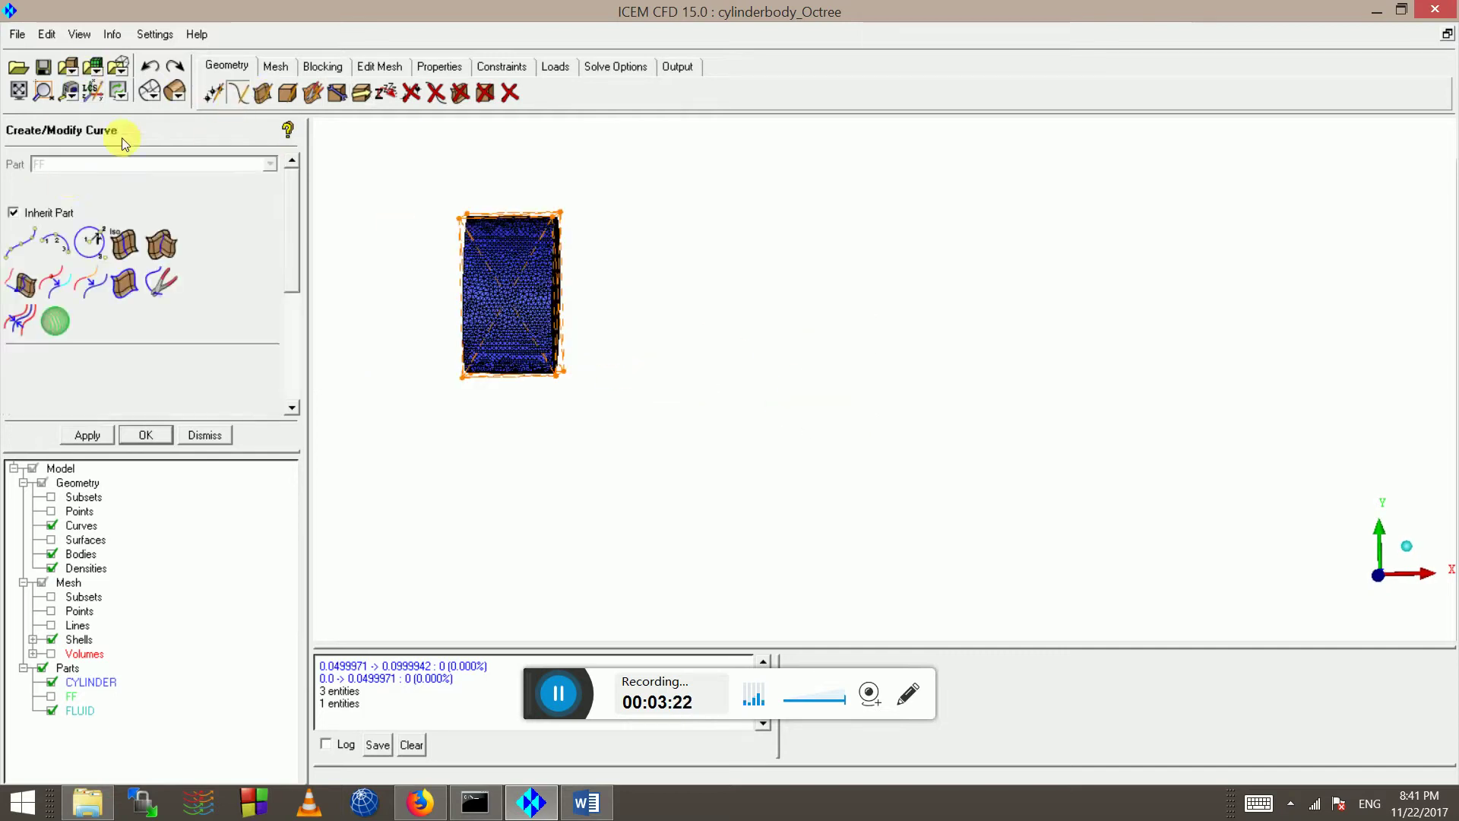
pyautogui.click(554, 225)
pyautogui.scroll(-2, 1293, 266)
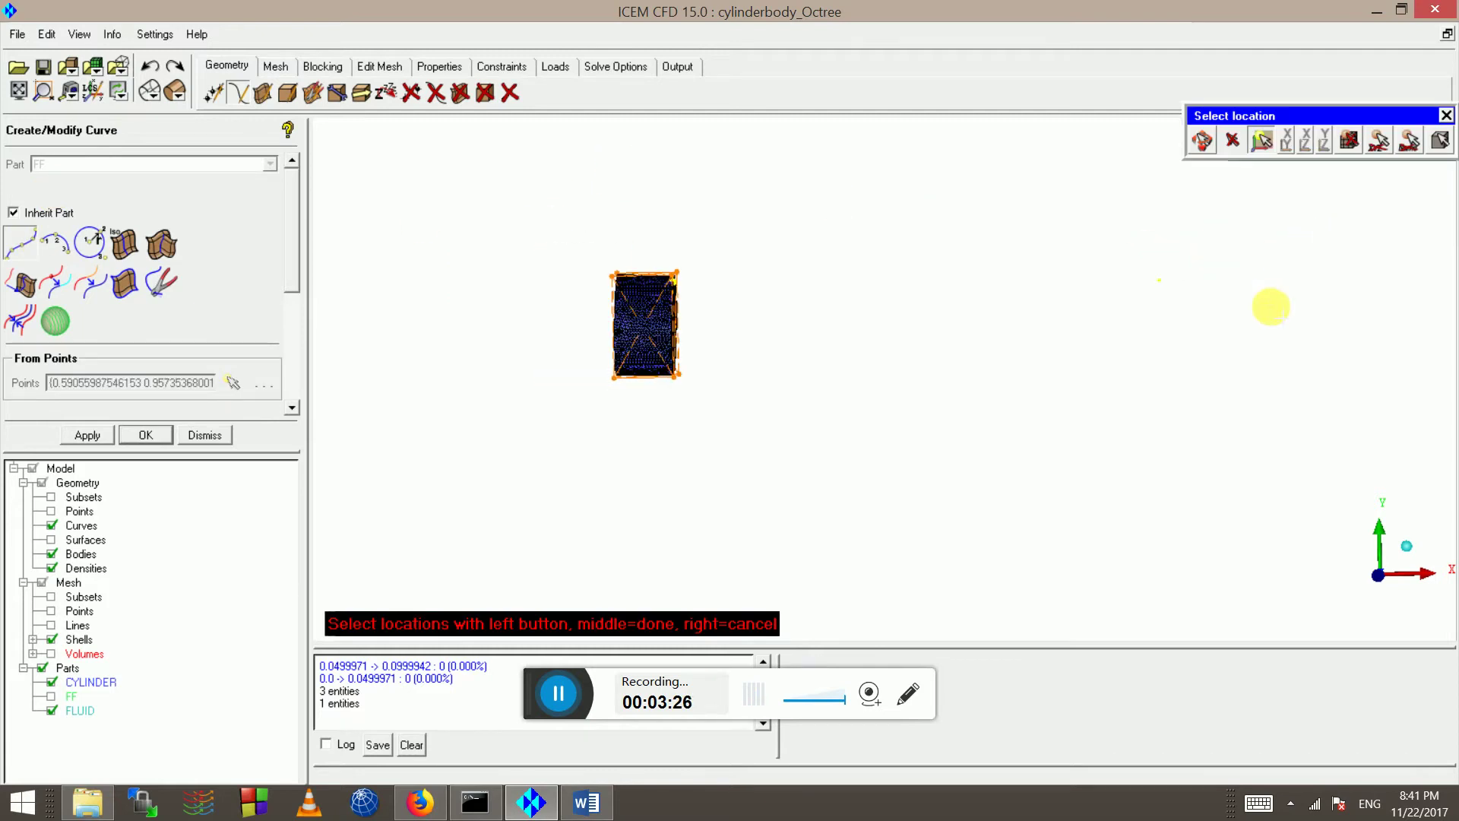
pyautogui.middleClick(1244, 323)
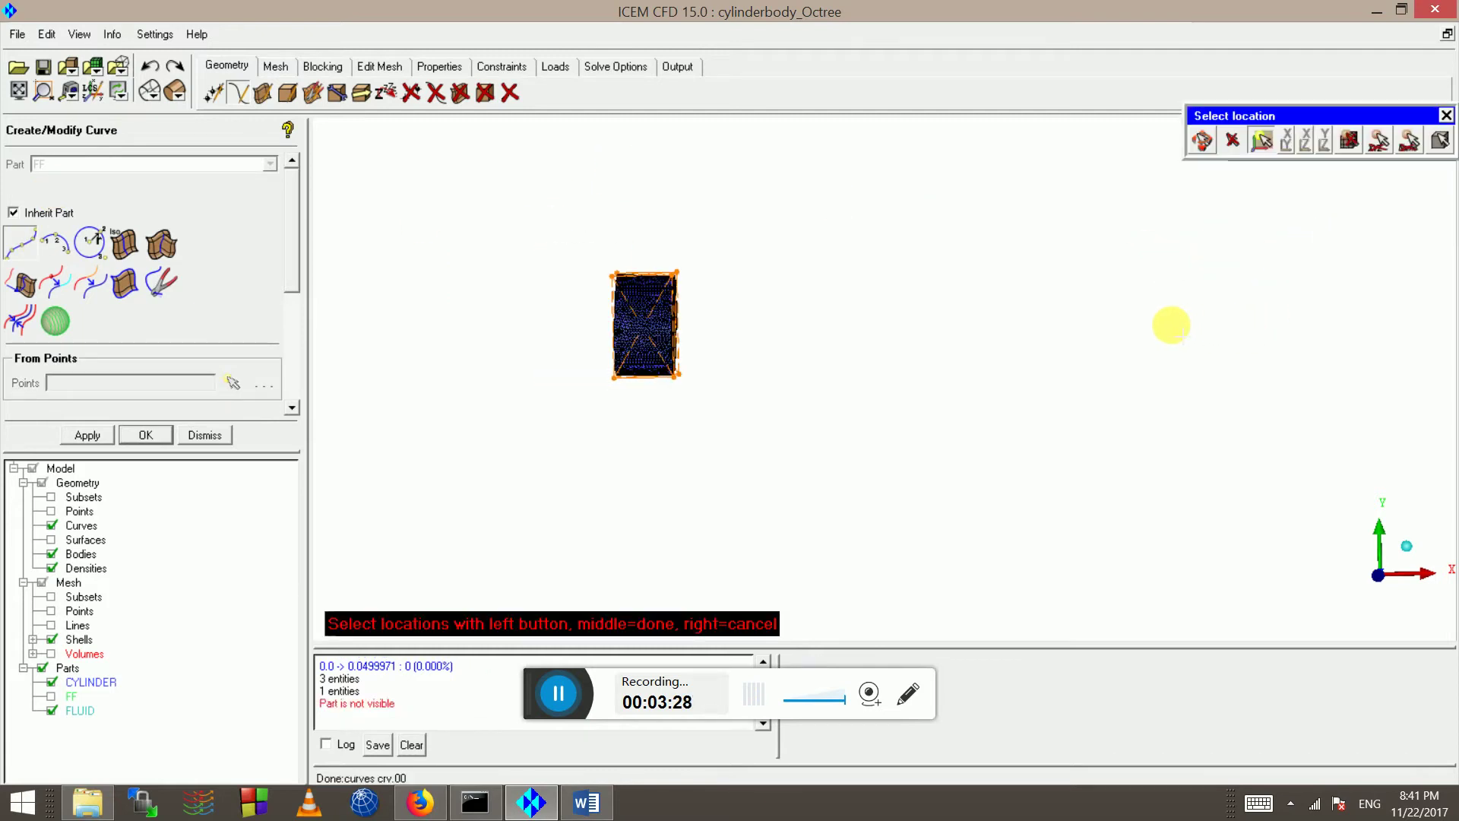
pyautogui.scroll(-1, 642, 260)
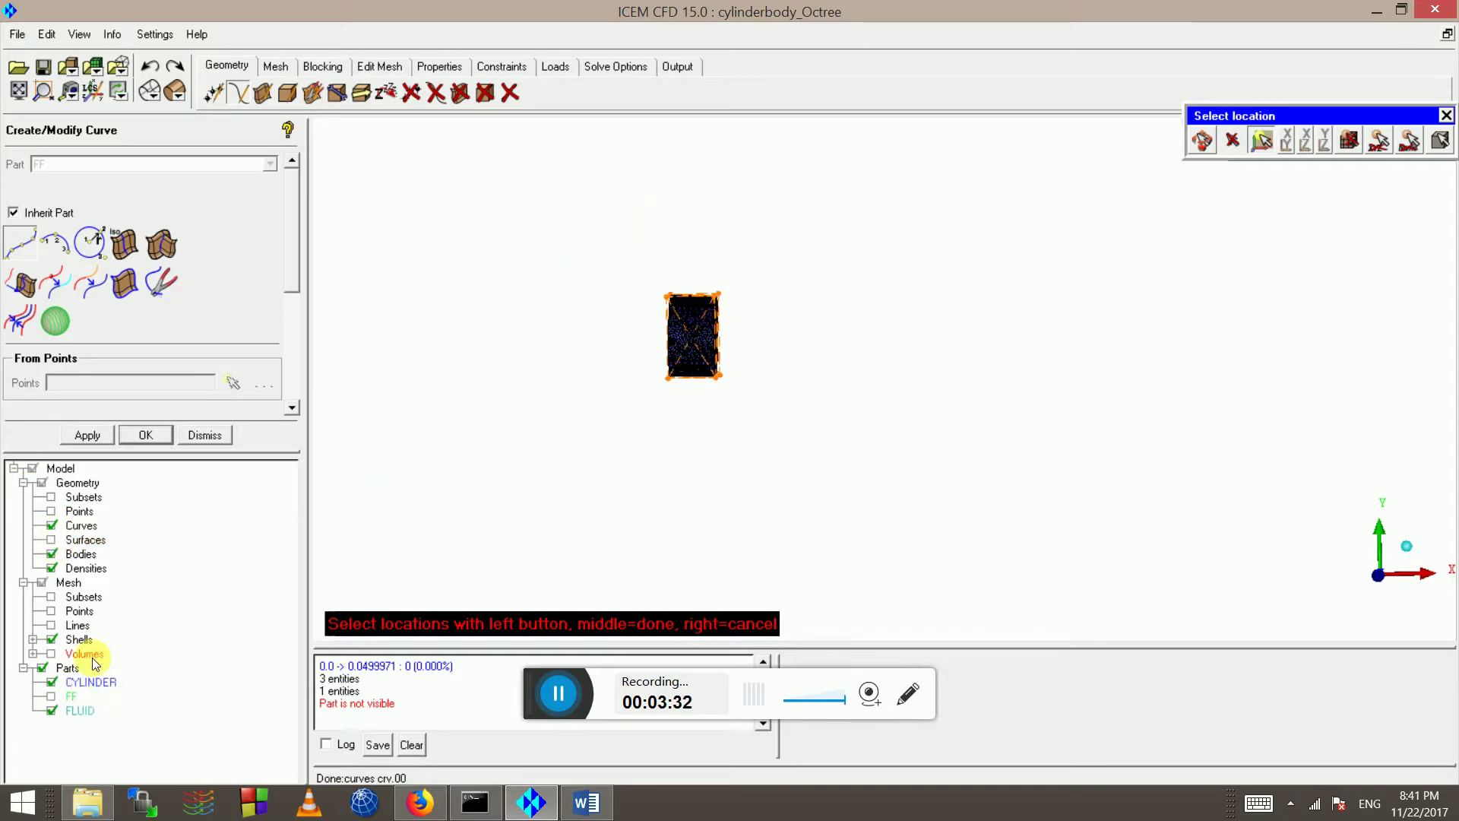
# Show the FF part and hide the shell mesh so that only the geometry is displayed
pyautogui.click(51, 697)
pyautogui.click(84, 698)
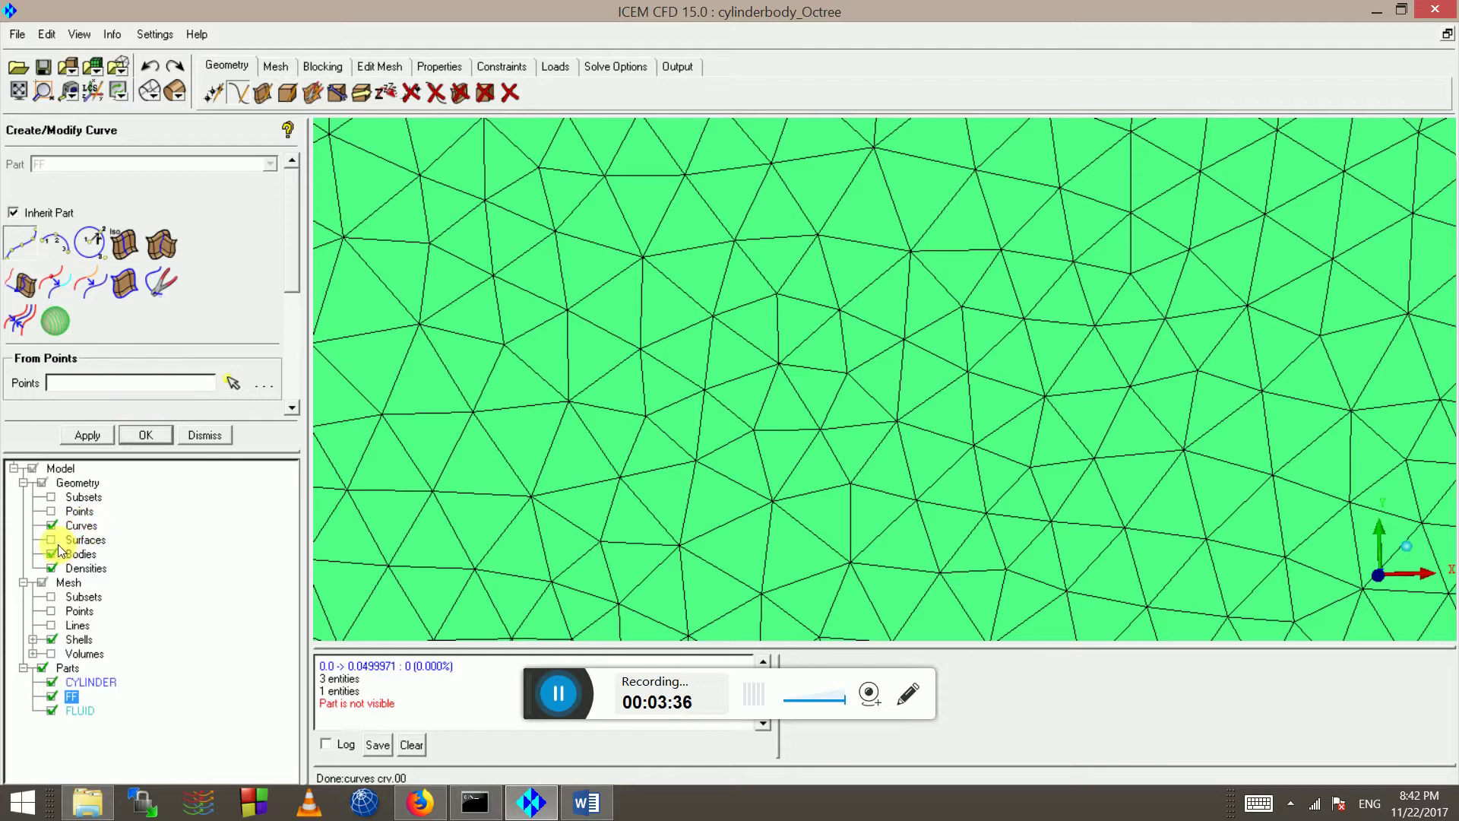
pyautogui.click(51, 639)
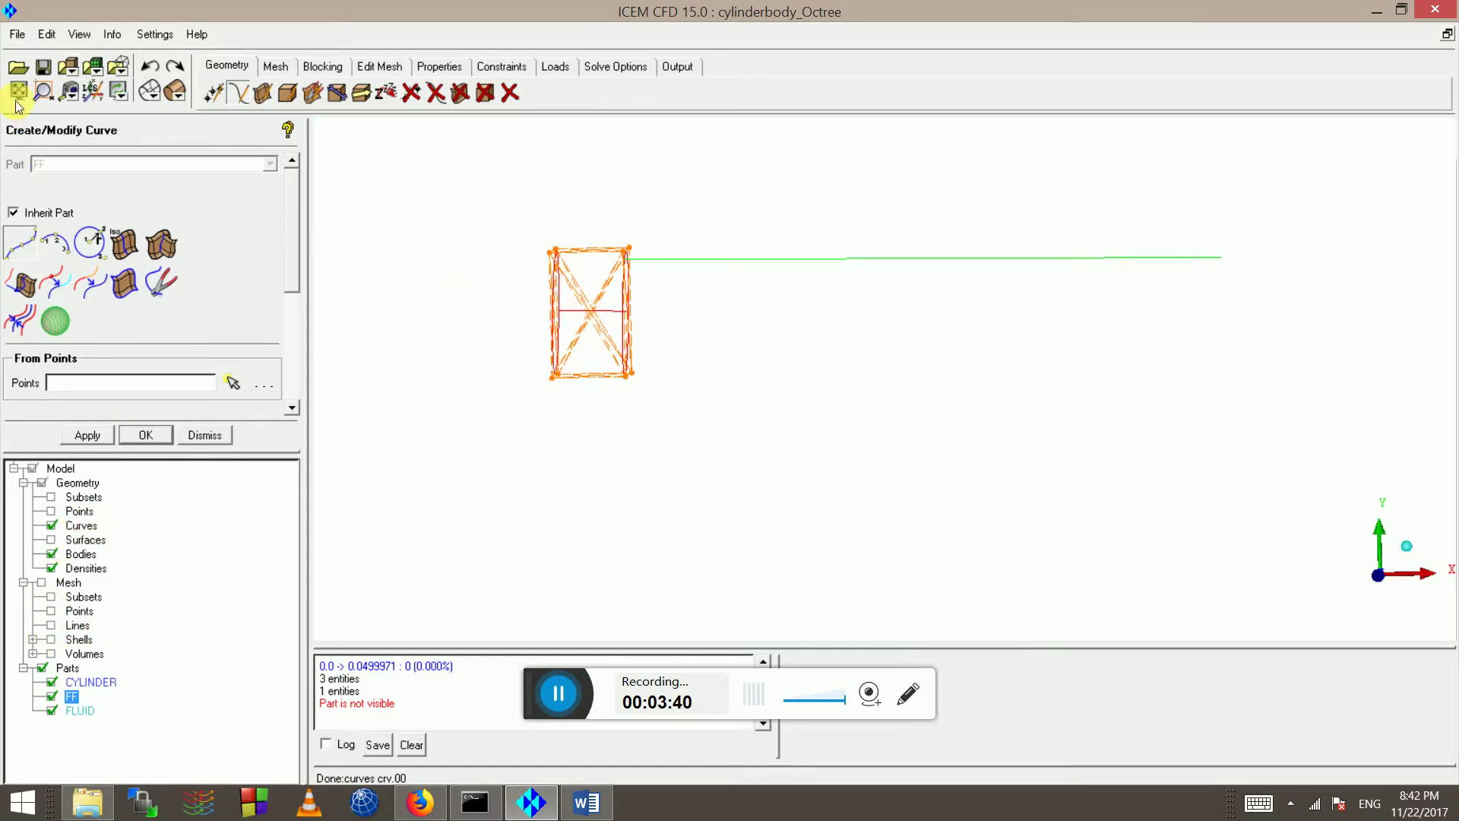
# Create a second downstream curve from the density box's lower rear corner and join the far ends of both curves with a third
pyautogui.click(34, 243)
pyautogui.click(619, 375)
pyautogui.scroll(-2, 1208, 422)
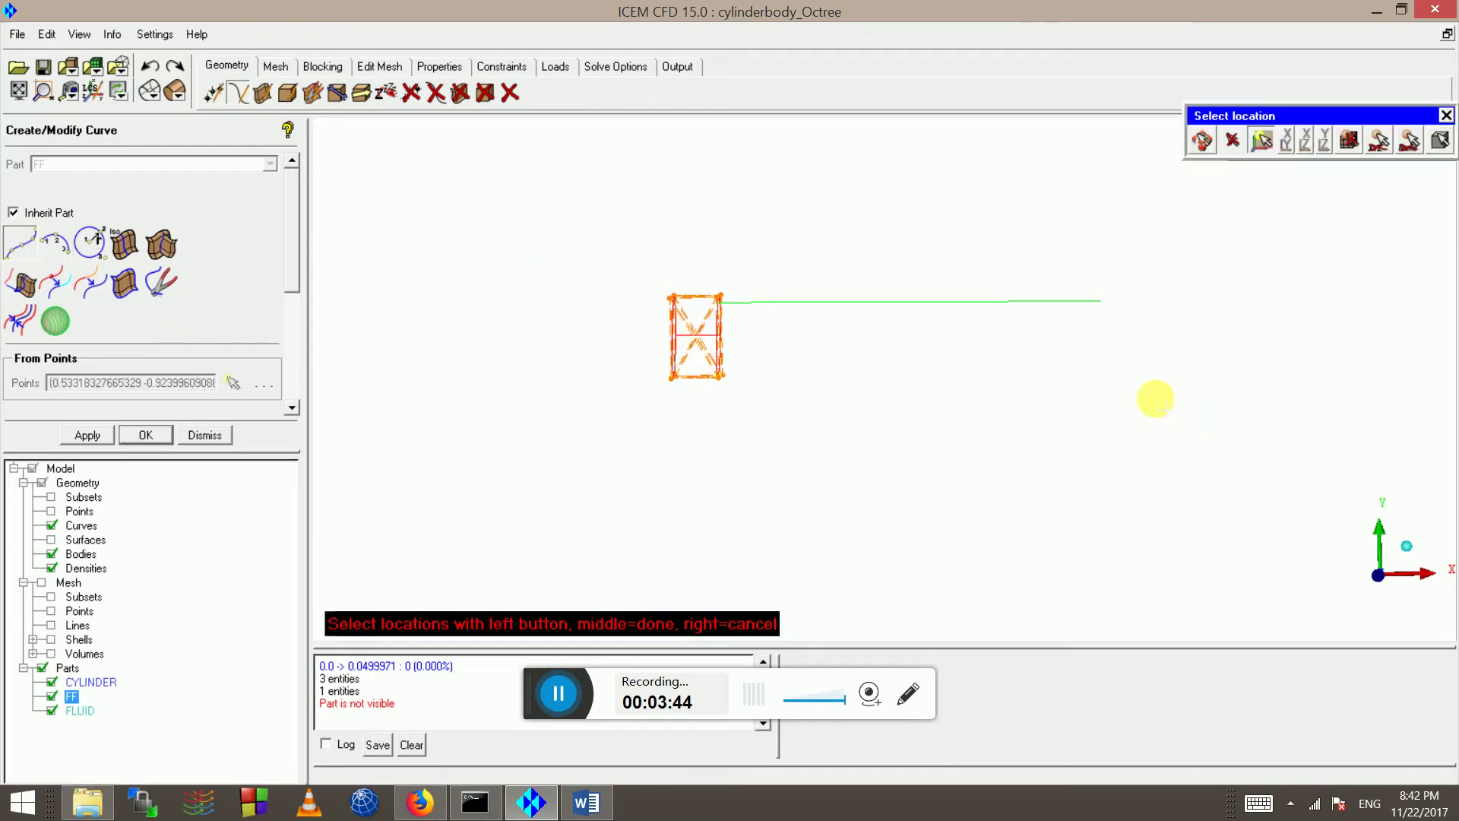
pyautogui.click(1096, 372)
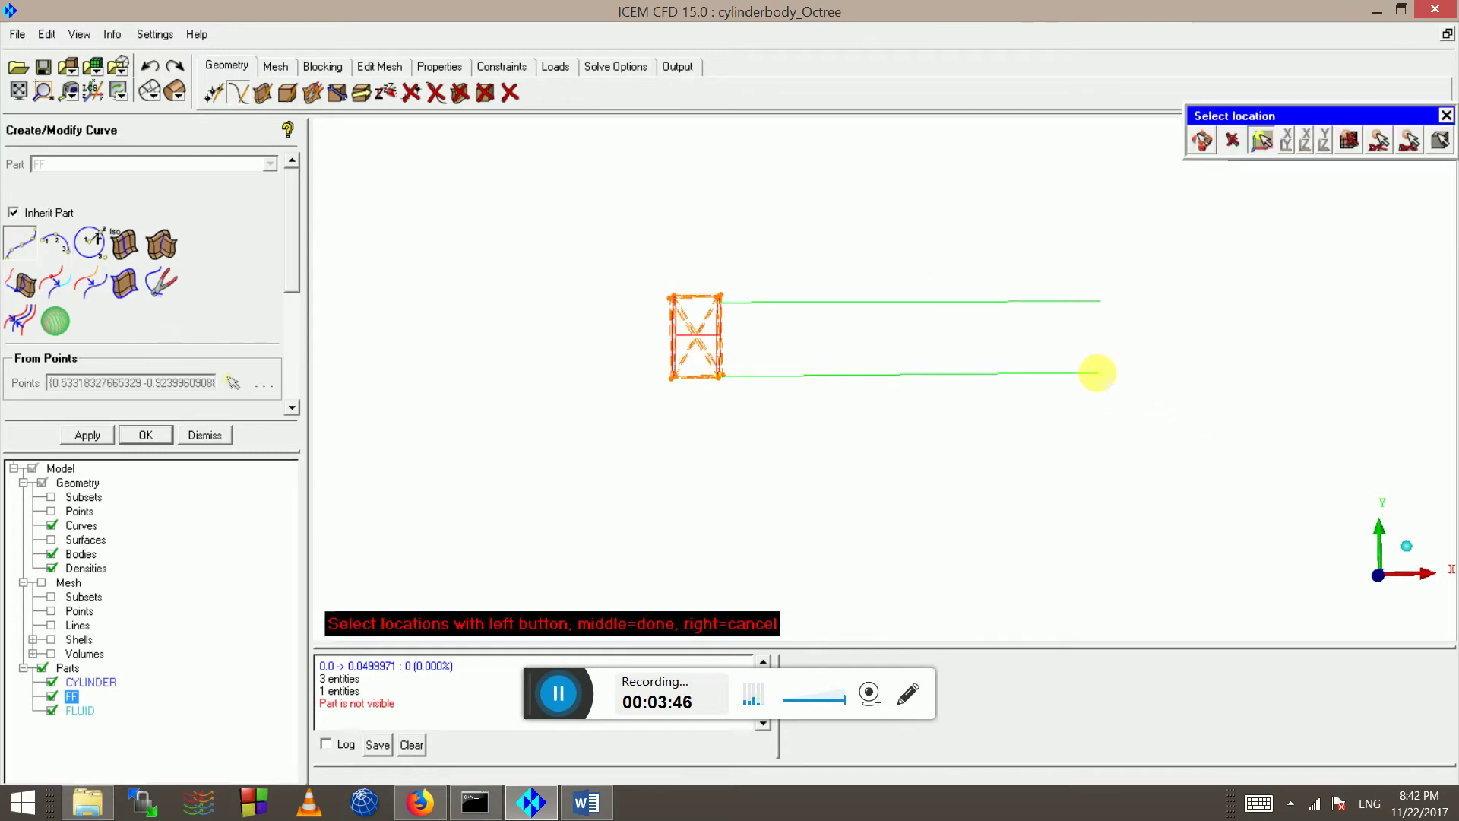
pyautogui.middleClick(1098, 376)
pyautogui.click(1098, 374)
pyautogui.click(1101, 302)
pyautogui.middleClick(1123, 371)
# Examine the wake outline behind the cylinder in relation to the far-field domain and the density box
pyautogui.scroll(-4, 1121, 372)
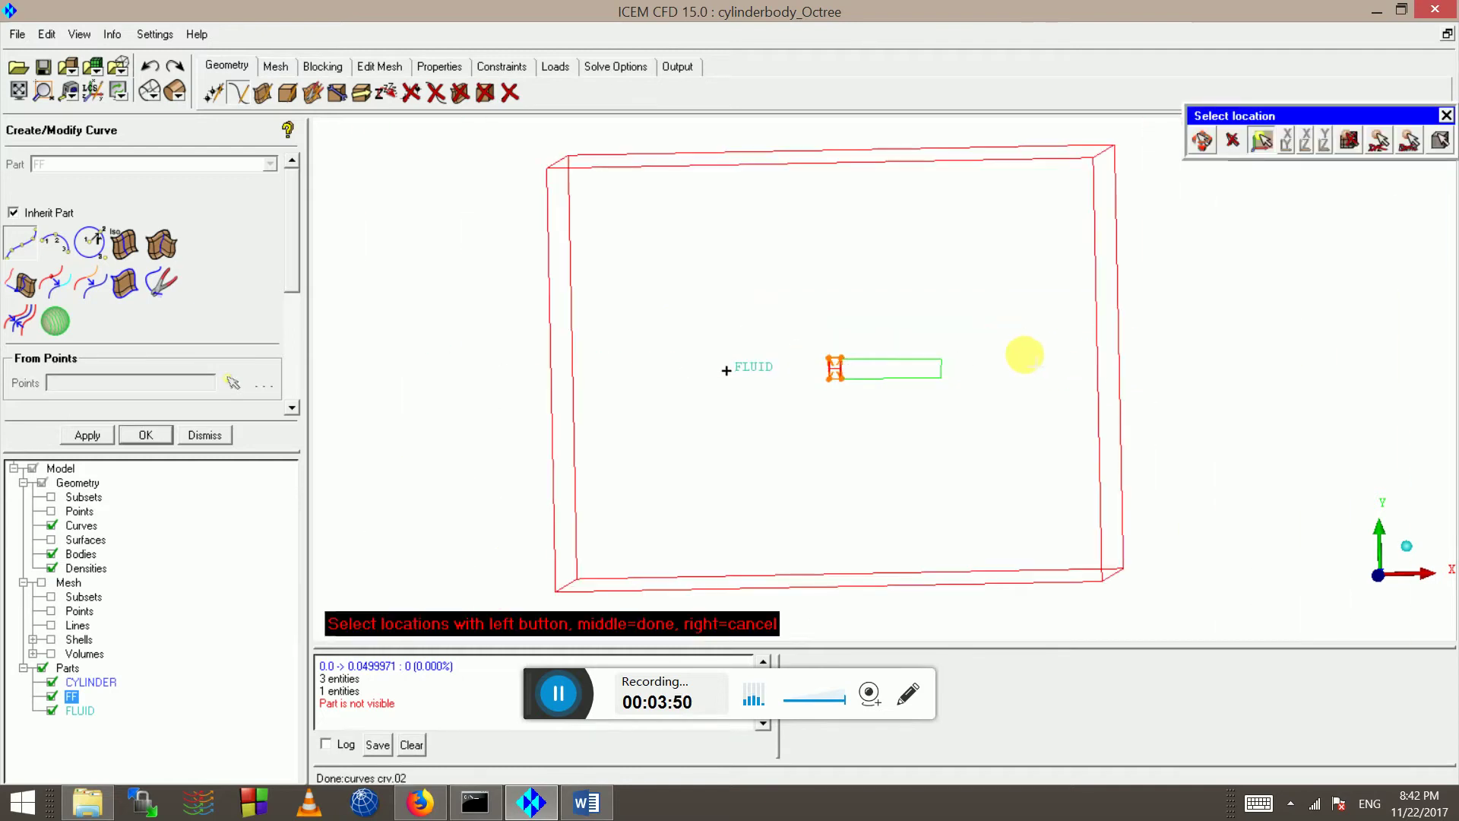
pyautogui.scroll(2, 852, 278)
pyautogui.scroll(5, 852, 278)
pyautogui.scroll(2, 669, 278)
pyautogui.scroll(-5, 717, 309)
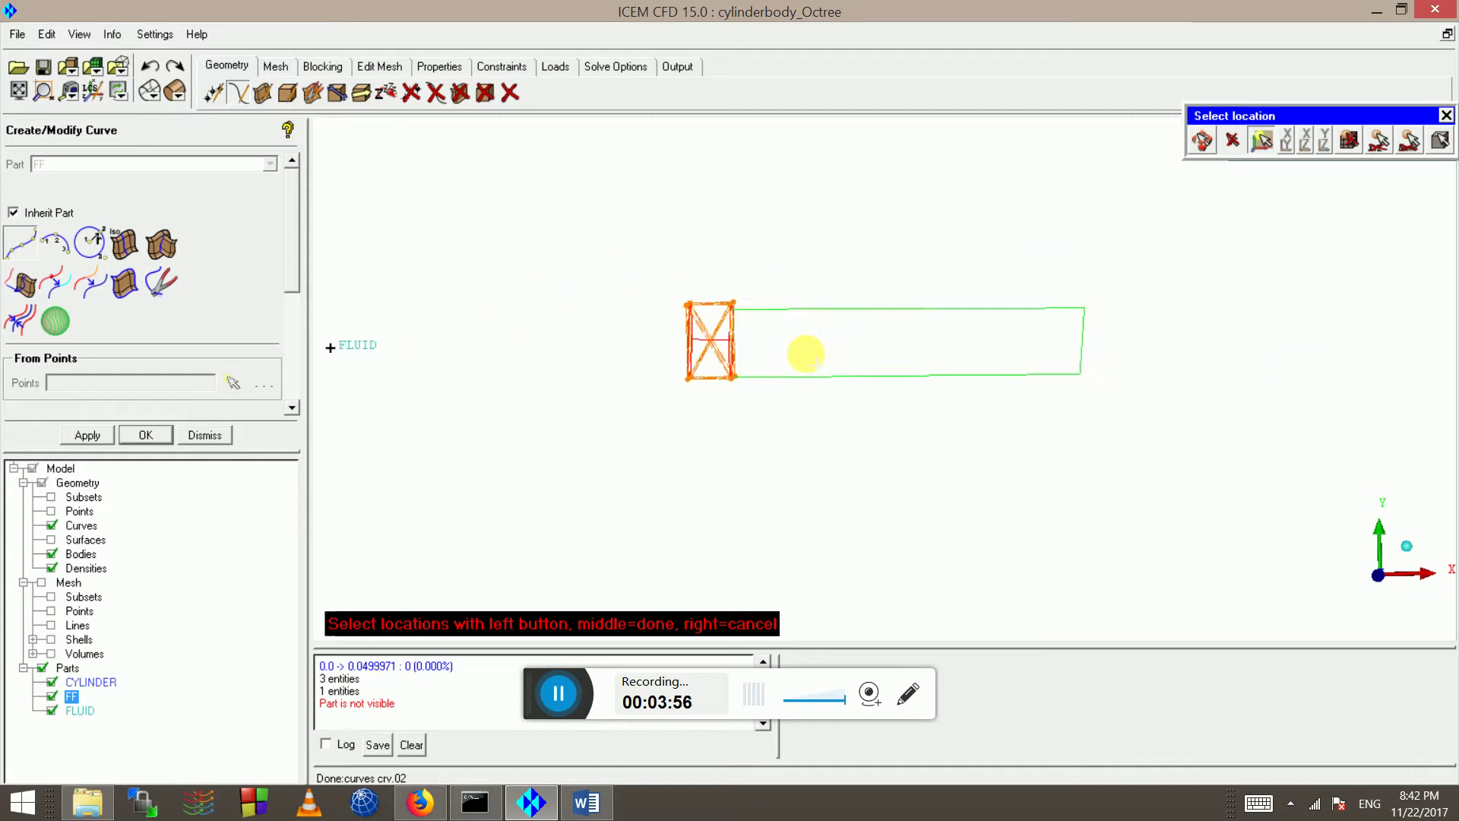
pyautogui.scroll(1, 786, 427)
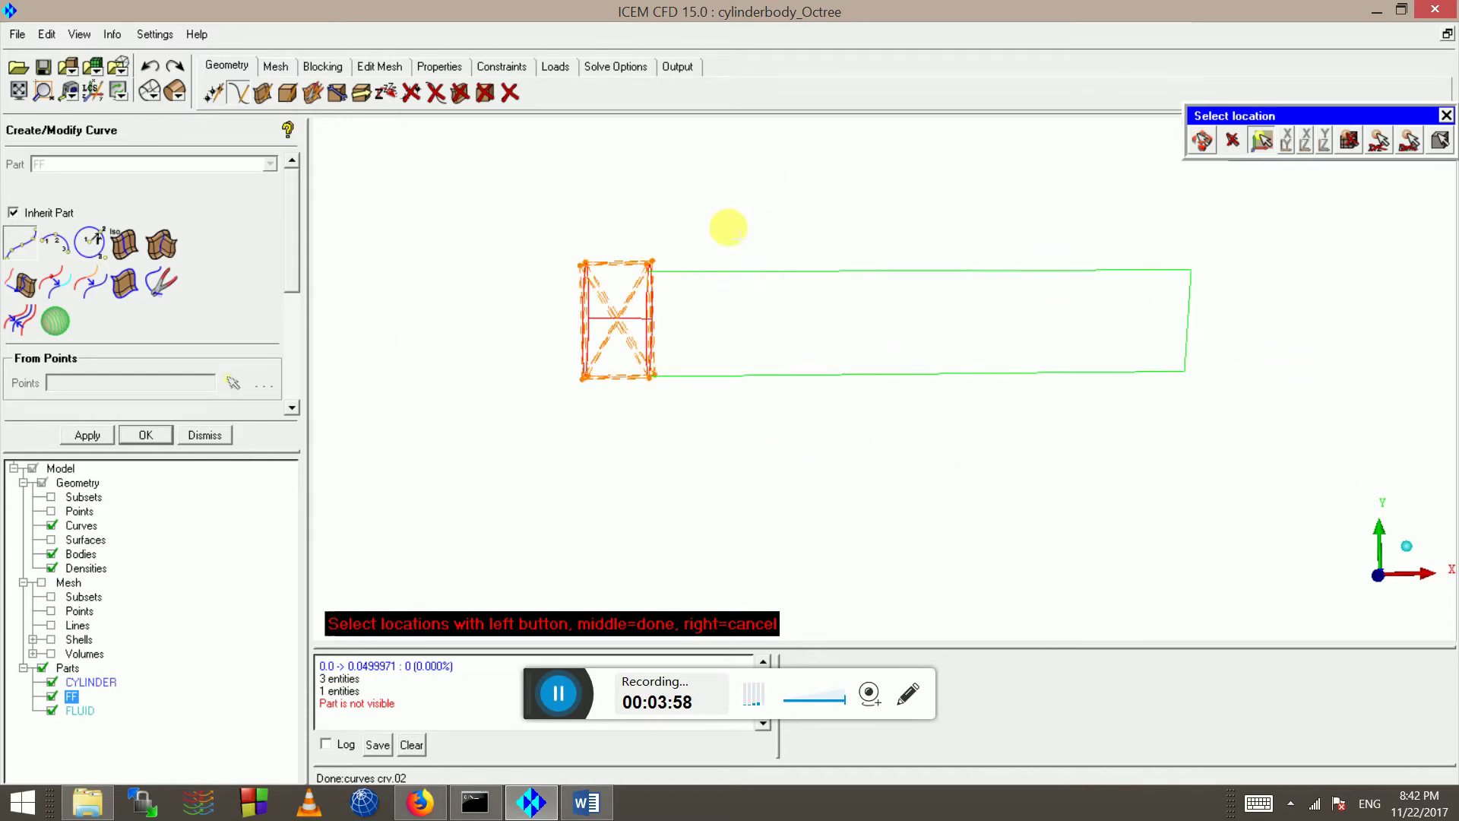
pyautogui.scroll(-1, 942, 316)
pyautogui.scroll(-1, 908, 281)
pyautogui.scroll(5, 964, 476)
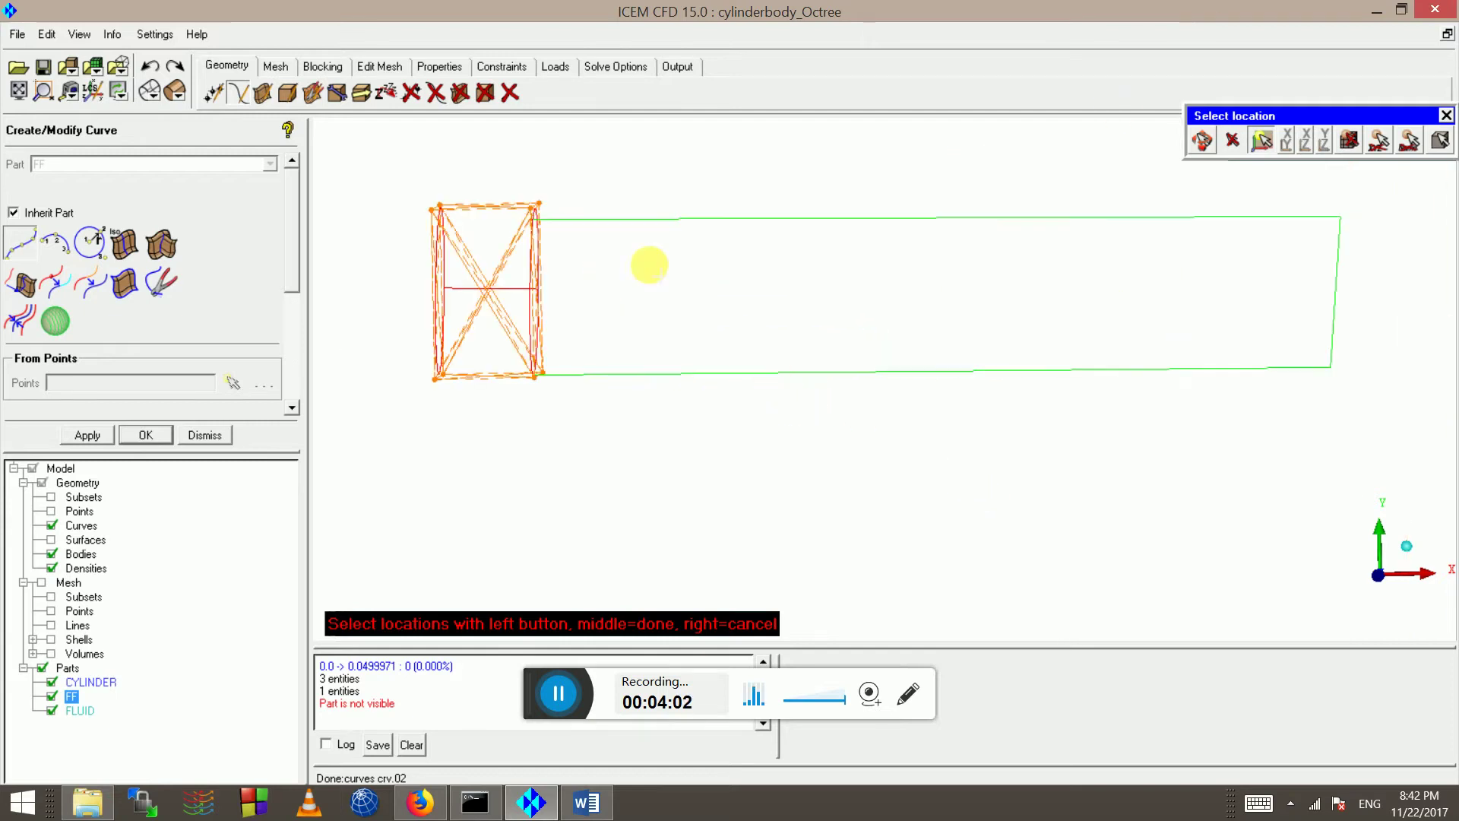
pyautogui.scroll(-3, 619, 320)
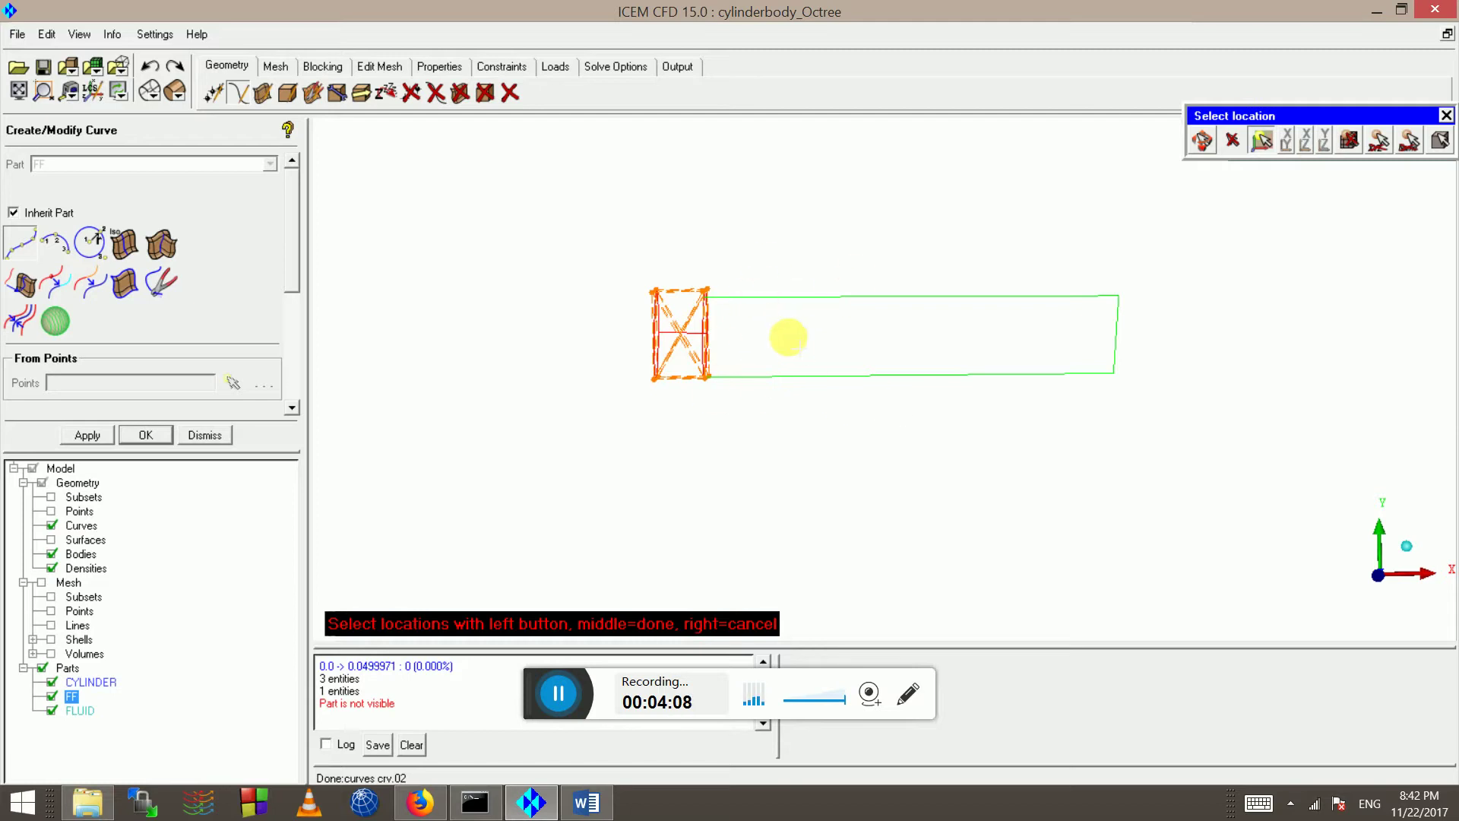
pyautogui.scroll(3, 792, 338)
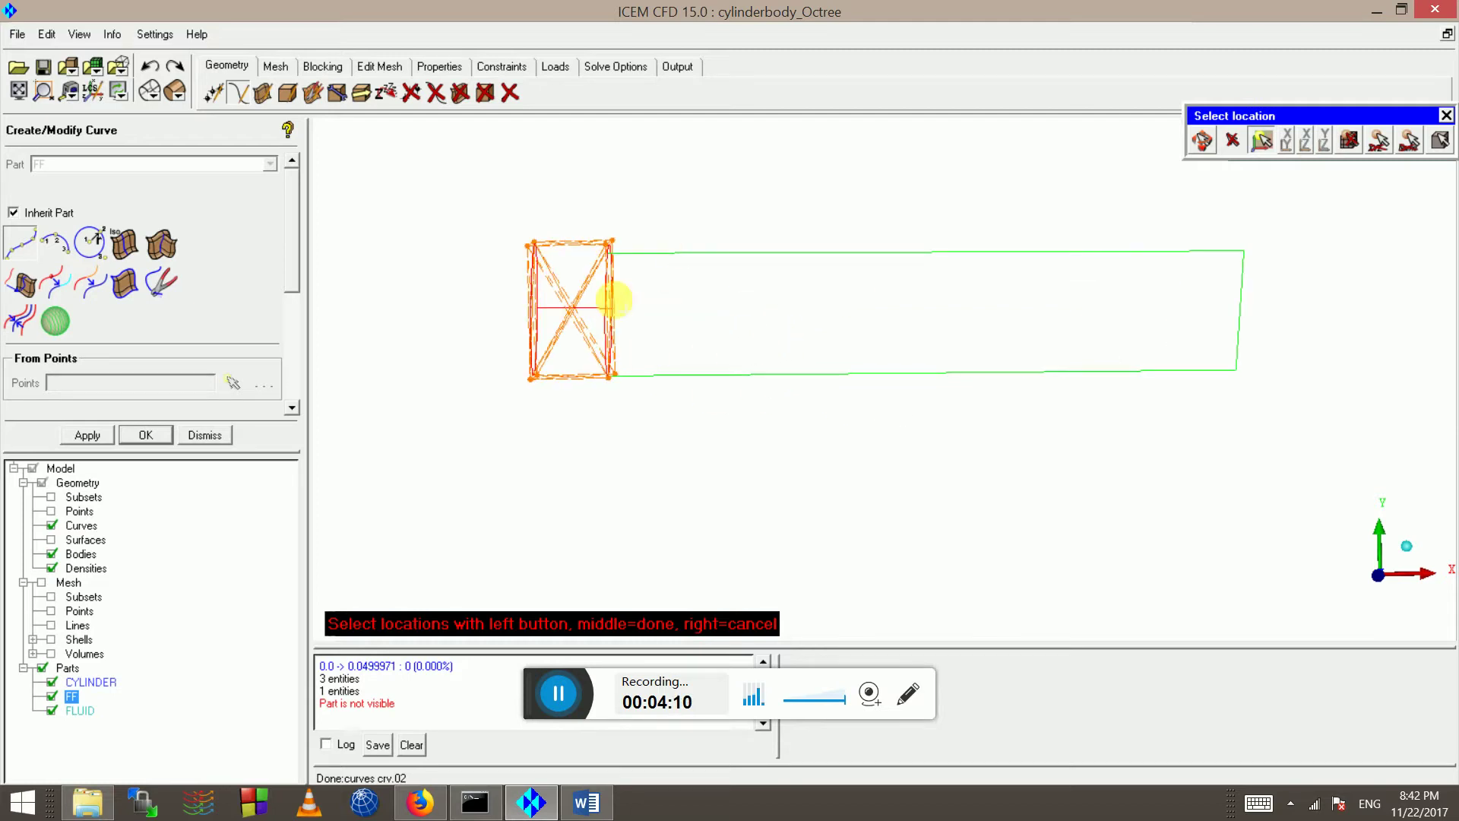
pyautogui.middleClick(715, 301)
pyautogui.scroll(-3, 882, 380)
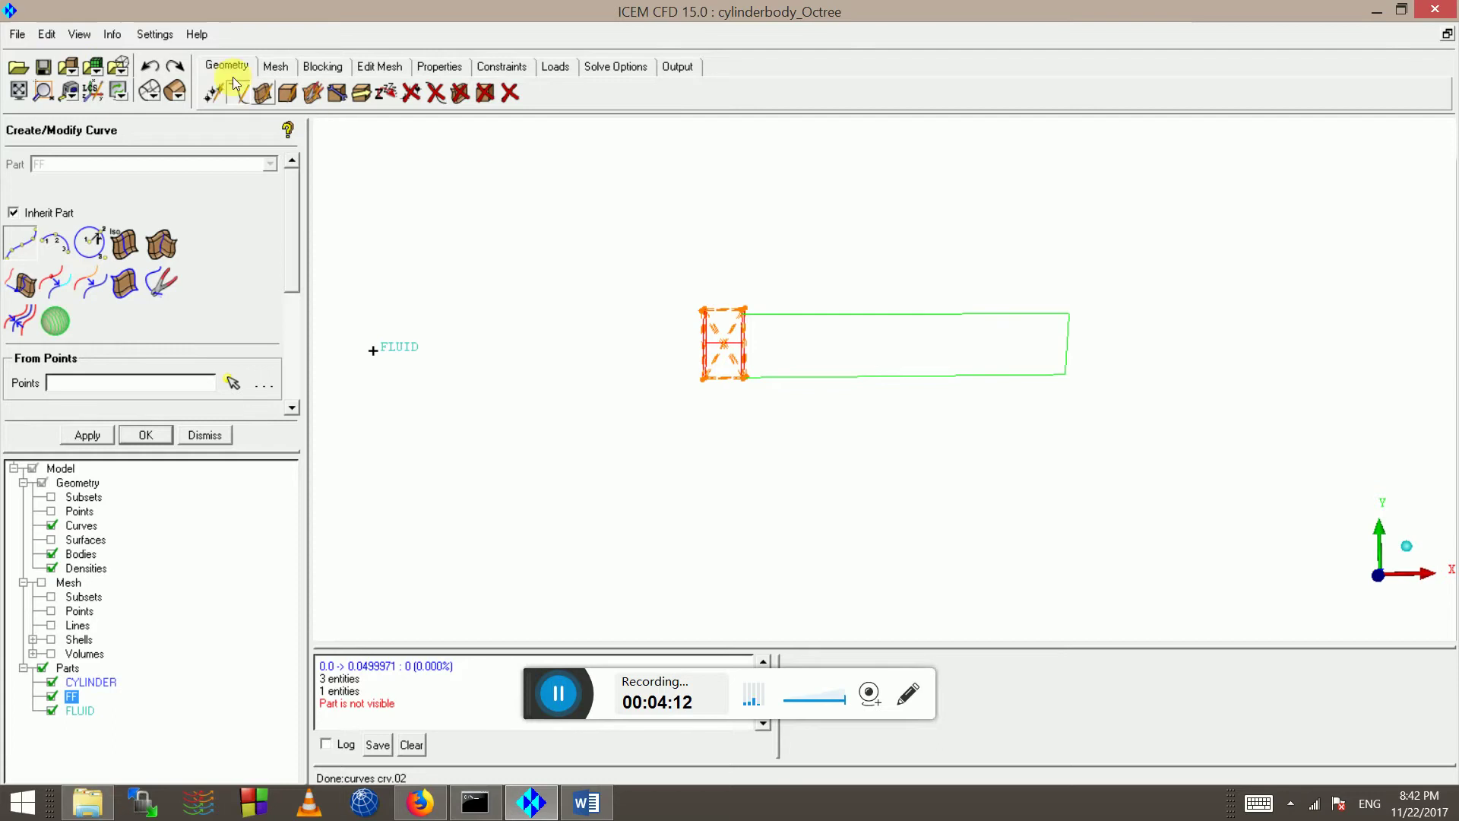
# Delete the three wake outline curves behind the cylinder permanently
pyautogui.click(512, 97)
pyautogui.click(981, 314)
pyautogui.click(996, 375)
pyautogui.click(1045, 304)
pyautogui.middleClick(1141, 423)
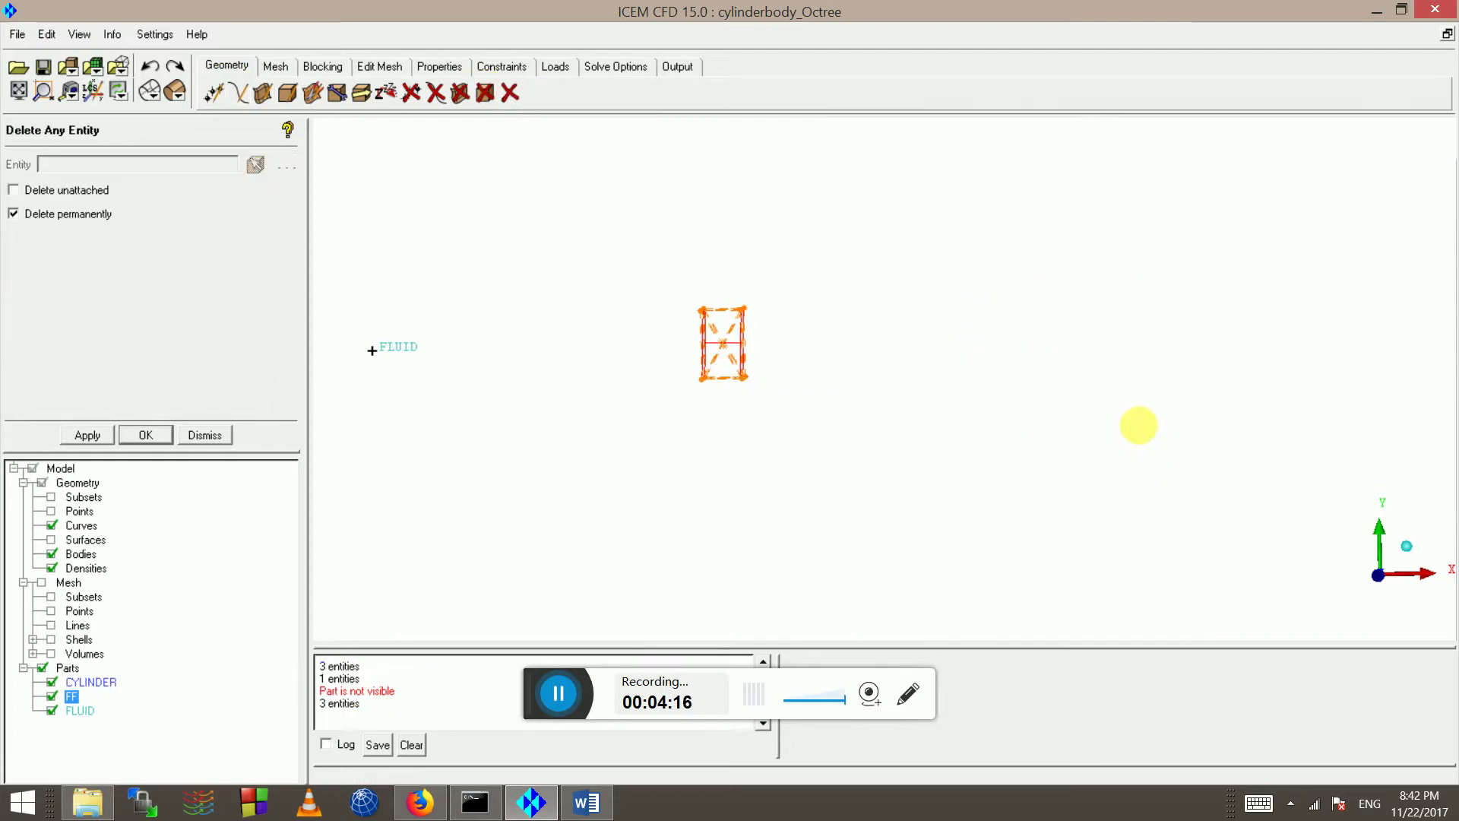
# Hide the densities and turn on the mesh cut plane
pyautogui.click(52, 567)
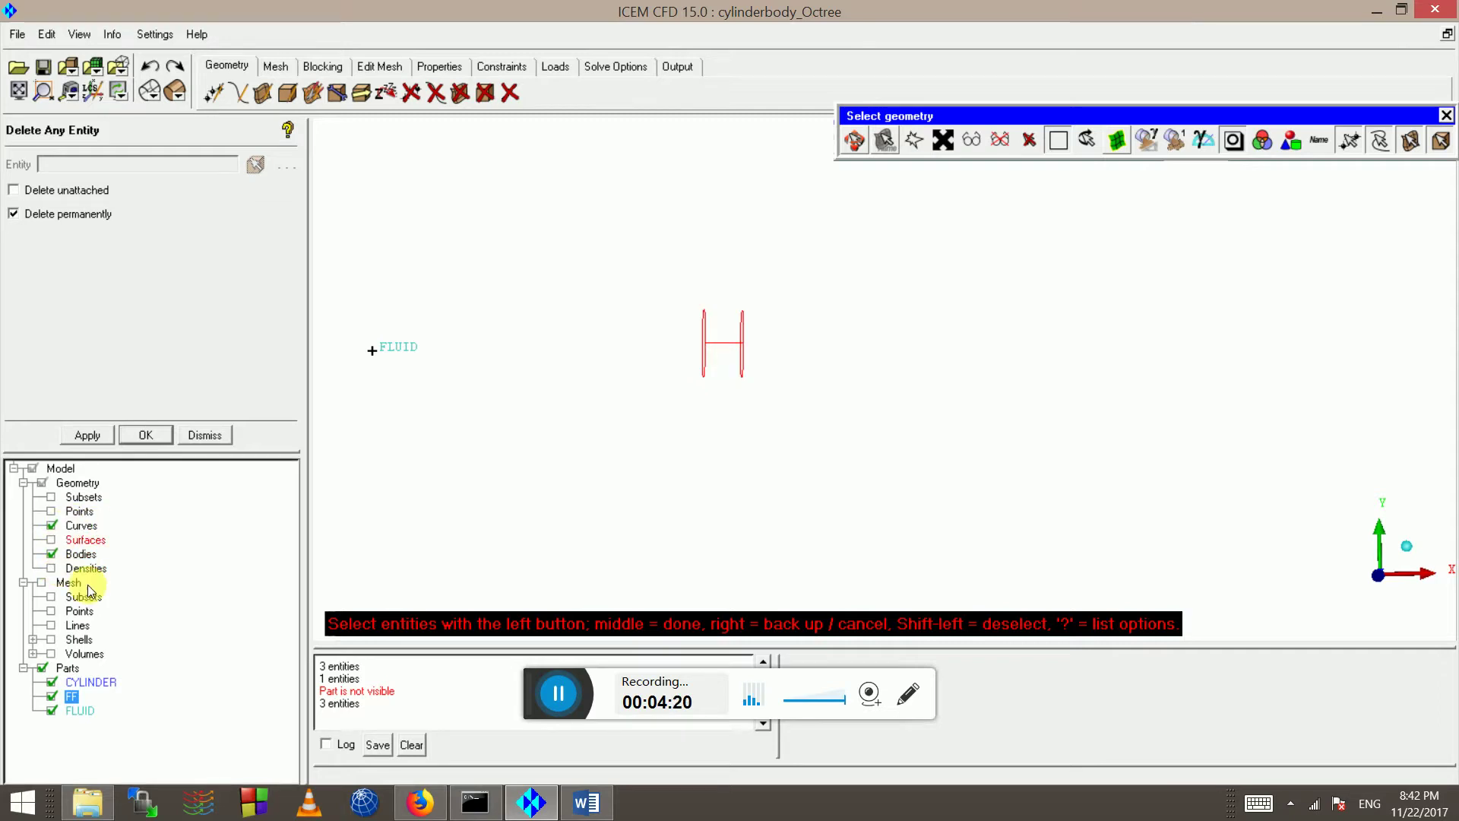
pyautogui.rightClick(71, 573)
pyautogui.rightClick(62, 593)
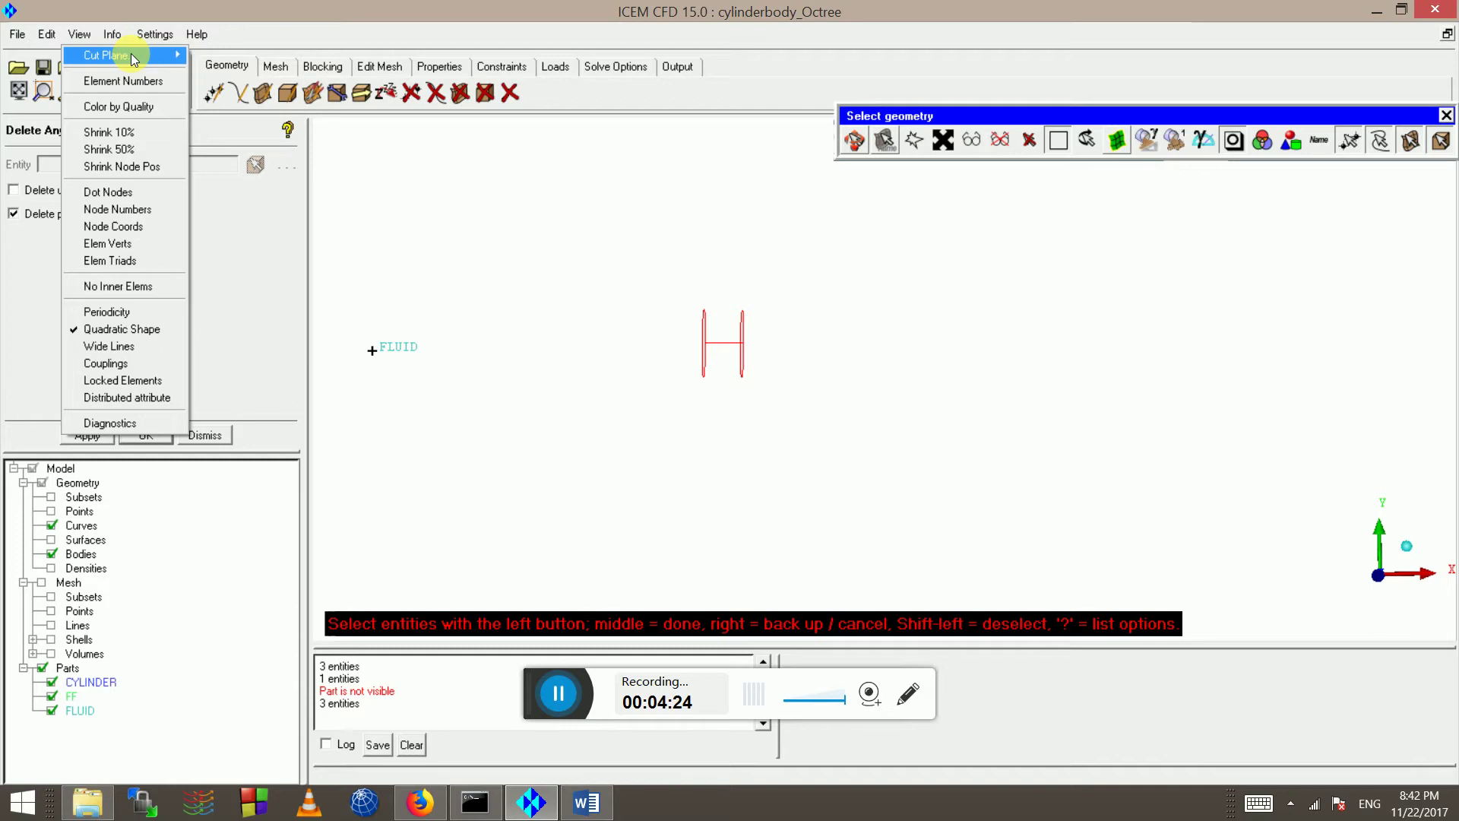
pyautogui.moveTo(136, 56)
pyautogui.click(247, 72)
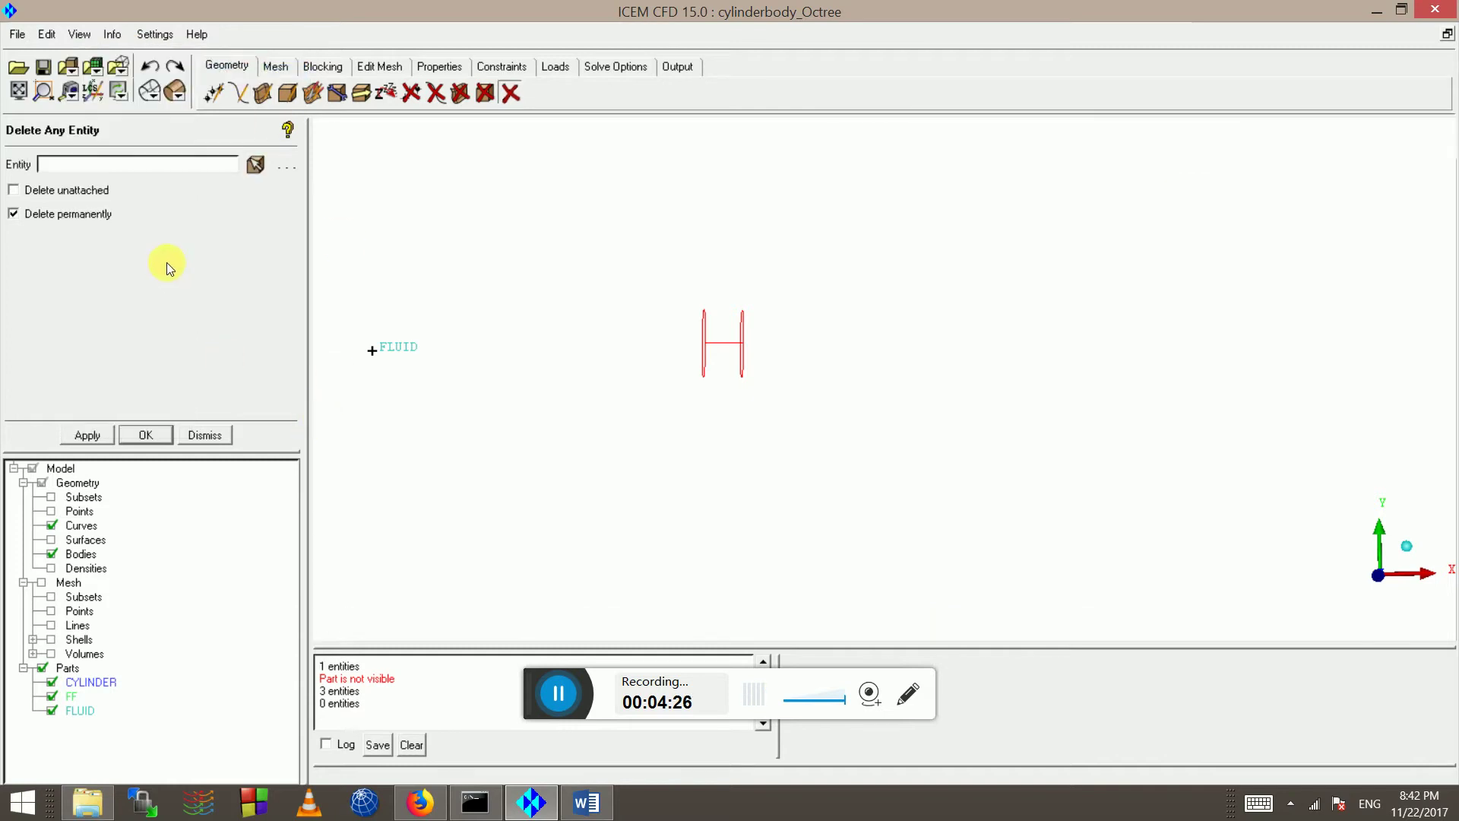
# Place the mesh cut plane at the middle Z plane in the cut plane settings
pyautogui.rightClick(72, 571)
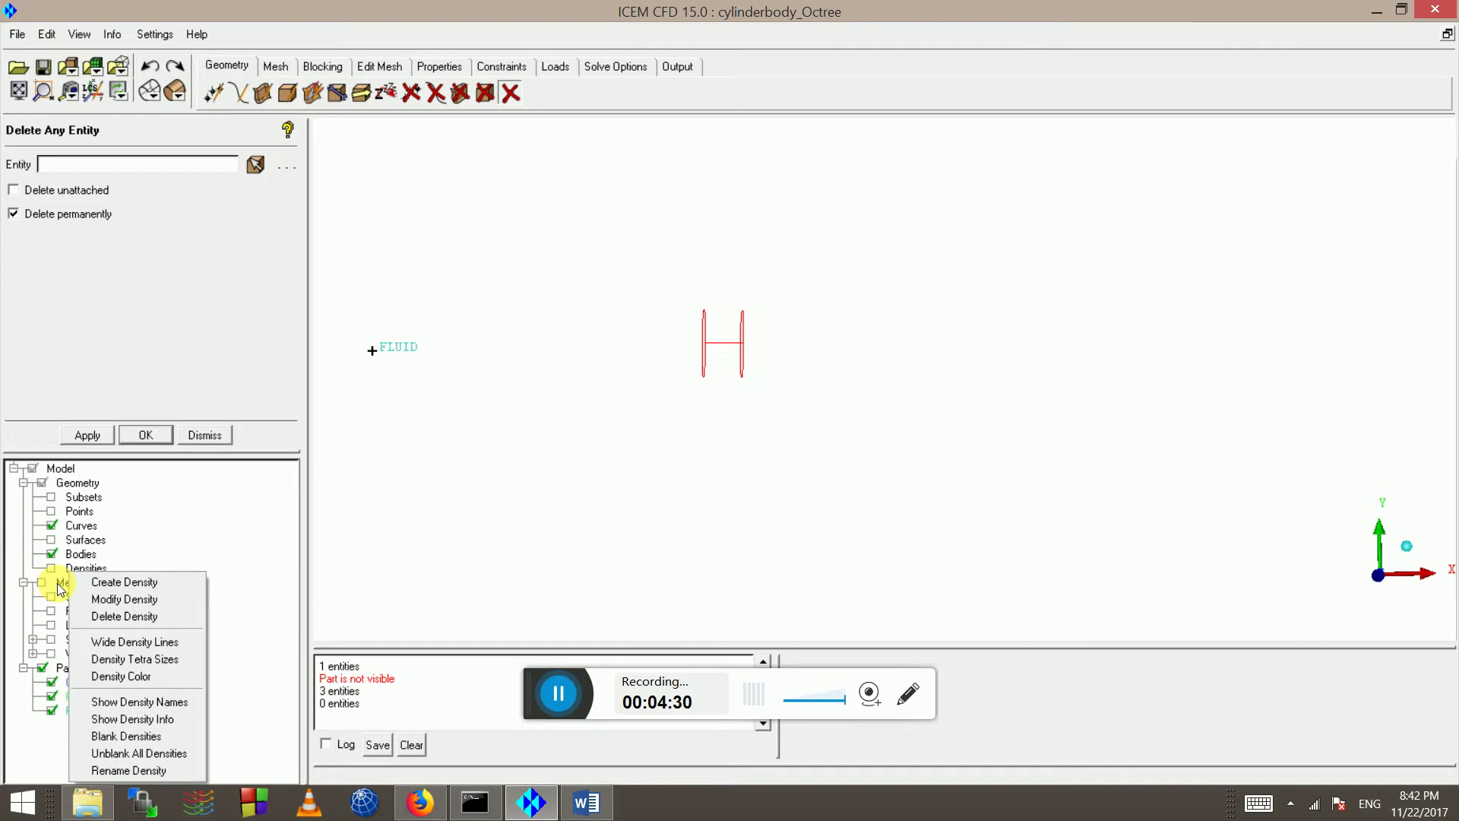
pyautogui.rightClick(57, 583)
pyautogui.moveTo(152, 52)
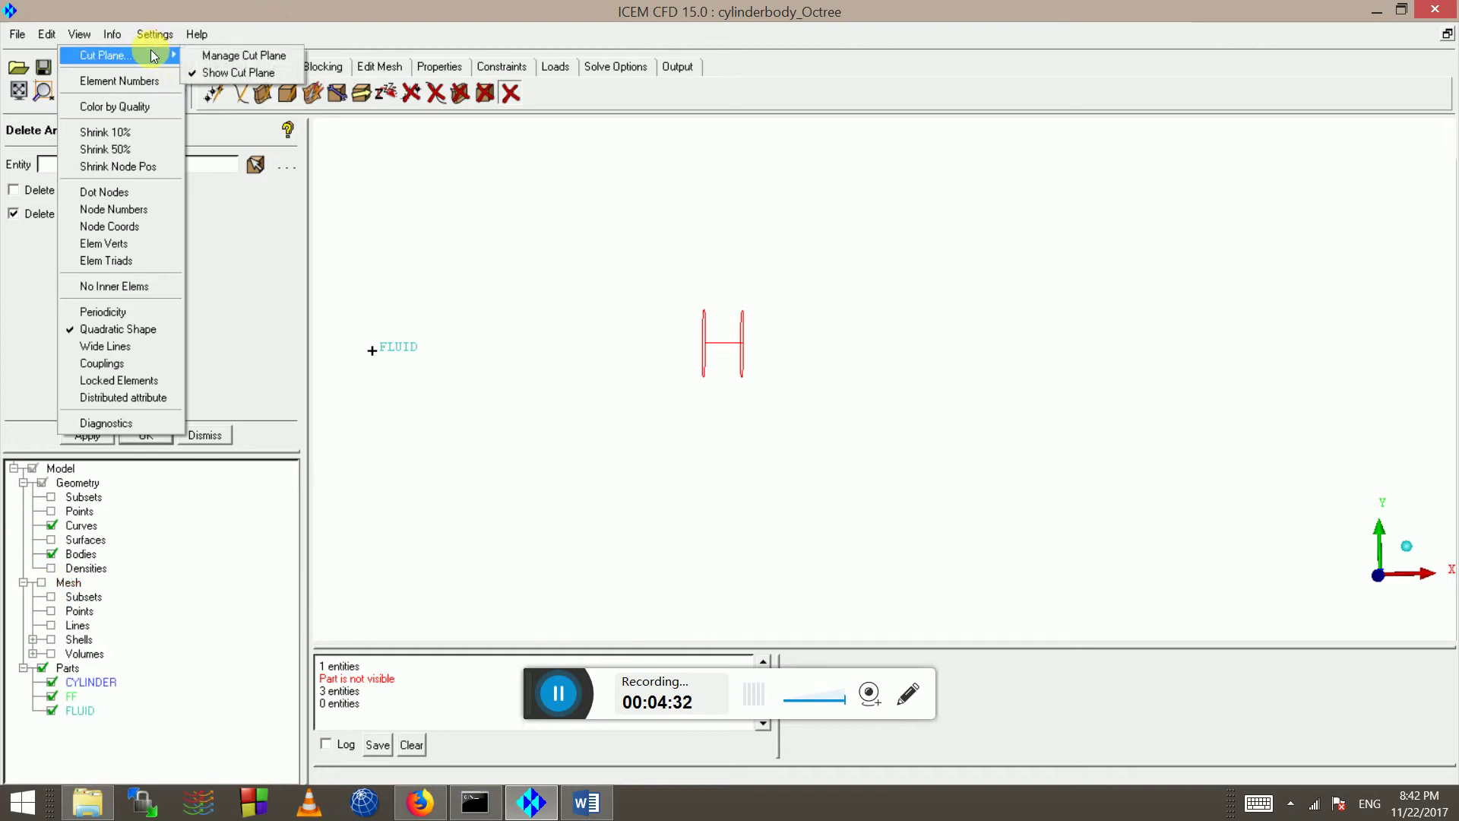
pyautogui.click(204, 56)
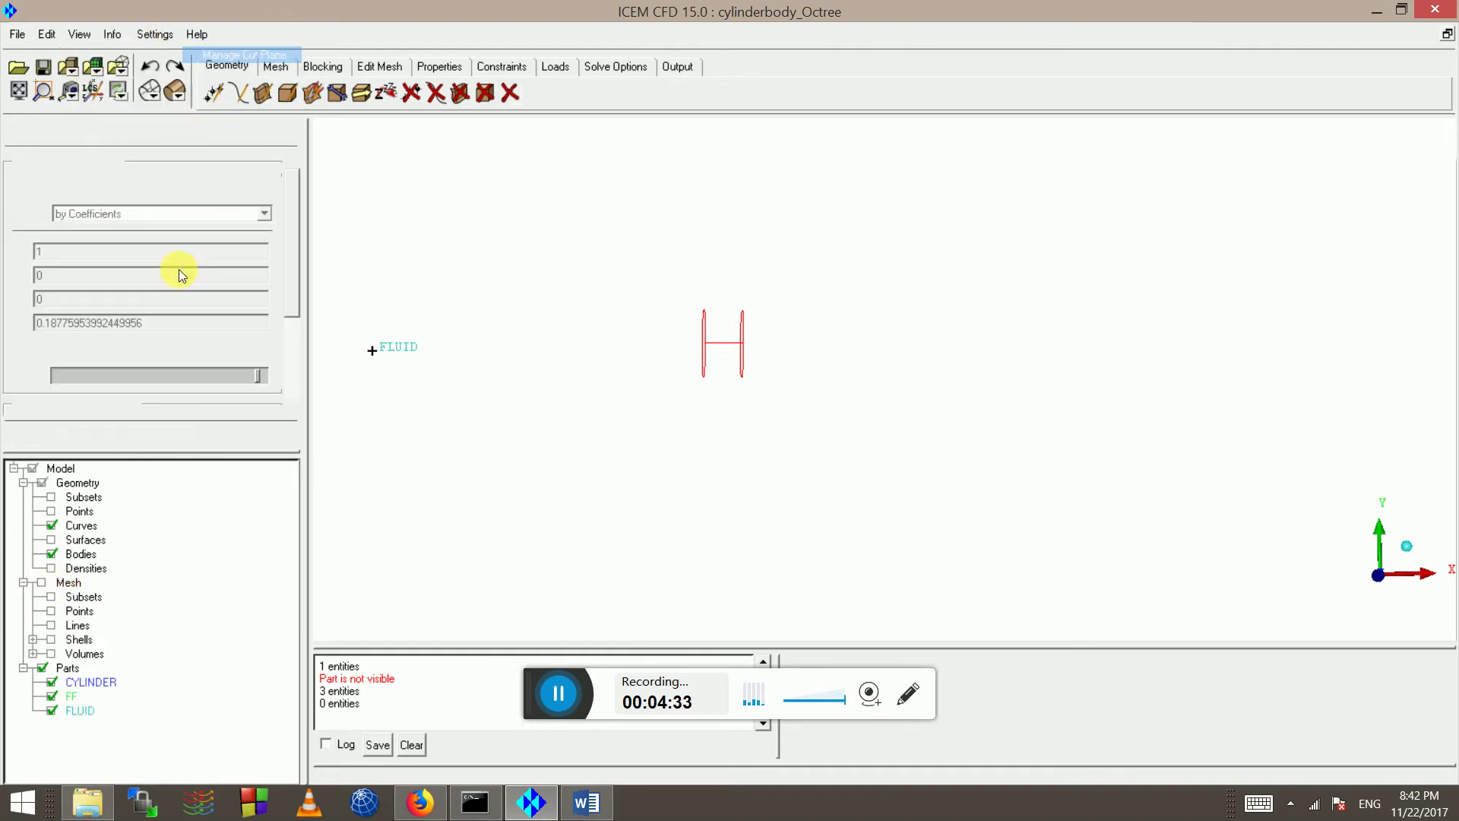
pyautogui.click(112, 216)
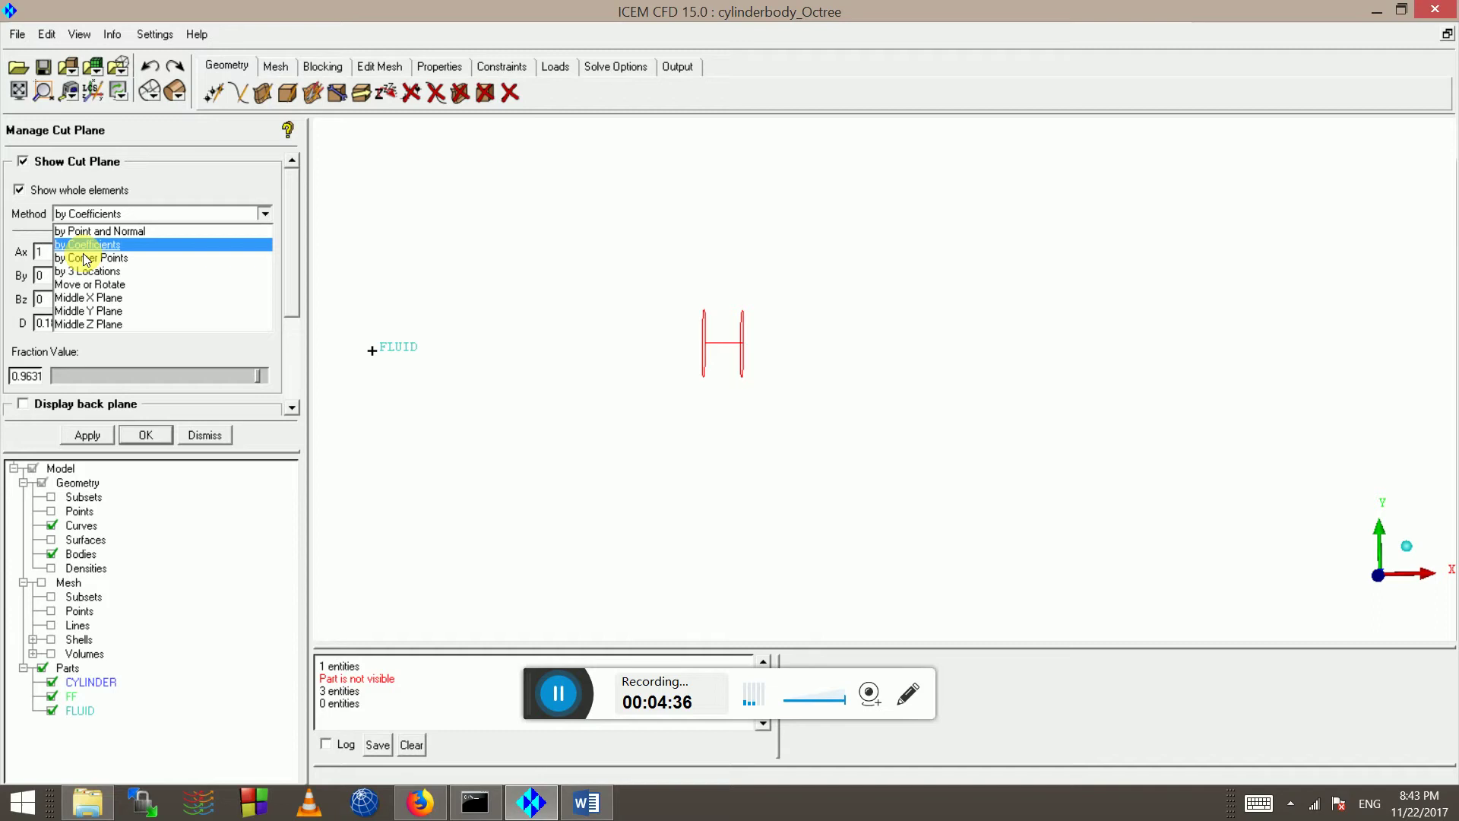
pyautogui.click(98, 319)
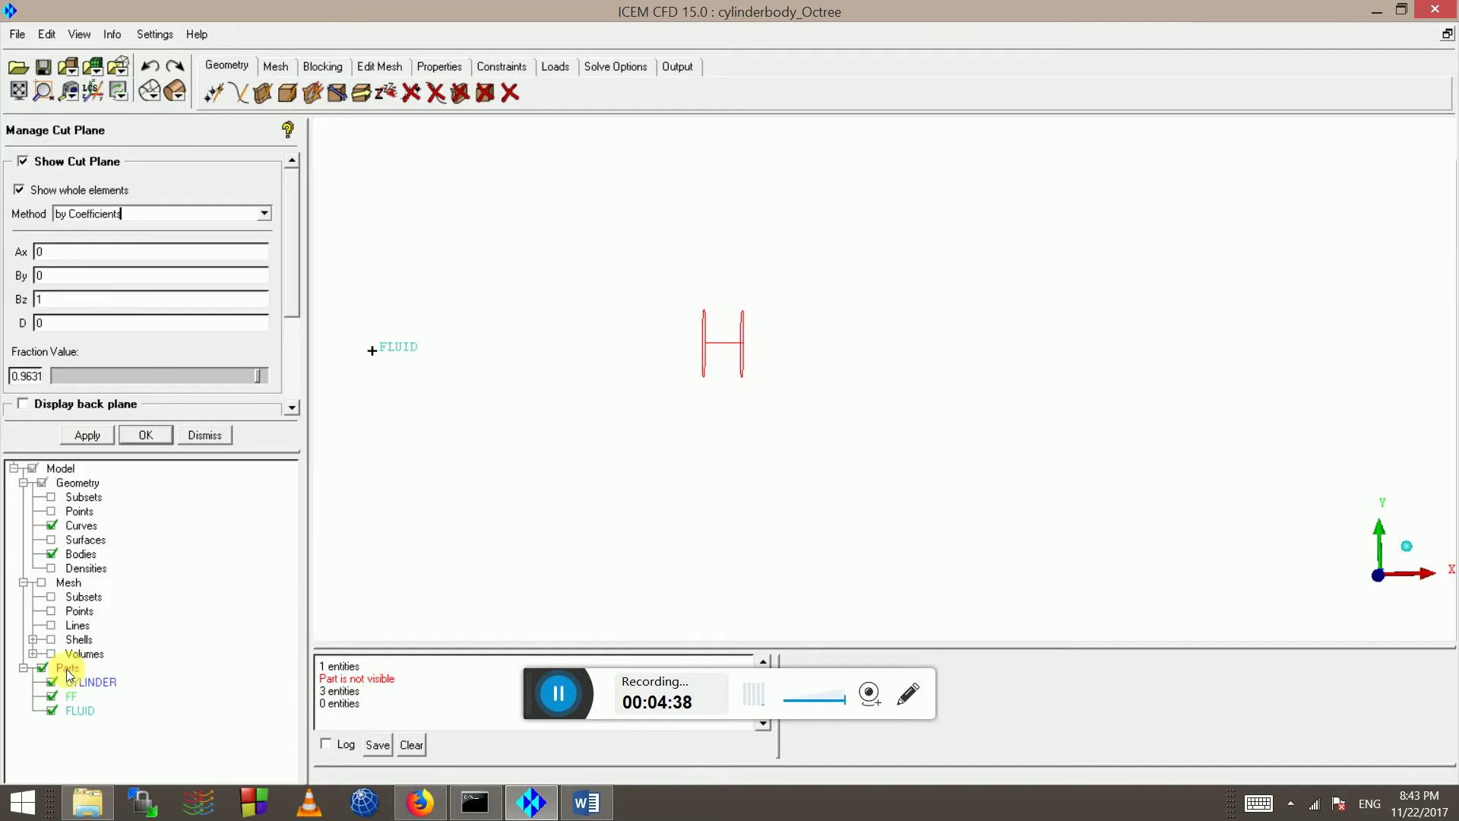
# Show the shell mesh on the cut plane and view the whole domain along the Z axis
pyautogui.click(50, 652)
pyautogui.scroll(5, 662, 374)
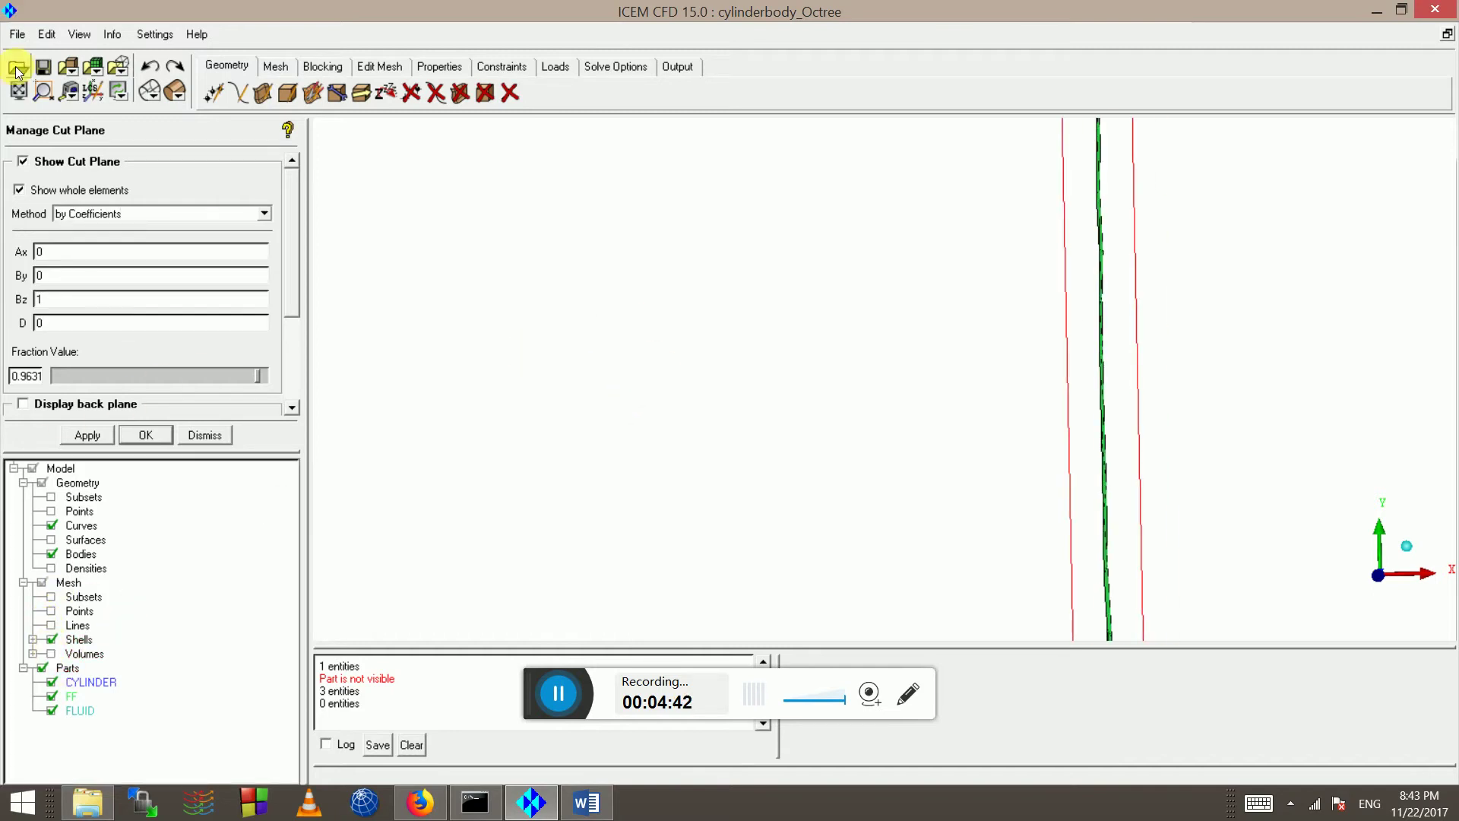
pyautogui.click(19, 91)
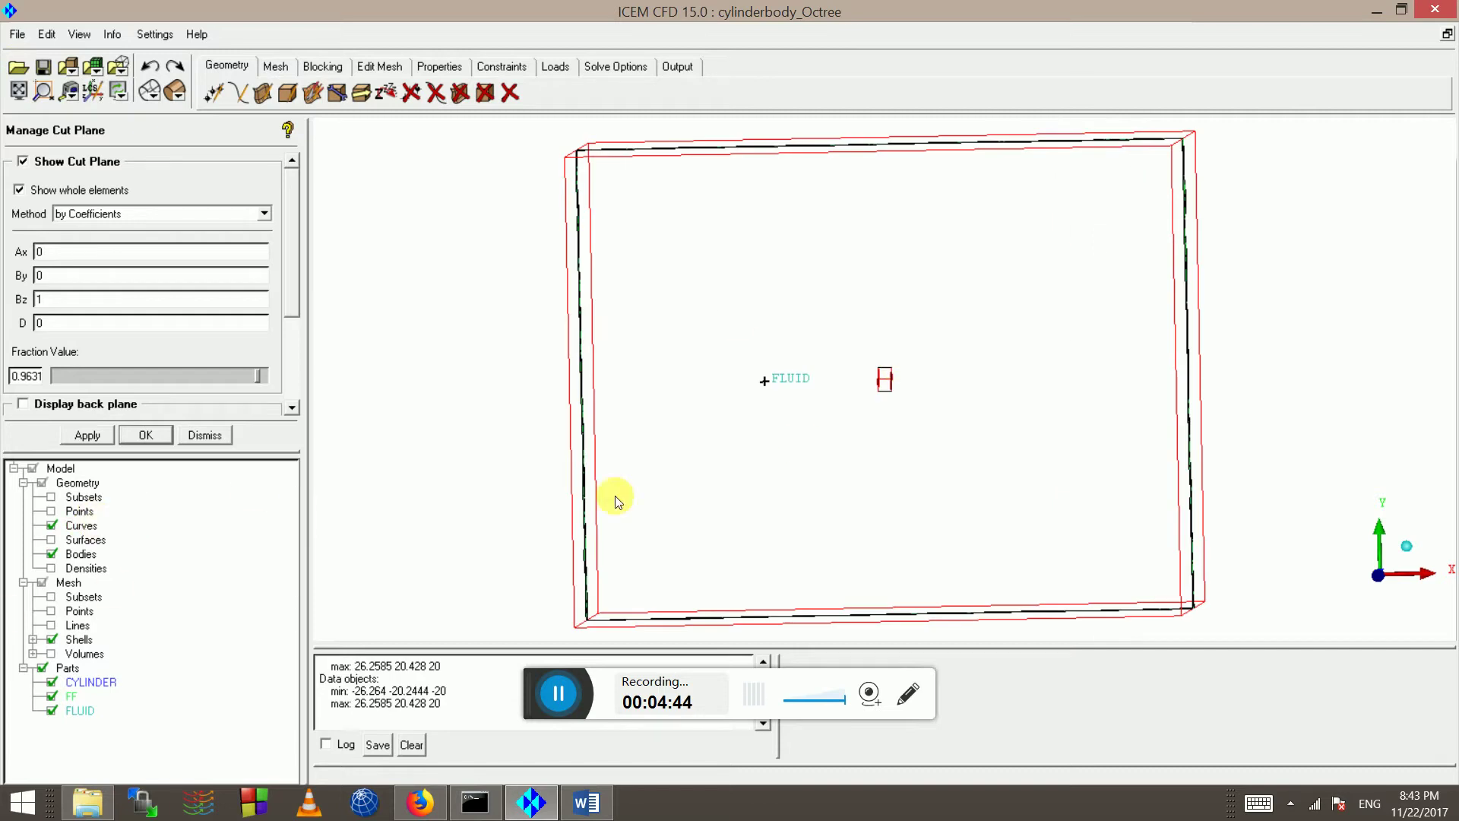
pyautogui.click(1376, 576)
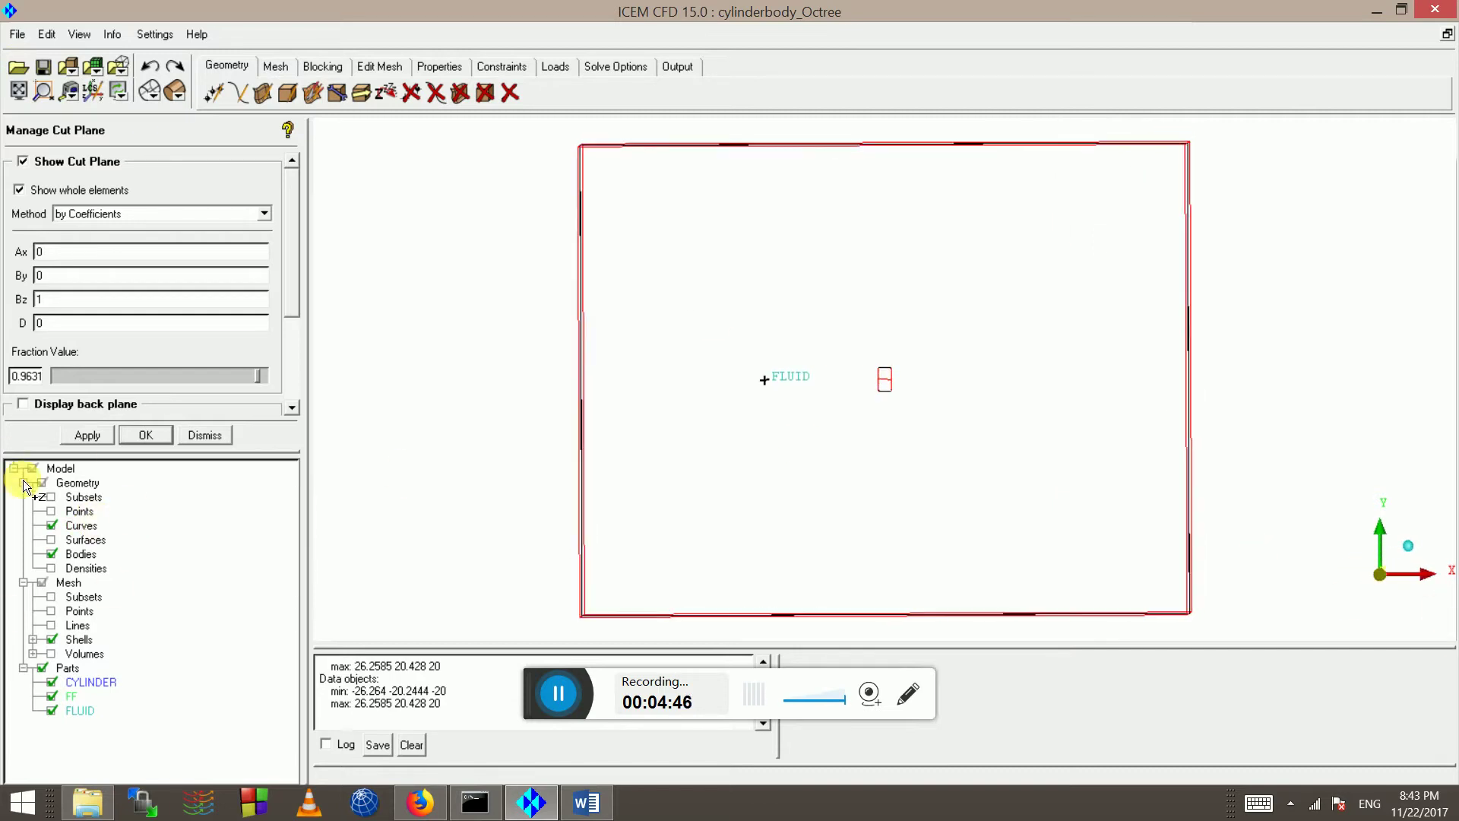
# Show the volume mesh on the cut plane and zoom in on the cylinder and the region behind it
pyautogui.click(51, 654)
pyautogui.click(44, 93)
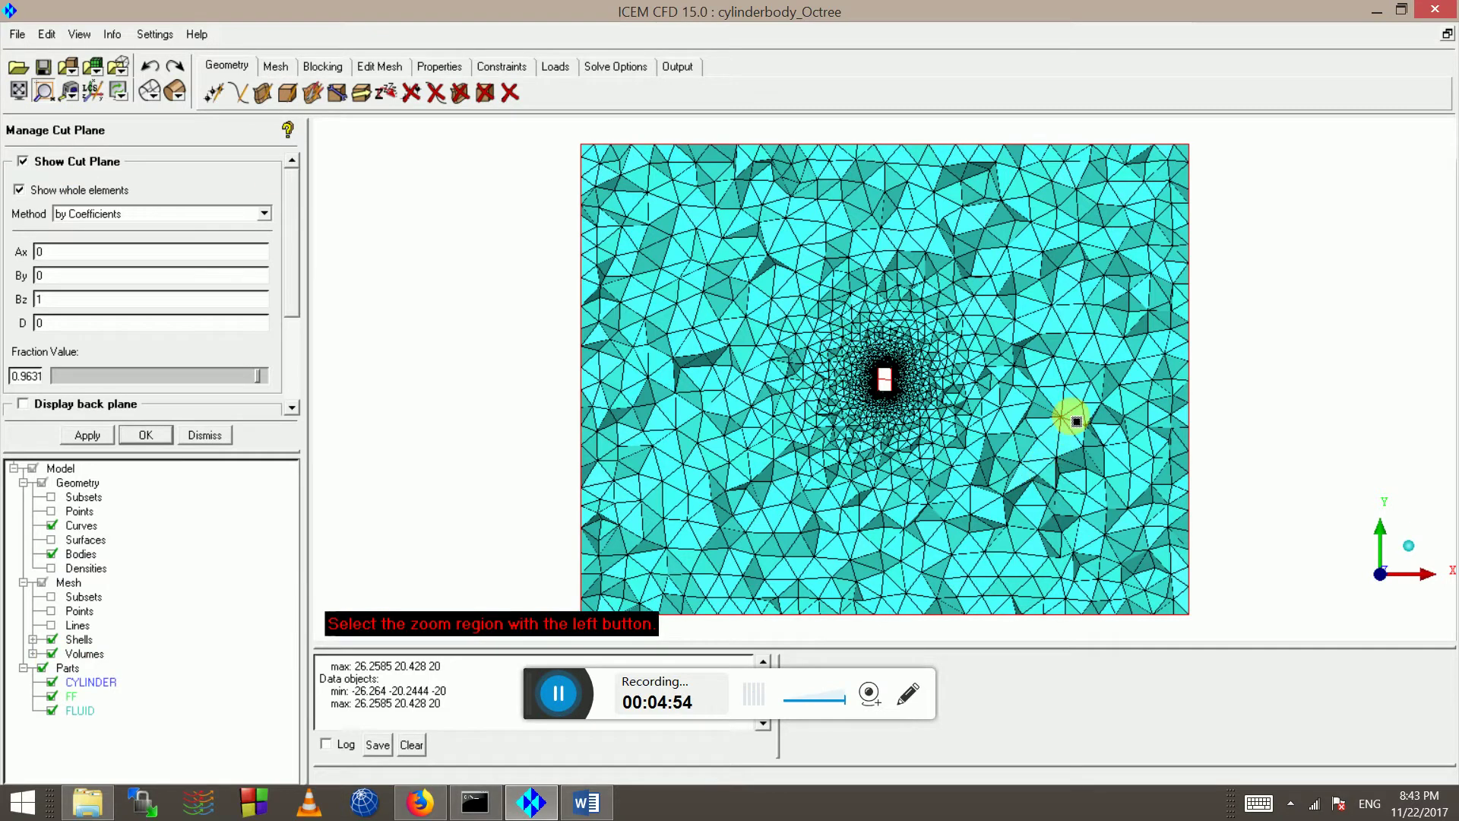
pyautogui.moveTo(1080, 421); pyautogui.dragTo(1074, 417)
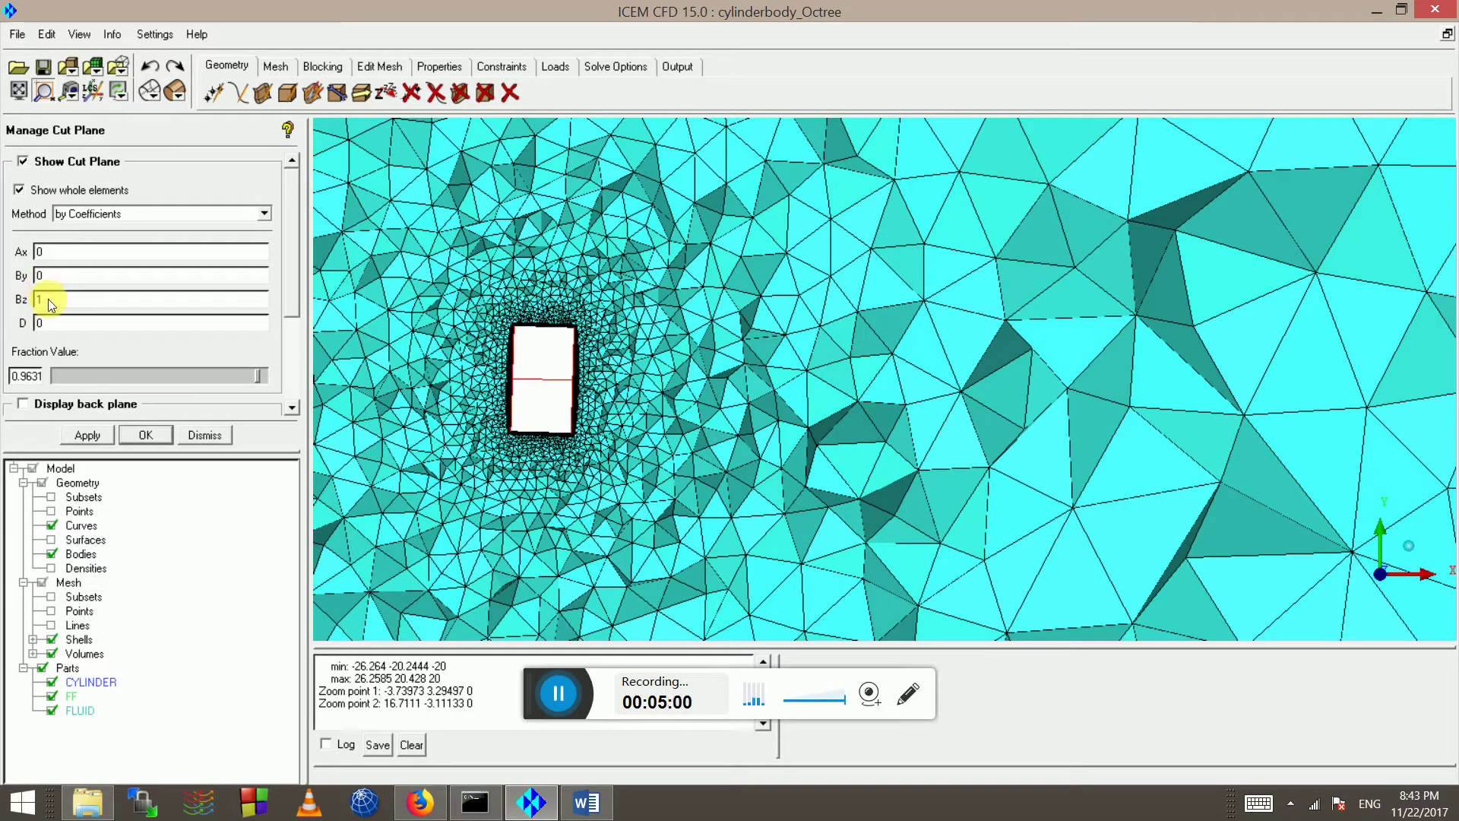
# Switch to the Word notes, paste the screenshot of the cut-plane mesh below item 9 on global smoothing, and return to ICEM CFD
pyautogui.click(586, 801)
pyautogui.scroll(-3, 600, 604)
pyautogui.press('Return')
pyautogui.press('Return')
pyautogui.hotkey('ctrl', 'v')
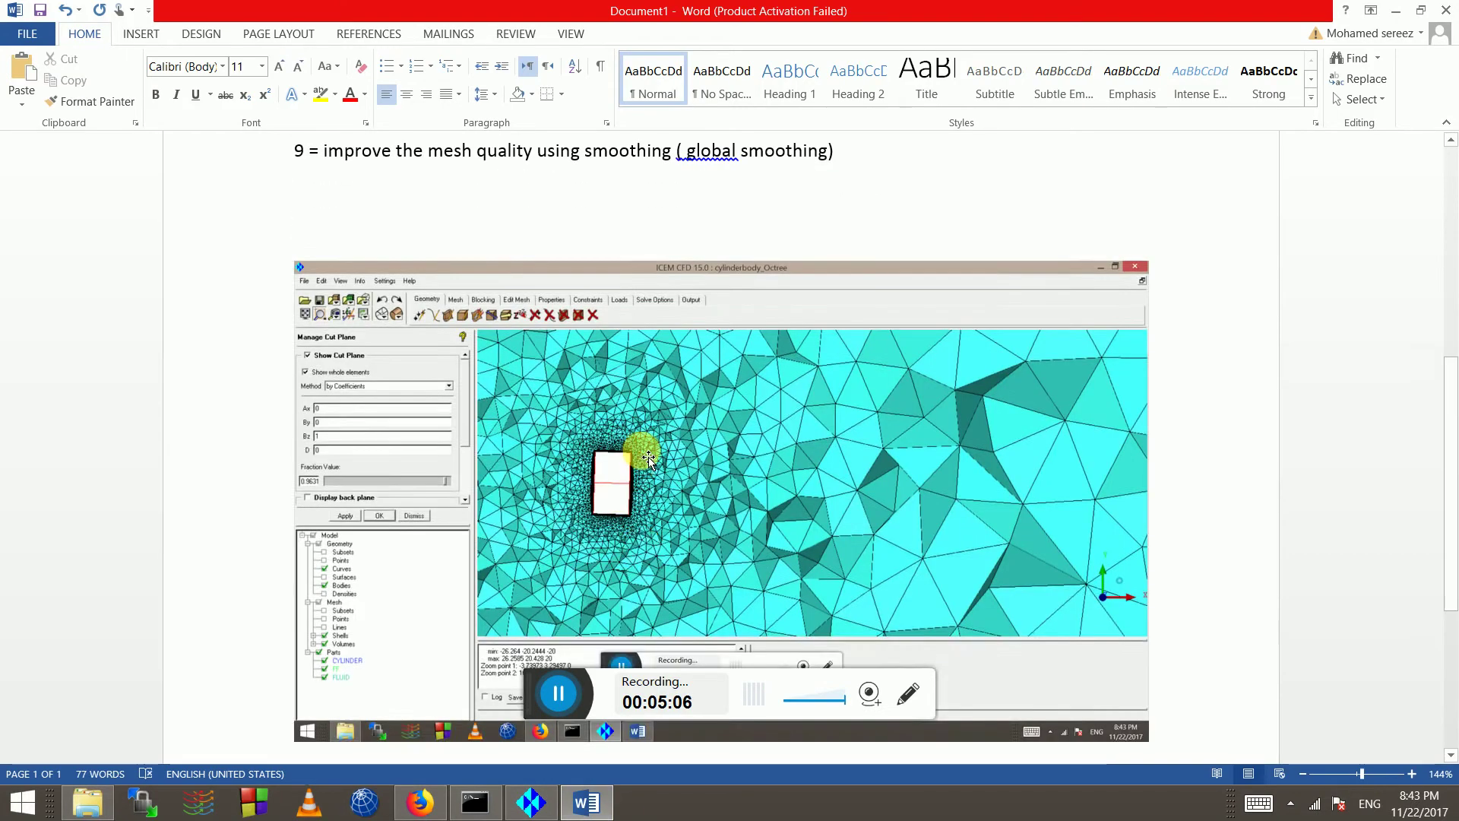
pyautogui.scroll(-2, 639, 444)
pyautogui.hotkey('alt', 'Tab')
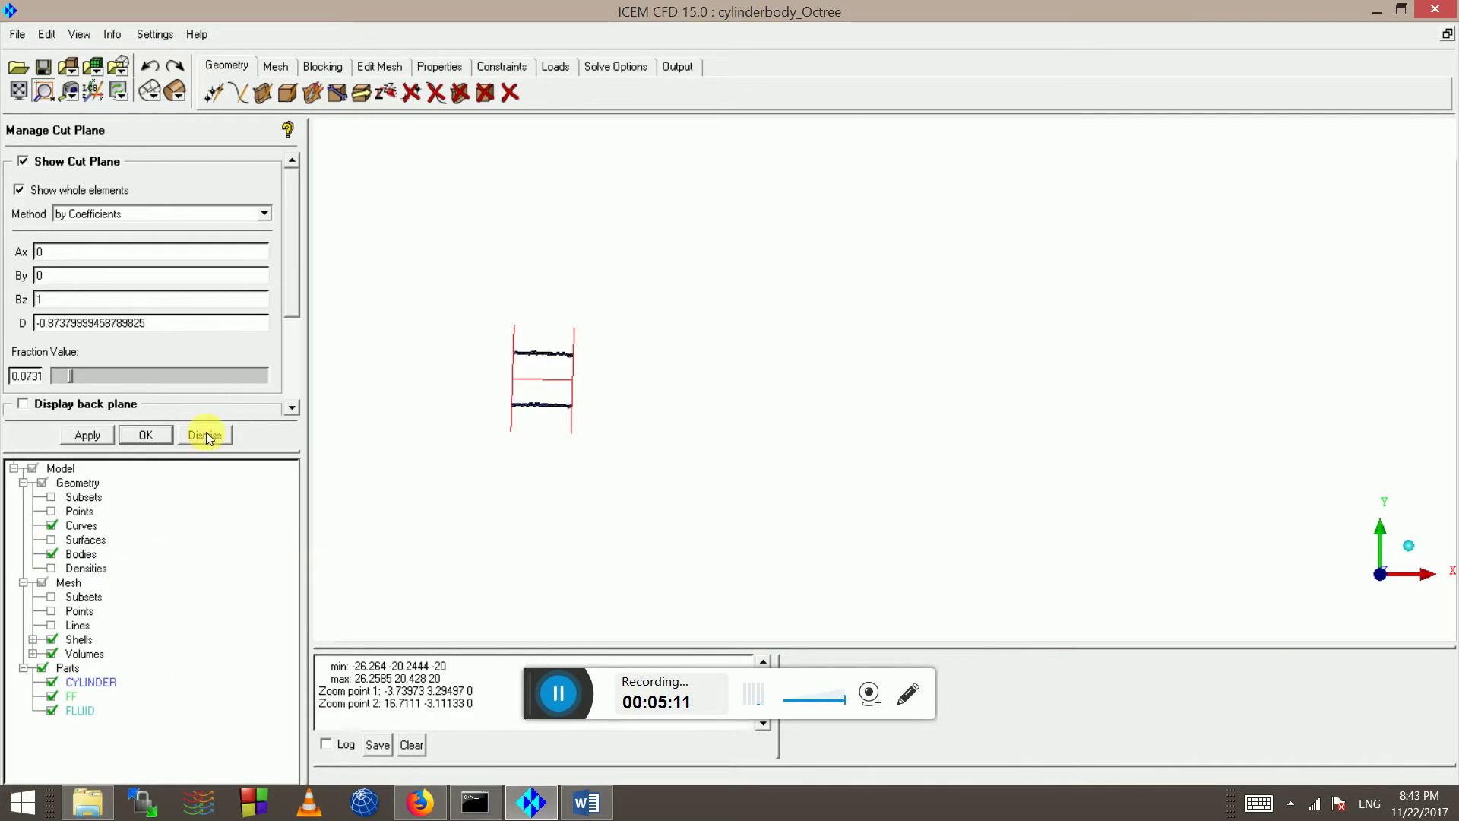
# Close the cut plane settings, hide the FF part and the mesh, and show the densities around the cylinder
pyautogui.click(205, 435)
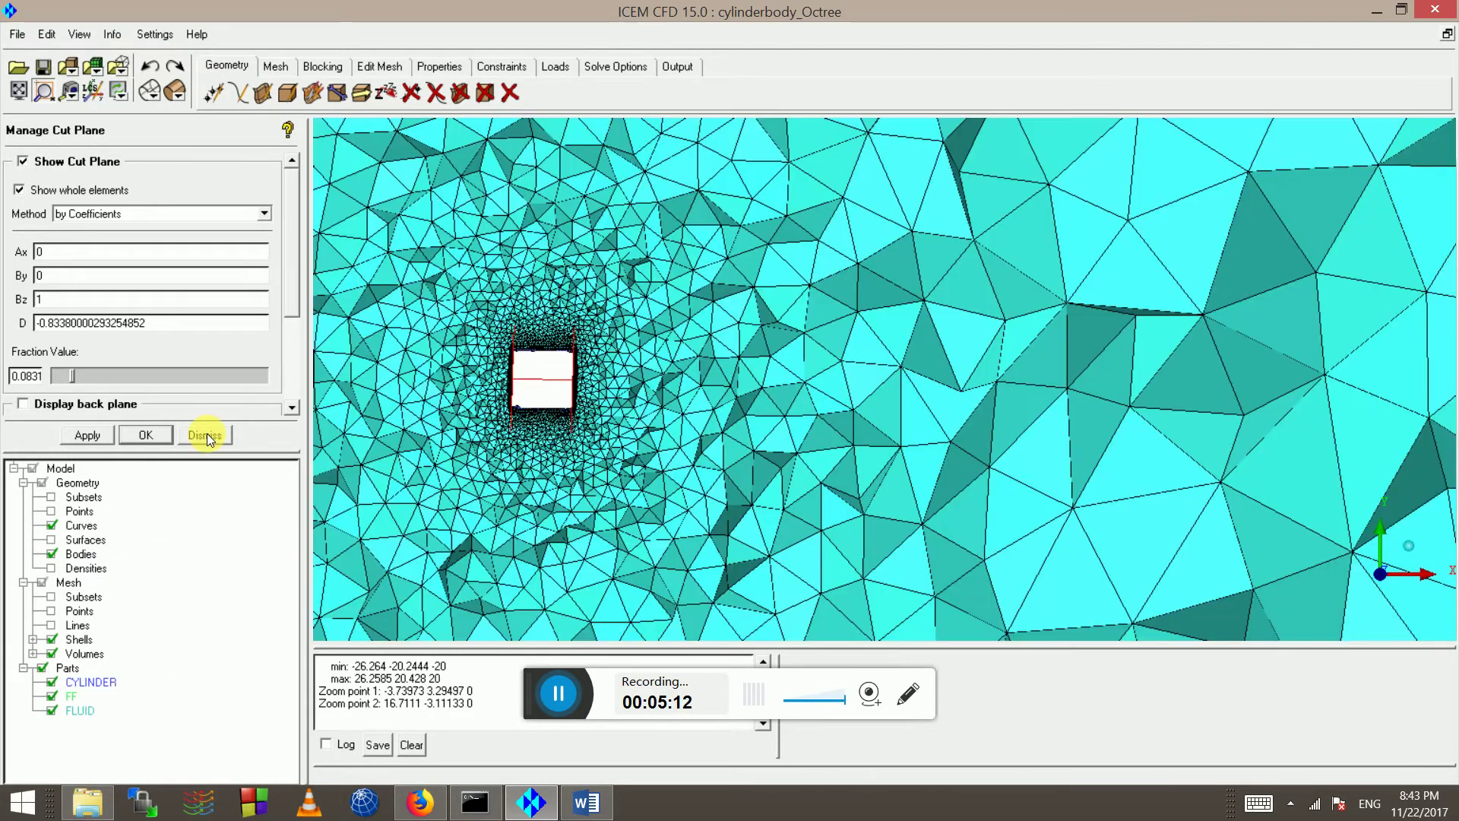
pyautogui.scroll(-2, 722, 448)
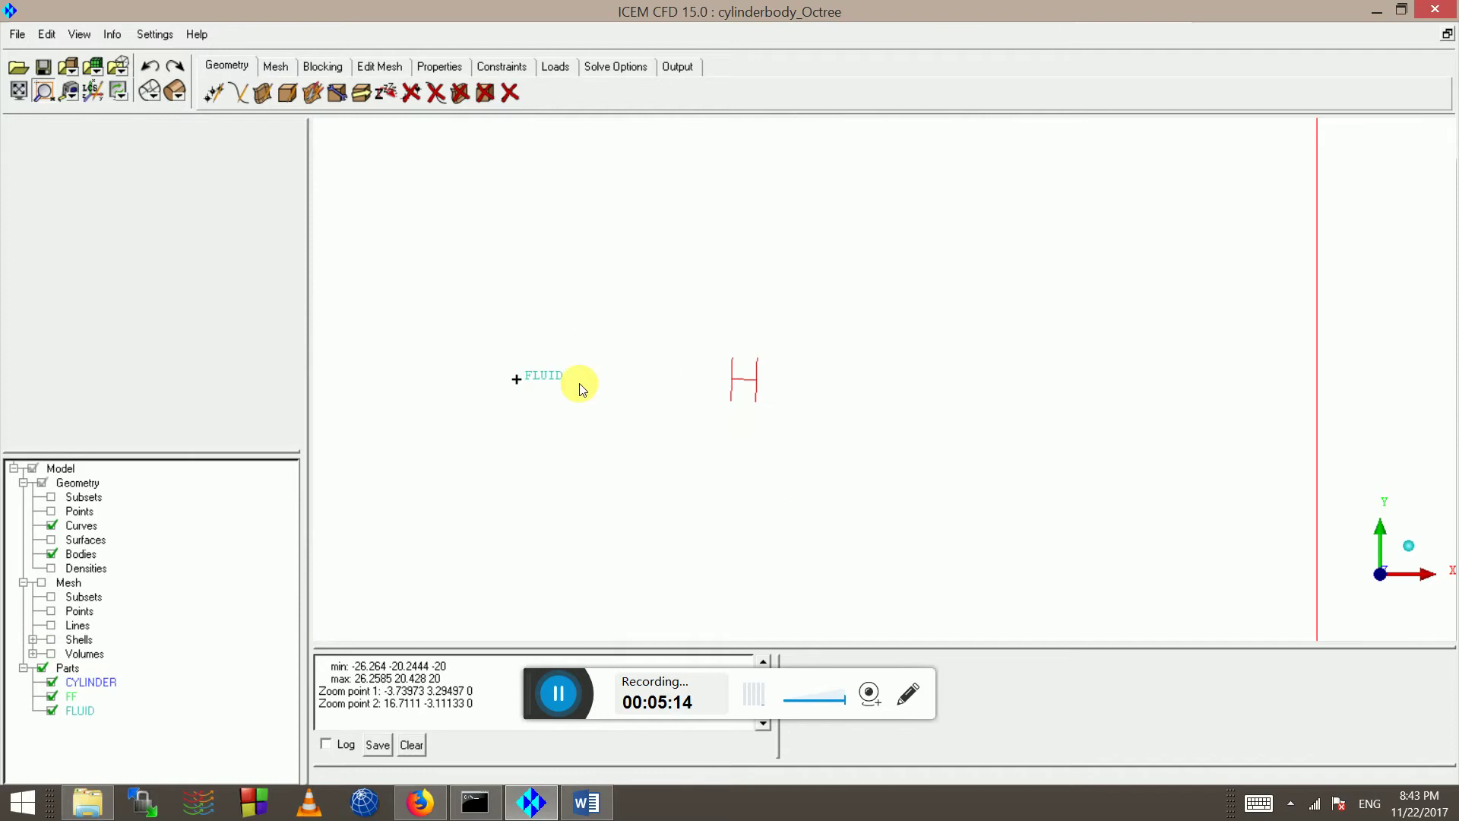
pyautogui.click(52, 640)
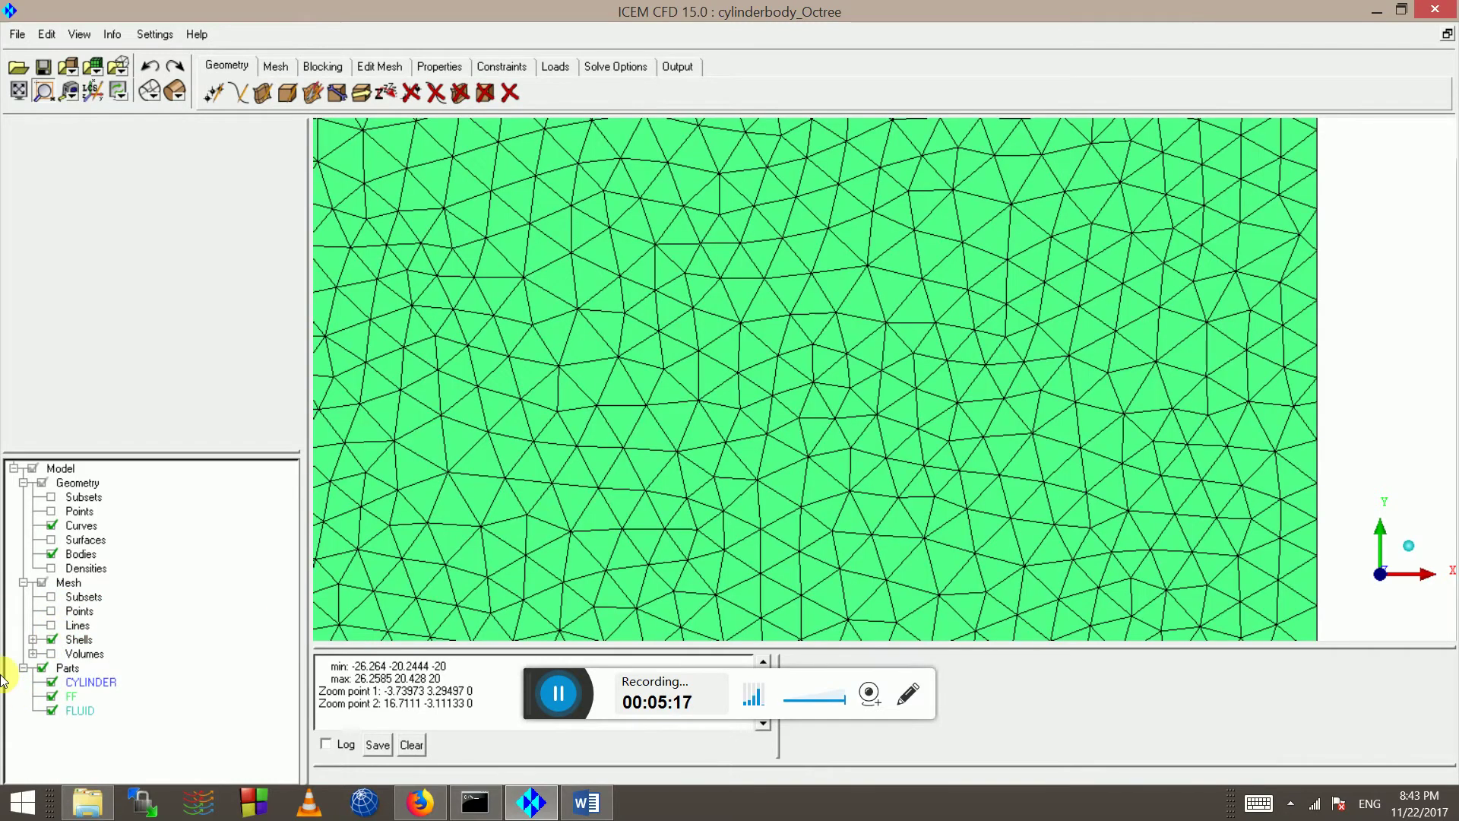
pyautogui.click(53, 696)
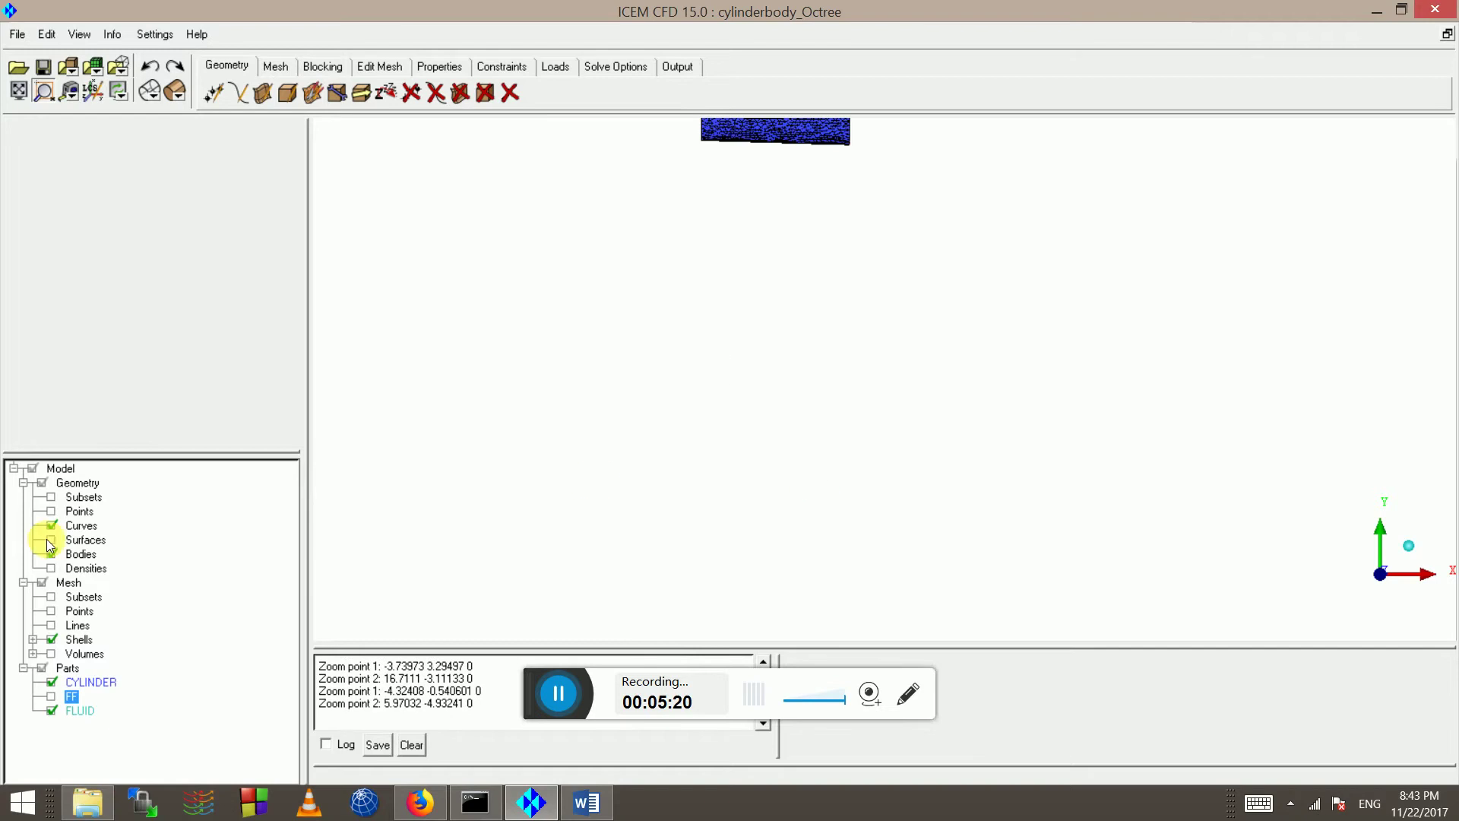
pyautogui.click(51, 567)
pyautogui.click(43, 639)
pyautogui.moveTo(844, 122); pyautogui.dragTo(742, 394, button='middle')
pyautogui.moveTo(743, 398); pyautogui.dragTo(535, 343)
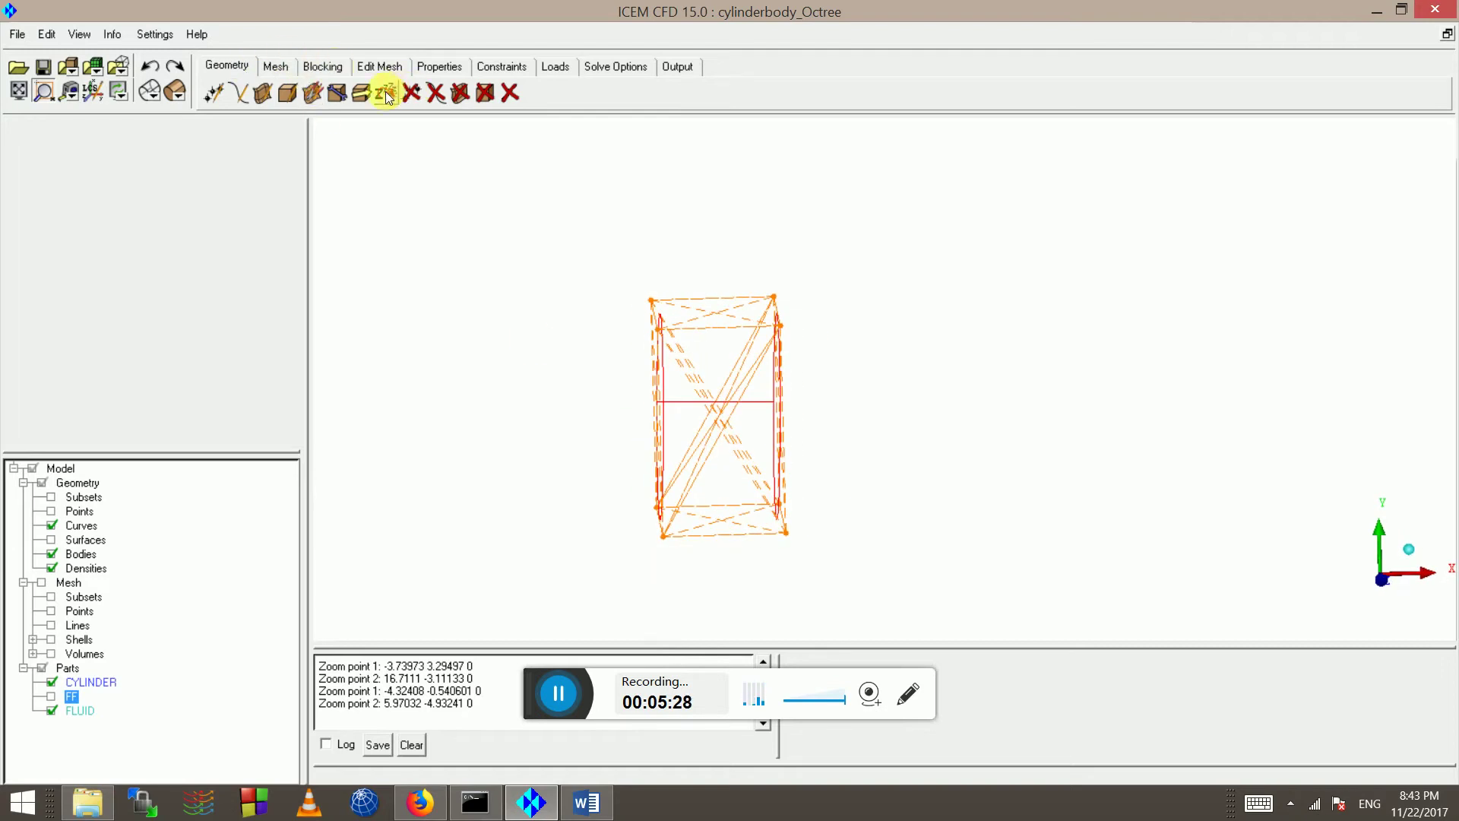
# Scale the density box around the cylinder with an X factor of 10 about the origin
pyautogui.click(362, 95)
pyautogui.click(237, 166)
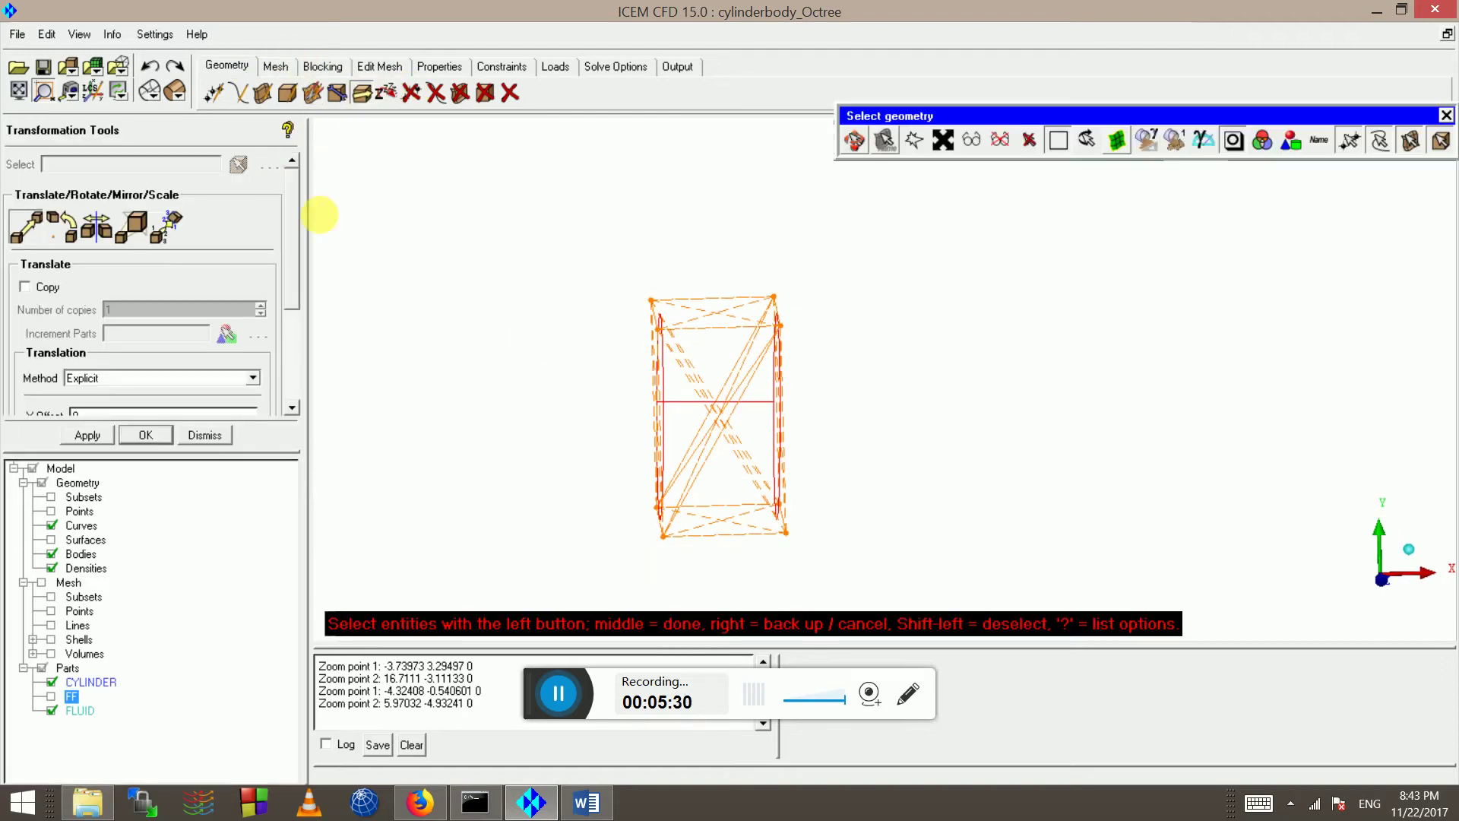
pyautogui.click(717, 300)
pyautogui.middleClick(720, 299)
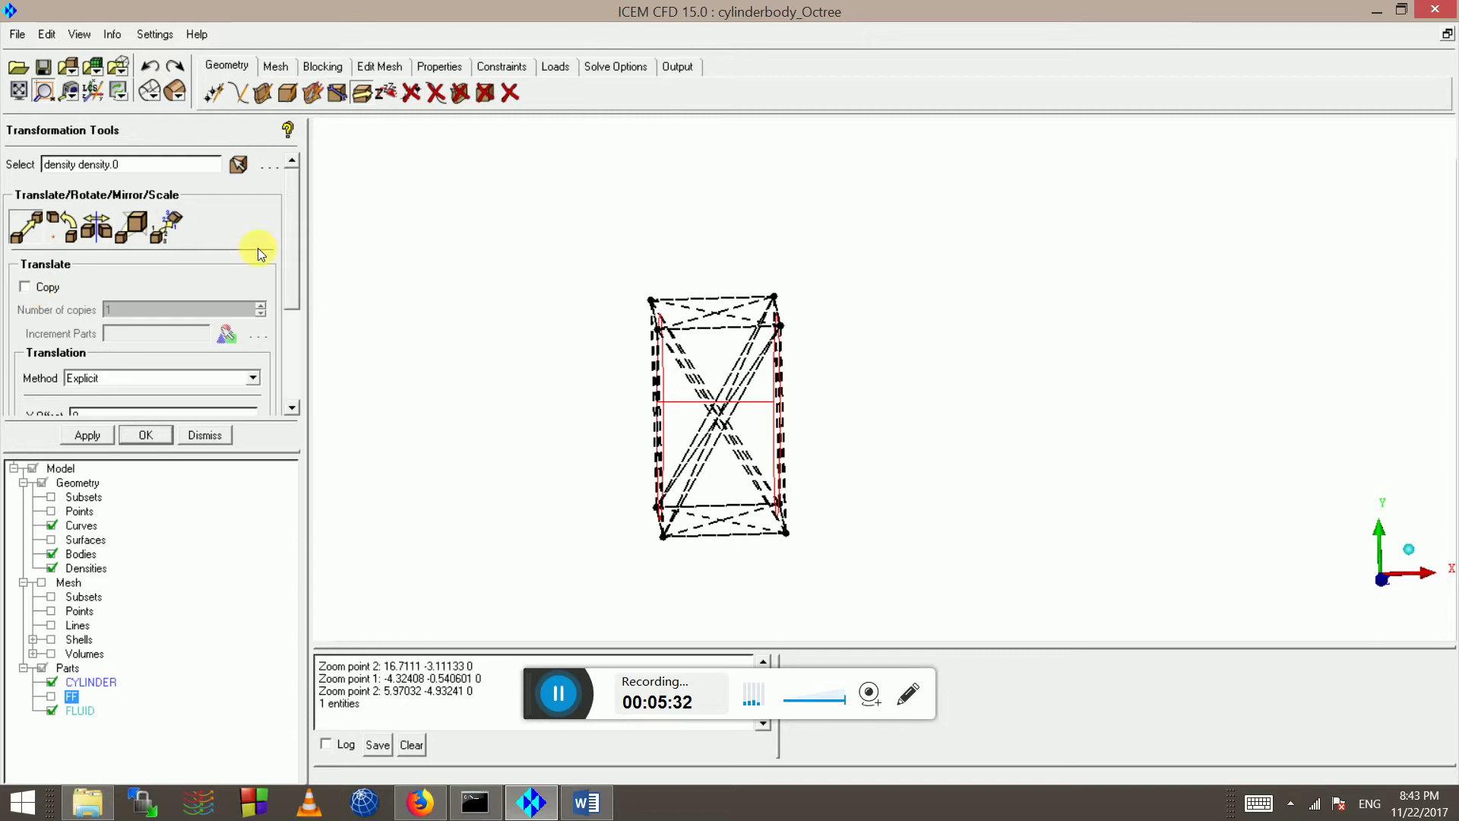
pyautogui.moveTo(298, 284); pyautogui.dragTo(295, 322)
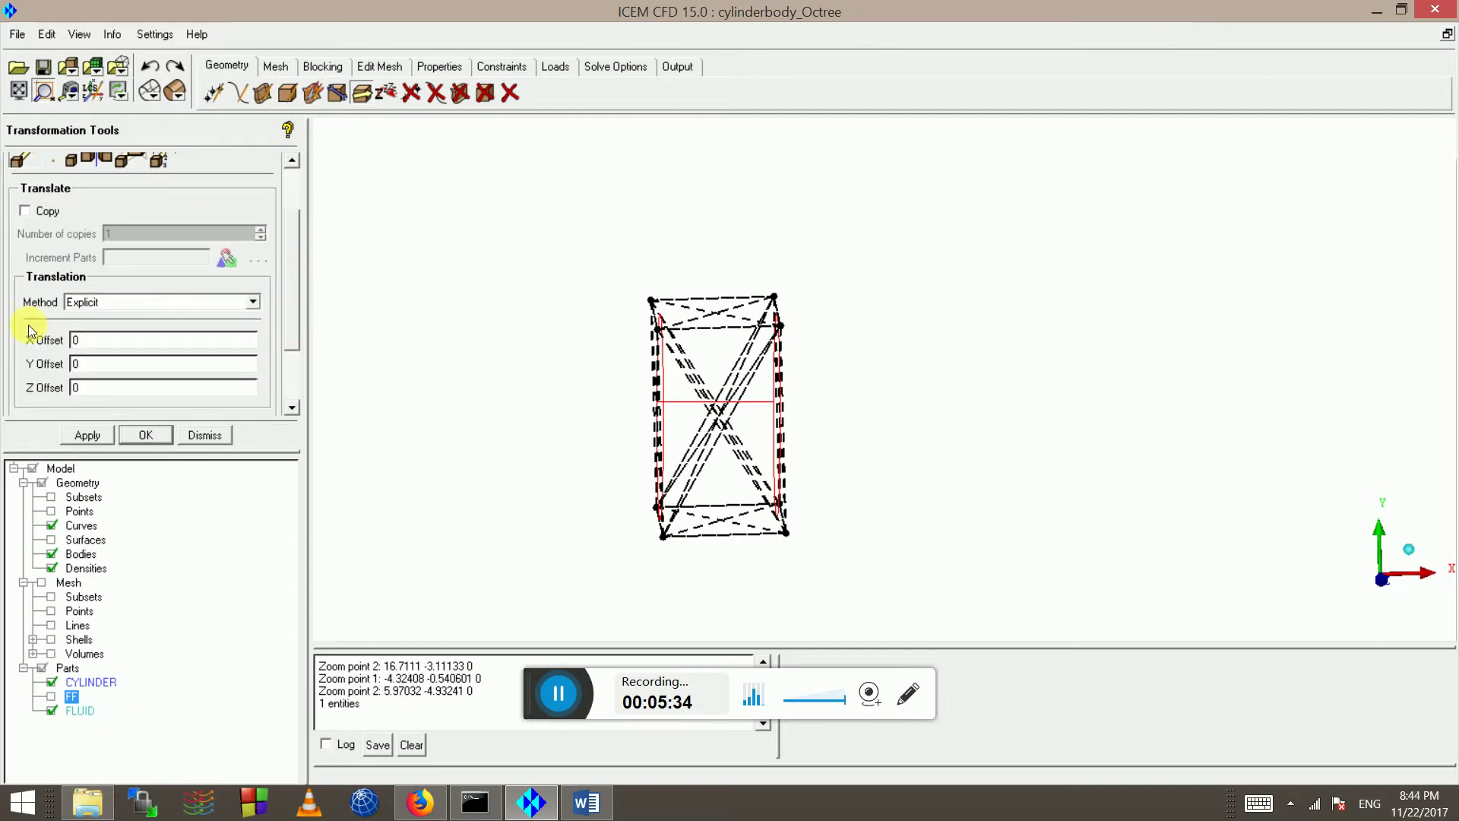
pyautogui.click(119, 162)
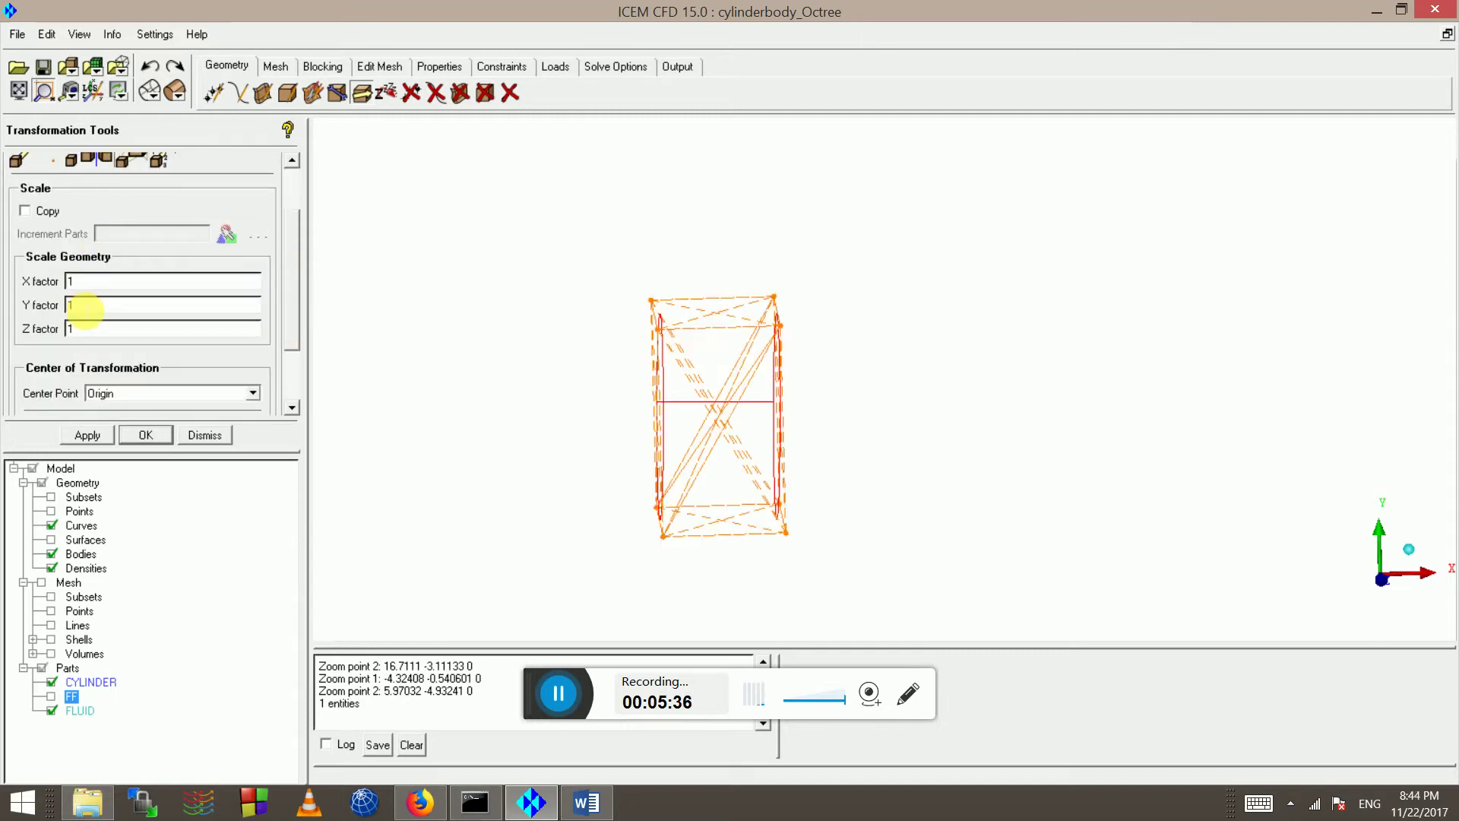
pyautogui.press('Tab')
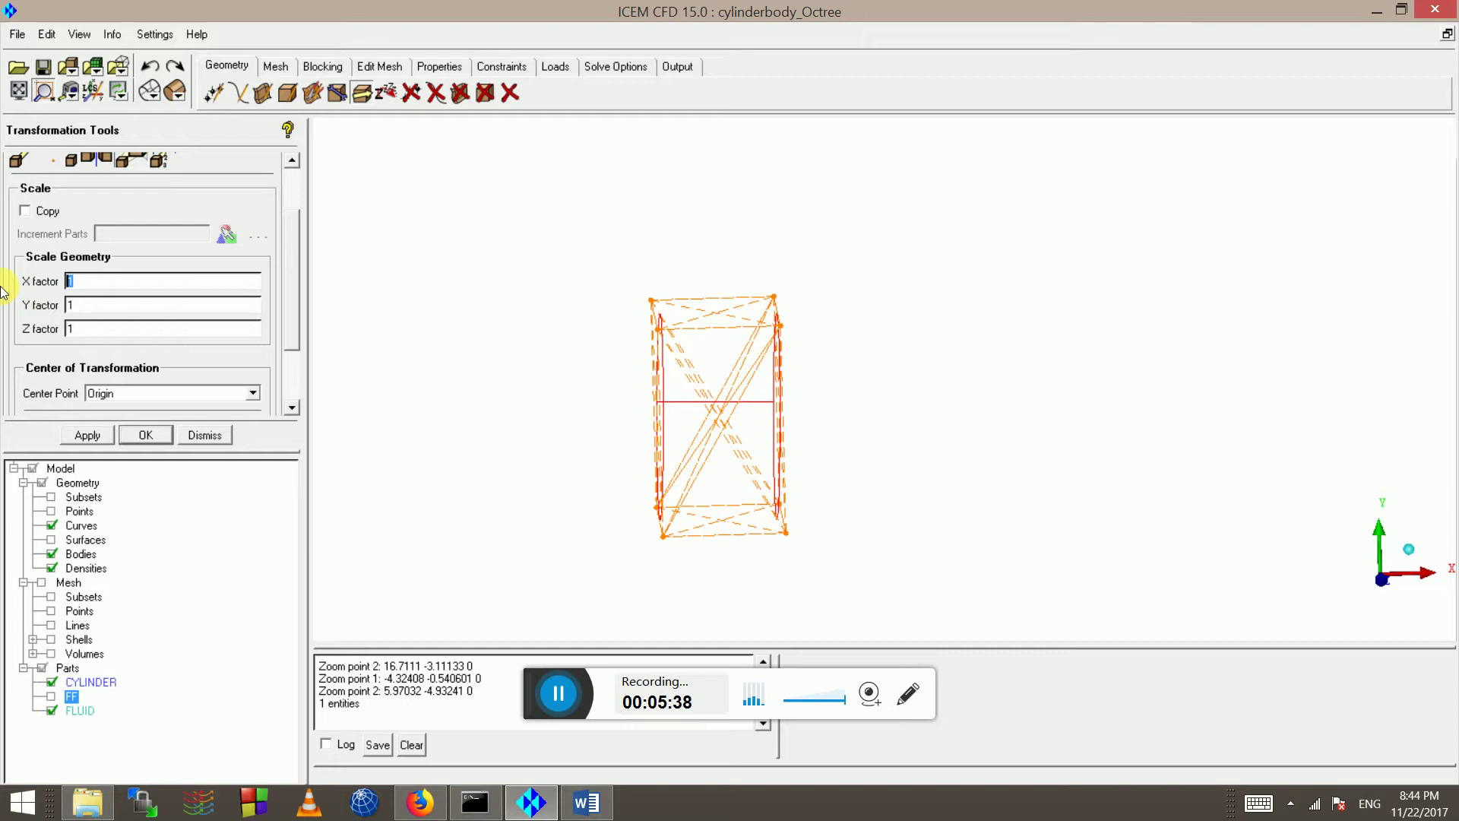
pyautogui.click(87, 435)
pyautogui.scroll(-2, 760, 350)
pyautogui.moveTo(763, 351); pyautogui.dragTo(1081, 499)
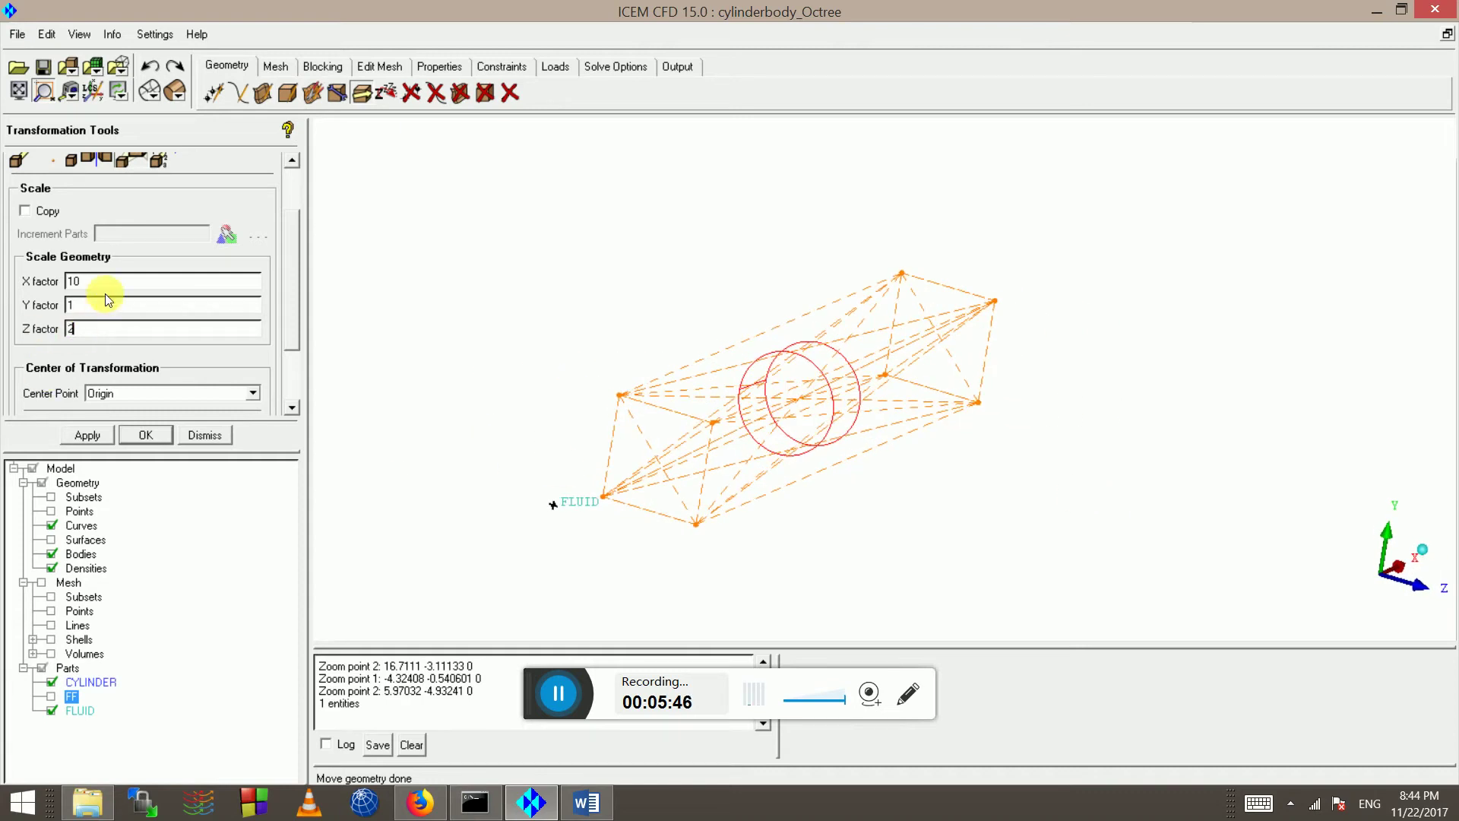
# Scale the density box with a Z factor of 2, and also apply a Y factor of 2
pyautogui.click(98, 439)
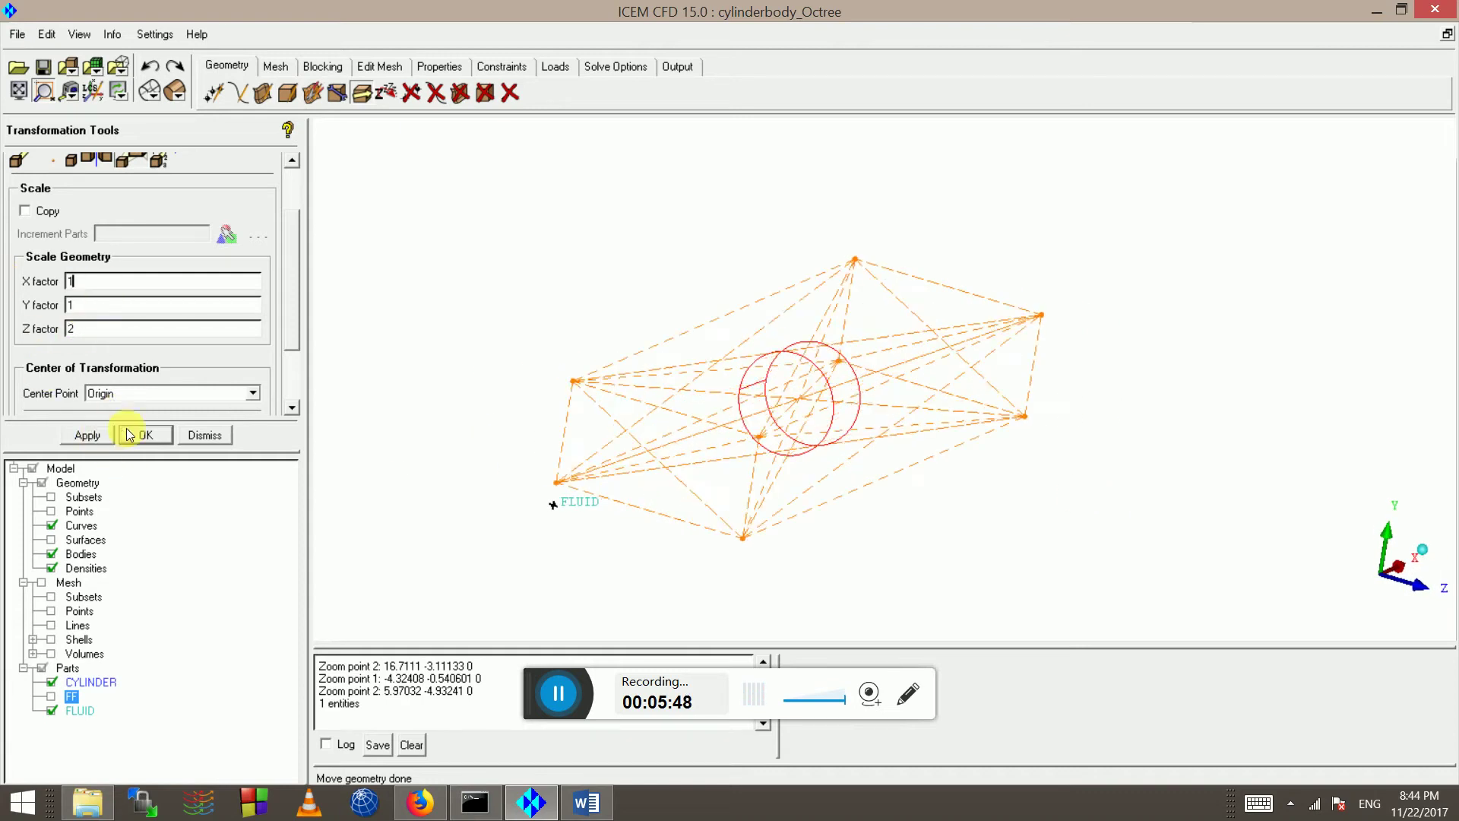
pyautogui.moveTo(880, 466); pyautogui.dragTo(97, 281)
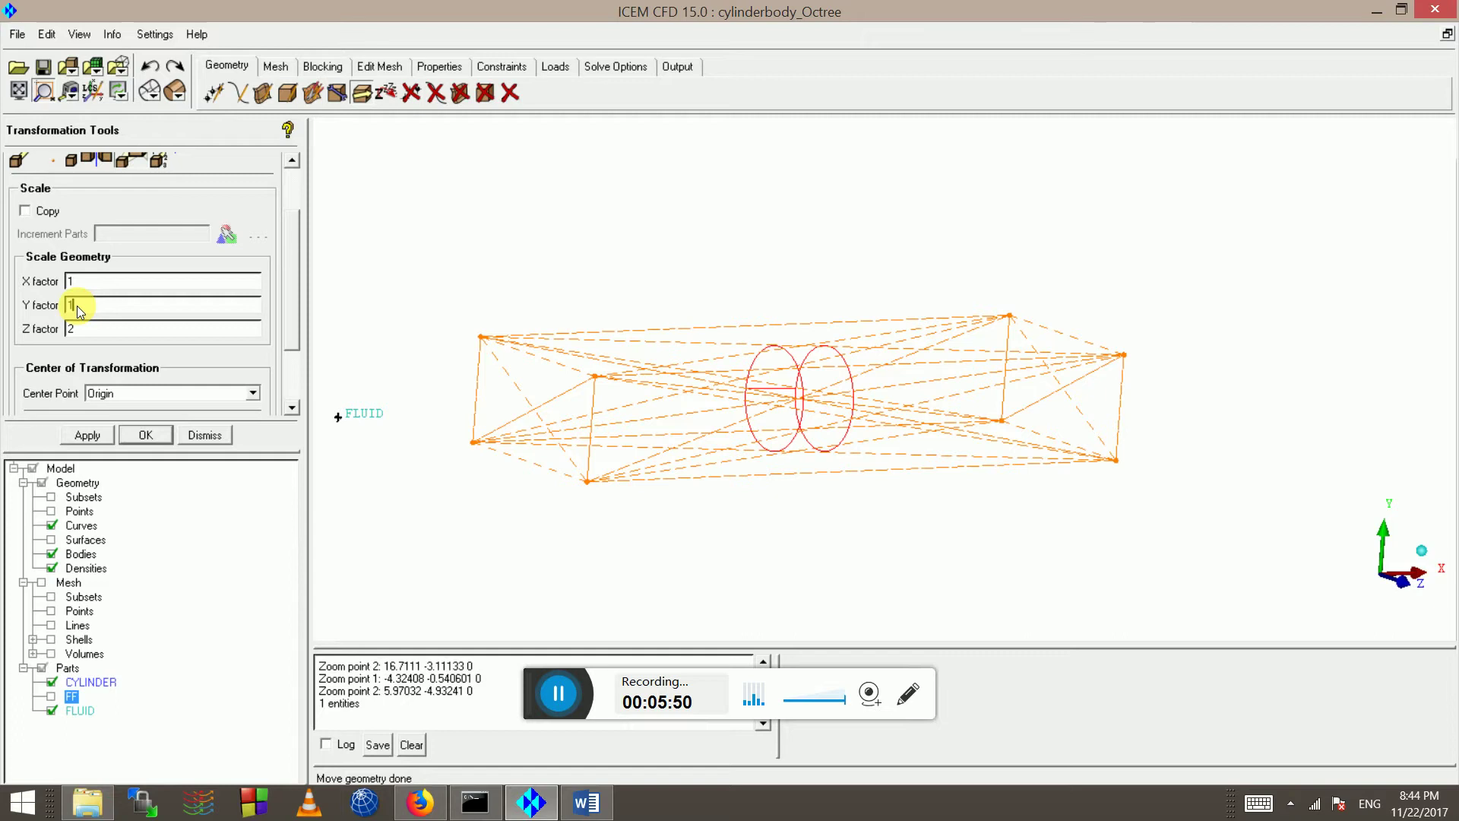
pyautogui.click(87, 435)
pyautogui.moveTo(334, 437); pyautogui.dragTo(319, 109)
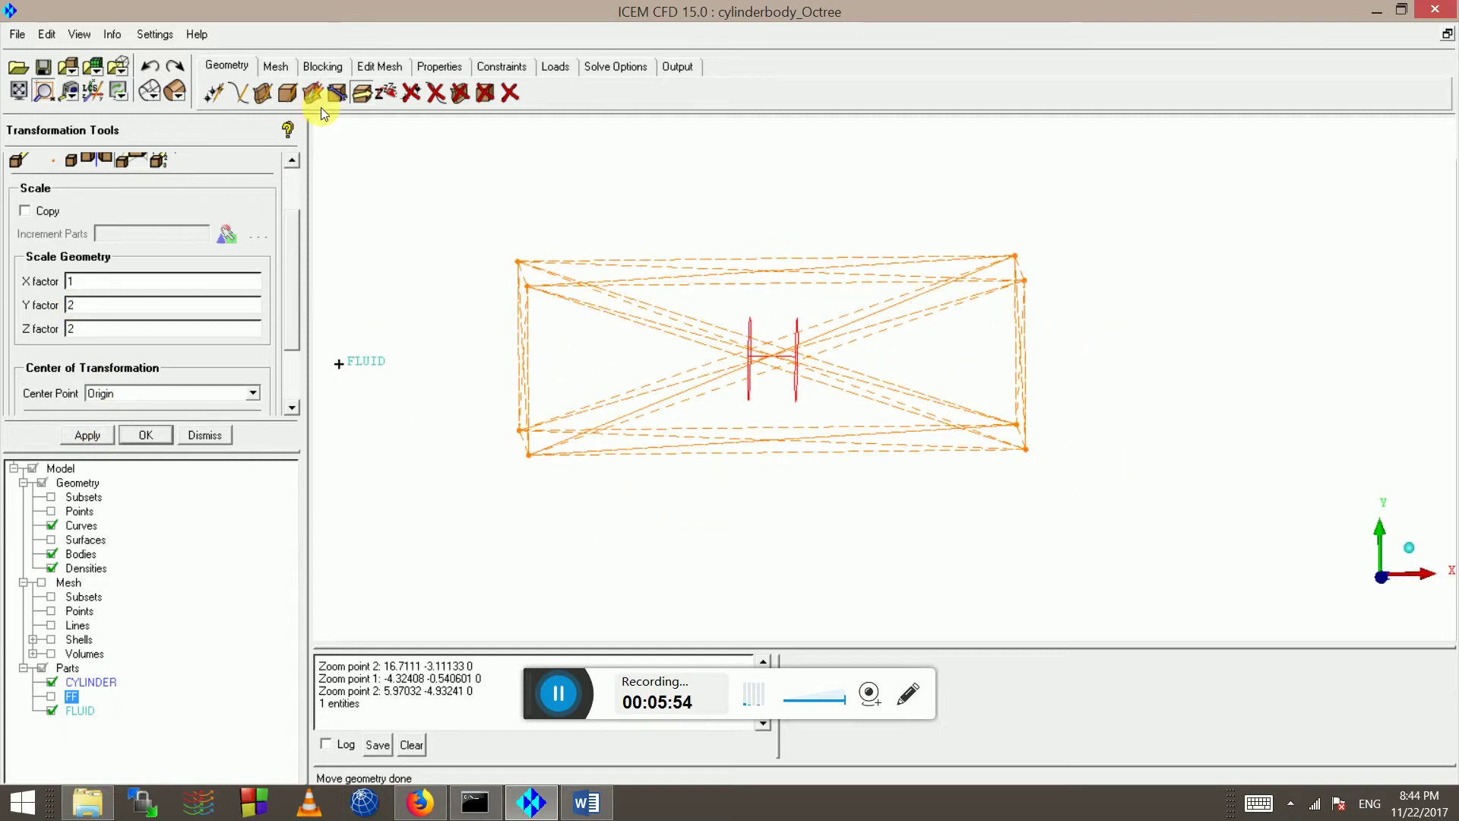
# Translate the density box downstream behind the cylinder by repeatedly applying an X offset of 1
pyautogui.click(19, 160)
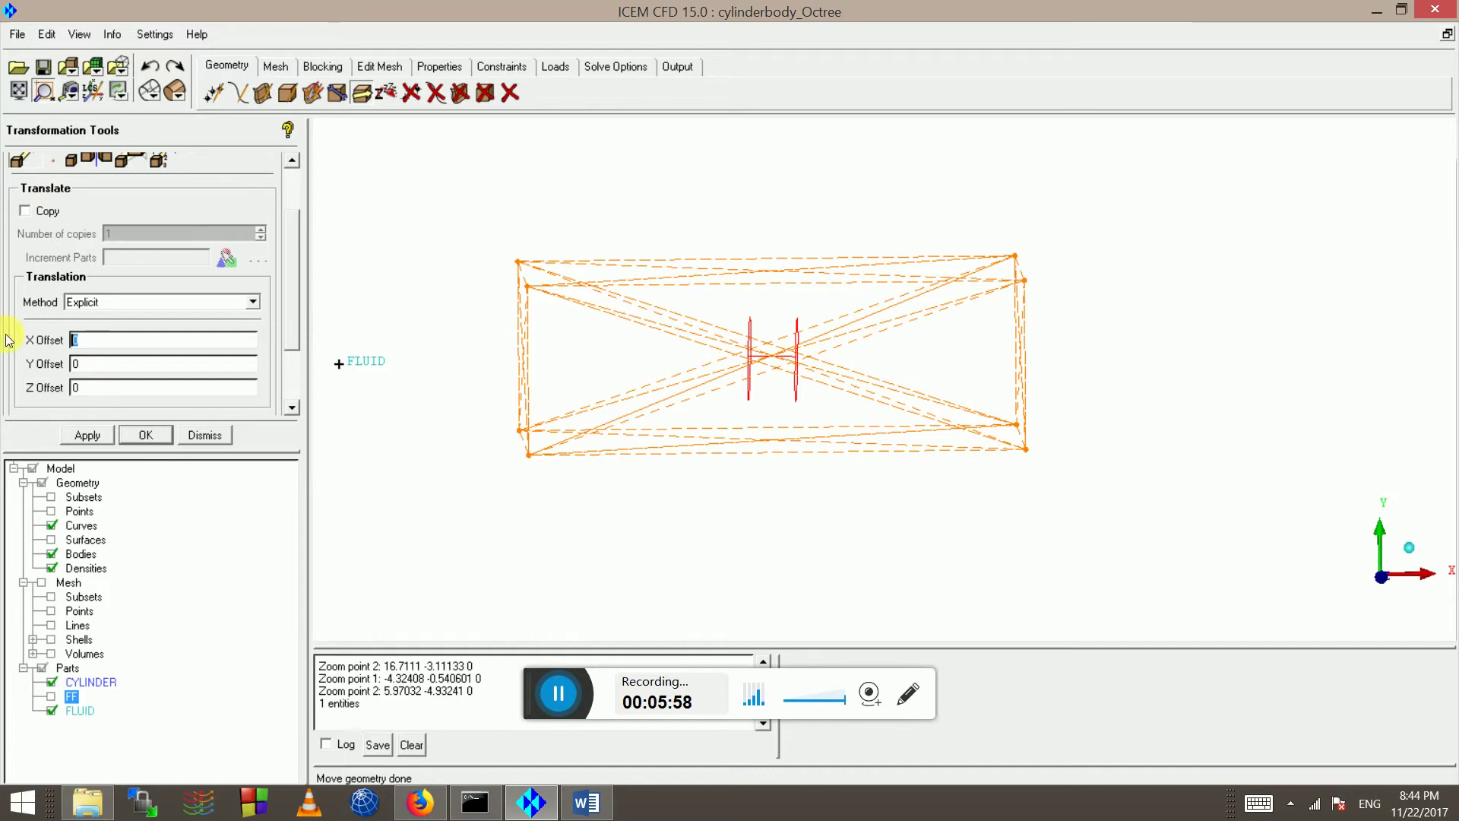
pyautogui.click(102, 437)
pyautogui.click(102, 437)
pyautogui.click(103, 439)
pyautogui.click(102, 439)
pyautogui.click(102, 440)
pyautogui.click(102, 441)
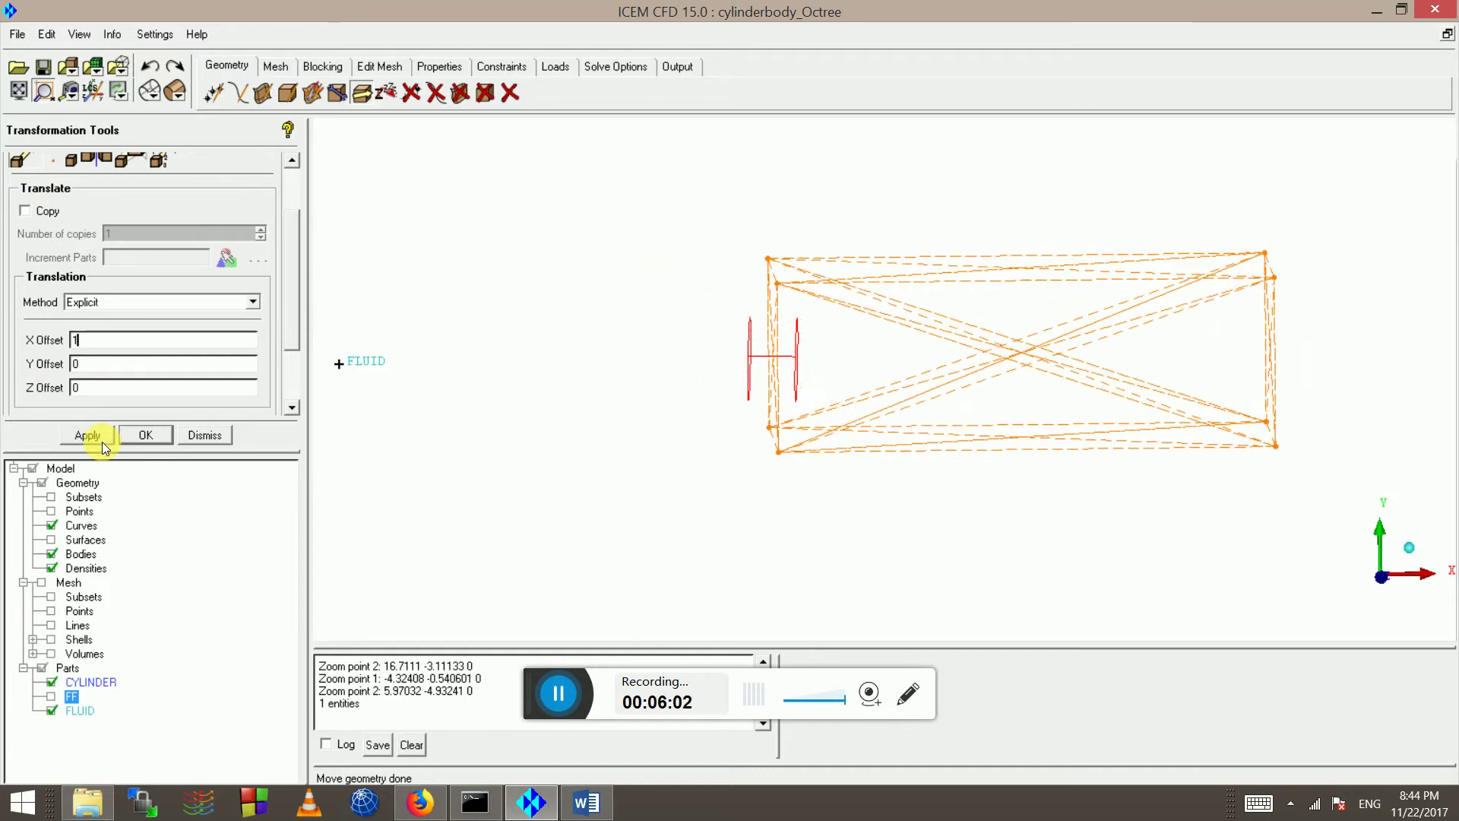
pyautogui.moveTo(707, 348); pyautogui.dragTo(1152, 564)
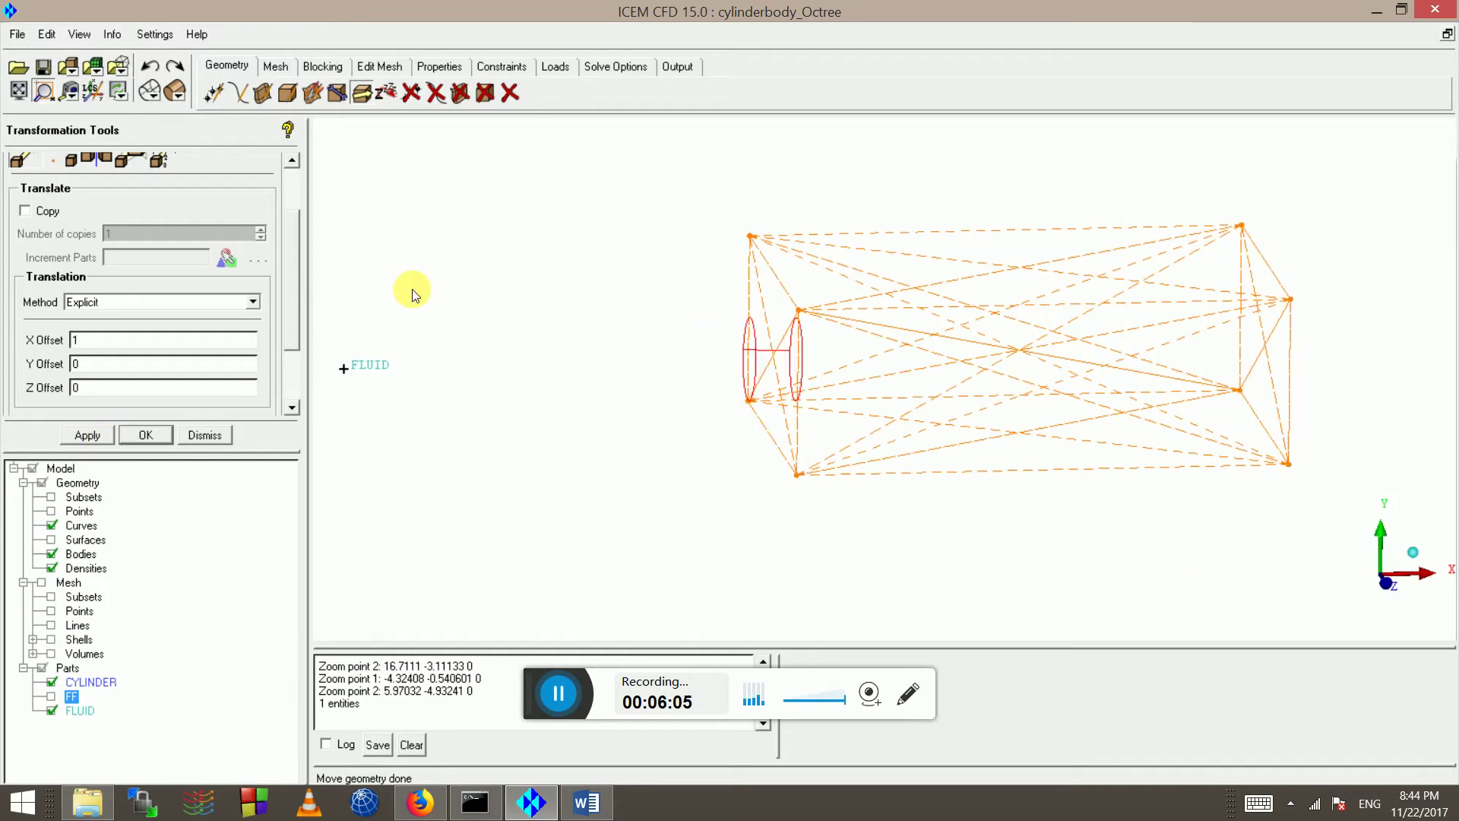
# Undo the last translation of the density box and close the transformation tools
pyautogui.click(149, 71)
pyautogui.moveTo(606, 328); pyautogui.dragTo(4, 357)
pyautogui.scroll(-5, 798, 374)
pyautogui.scroll(5, 801, 377)
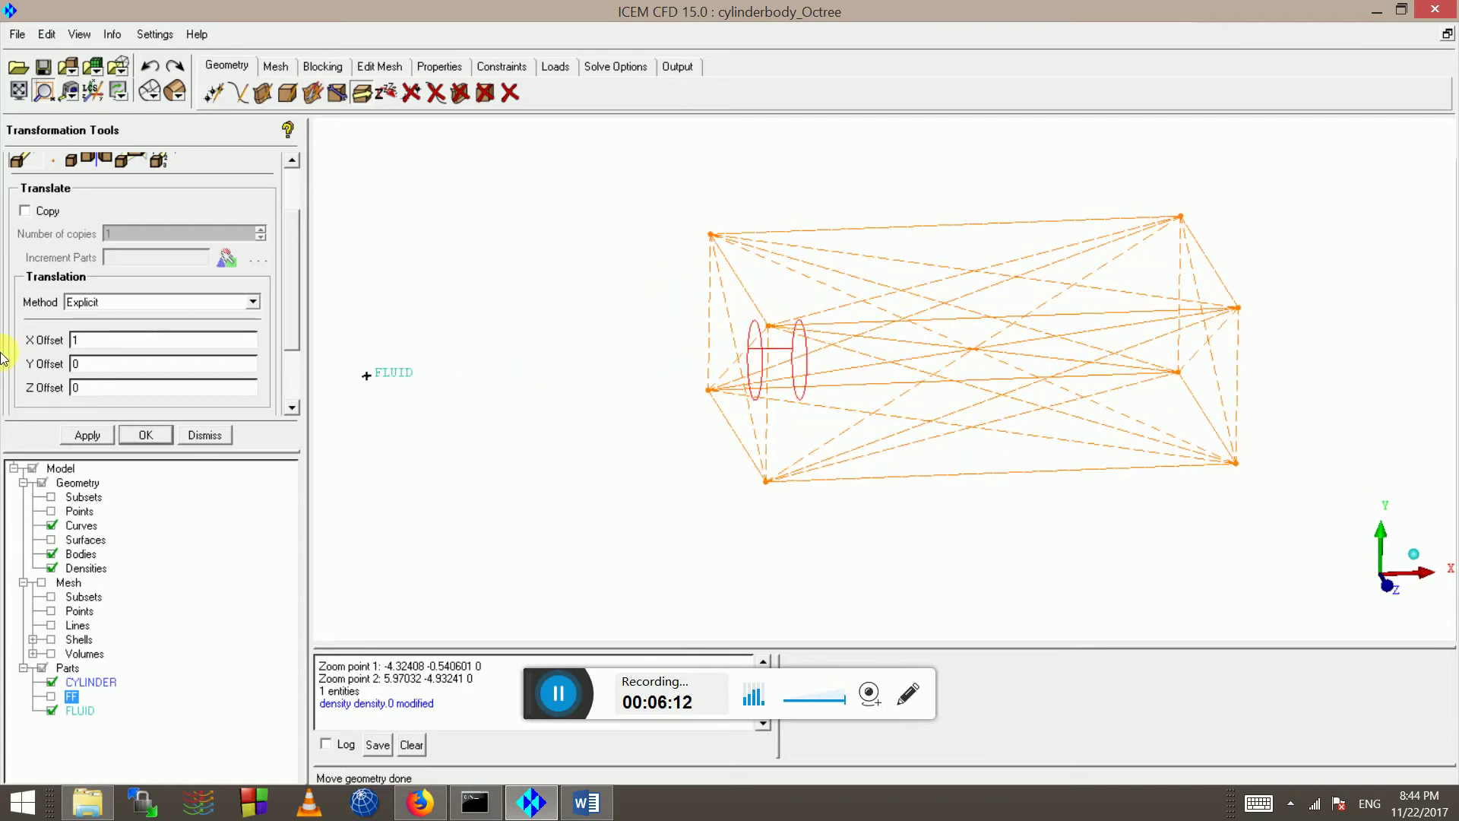
pyautogui.click(226, 433)
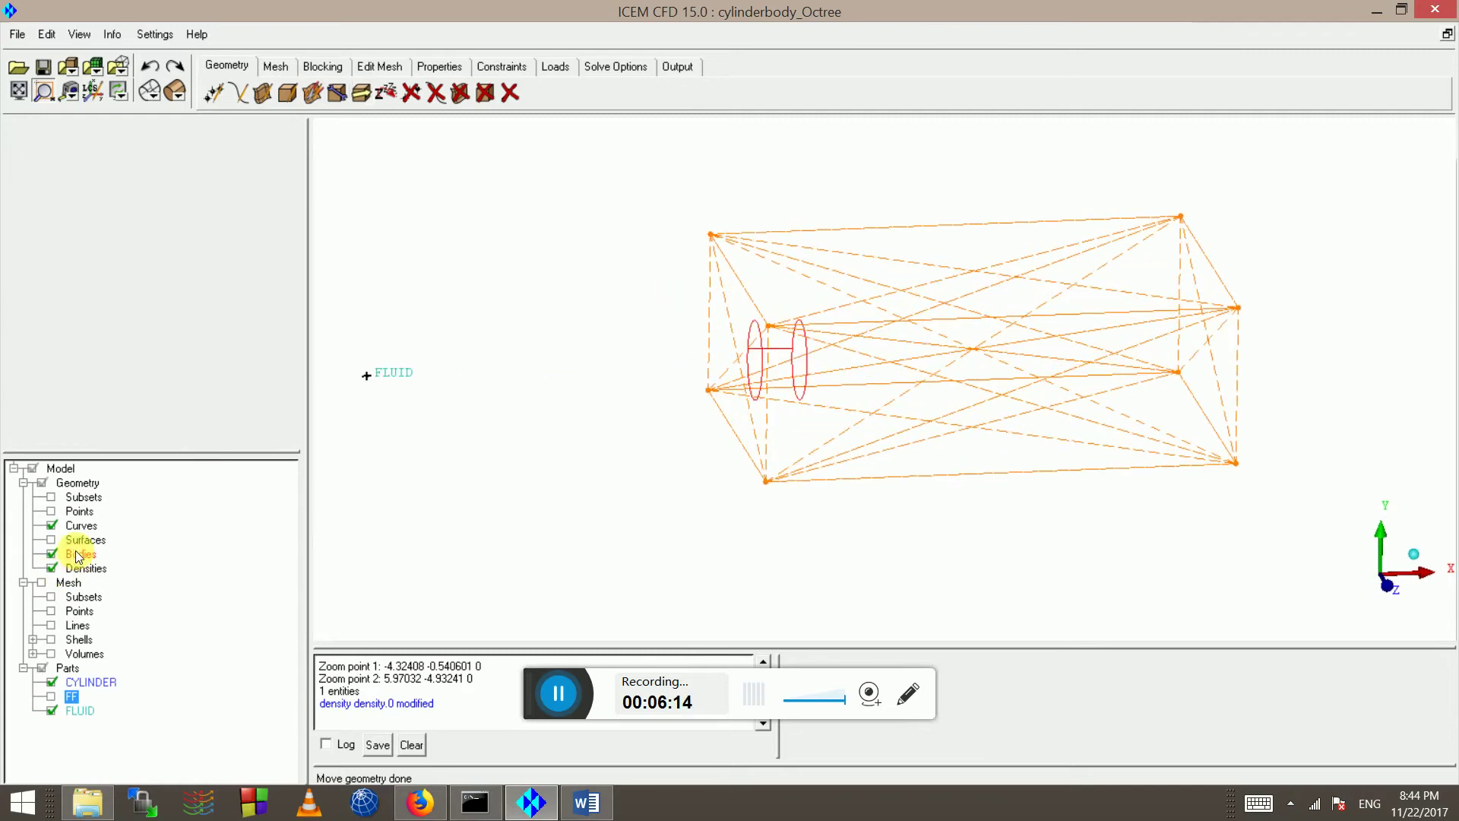
# Open the density box for modification and check how it encloses the cylinder
pyautogui.rightClick(74, 567)
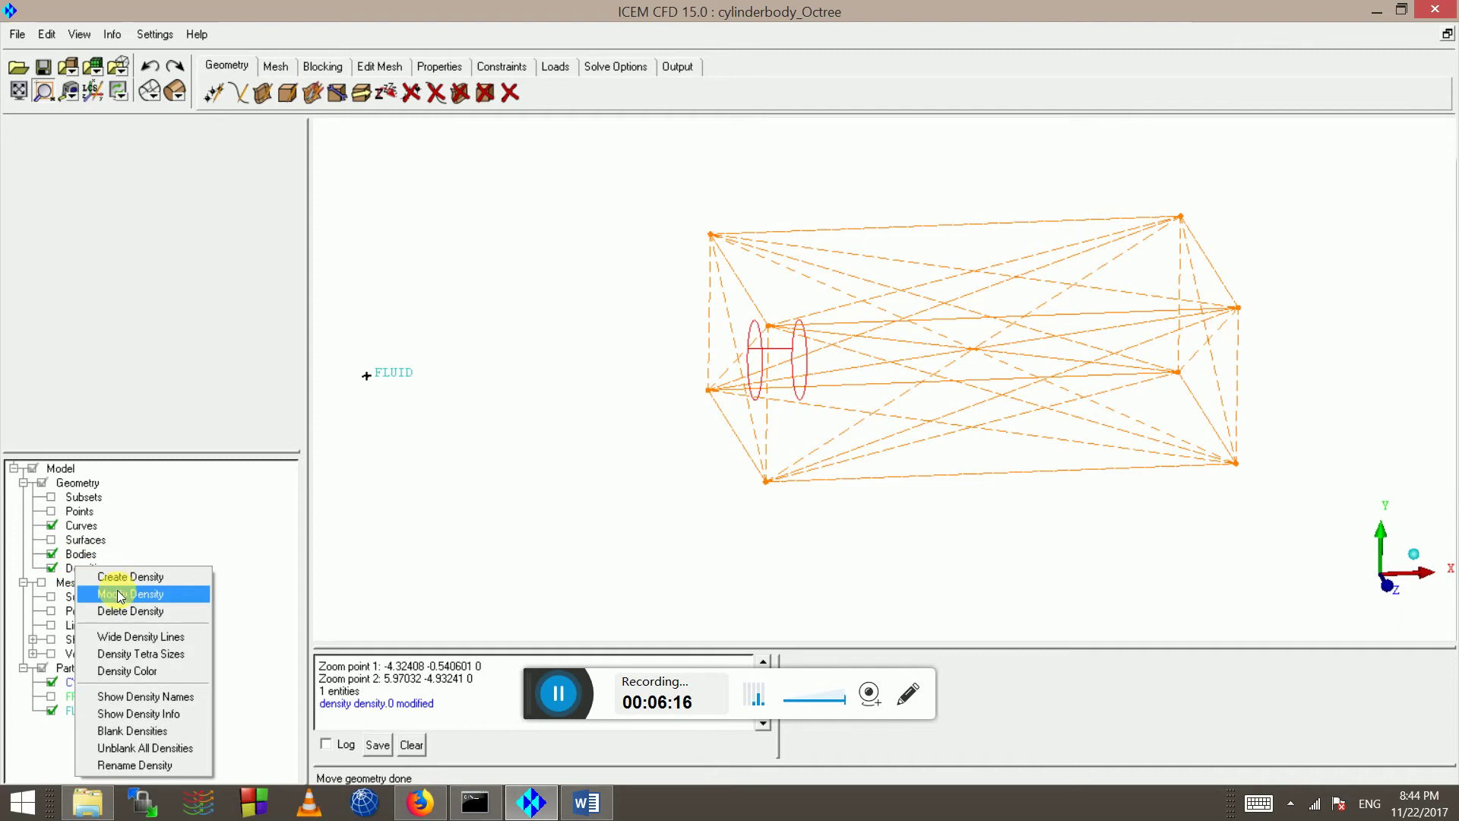
pyautogui.click(117, 593)
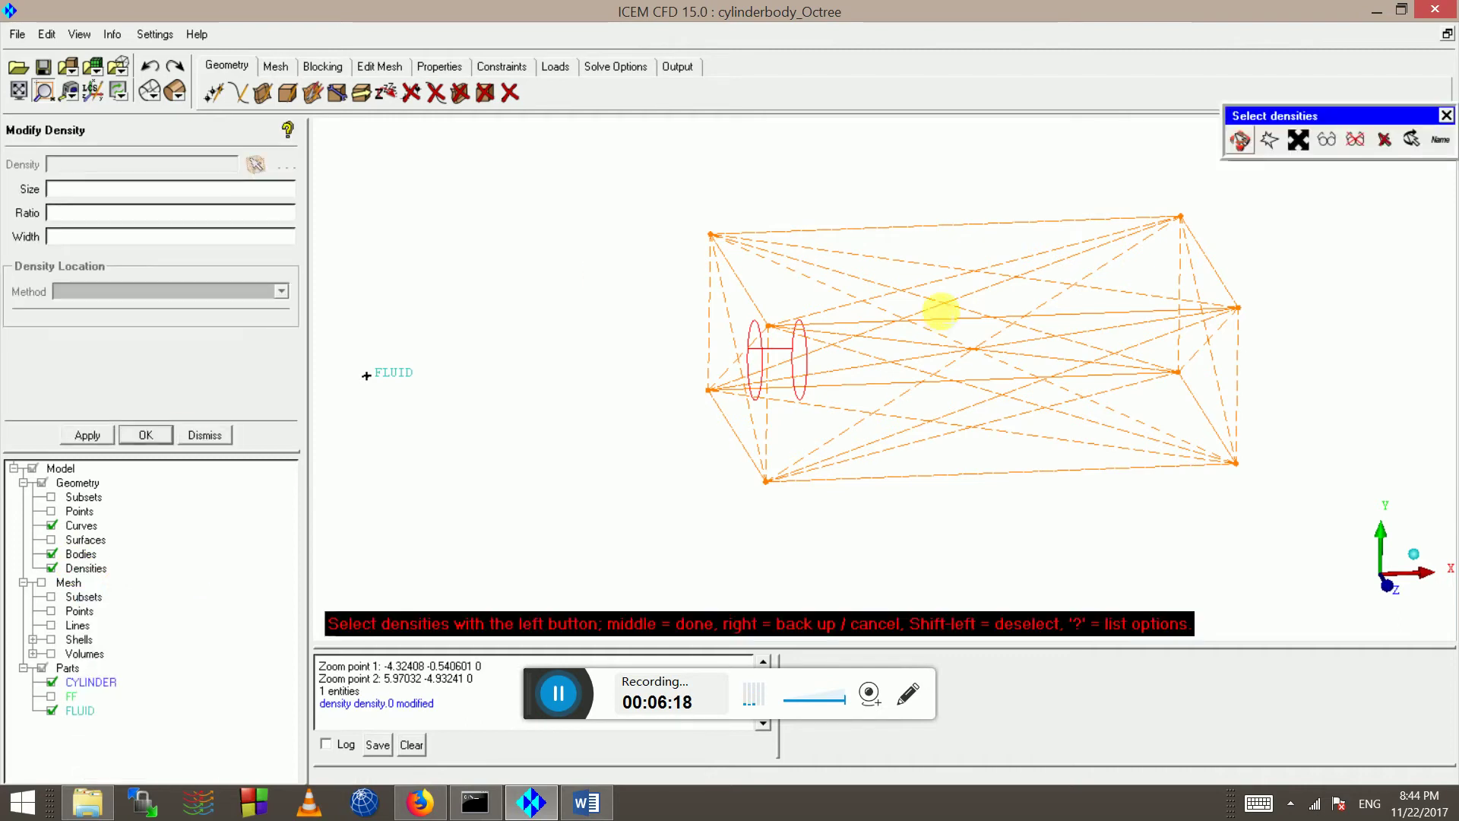
pyautogui.click(941, 311)
pyautogui.middleClick(941, 311)
pyautogui.moveTo(813, 368); pyautogui.dragTo(863, 297)
pyautogui.scroll(5, 616, 212)
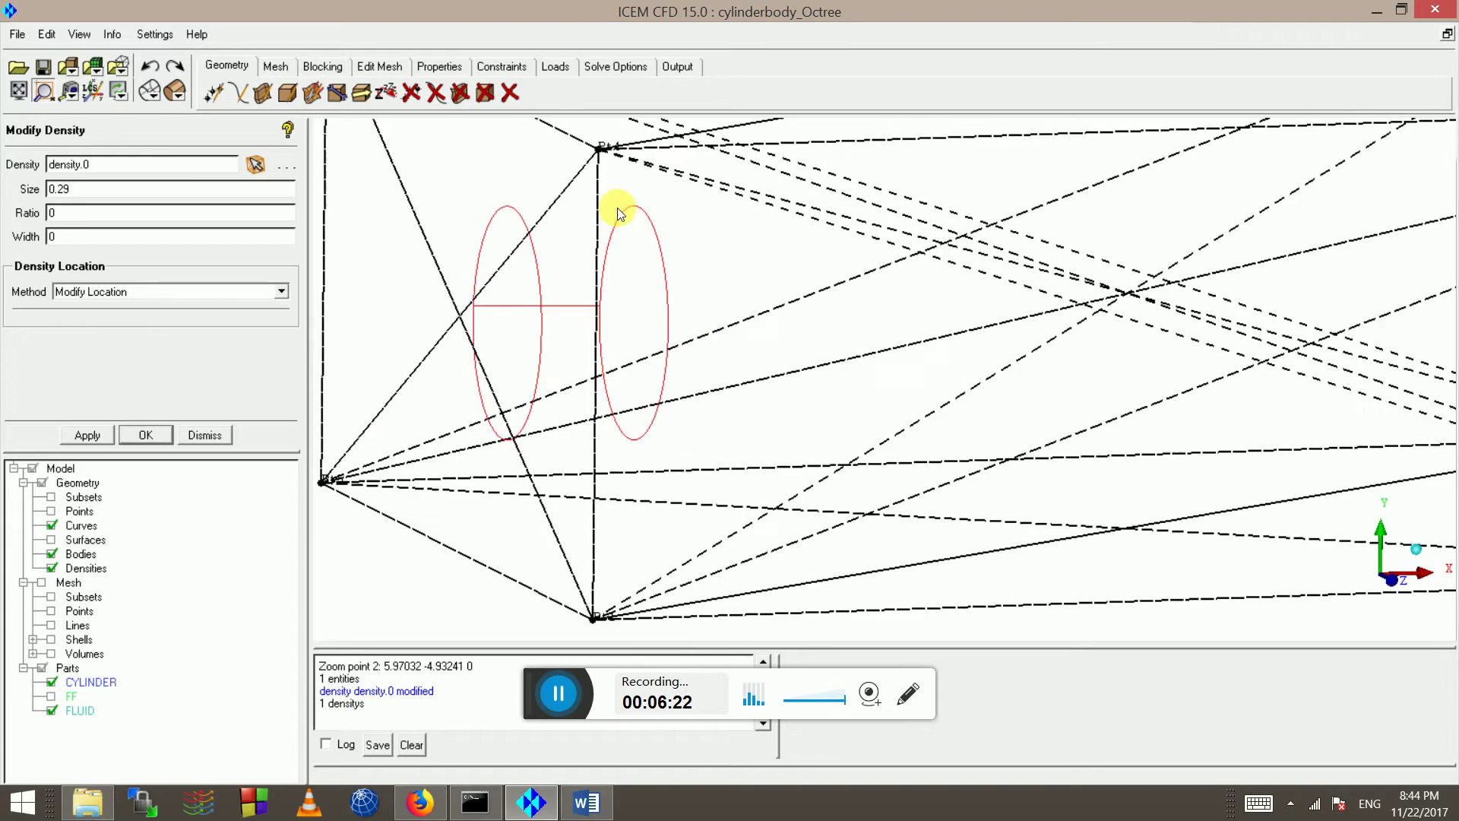
pyautogui.scroll(-5, 599, 276)
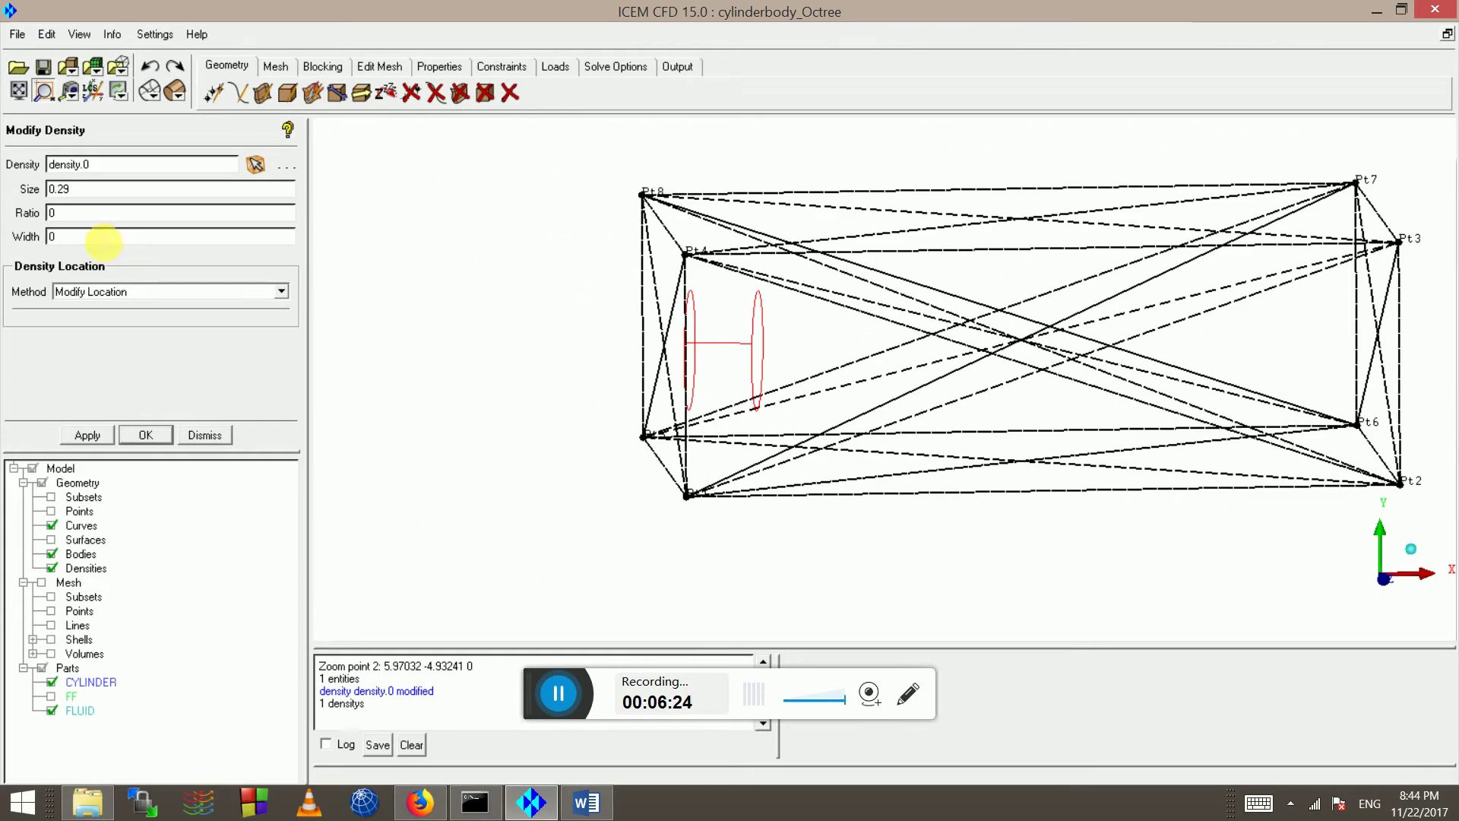
# Display the density's tetra size and compare it with the cylinder from several angles
pyautogui.rightClick(81, 564)
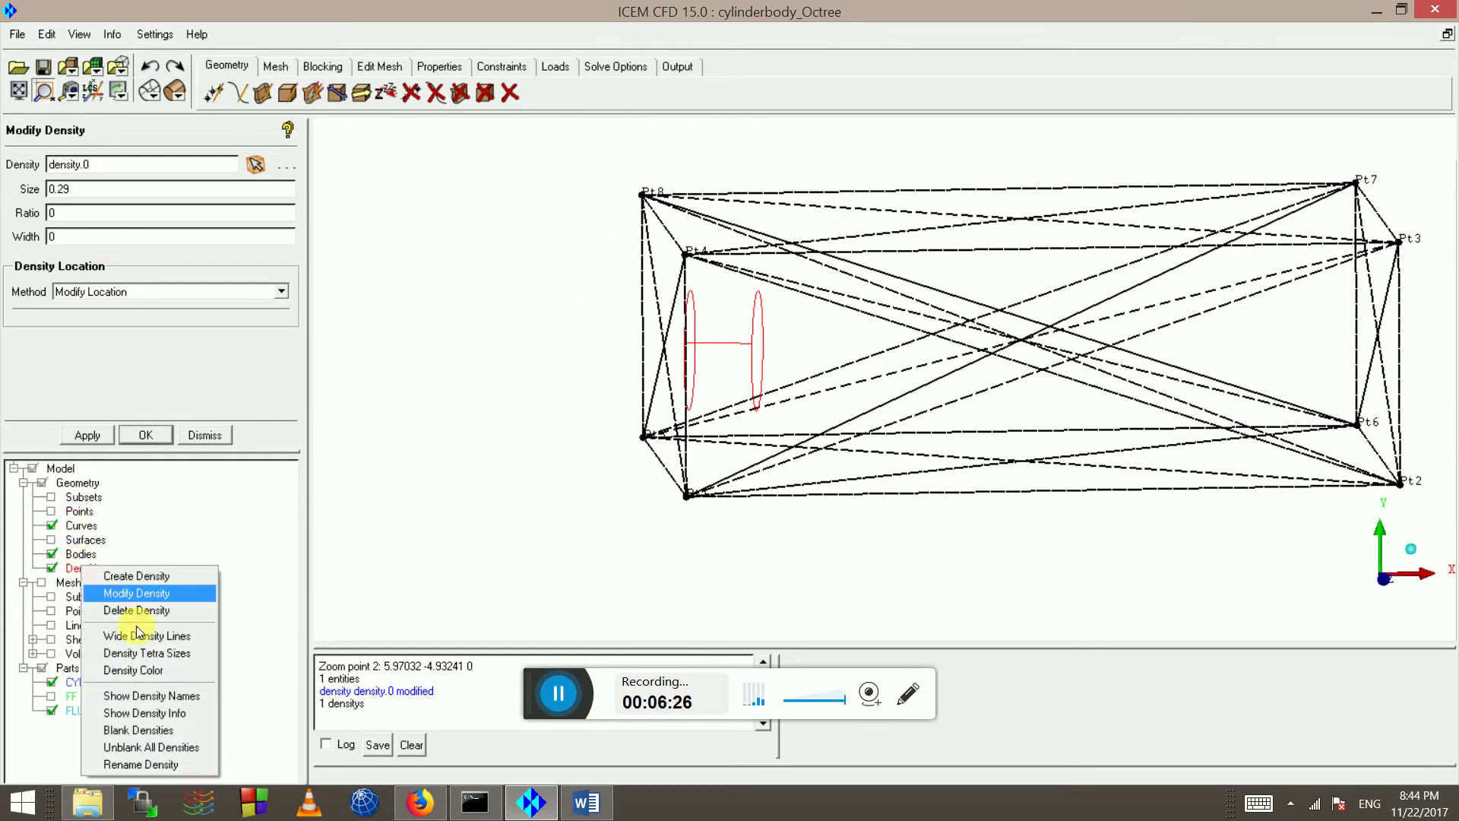
pyautogui.click(157, 659)
pyautogui.scroll(5, 970, 325)
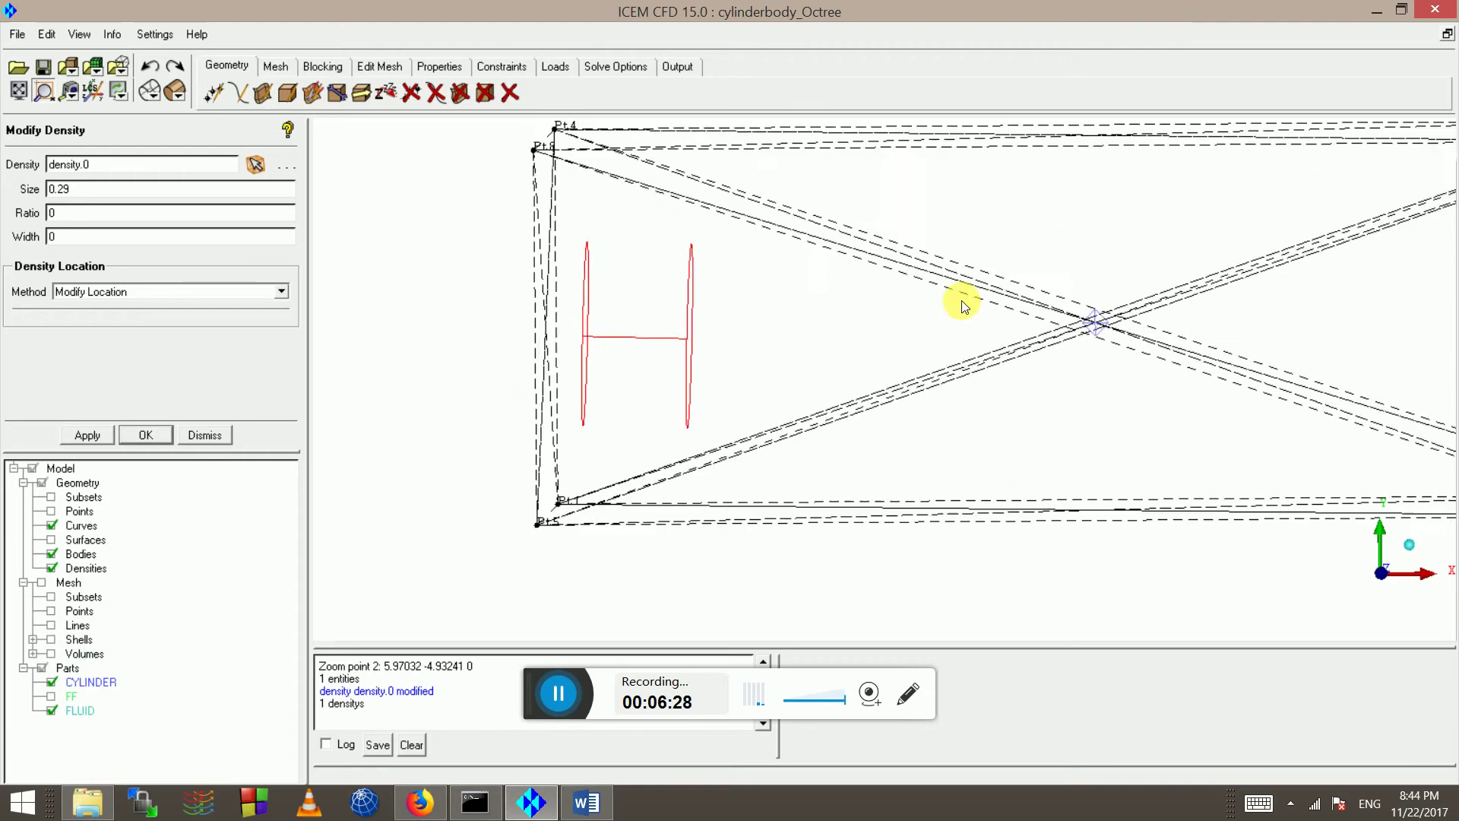
pyautogui.scroll(-5, 1001, 374)
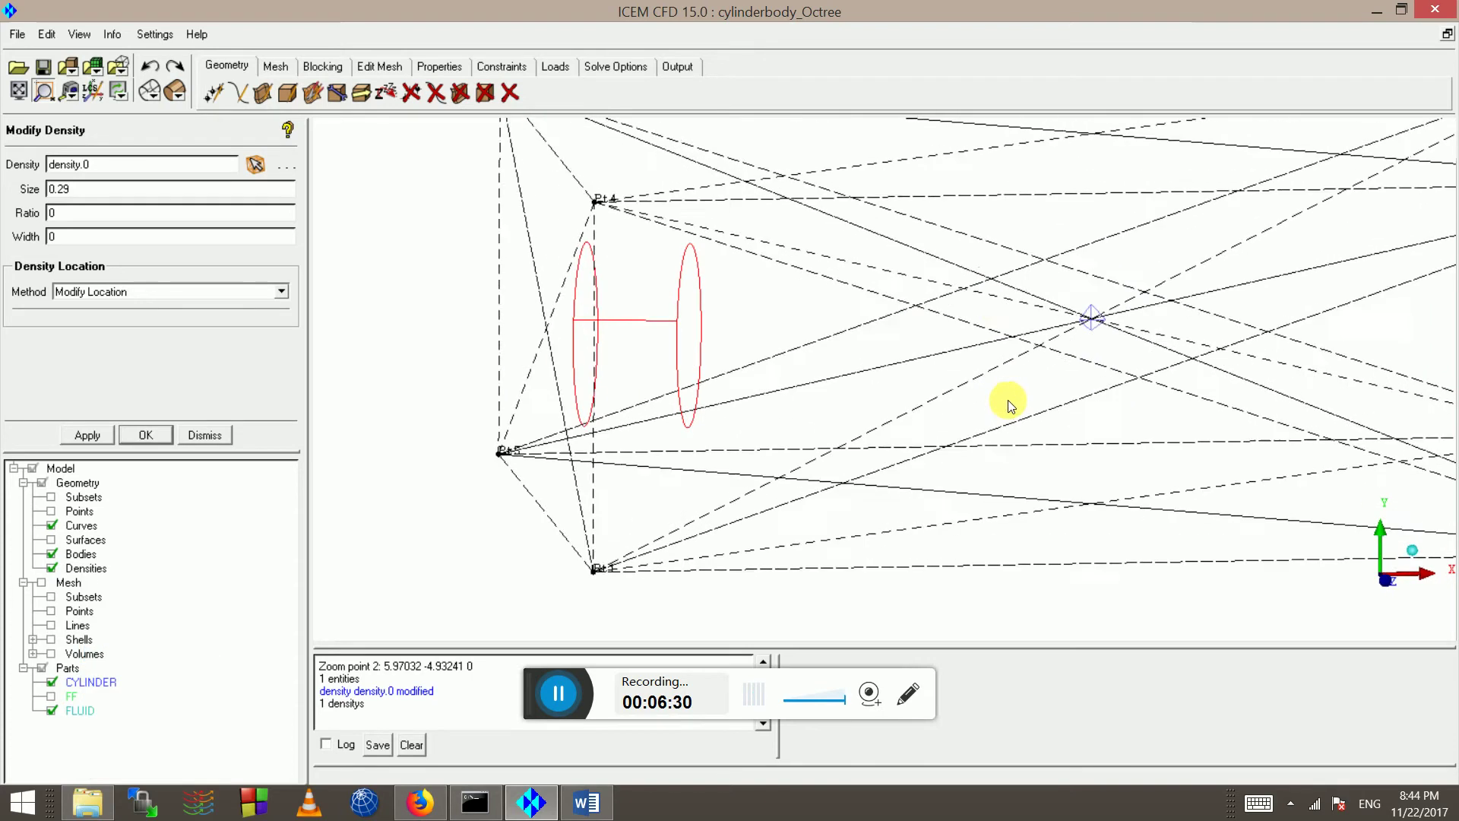
pyautogui.moveTo(841, 226); pyautogui.dragTo(834, 244)
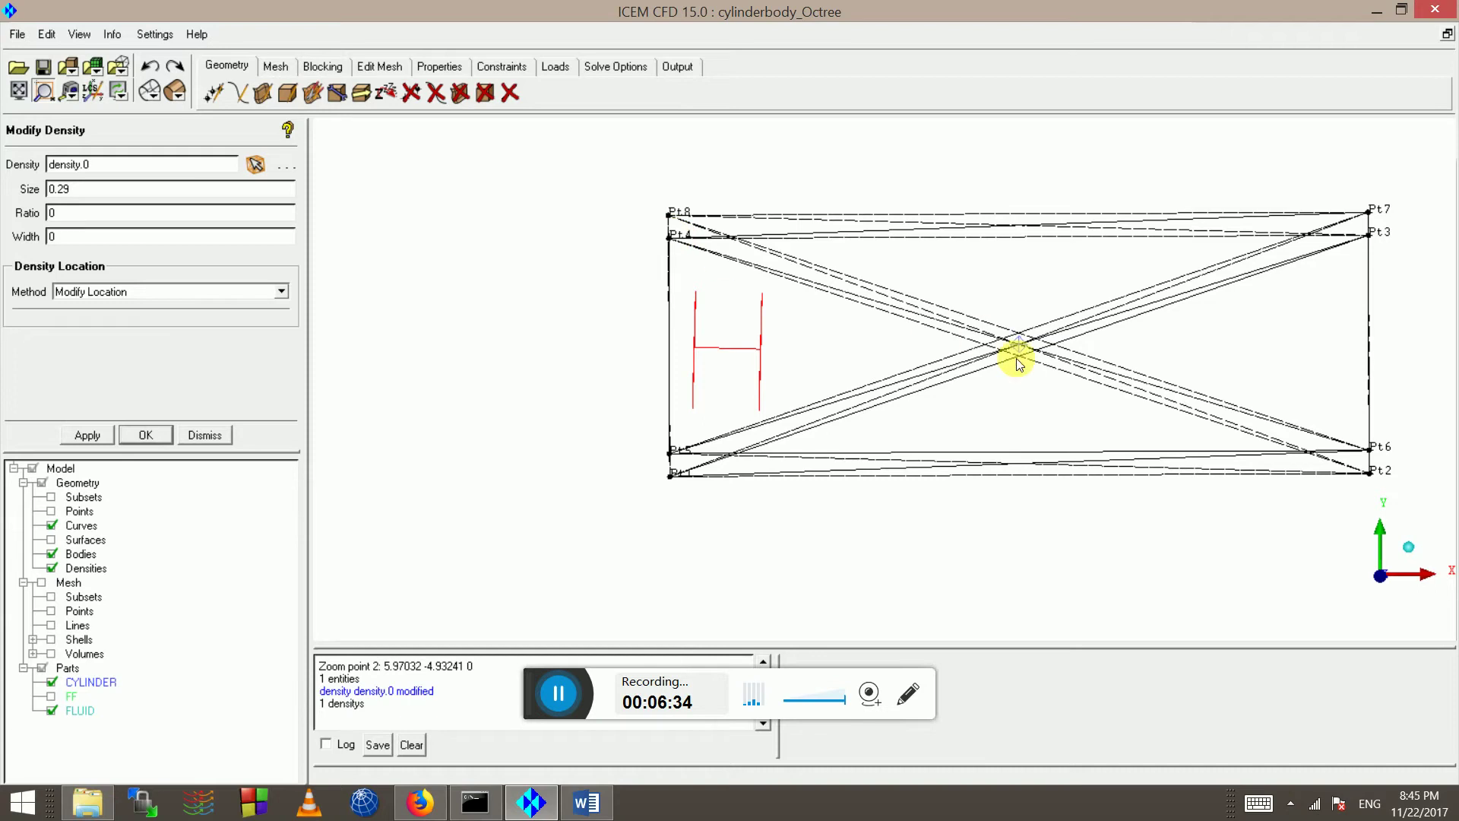
pyautogui.moveTo(1013, 356); pyautogui.dragTo(1070, 305)
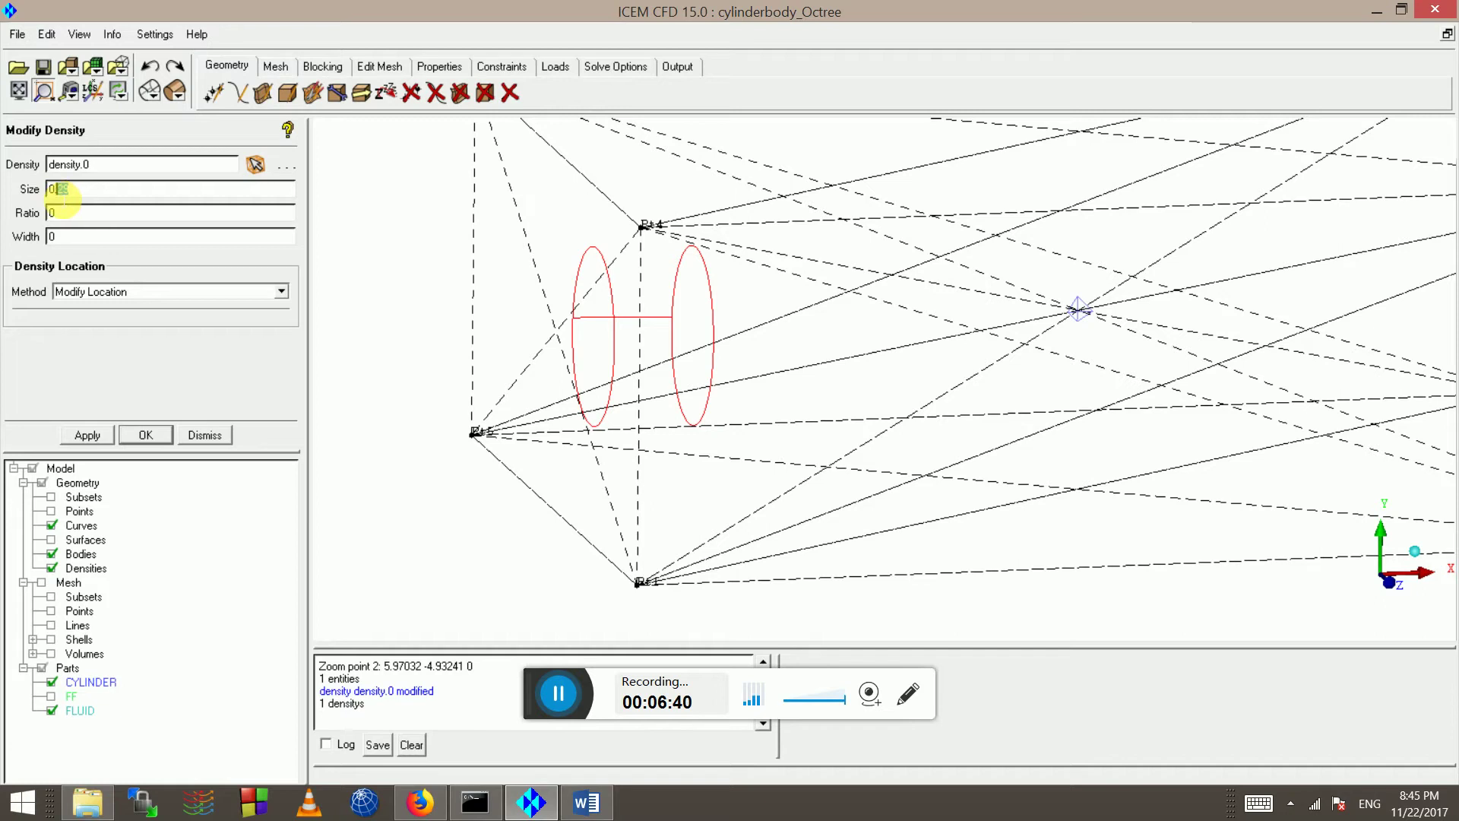
# Try to apply a size of 0..1 and a ratio of 1.2 to the density box
pyautogui.press('BackSpace')
pyautogui.write('.1')
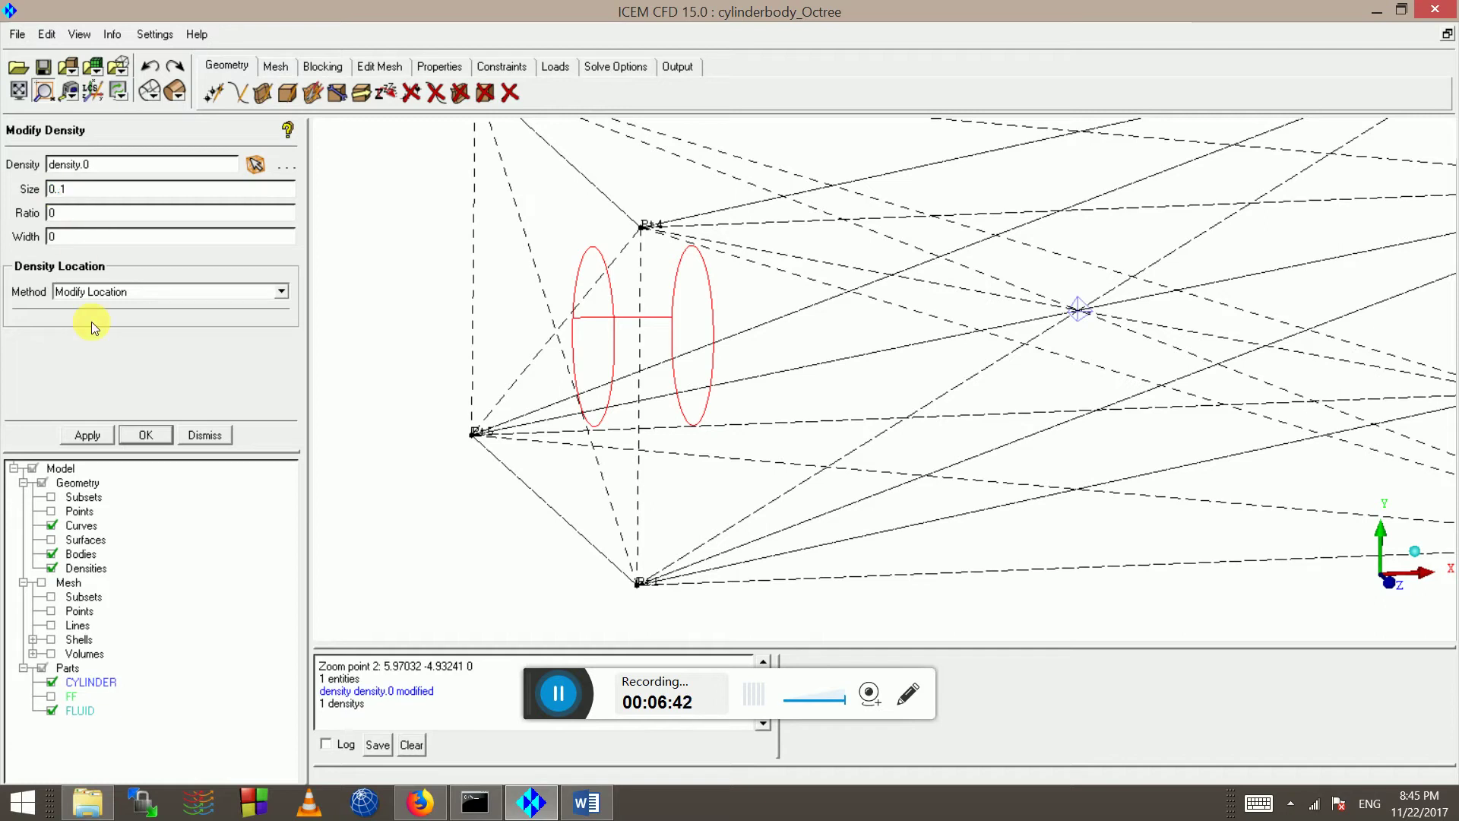
pyautogui.click(76, 221)
pyautogui.click(98, 437)
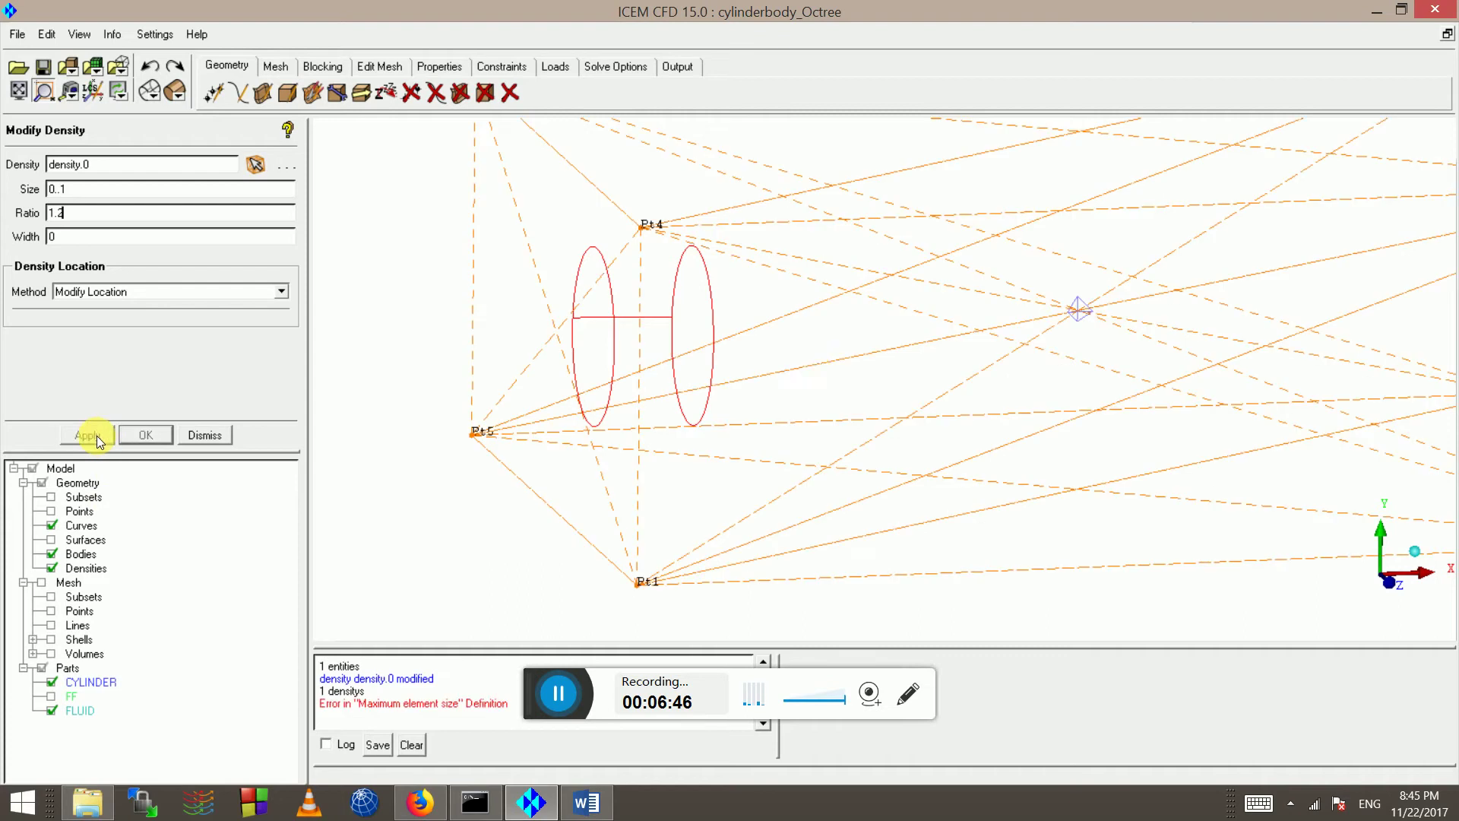
pyautogui.moveTo(1074, 586); pyautogui.dragTo(482, 378)
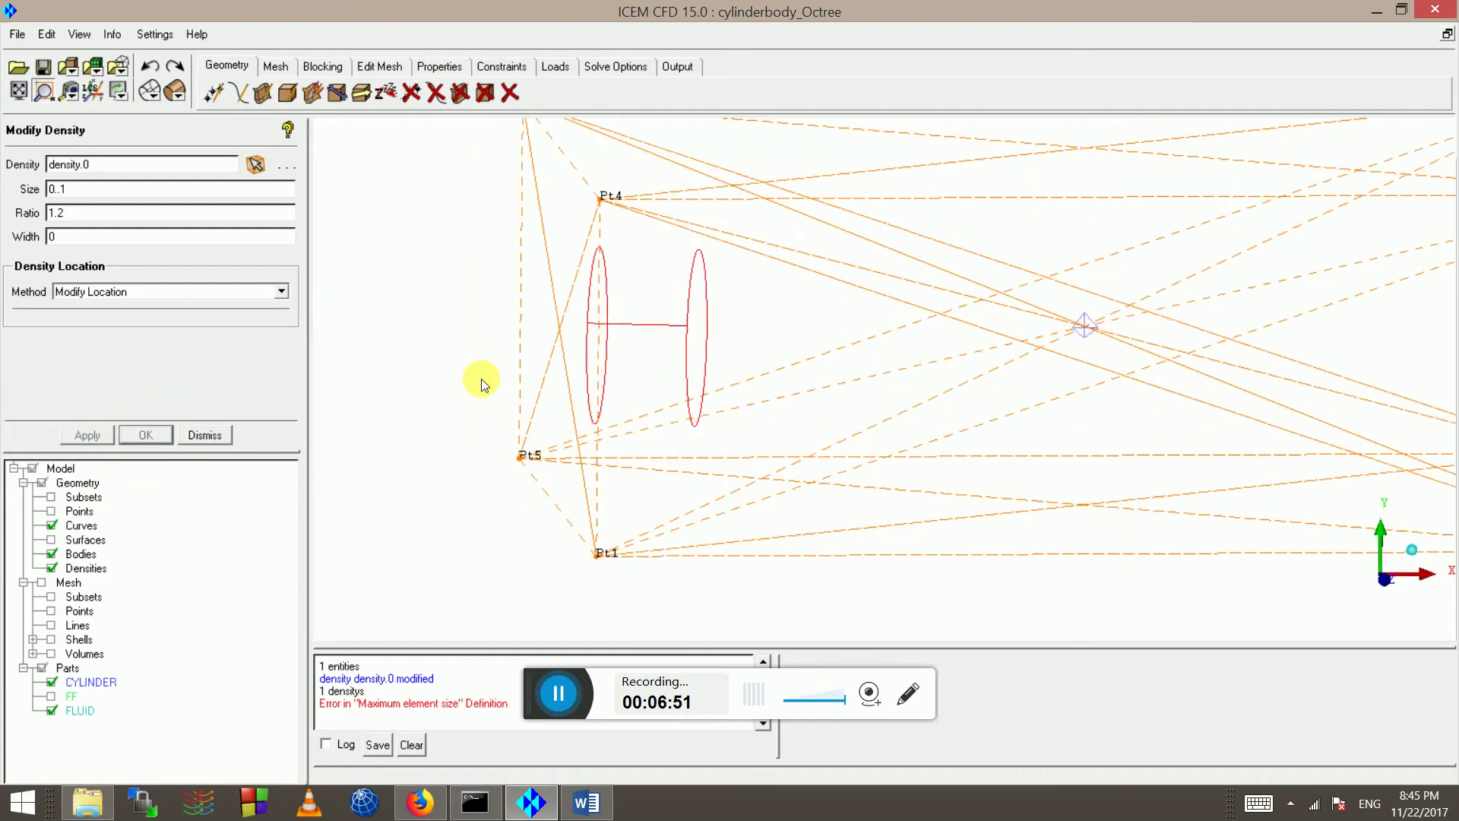
# Toggle the density's tetra size display and compare the marker with the whole density box
pyautogui.rightClick(83, 569)
pyautogui.click(133, 659)
pyautogui.rightClick(82, 571)
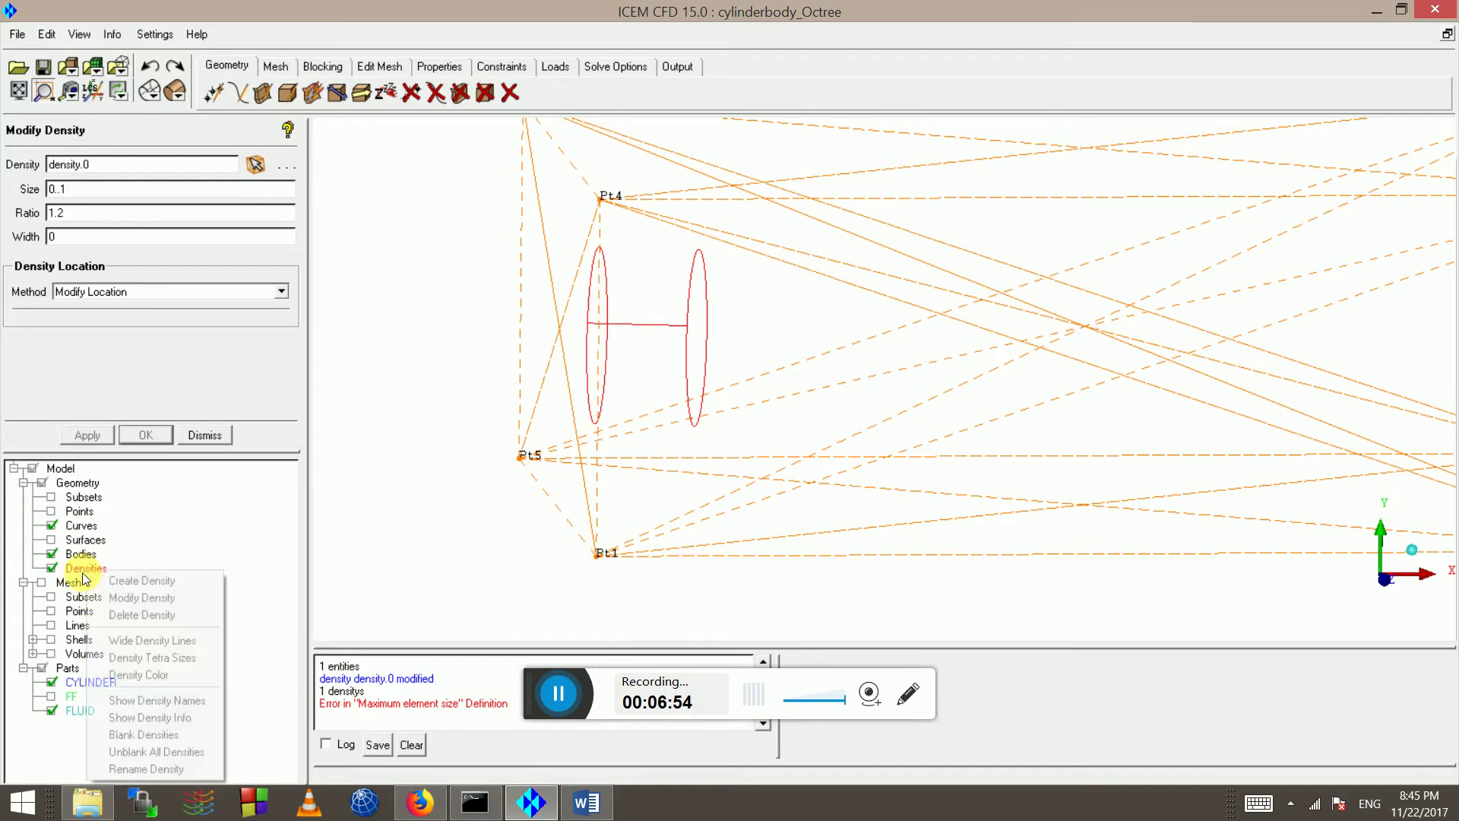
pyautogui.click(140, 662)
pyautogui.scroll(-3, 1043, 431)
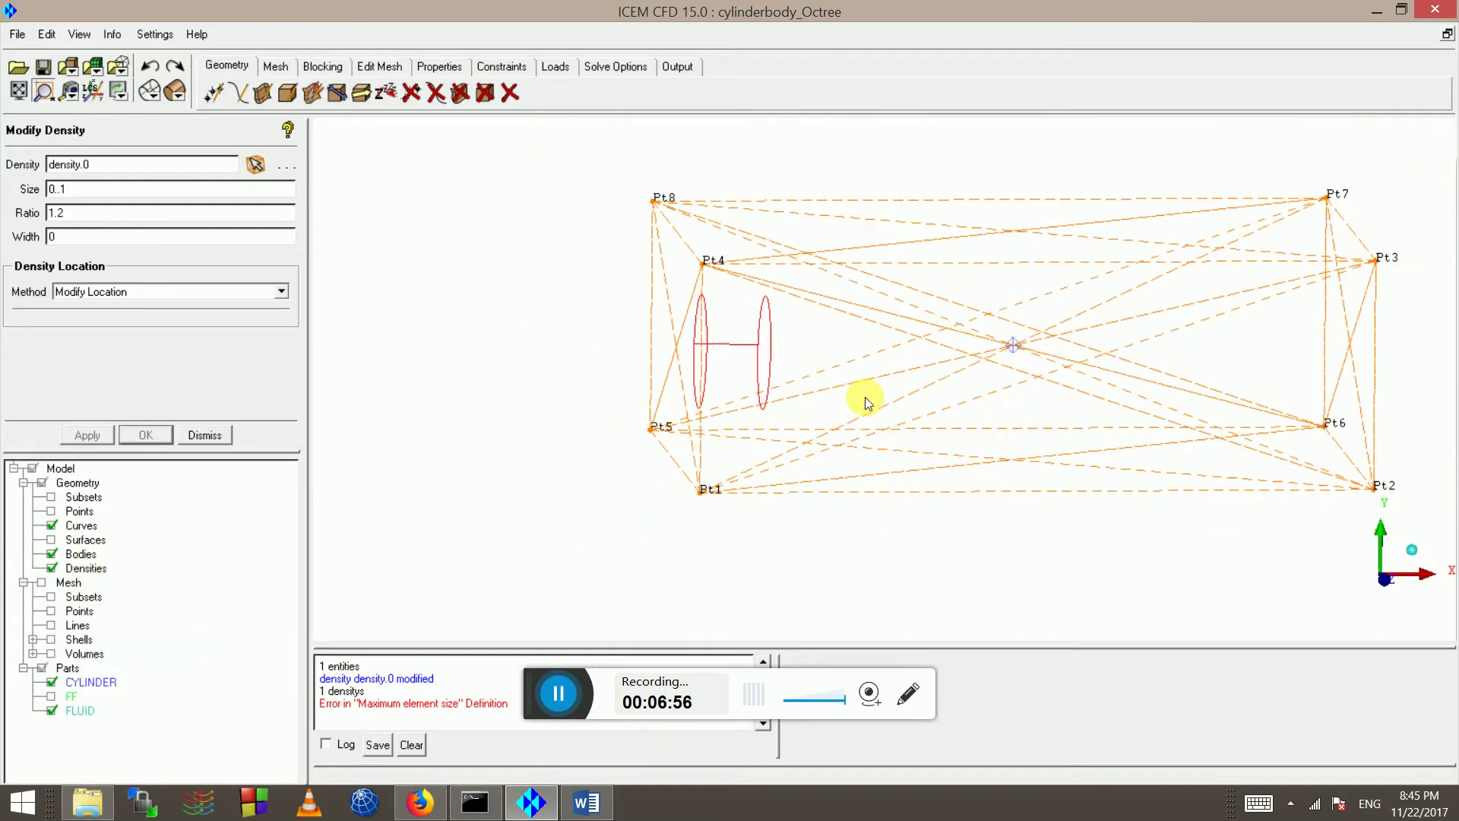
# Try to apply a size of 0..04 to the density box
pyautogui.click(86, 196)
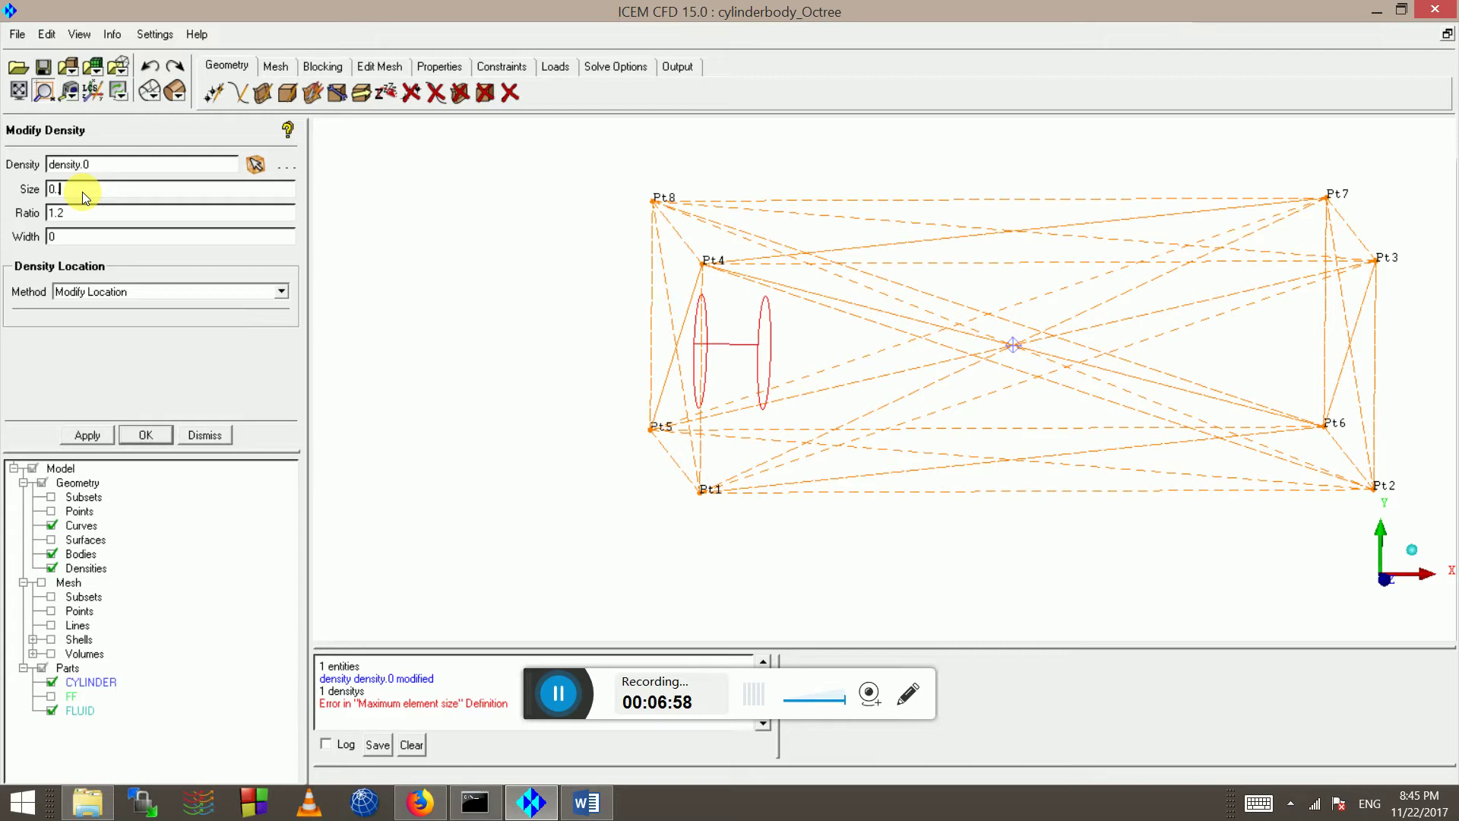
pyautogui.write('4')
pyautogui.click(88, 436)
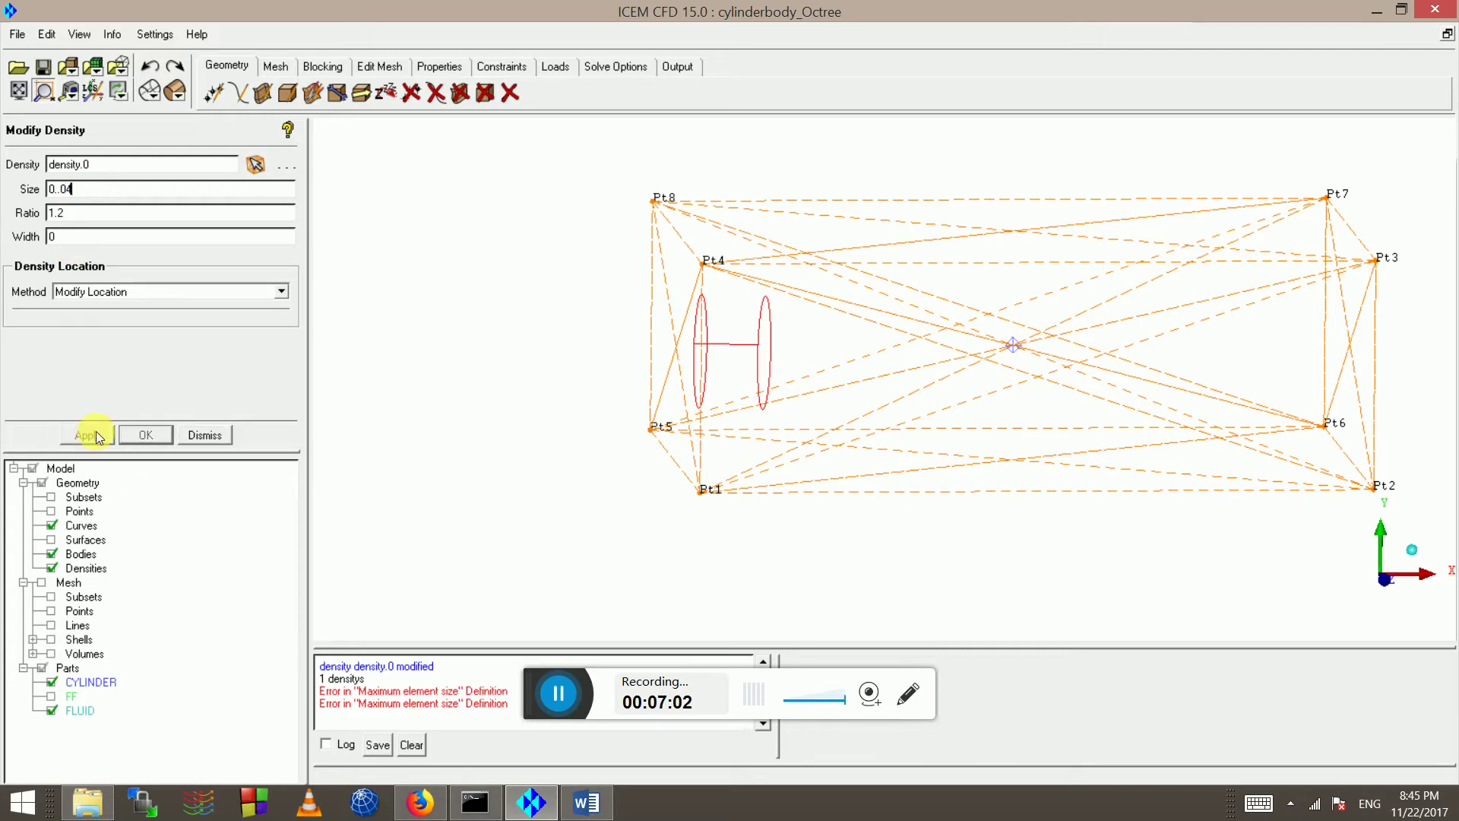
pyautogui.moveTo(951, 279); pyautogui.dragTo(475, 202)
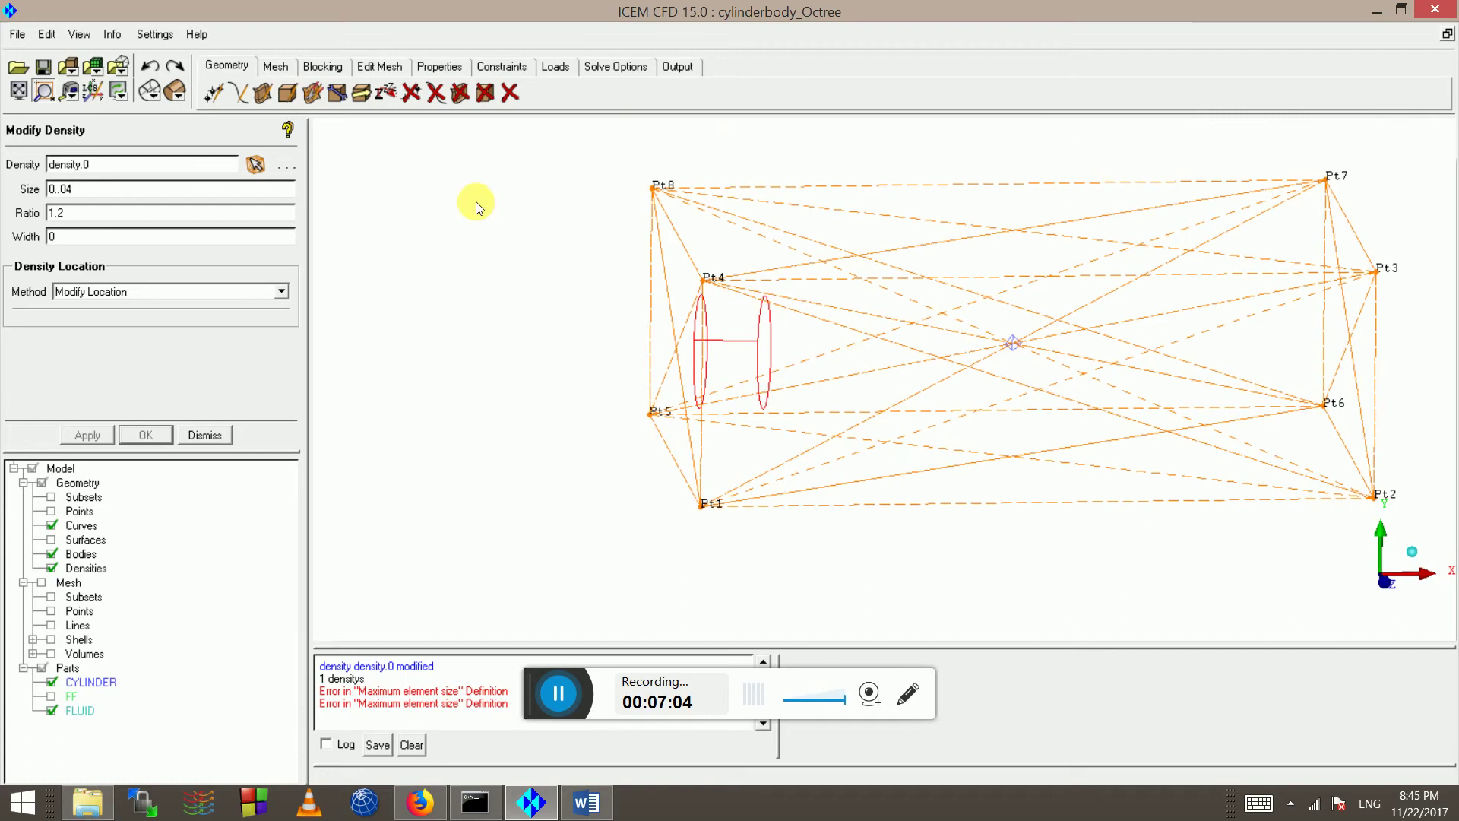
# Reselect the density box and apply a size of 0.1 to it
pyautogui.click(255, 165)
pyautogui.click(992, 307)
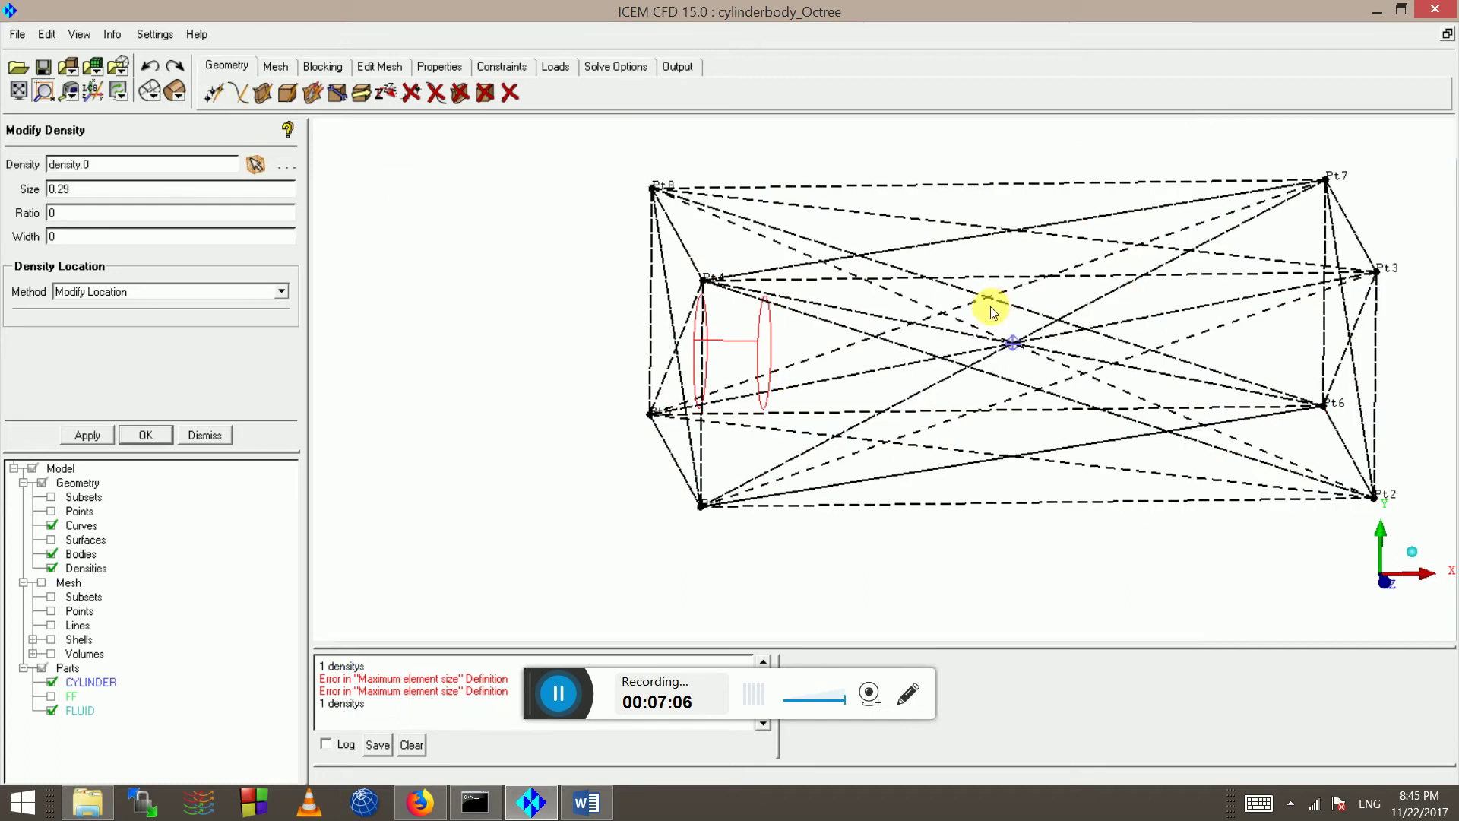
pyautogui.press('BackSpace')
pyautogui.press('BackSpace')
pyautogui.write('04')
pyautogui.click(105, 427)
pyautogui.scroll(3, 1092, 374)
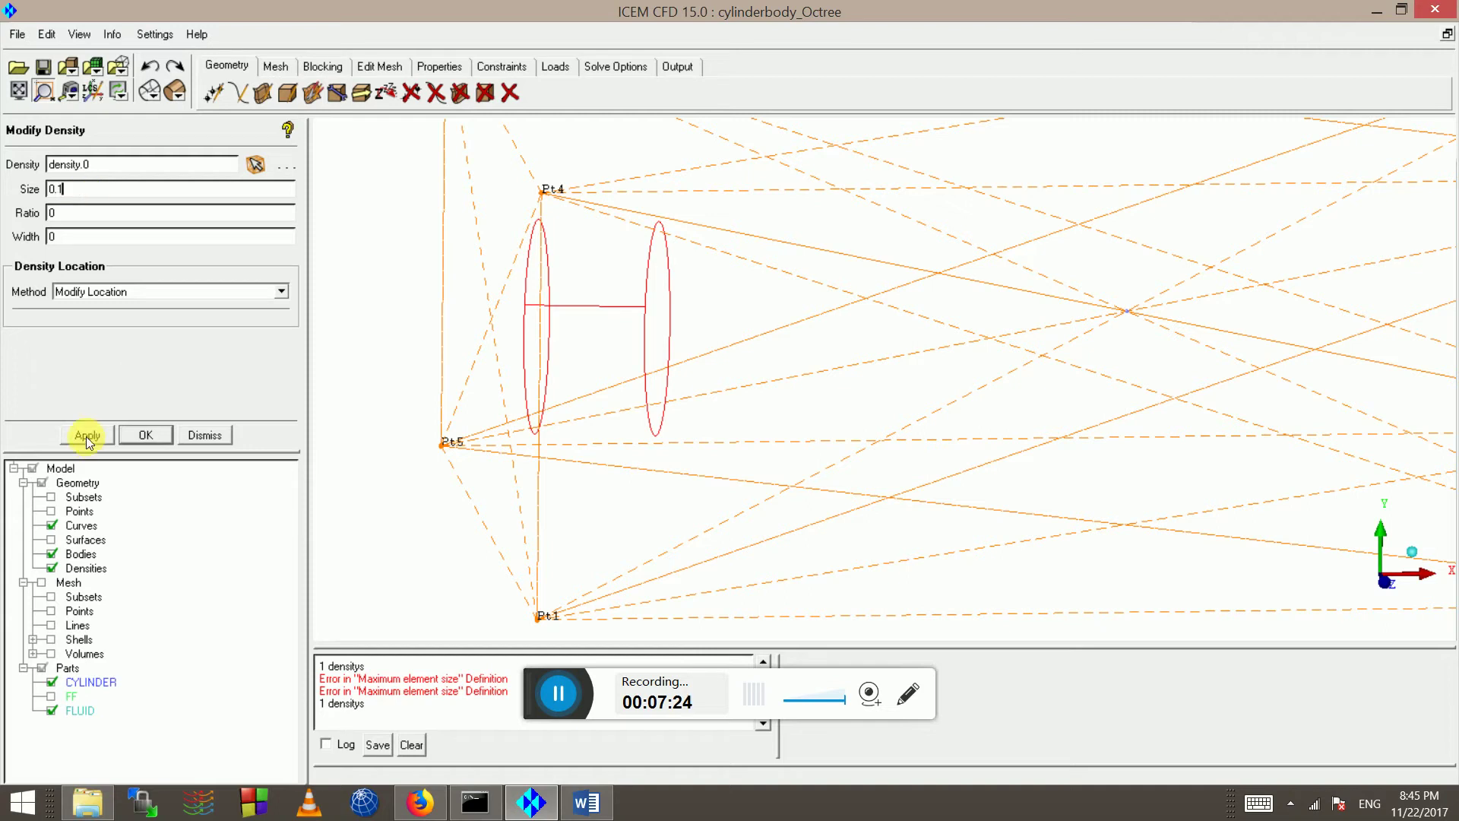
pyautogui.click(255, 164)
pyautogui.middleClick(934, 253)
pyautogui.doubleClick(82, 192)
pyautogui.write('0.04')
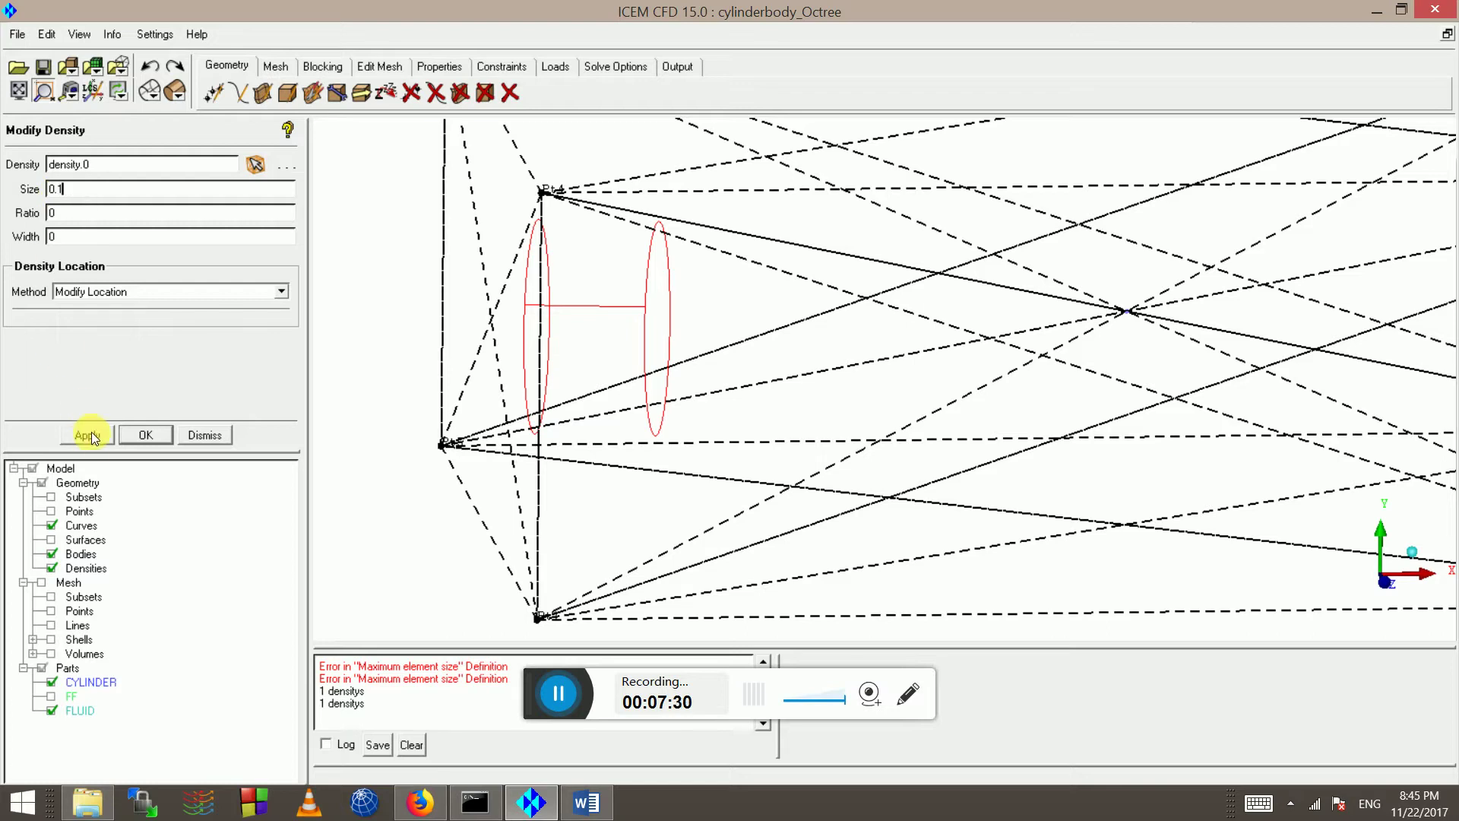
pyautogui.moveTo(1079, 365); pyautogui.dragTo(671, 293)
pyautogui.scroll(-2, 532, 281)
# Hide the densities and compute a Tetra/Mixed volume mesh with the Quick (Delaunay) method from the existing mesh
pyautogui.click(291, 66)
pyautogui.click(387, 92)
pyautogui.click(52, 568)
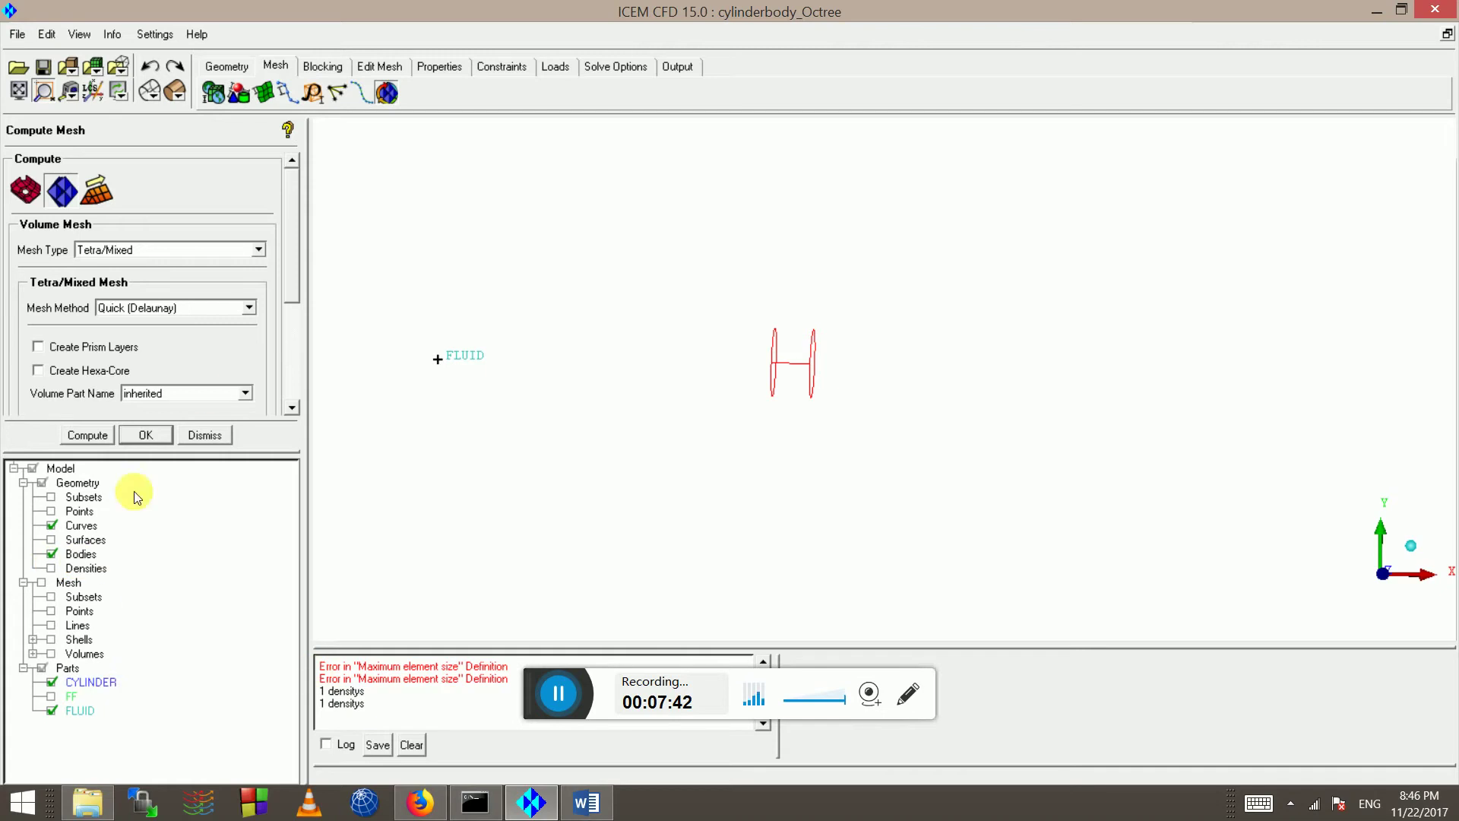
pyautogui.moveTo(285, 275); pyautogui.dragTo(301, 344)
pyautogui.click(88, 434)
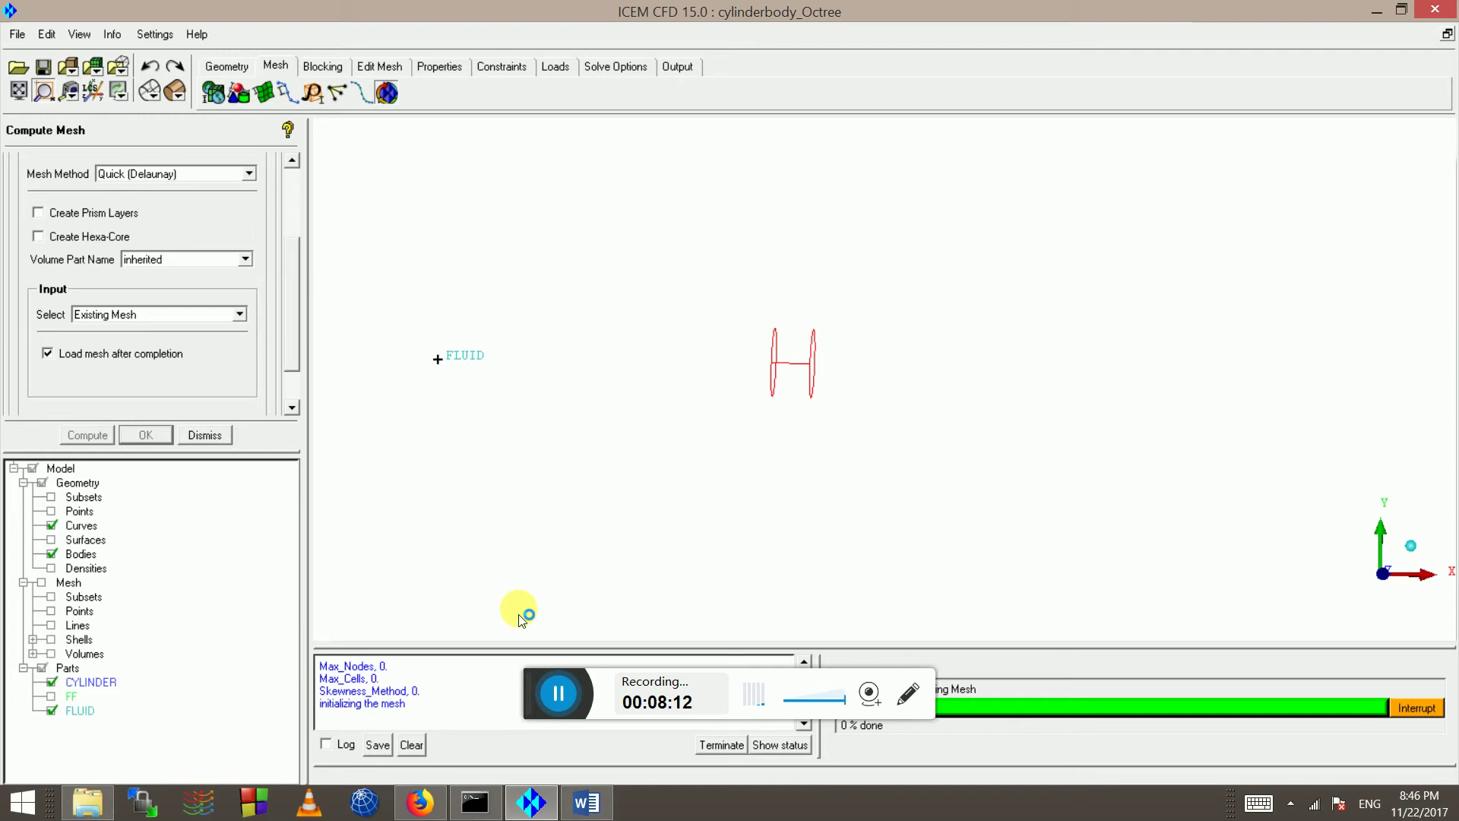
pyautogui.click(565, 704)
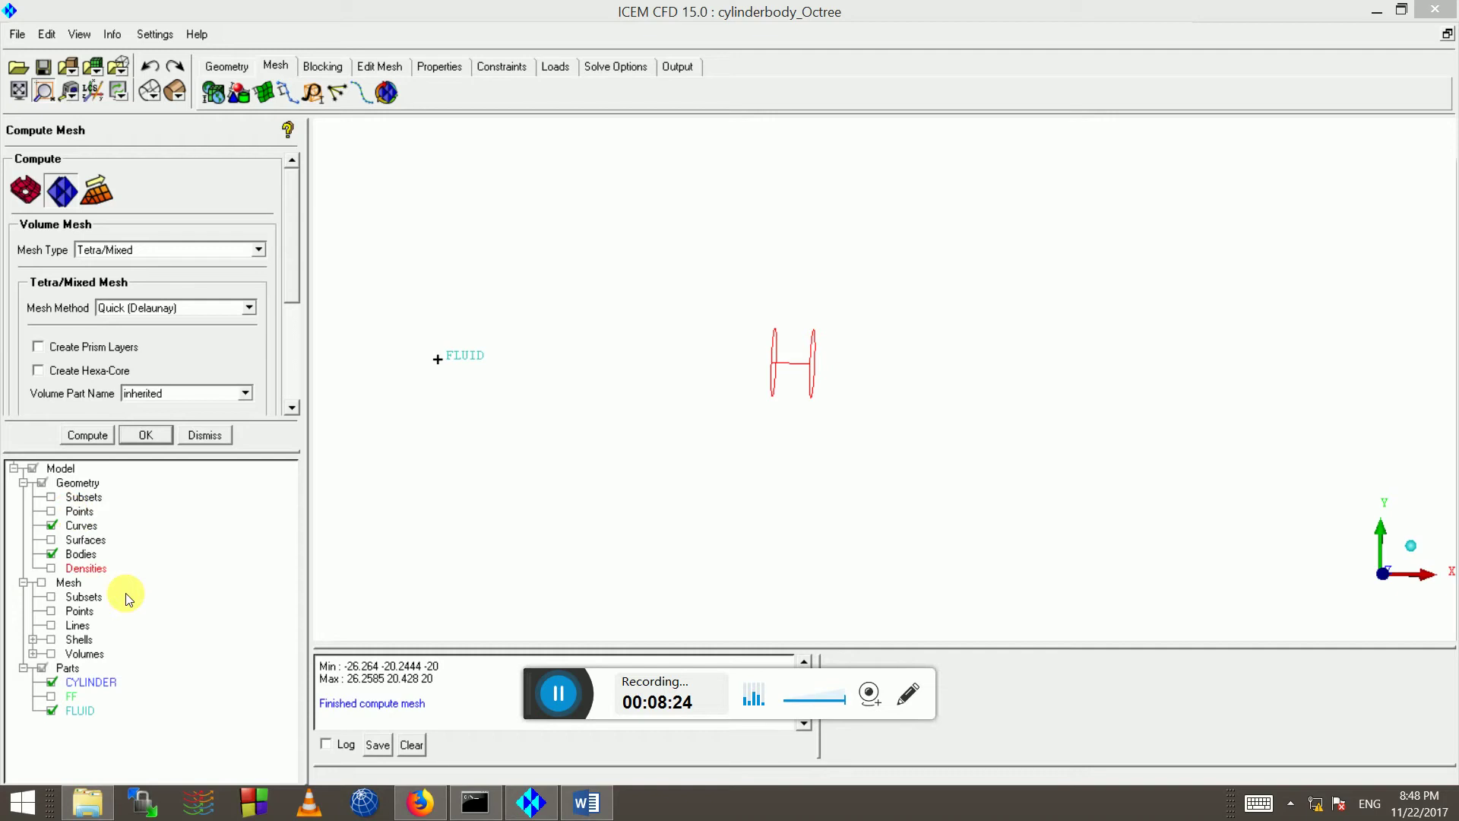
# Set up a mesh cut plane at the middle Z plane, showing whole elements
pyautogui.rightClick(84, 584)
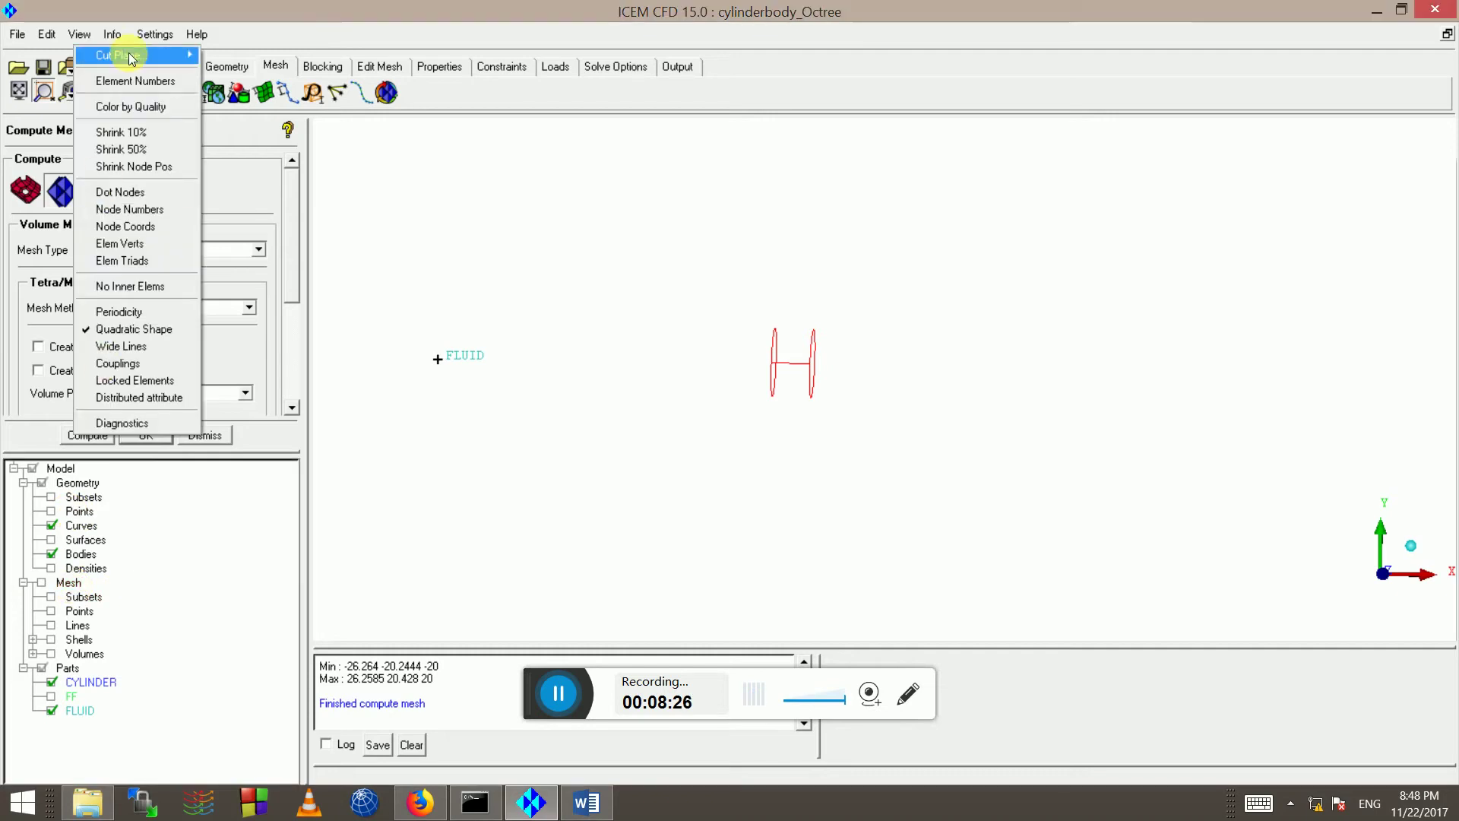
pyautogui.click(240, 74)
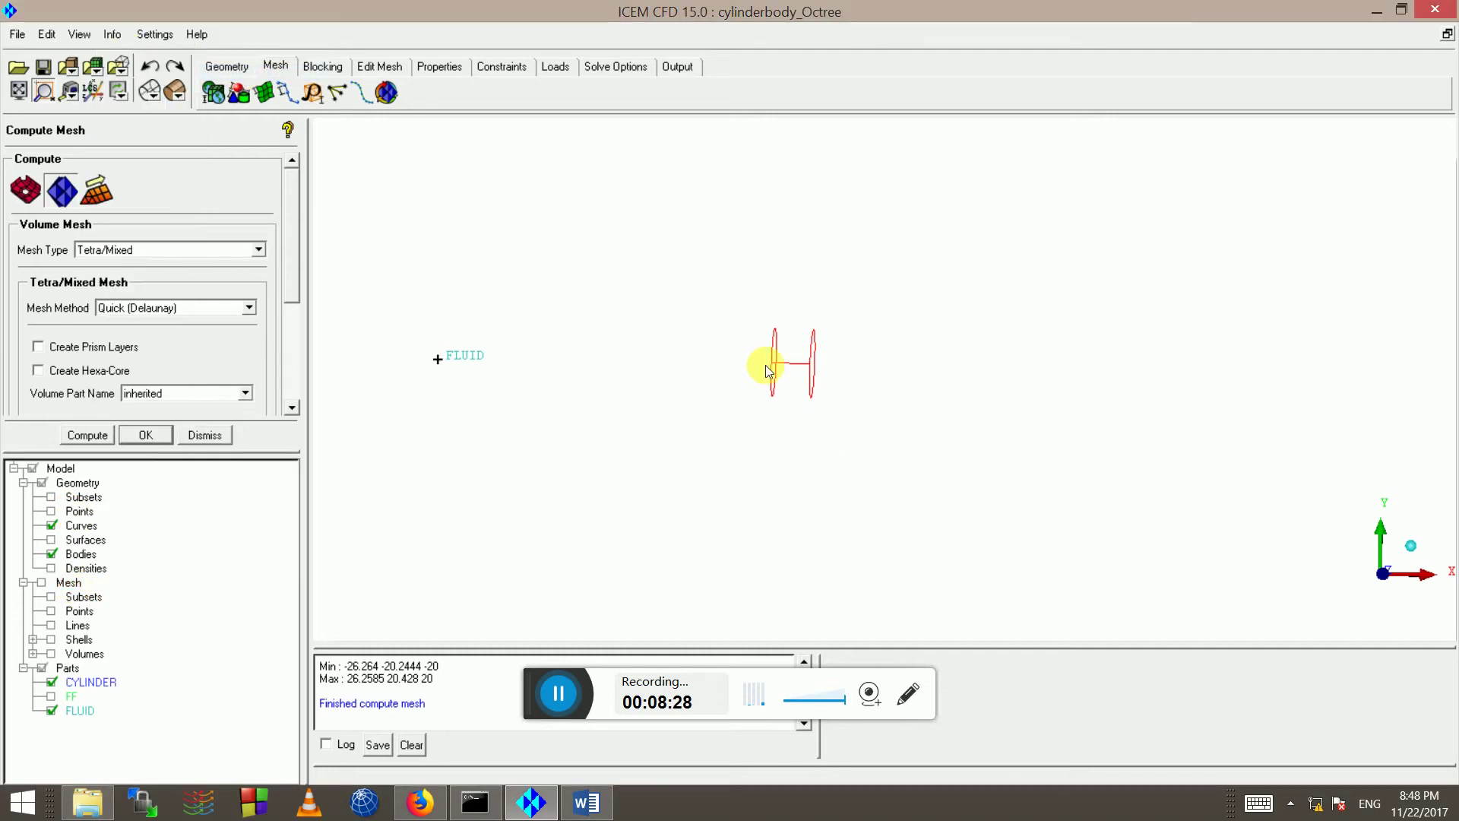
pyautogui.rightClick(87, 591)
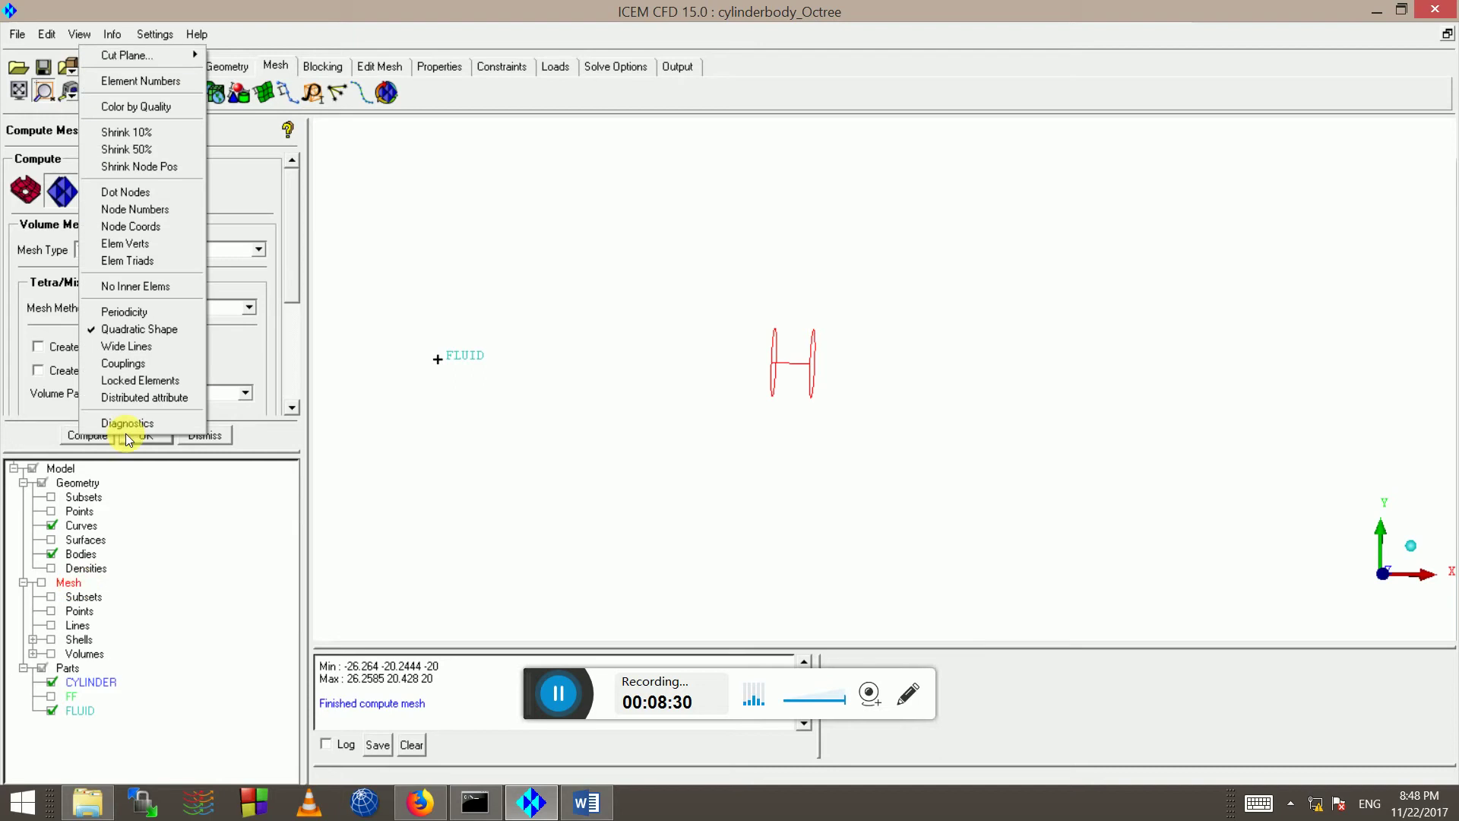
pyautogui.moveTo(144, 55)
pyautogui.click(244, 58)
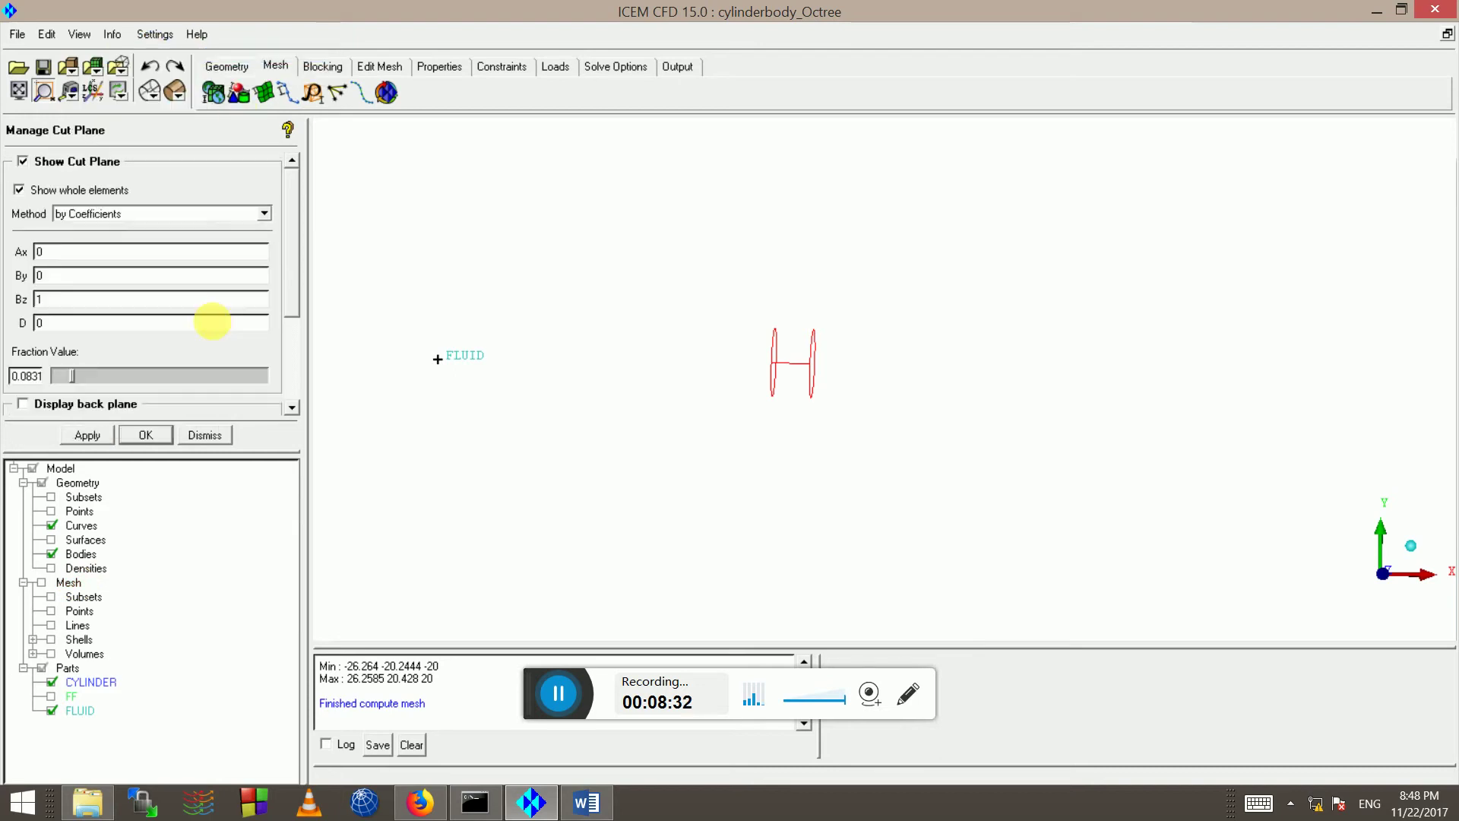
pyautogui.click(105, 214)
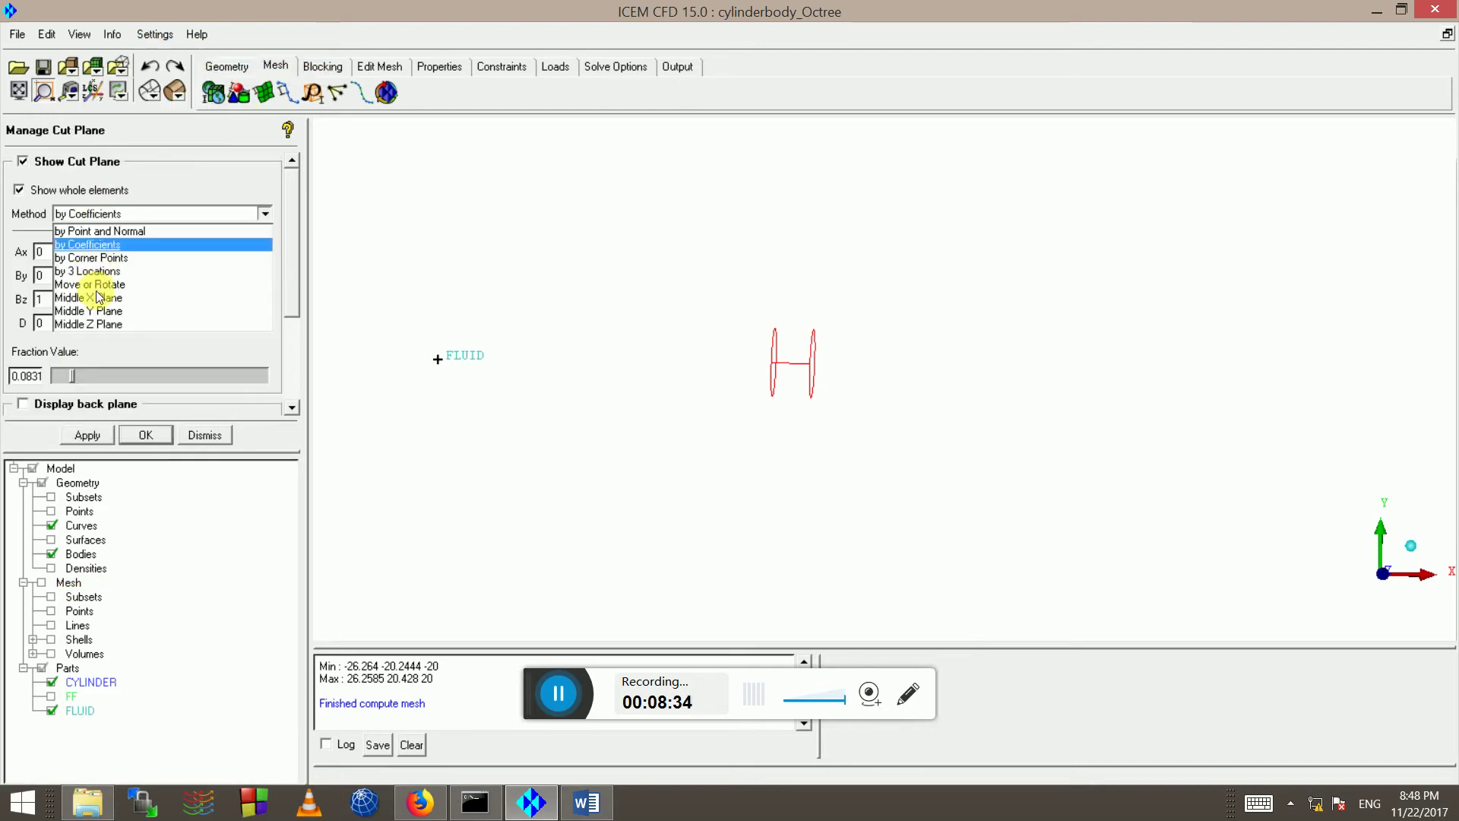
pyautogui.click(94, 323)
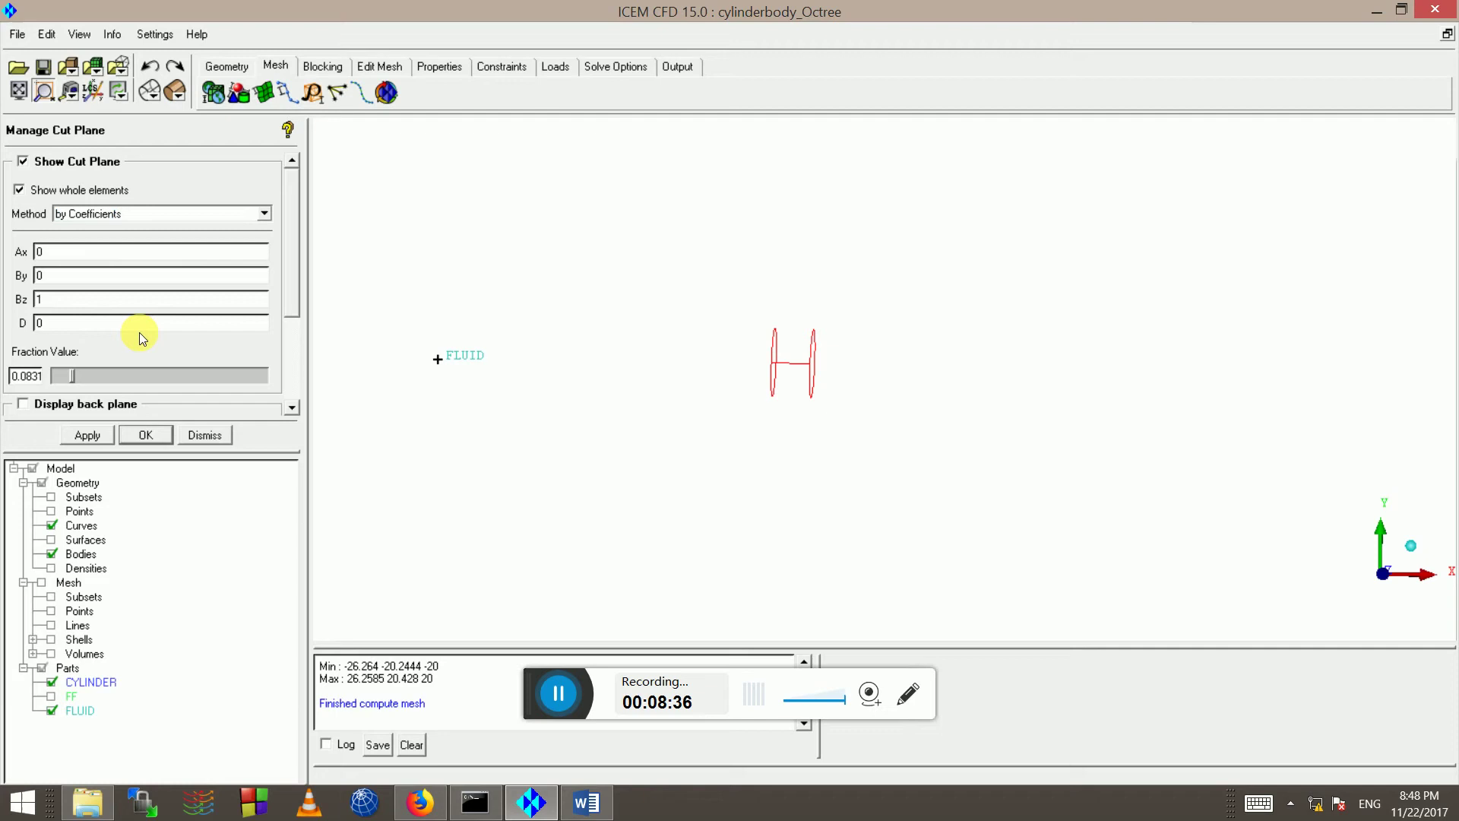
# Show the shell mesh and the FF part, with the whole domain fitted in view
pyautogui.click(53, 640)
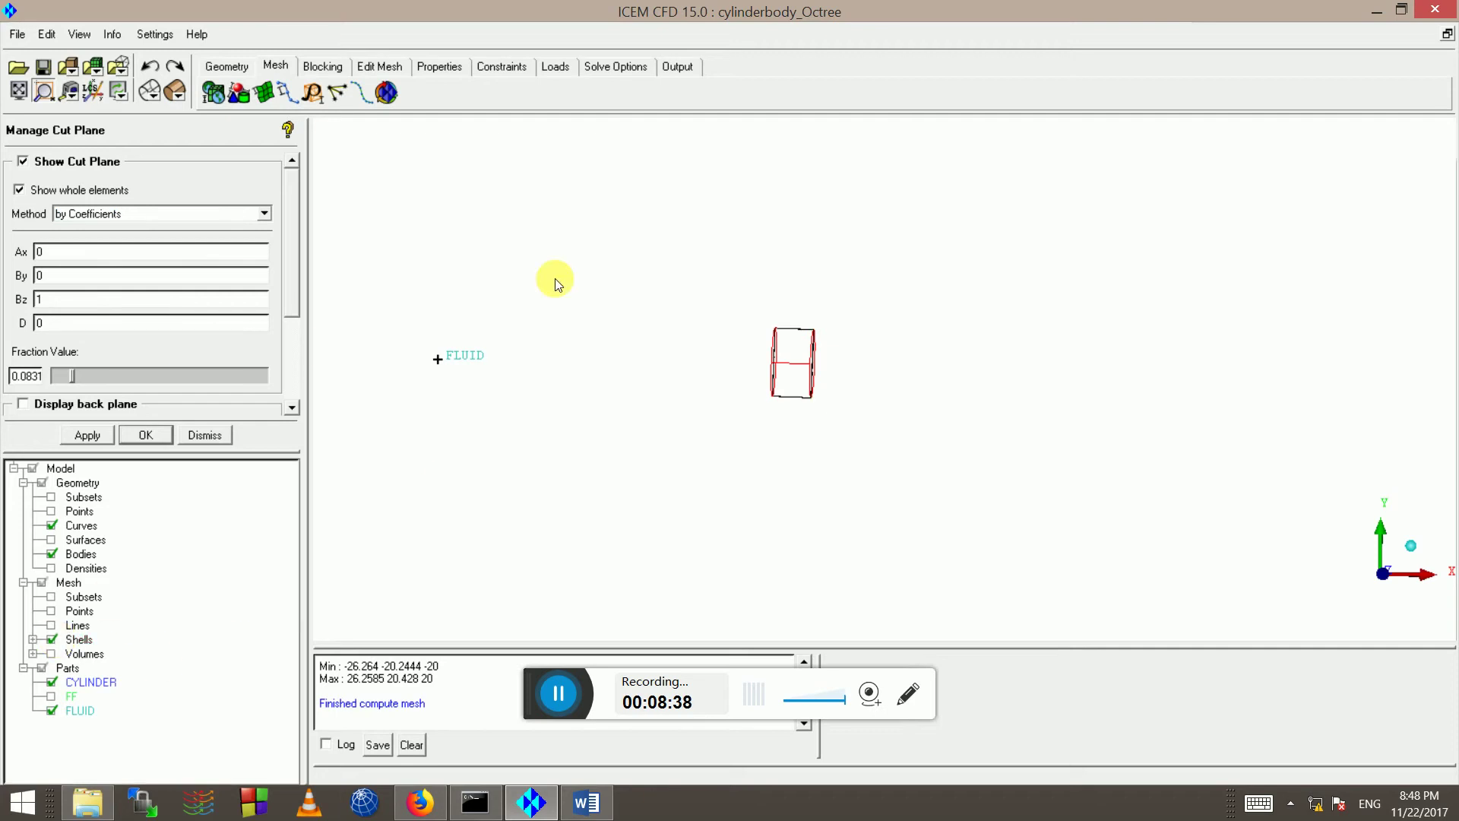
pyautogui.moveTo(746, 248)
pyautogui.mouseDown()
pyautogui.moveTo(741, 308)
pyautogui.moveTo(700, 303)
pyautogui.mouseUp()
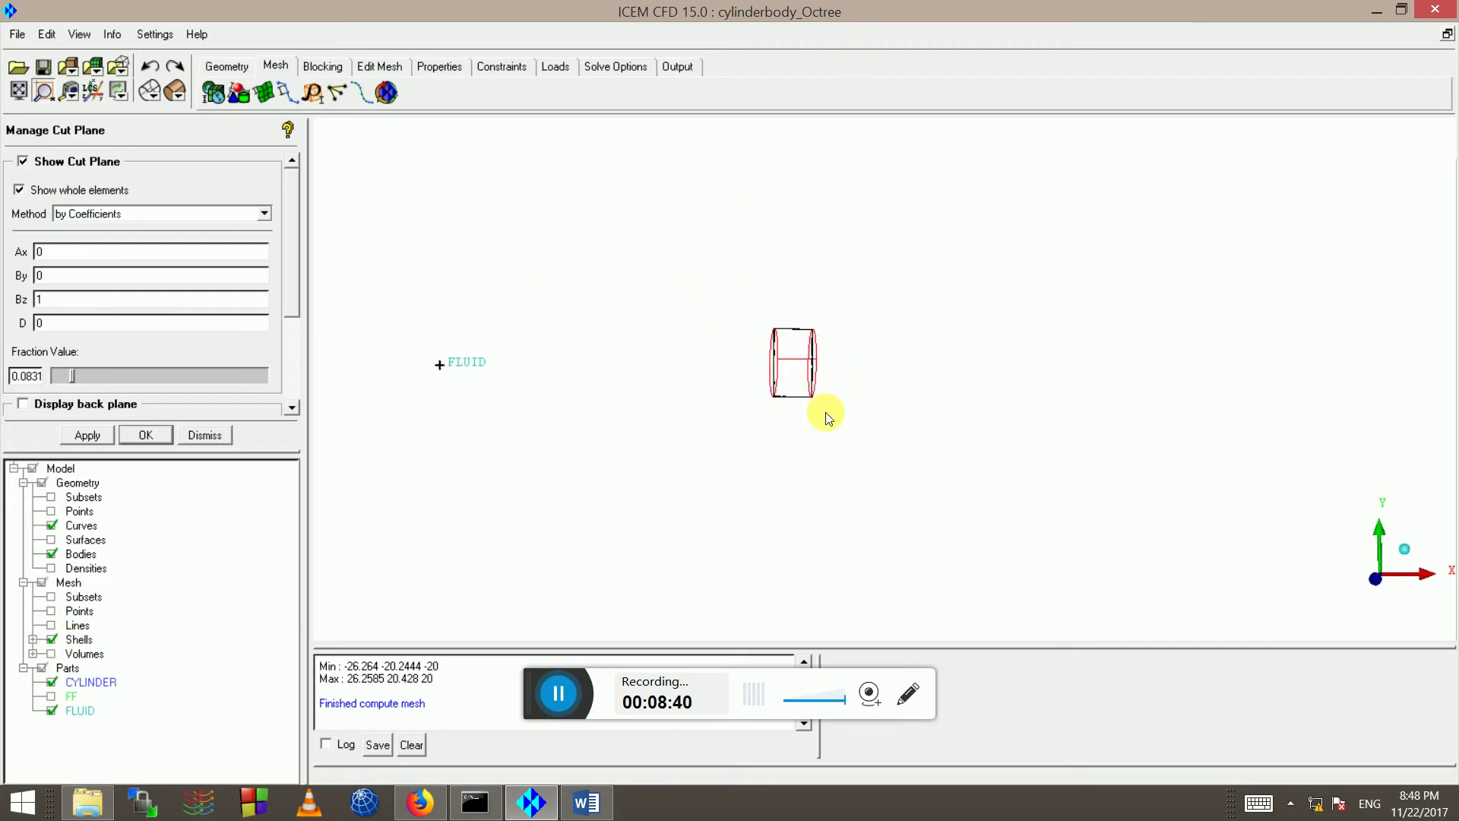
pyautogui.click(18, 92)
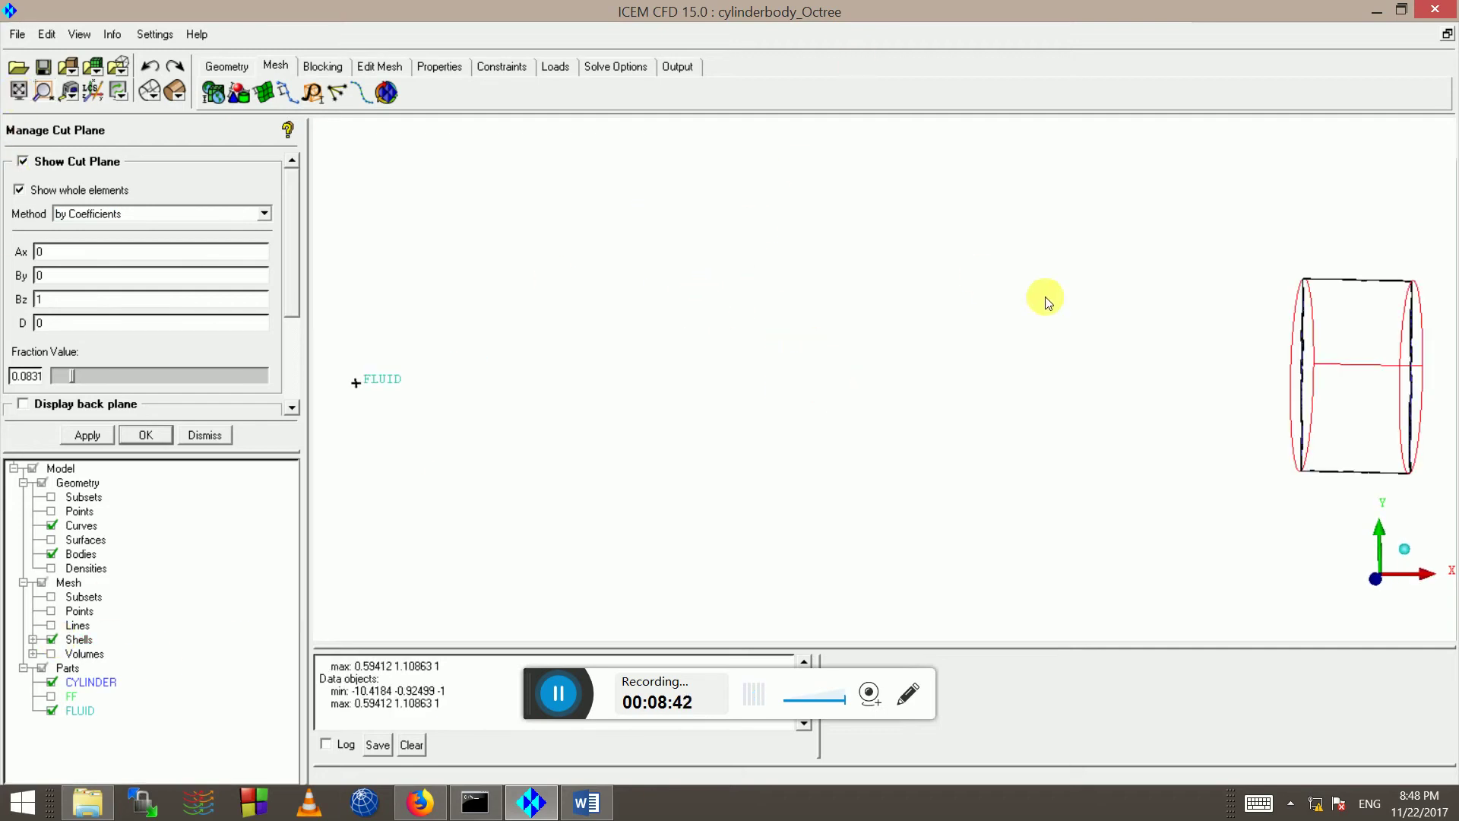
pyautogui.click(50, 709)
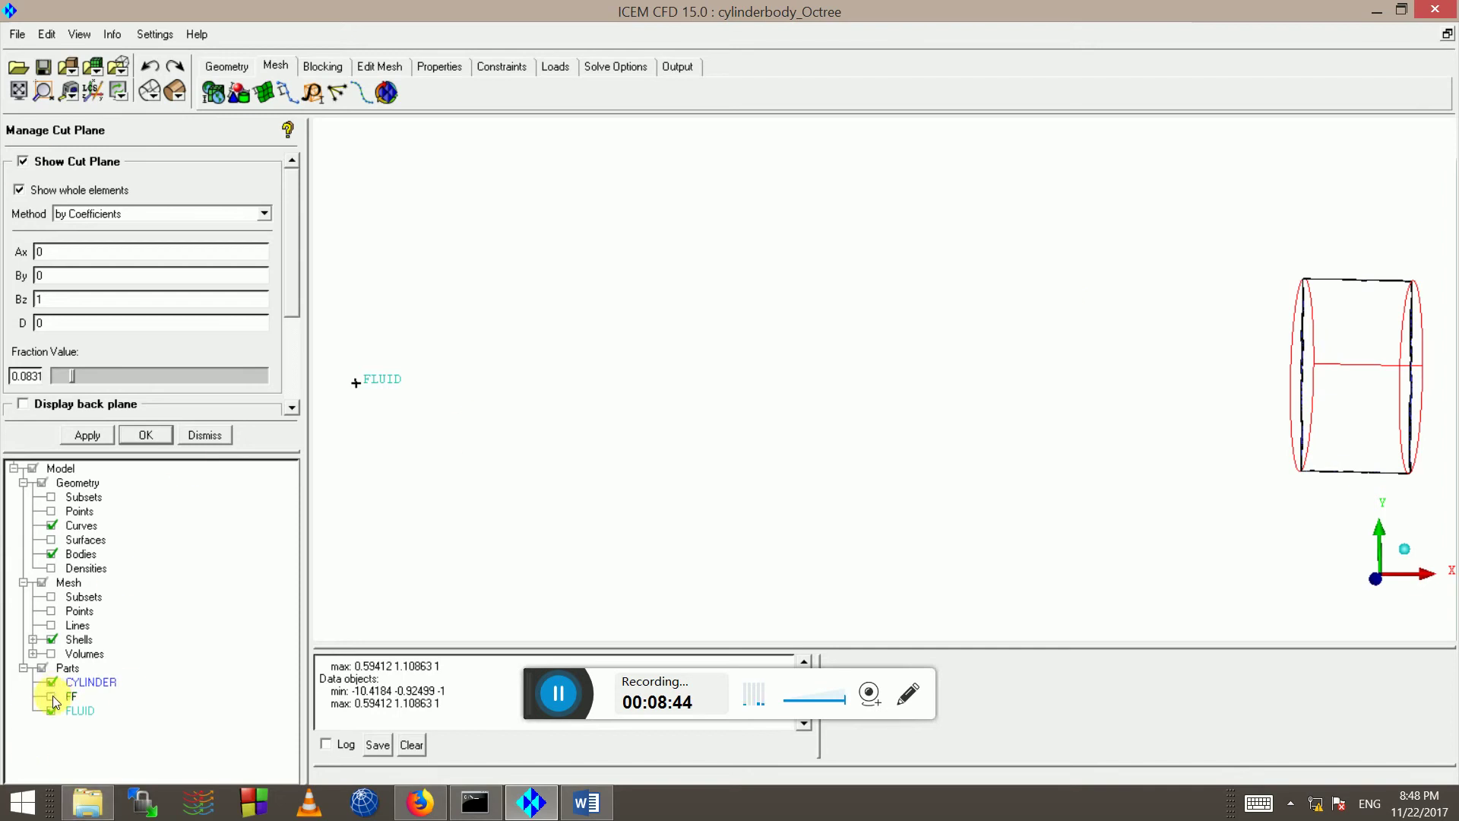
pyautogui.click(57, 700)
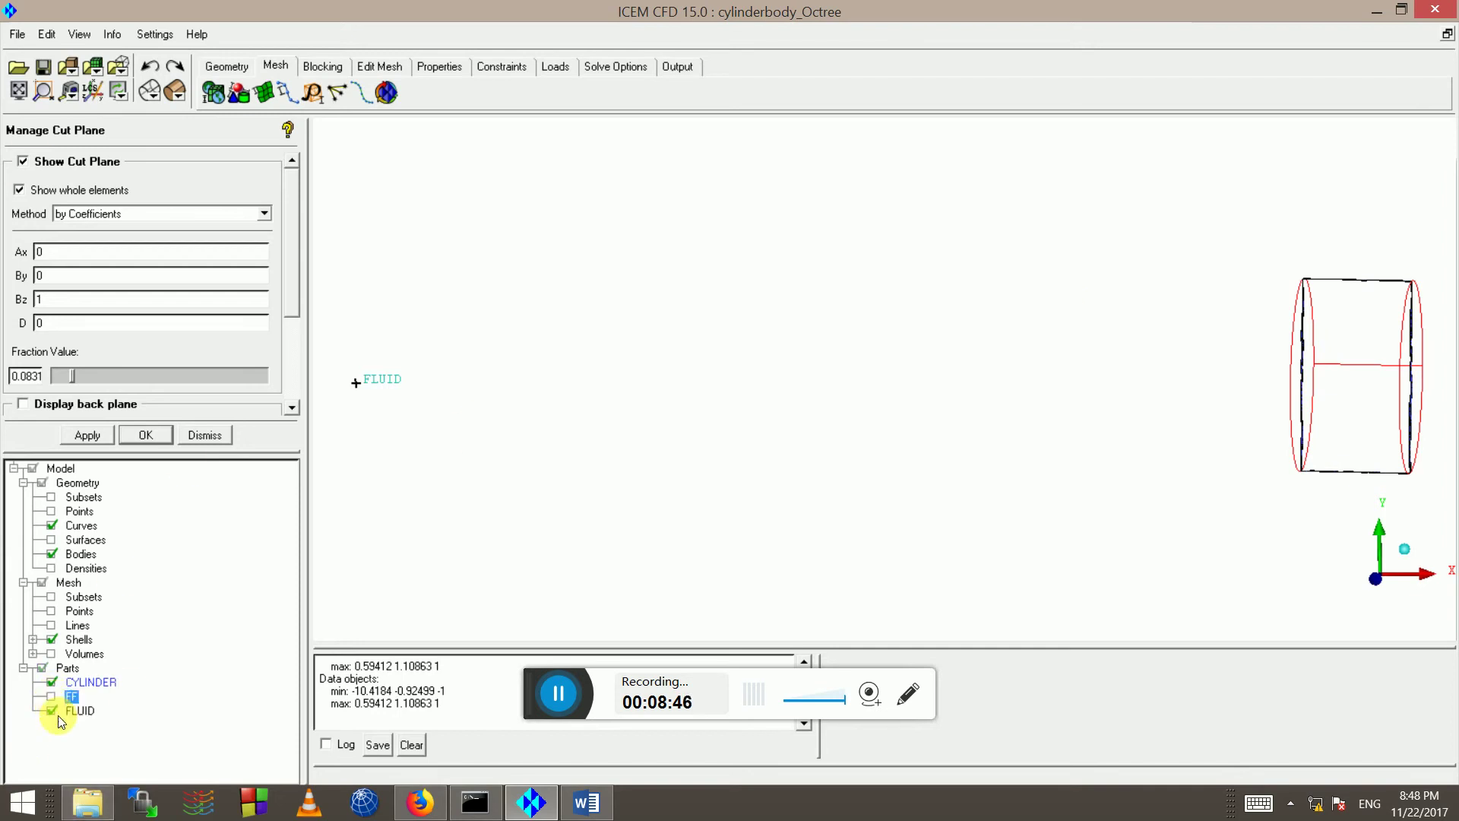
pyautogui.click(51, 696)
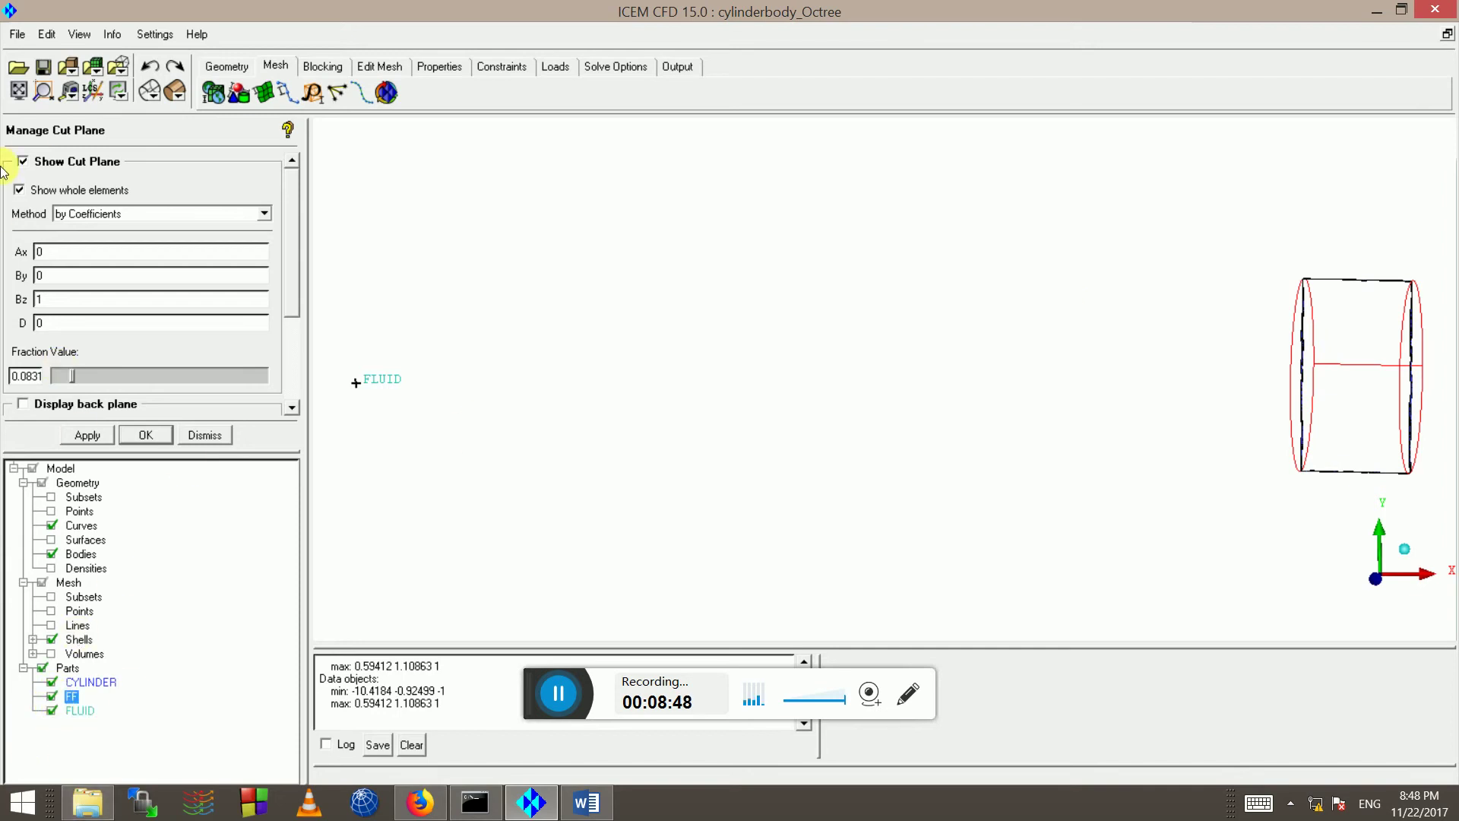
pyautogui.click(15, 89)
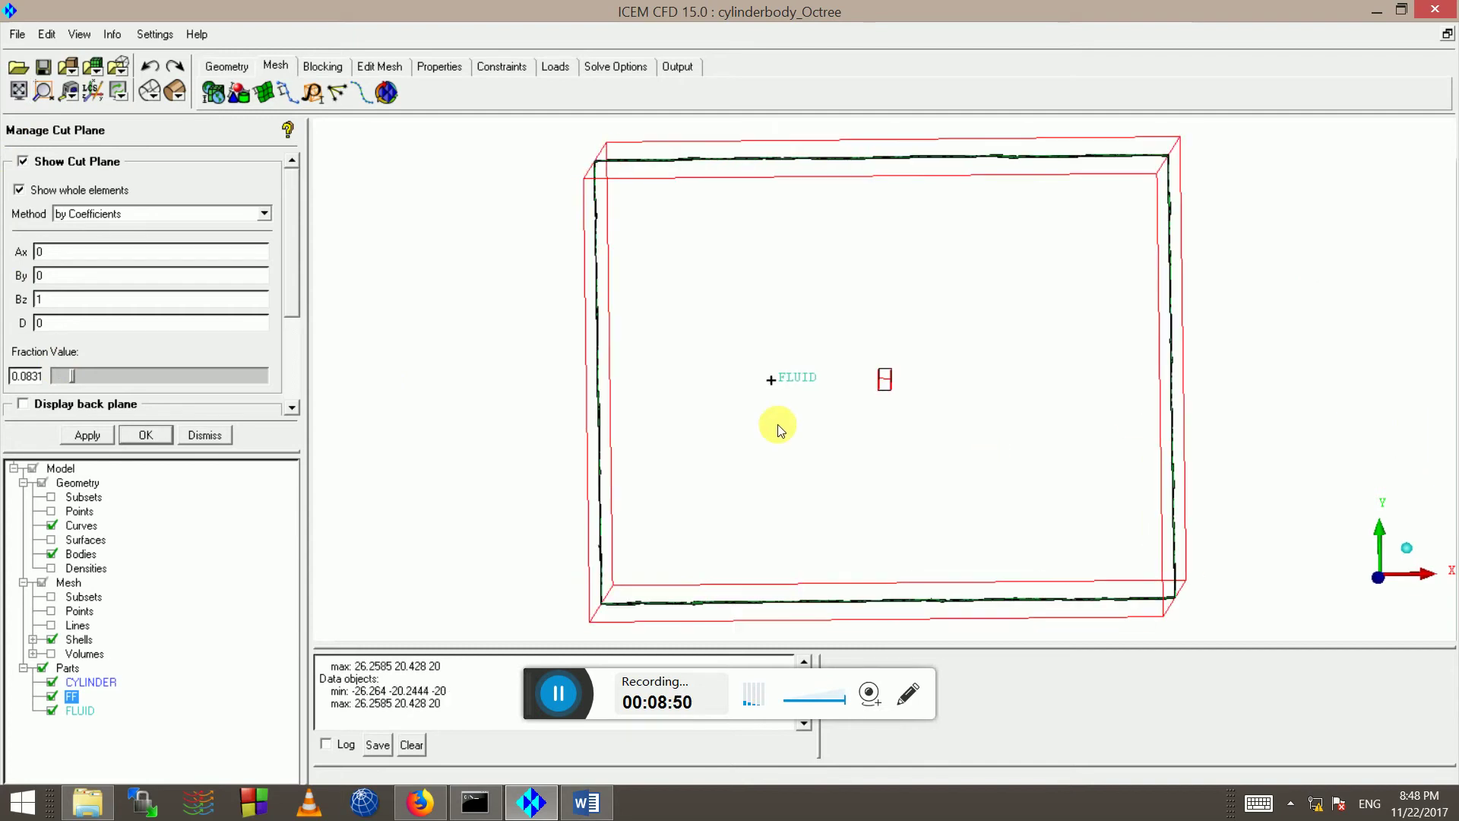
# Look at the domain along the Z axis and display all volume elements on the cut plane
pyautogui.click(1379, 581)
pyautogui.click(1378, 539)
pyautogui.click(52, 653)
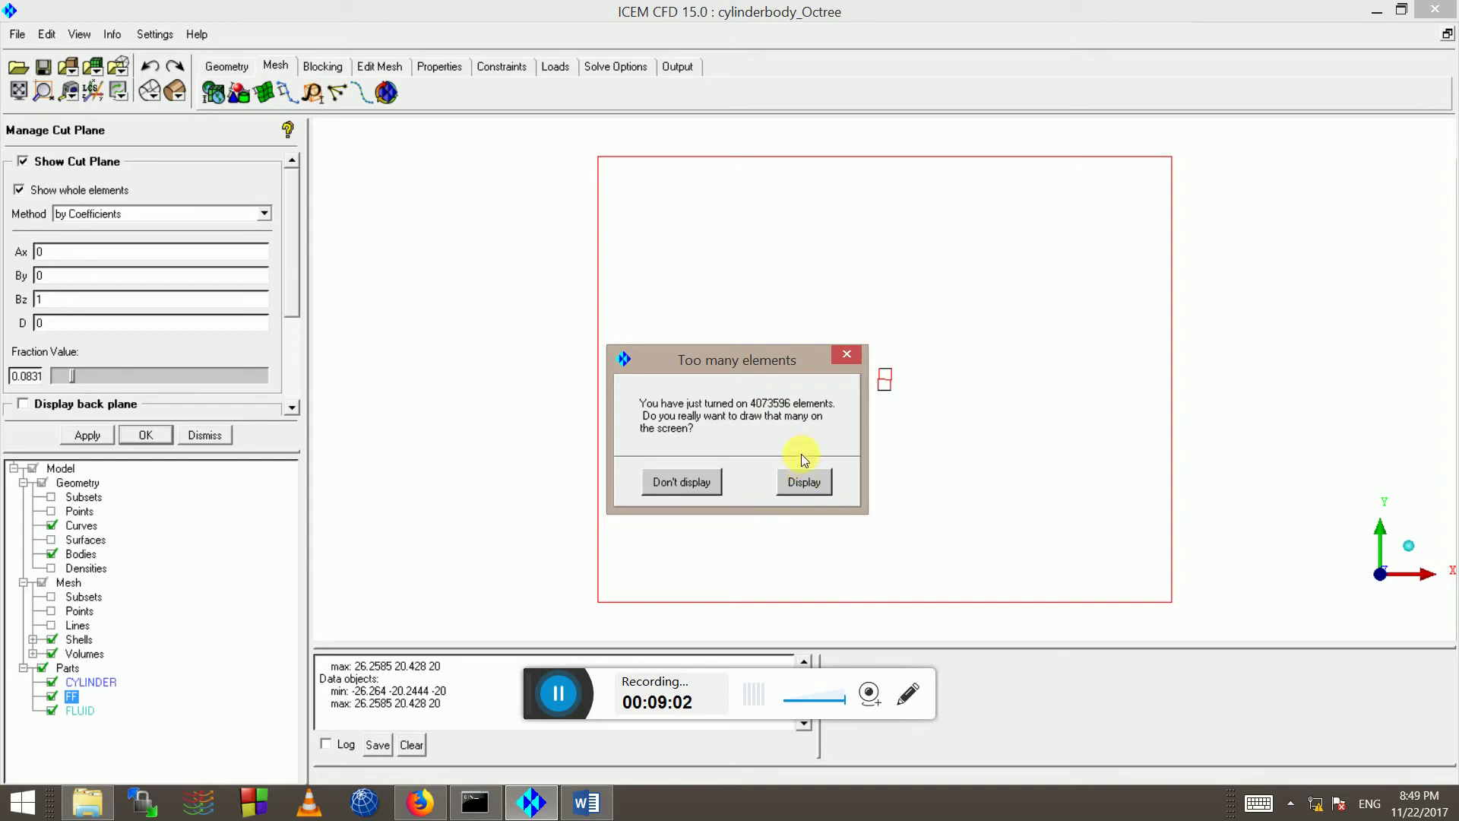
pyautogui.click(803, 484)
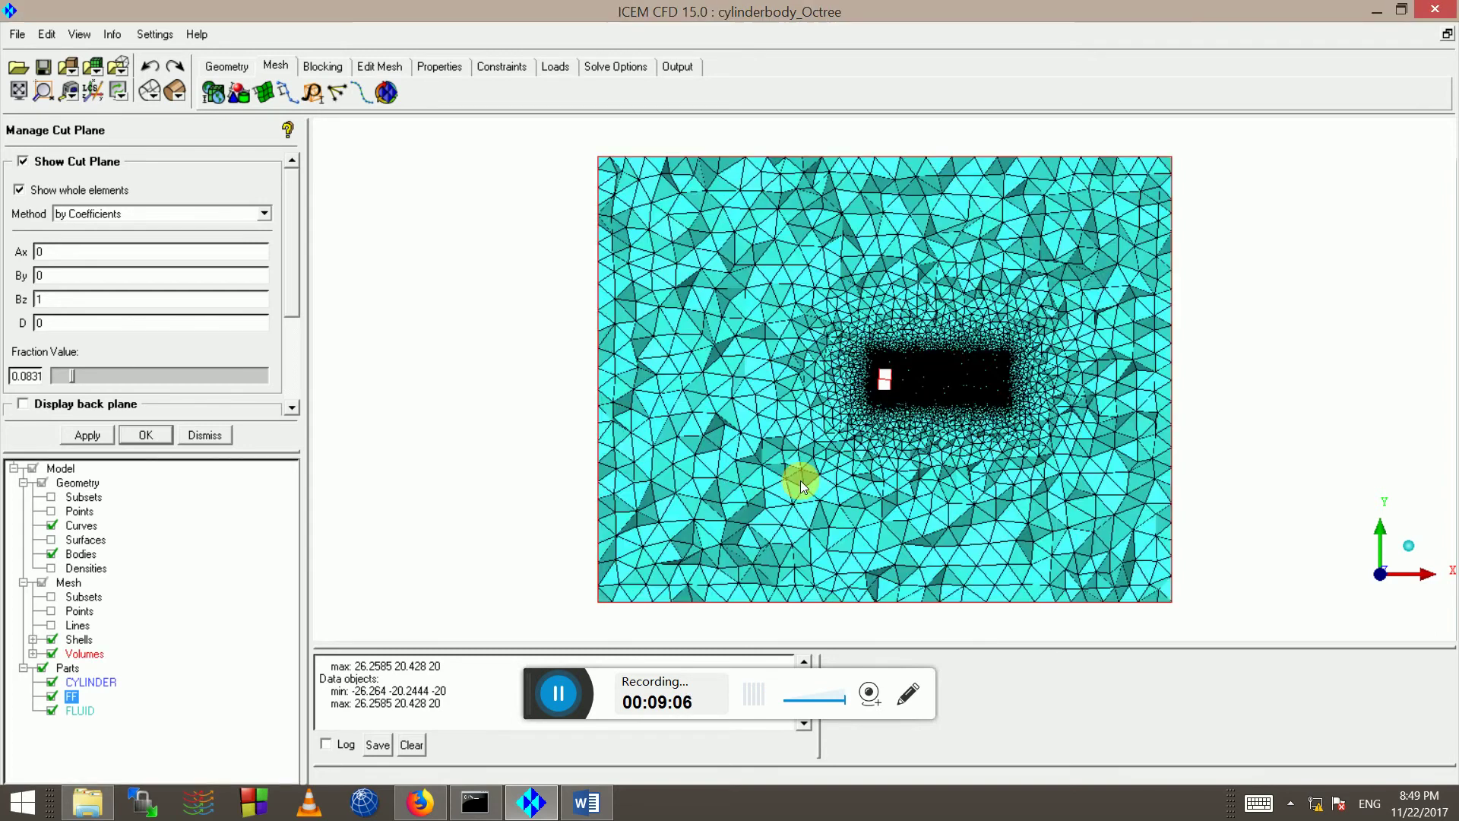
# Examine the refined cut-plane mesh around the cylinder and in its wake up close
pyautogui.click(44, 89)
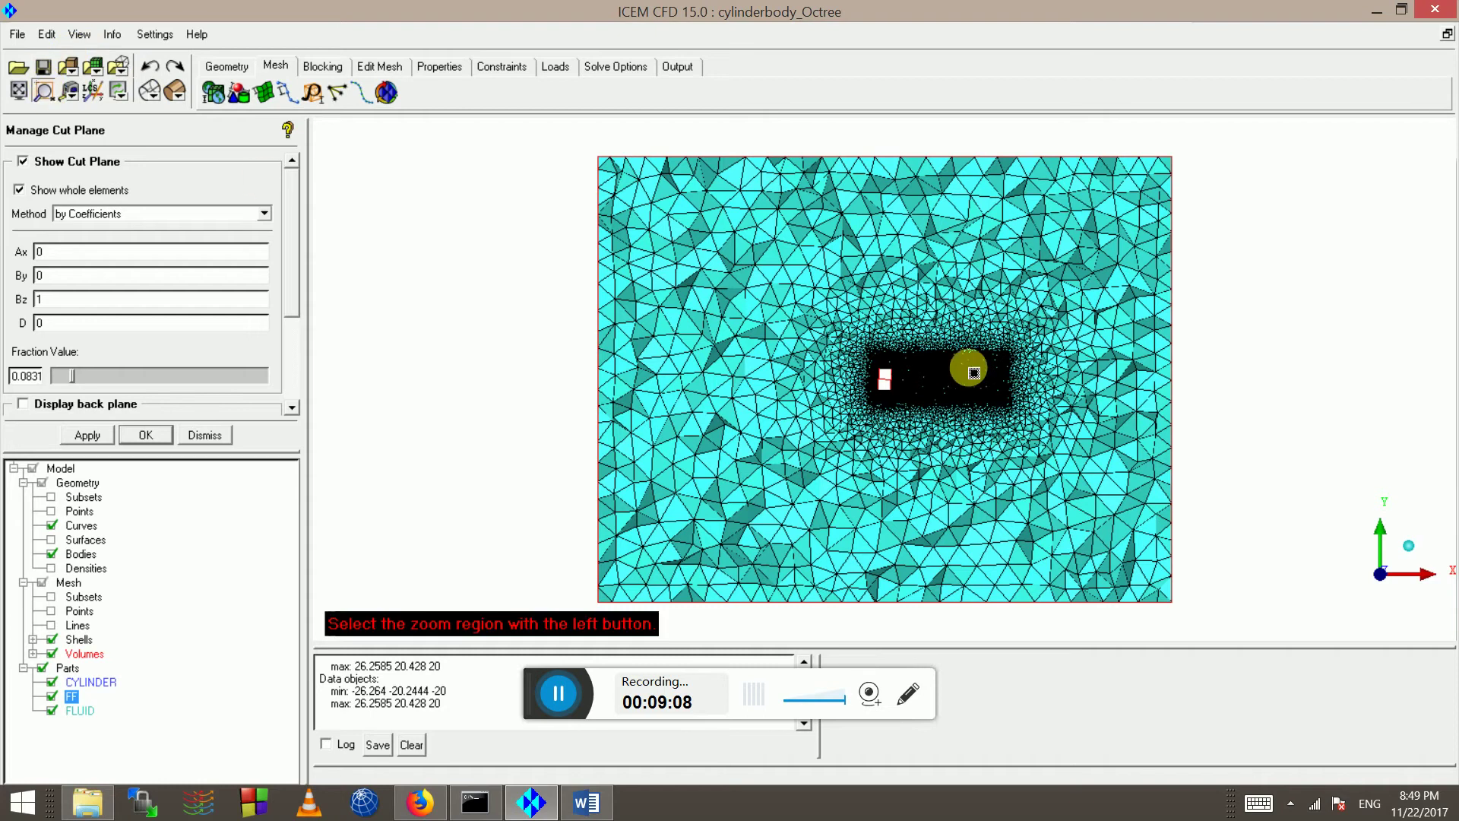
pyautogui.moveTo(838, 323); pyautogui.dragTo(1007, 458)
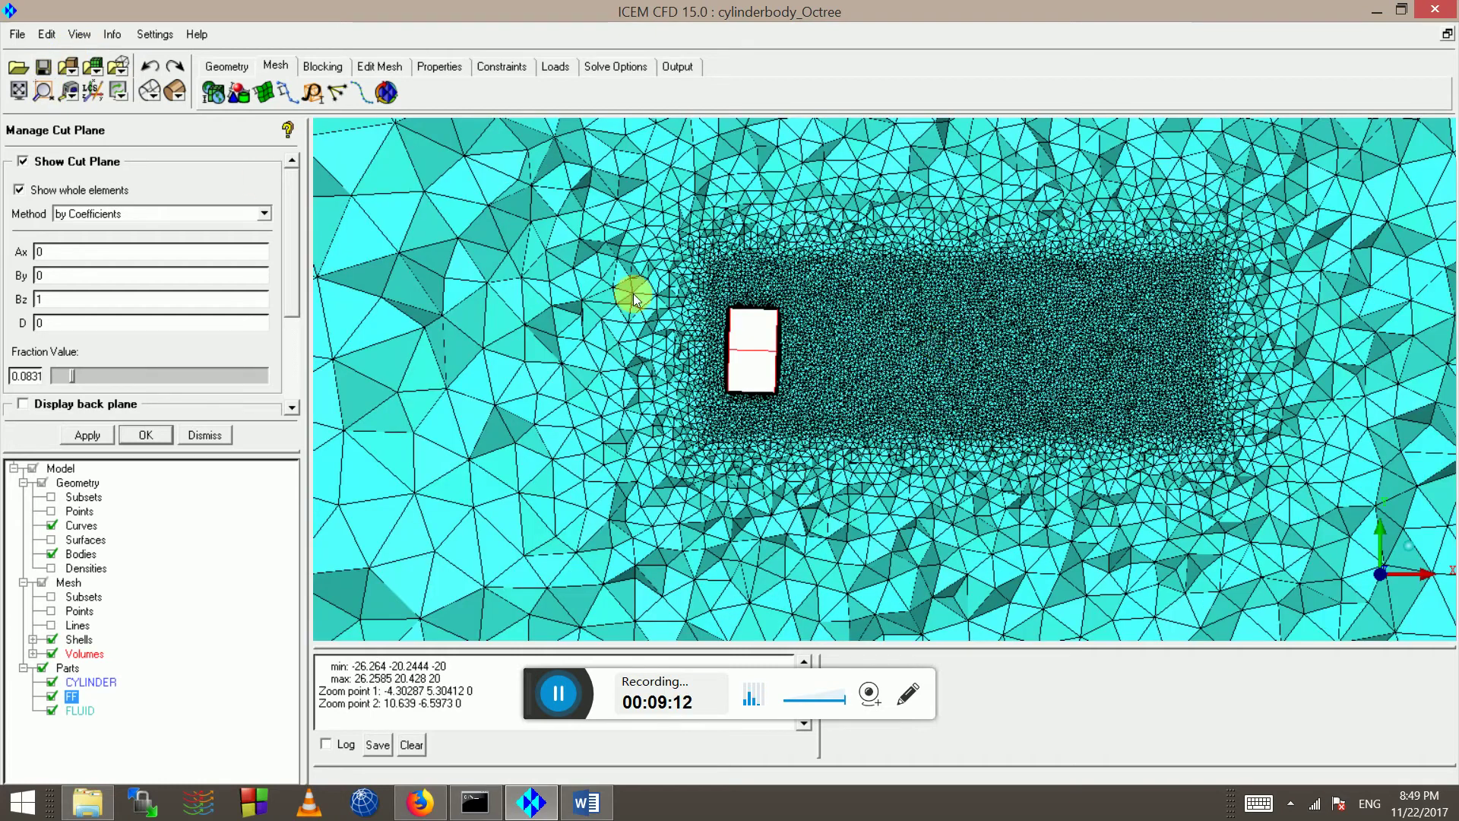
pyautogui.click(40, 99)
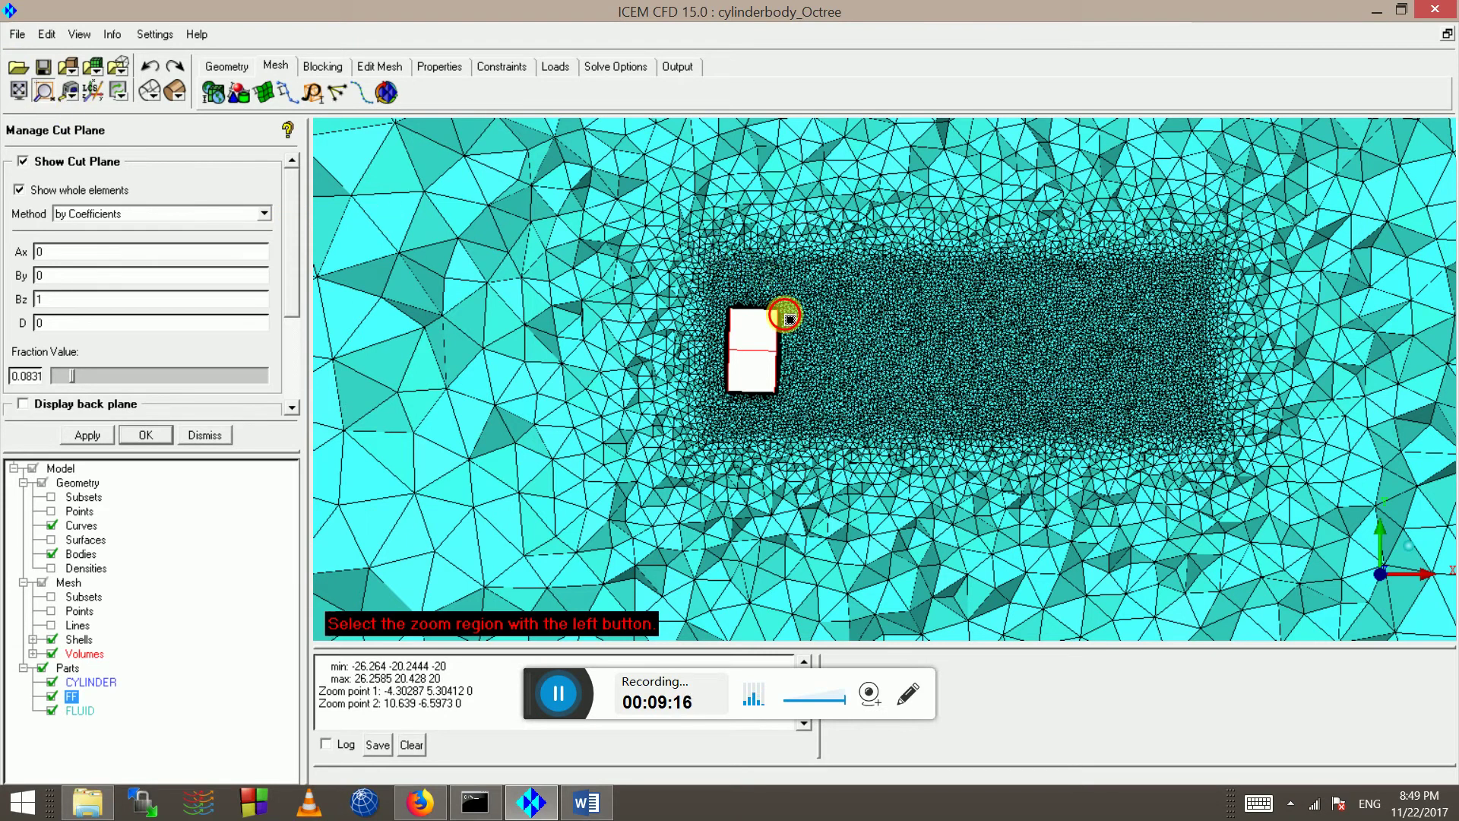
pyautogui.moveTo(1095, 476); pyautogui.dragTo(1053, 436)
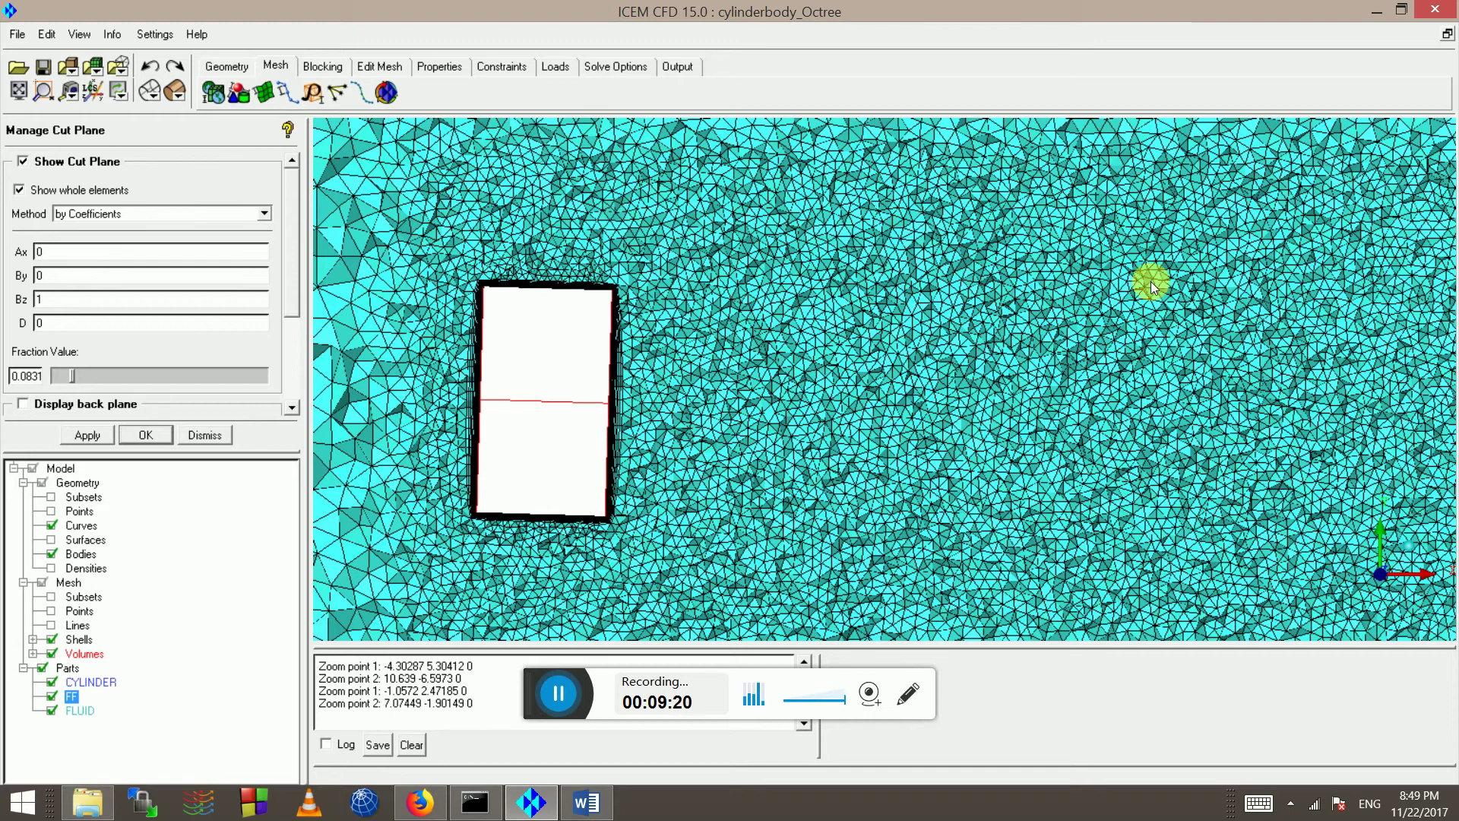
pyautogui.click(18, 92)
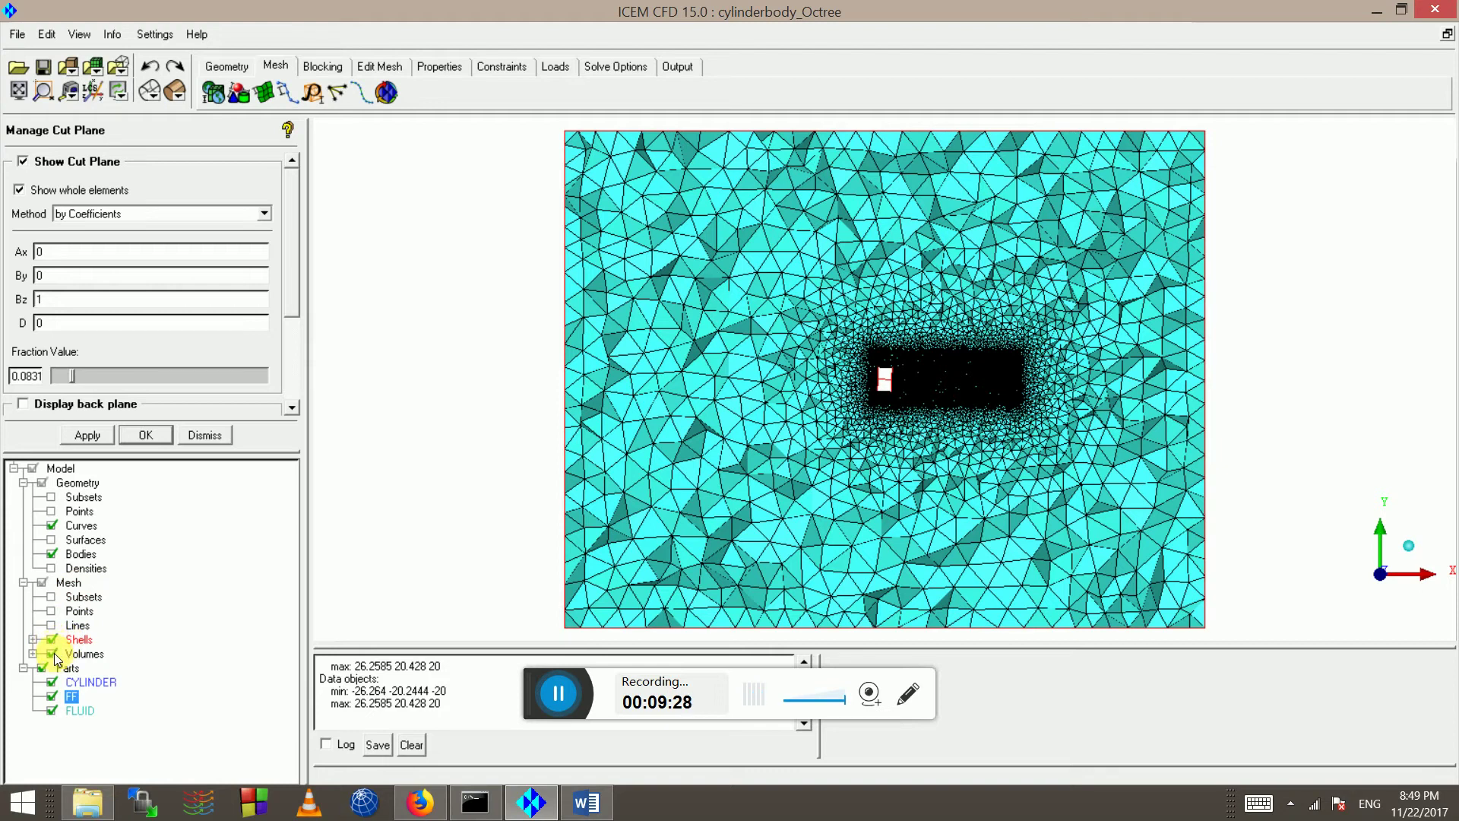
# Close the cut-plane settings, hide the volume mesh and the FF part, and look at the cylinder along the X axis
pyautogui.click(41, 582)
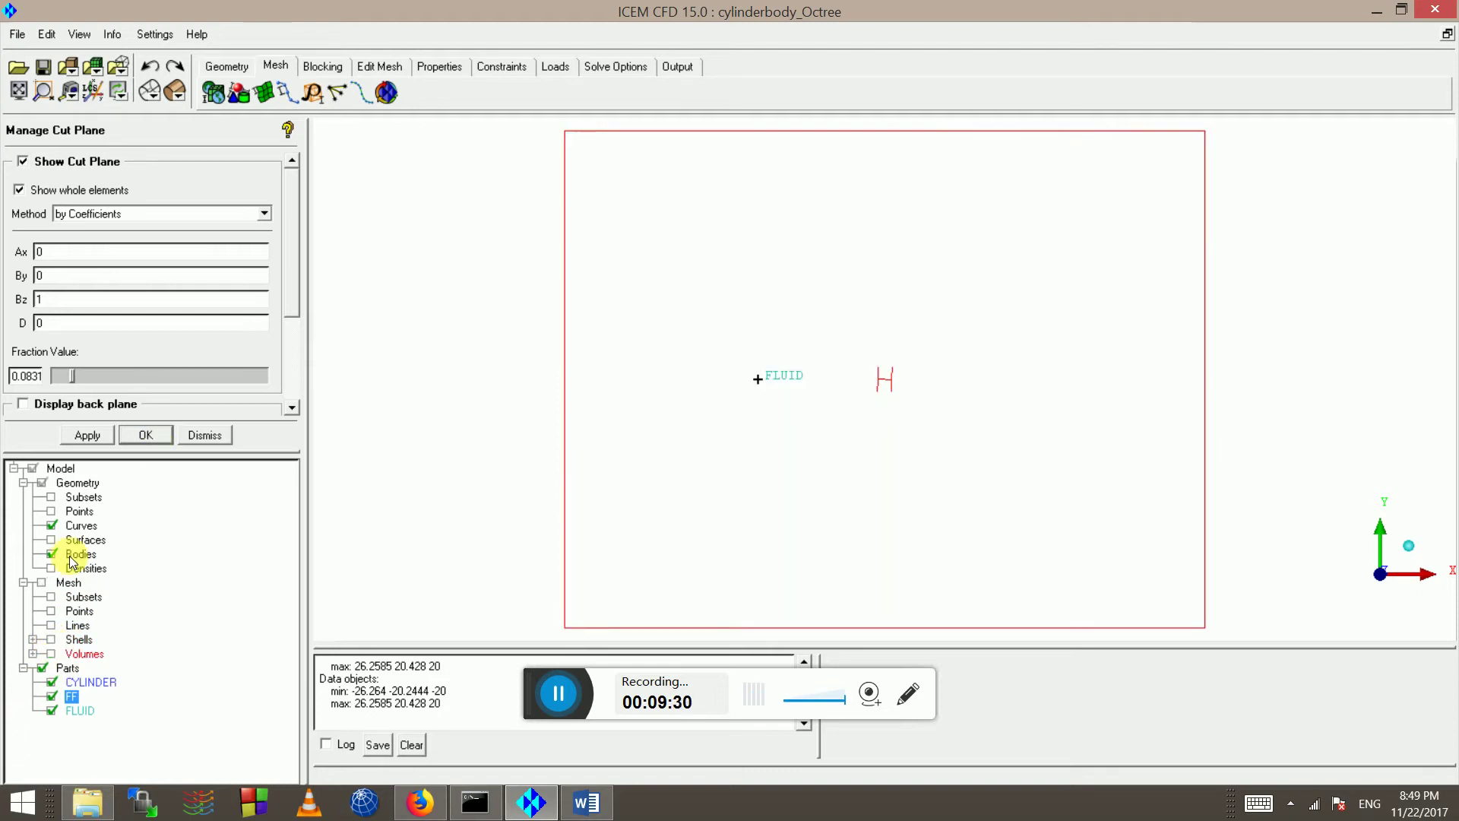
pyautogui.click(42, 582)
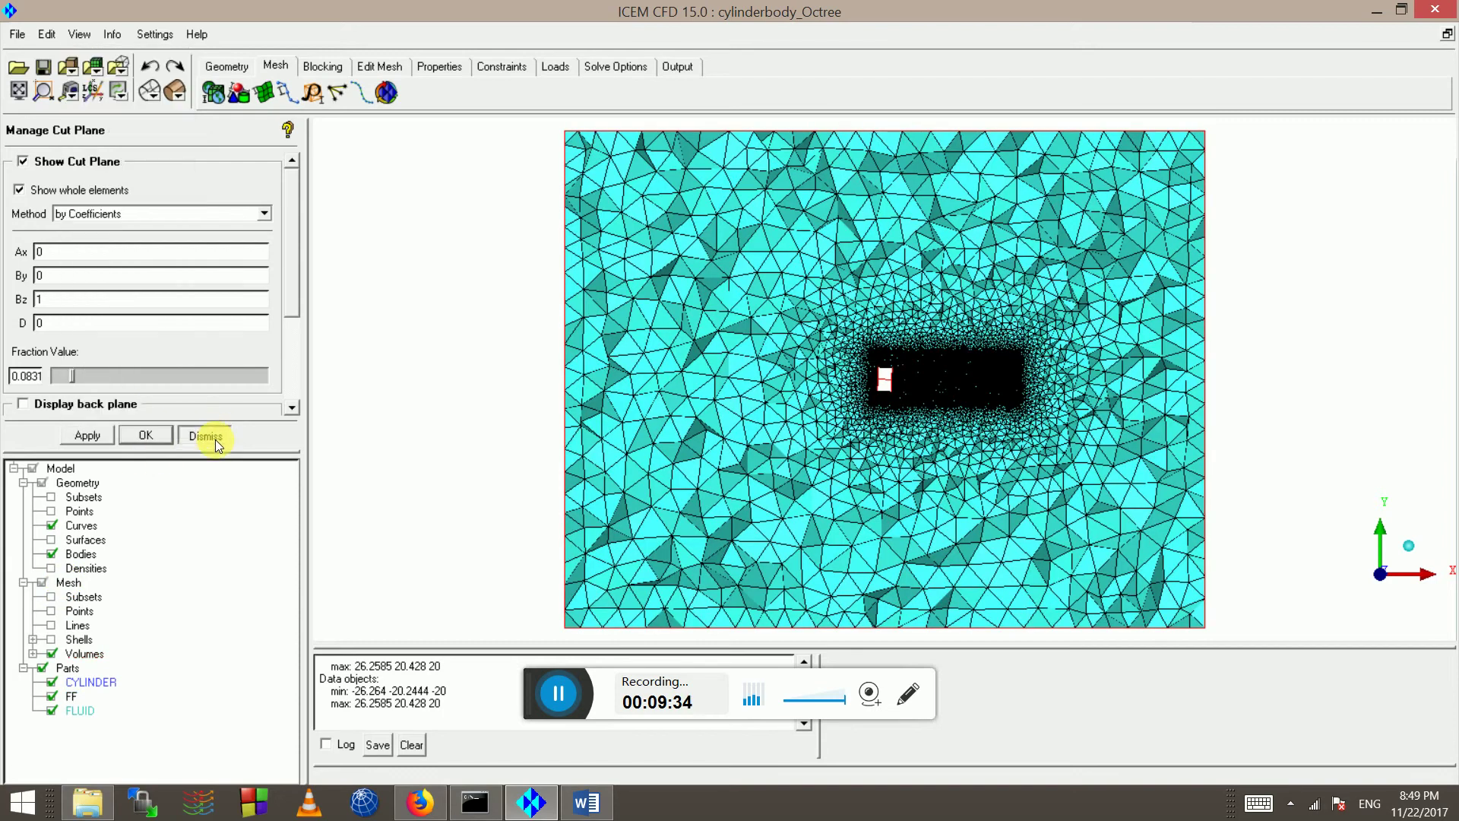
pyautogui.click(51, 653)
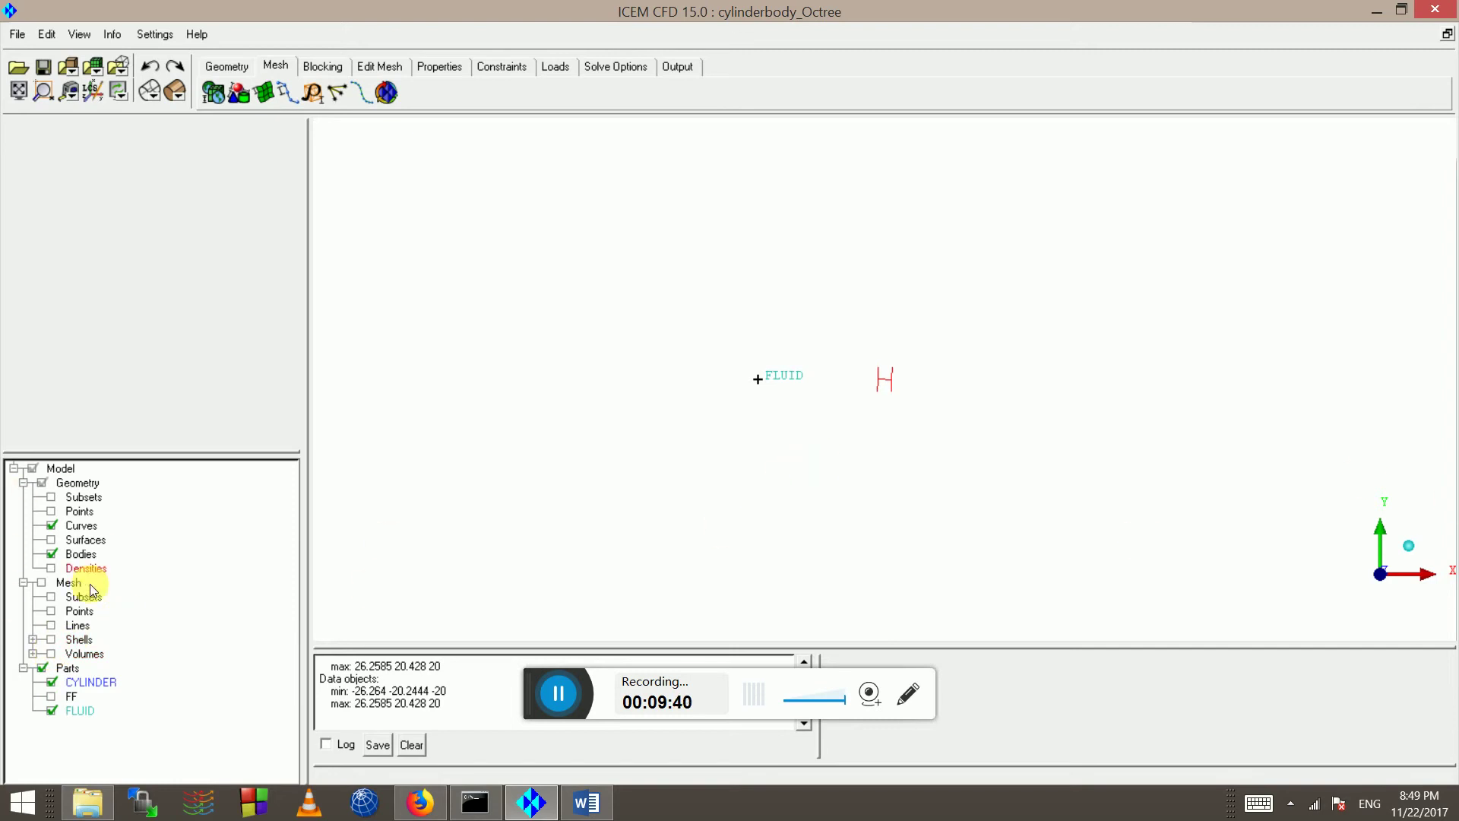
pyautogui.click(1359, 582)
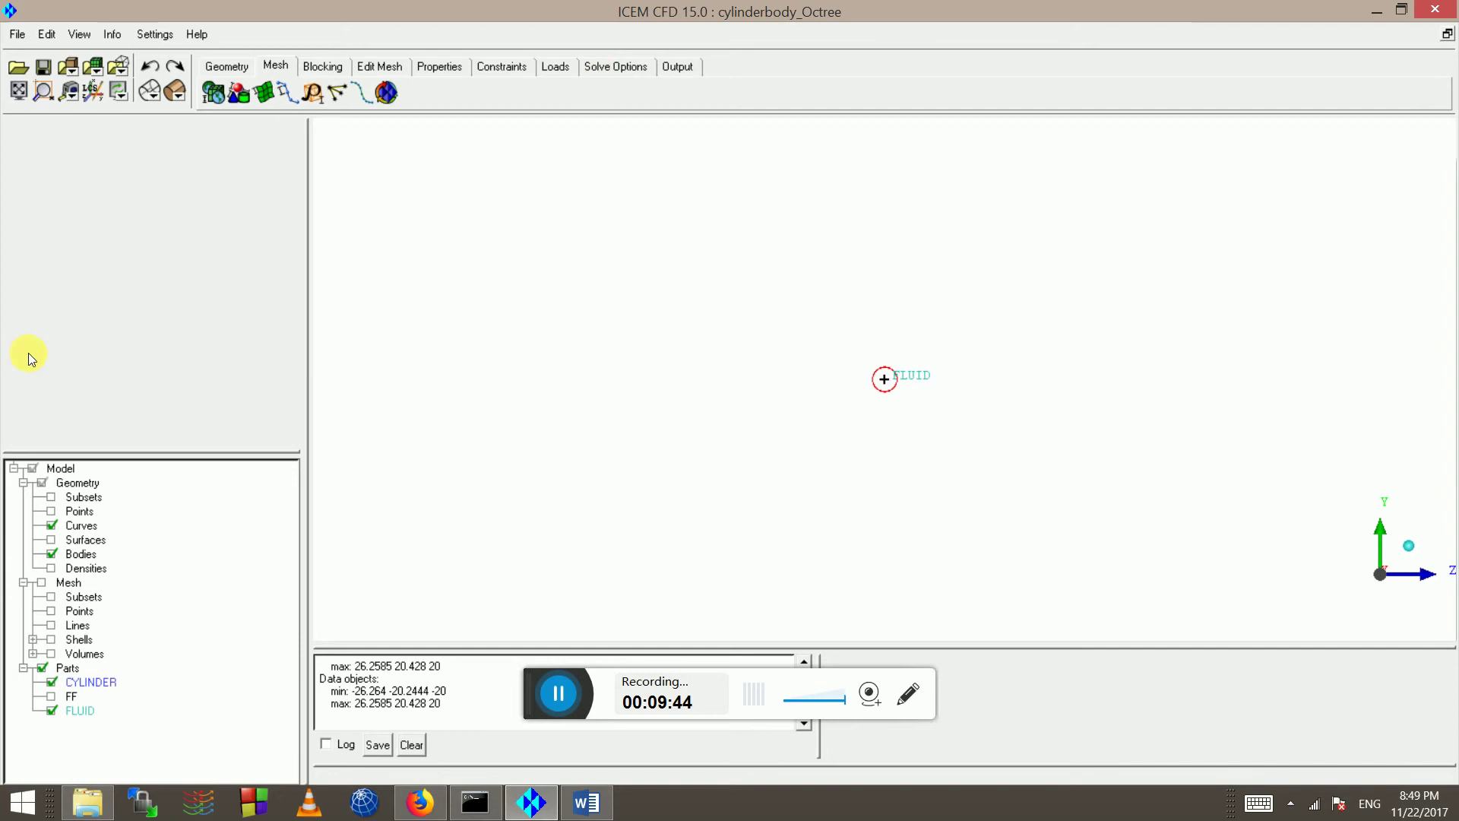
# Open the mesh cut-plane settings and define the cut with the Middle X Plane method
pyautogui.rightClick(69, 585)
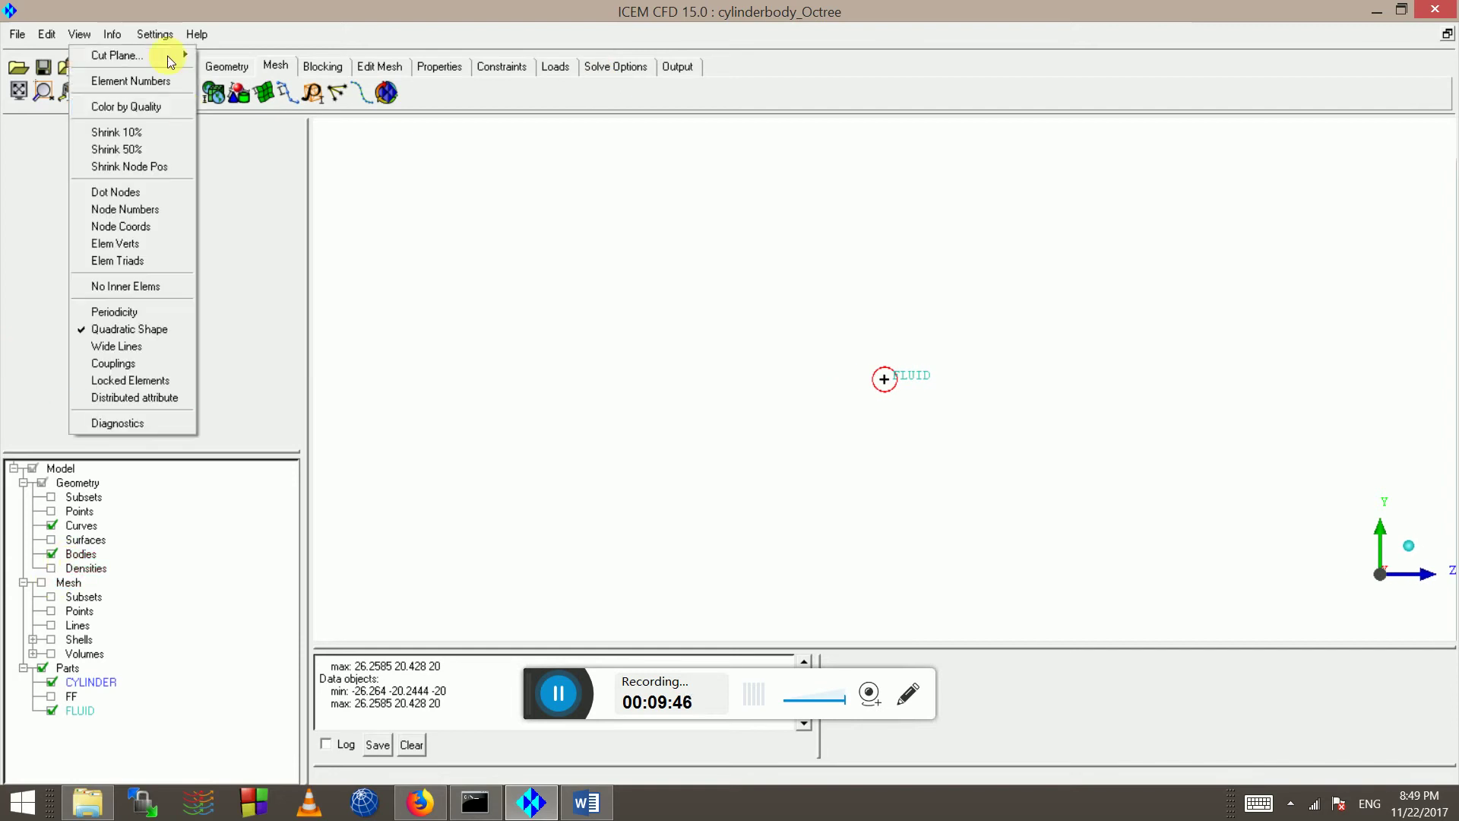
pyautogui.moveTo(167, 56)
pyautogui.click(259, 71)
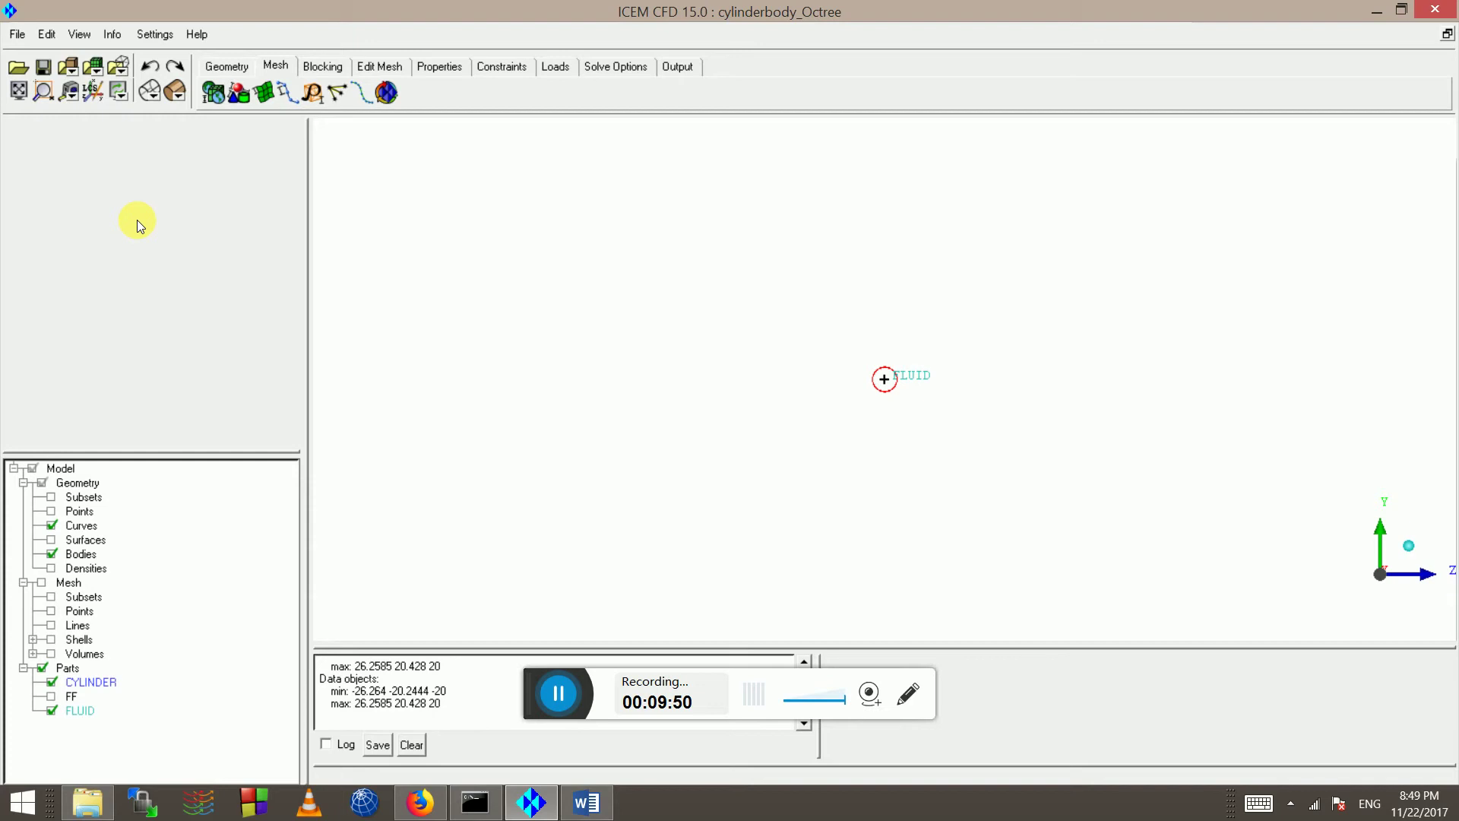
pyautogui.rightClick(80, 591)
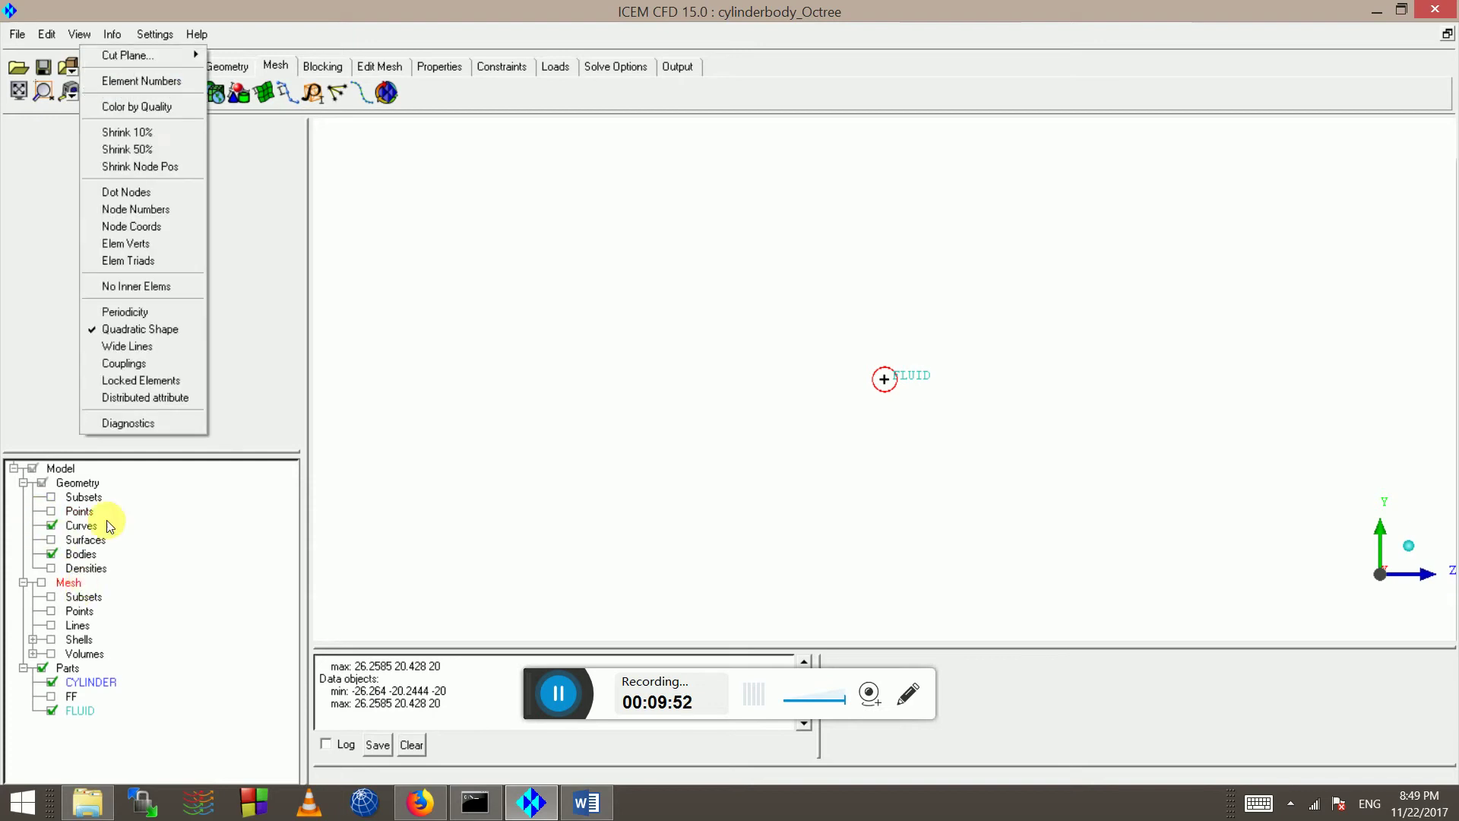
pyautogui.moveTo(152, 56)
pyautogui.click(242, 61)
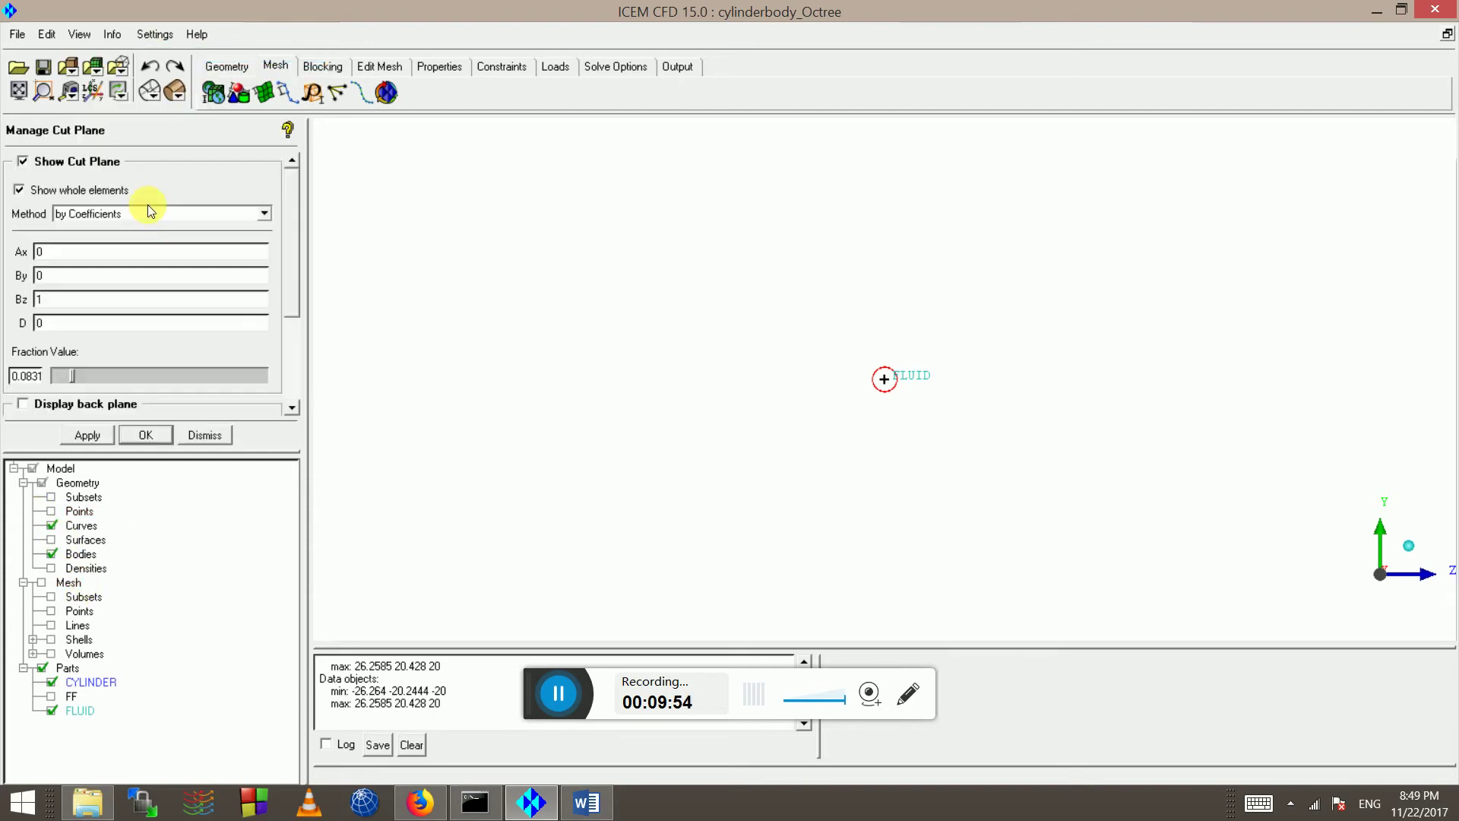
pyautogui.click(139, 217)
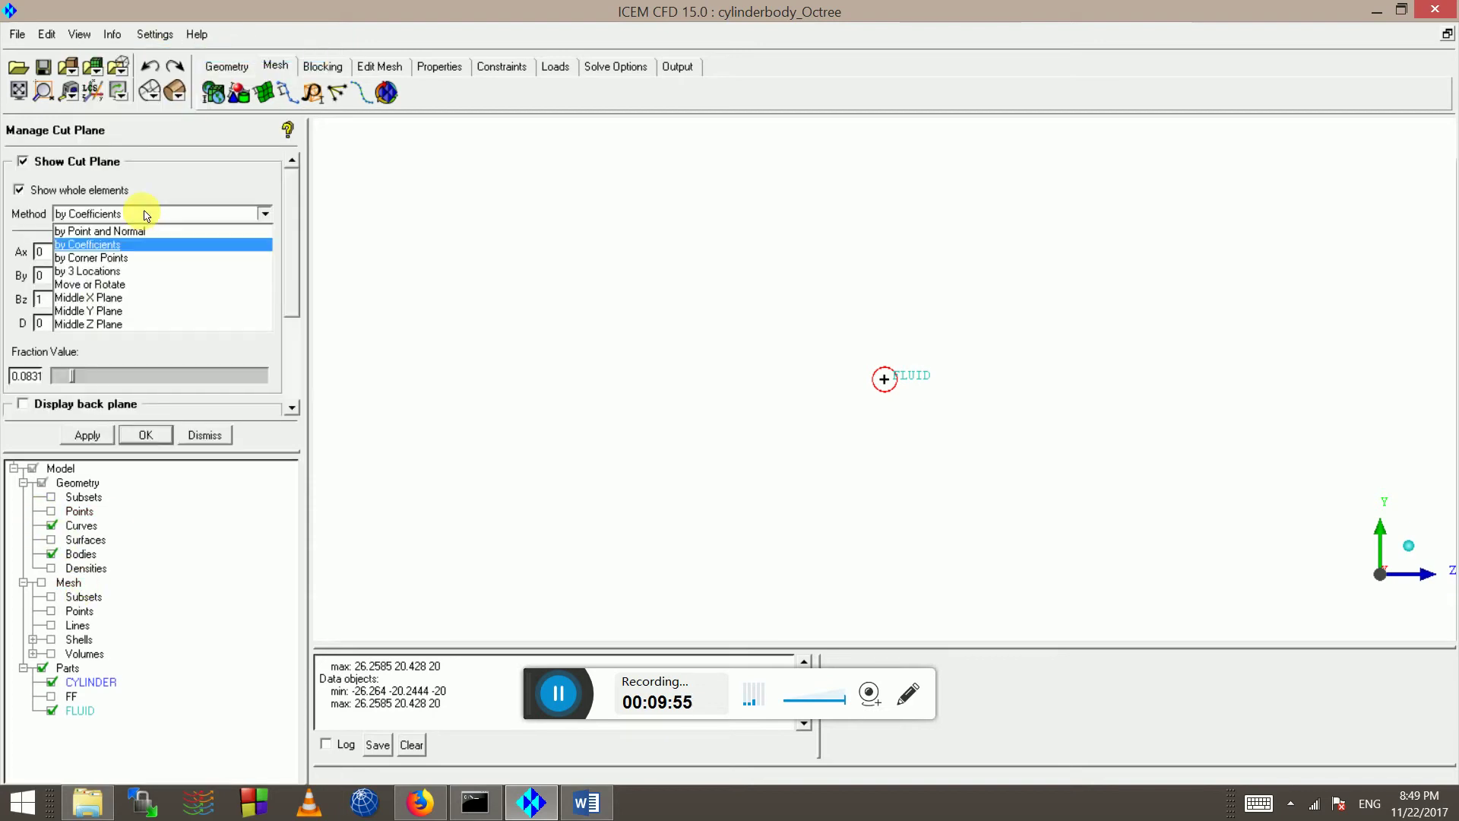
pyautogui.click(103, 298)
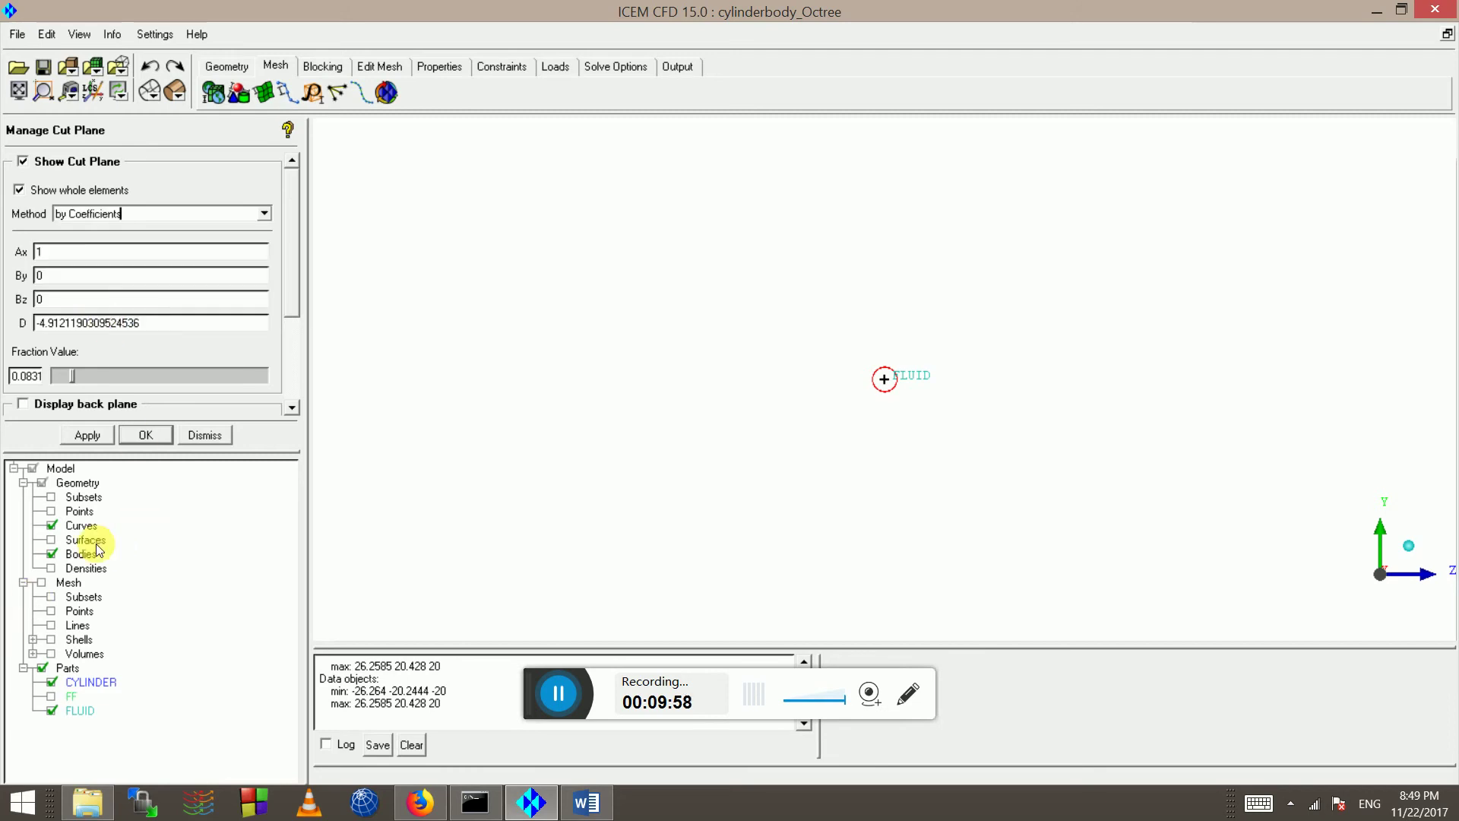
# Move the X cut plane to a fraction value of about 0.97 and display the shell and volume mesh around the cylinder
pyautogui.click(202, 379)
pyautogui.moveTo(202, 383); pyautogui.dragTo(257, 375)
pyautogui.click(53, 646)
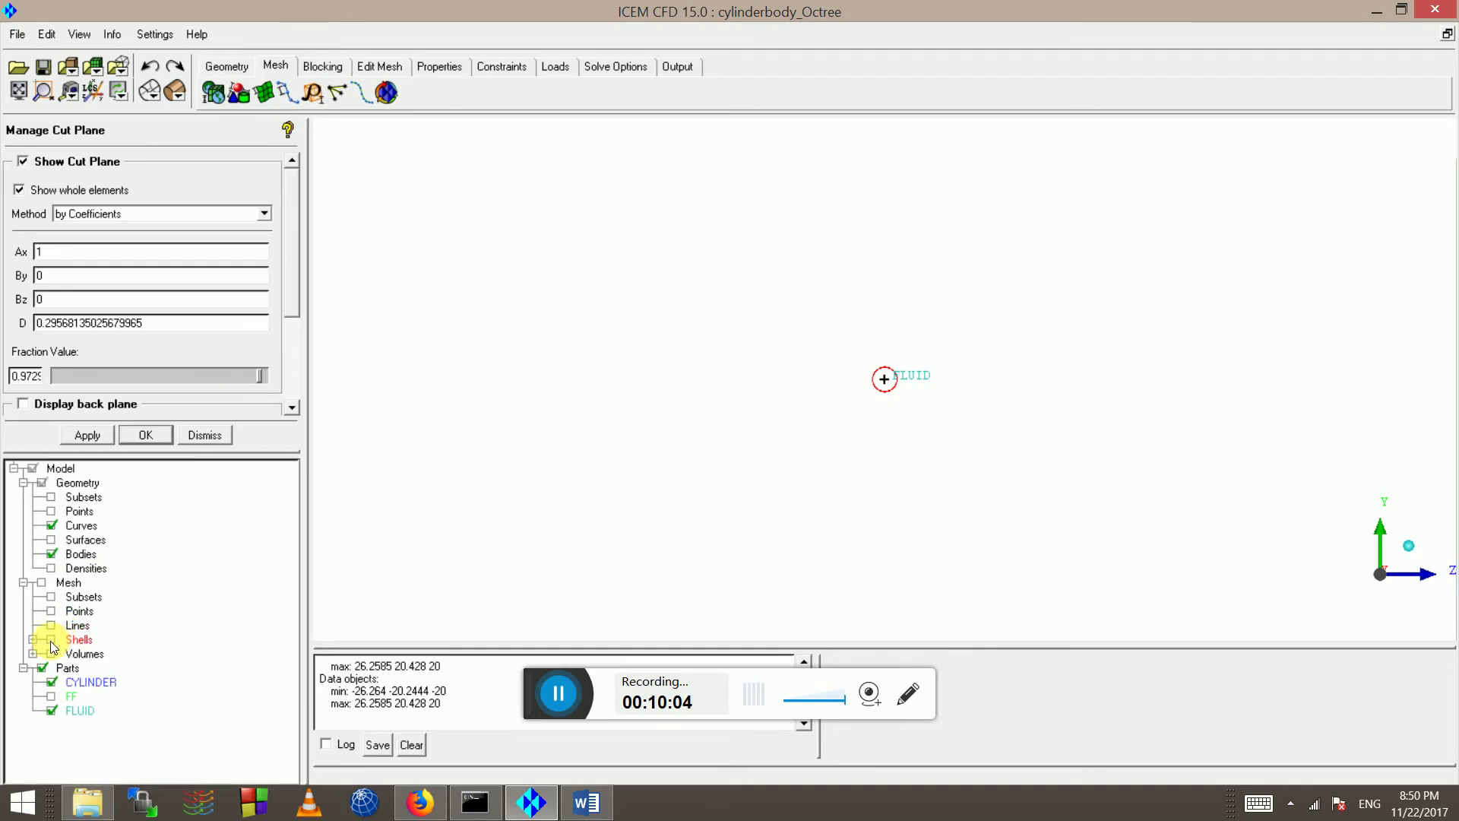
pyautogui.click(43, 91)
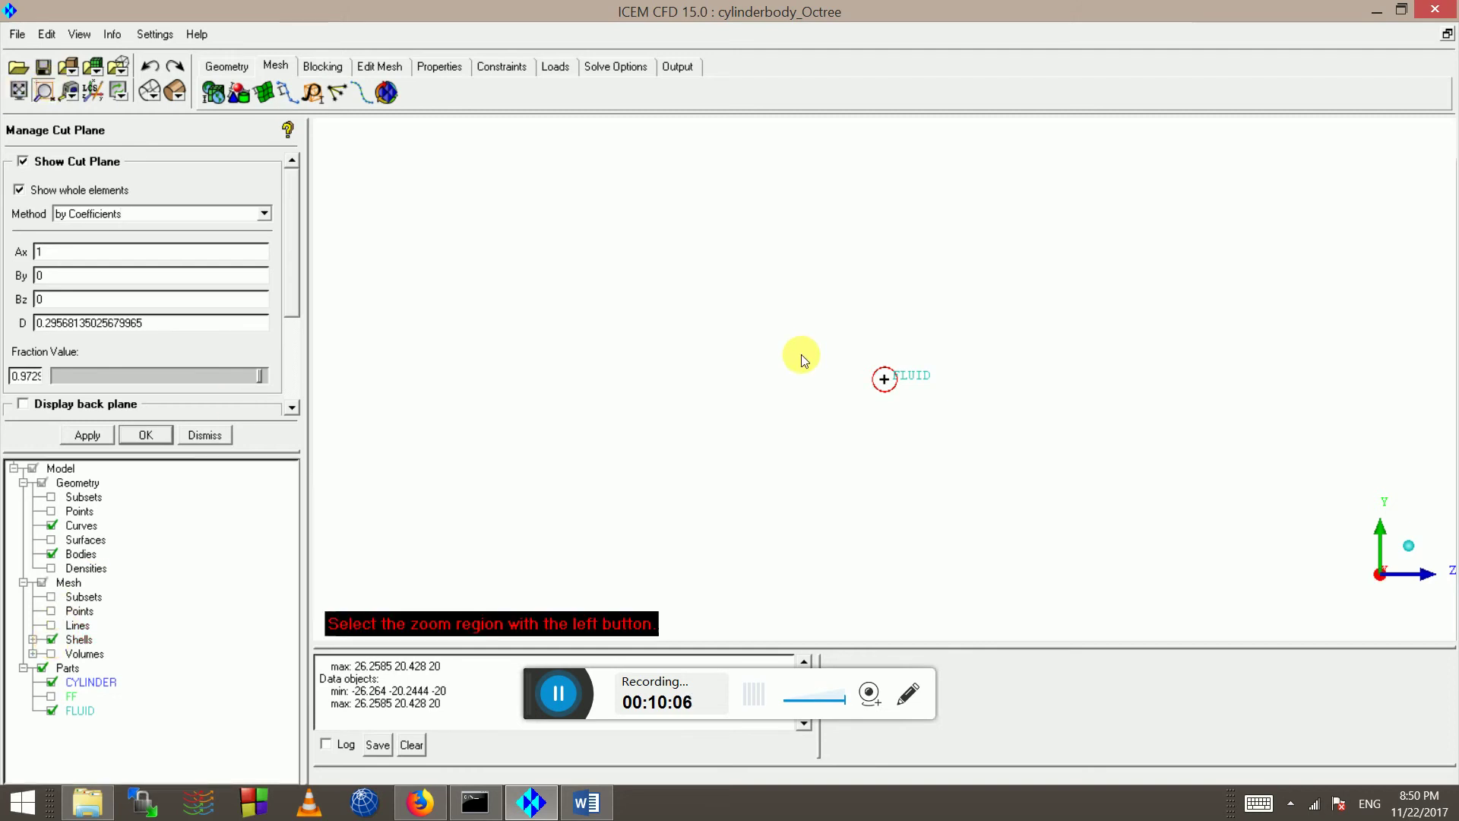
pyautogui.moveTo(833, 343); pyautogui.dragTo(967, 466)
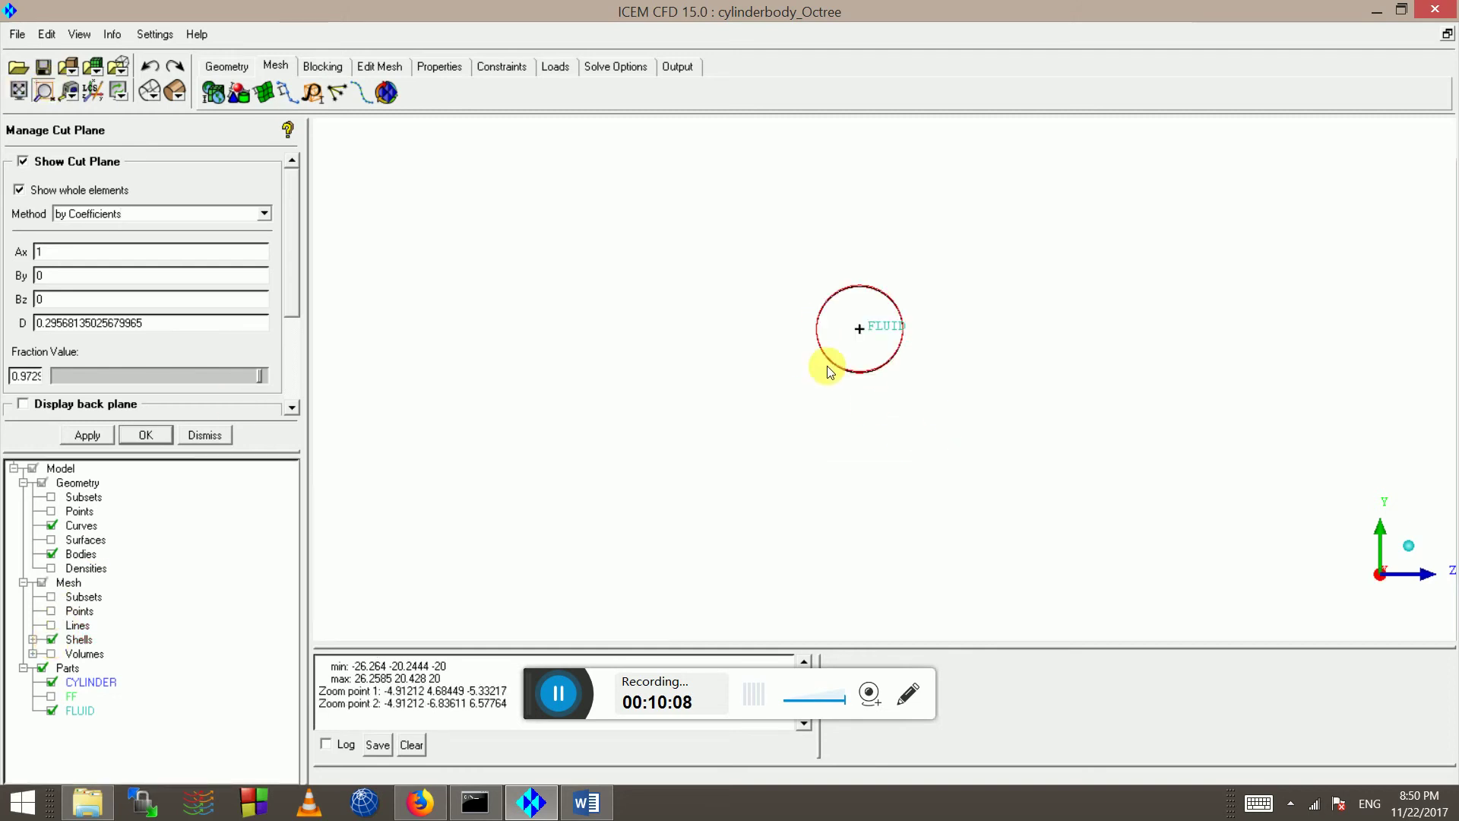
pyautogui.moveTo(822, 394); pyautogui.dragTo(812, 454, button='middle')
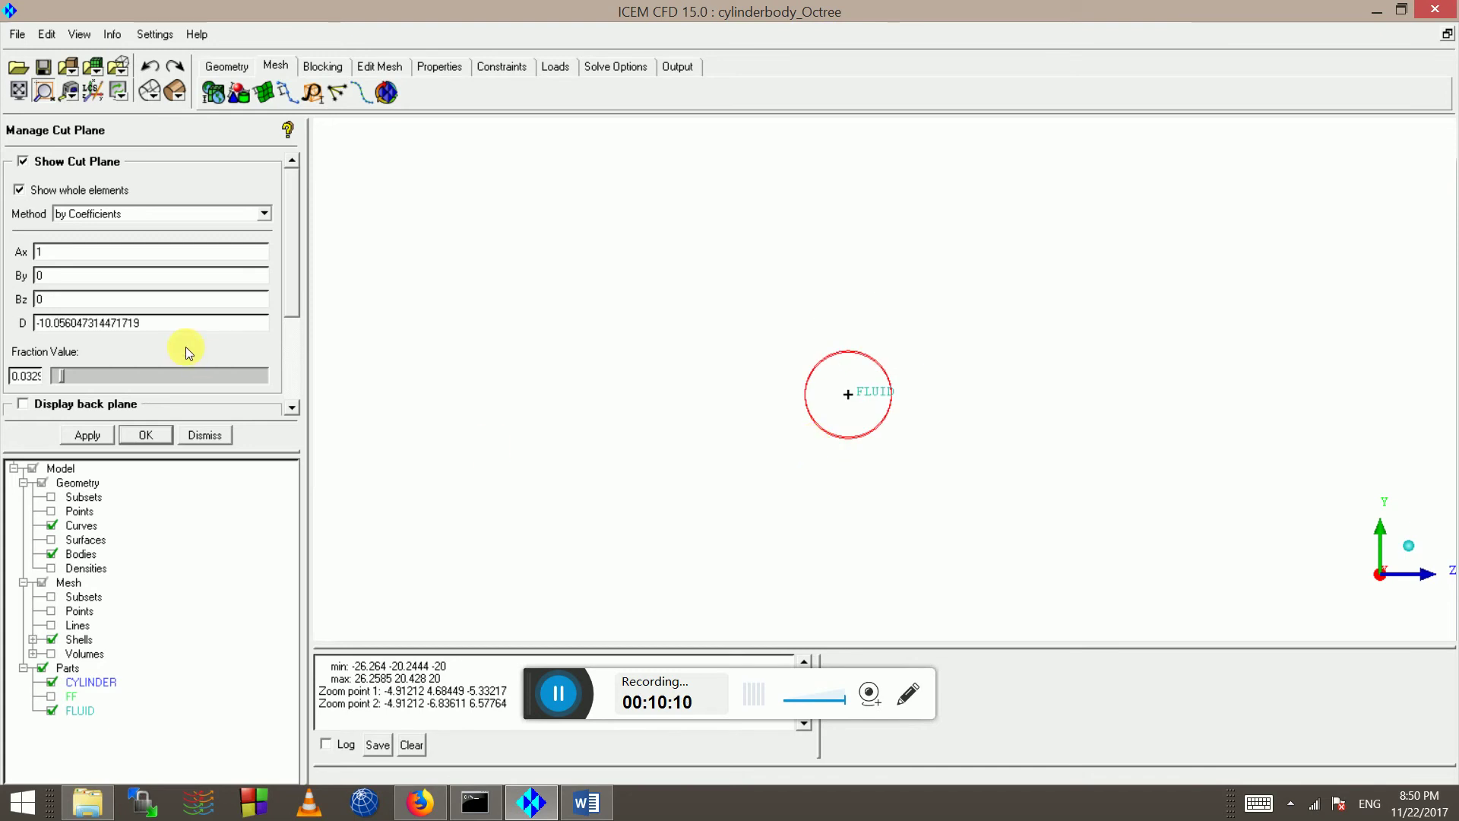
pyautogui.moveTo(244, 400)
pyautogui.mouseDown()
pyautogui.moveTo(262, 403)
pyautogui.moveTo(257, 376)
pyautogui.mouseUp()
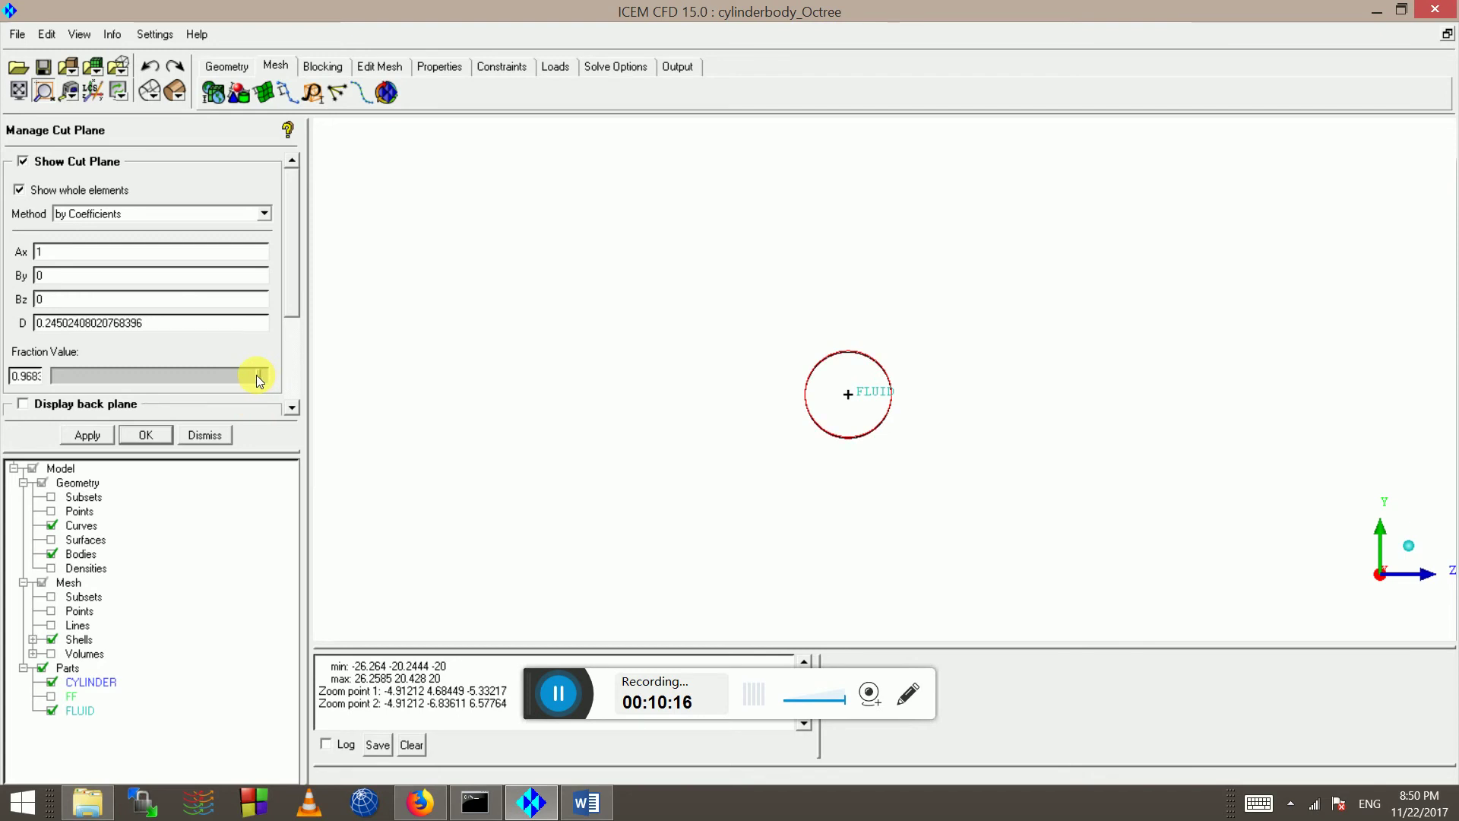
pyautogui.click(51, 654)
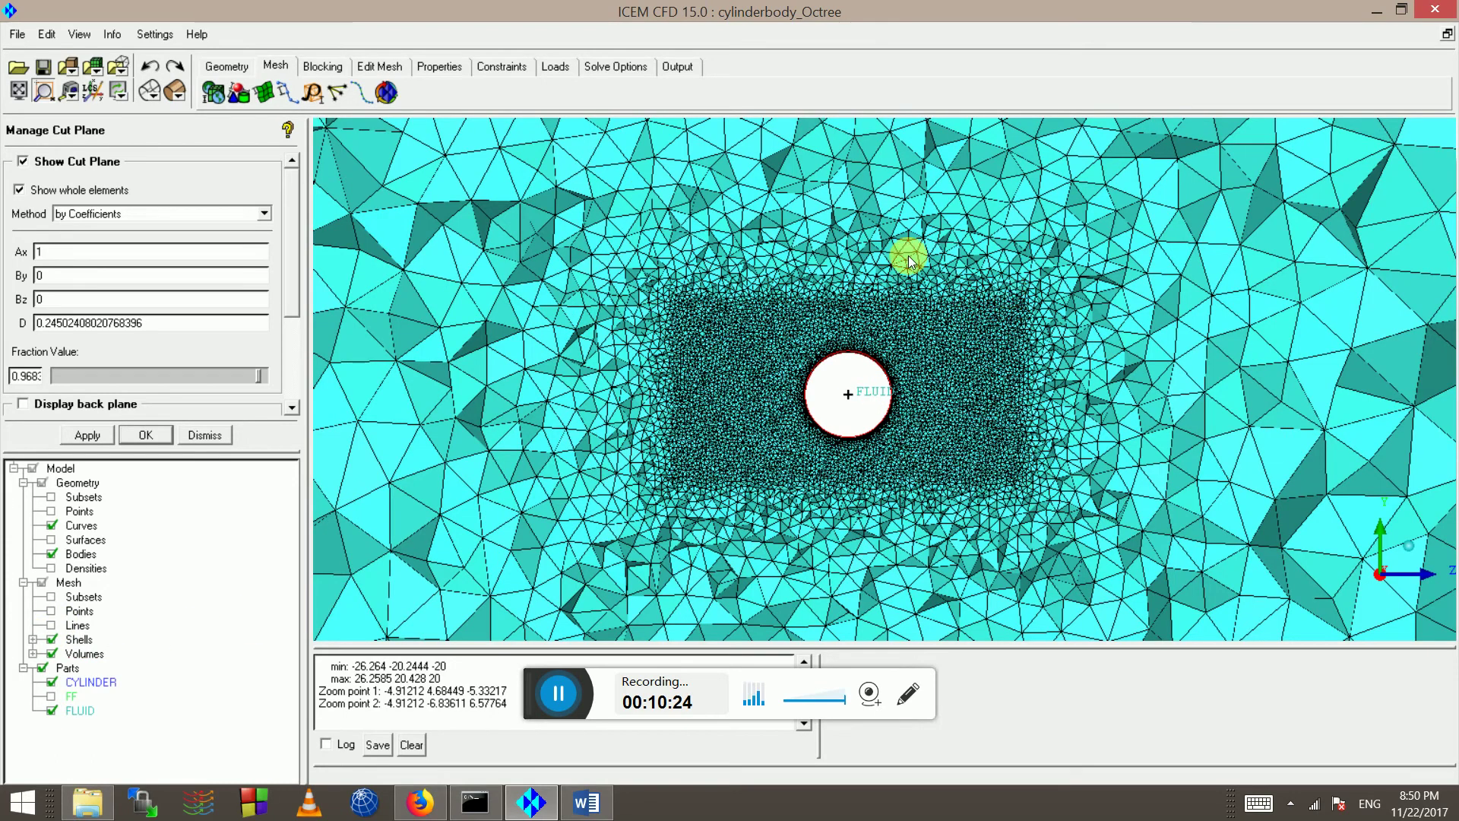
# Show the density box, open it for modification, examine the refined mesh inside and around it, and close it without changes
pyautogui.click(52, 569)
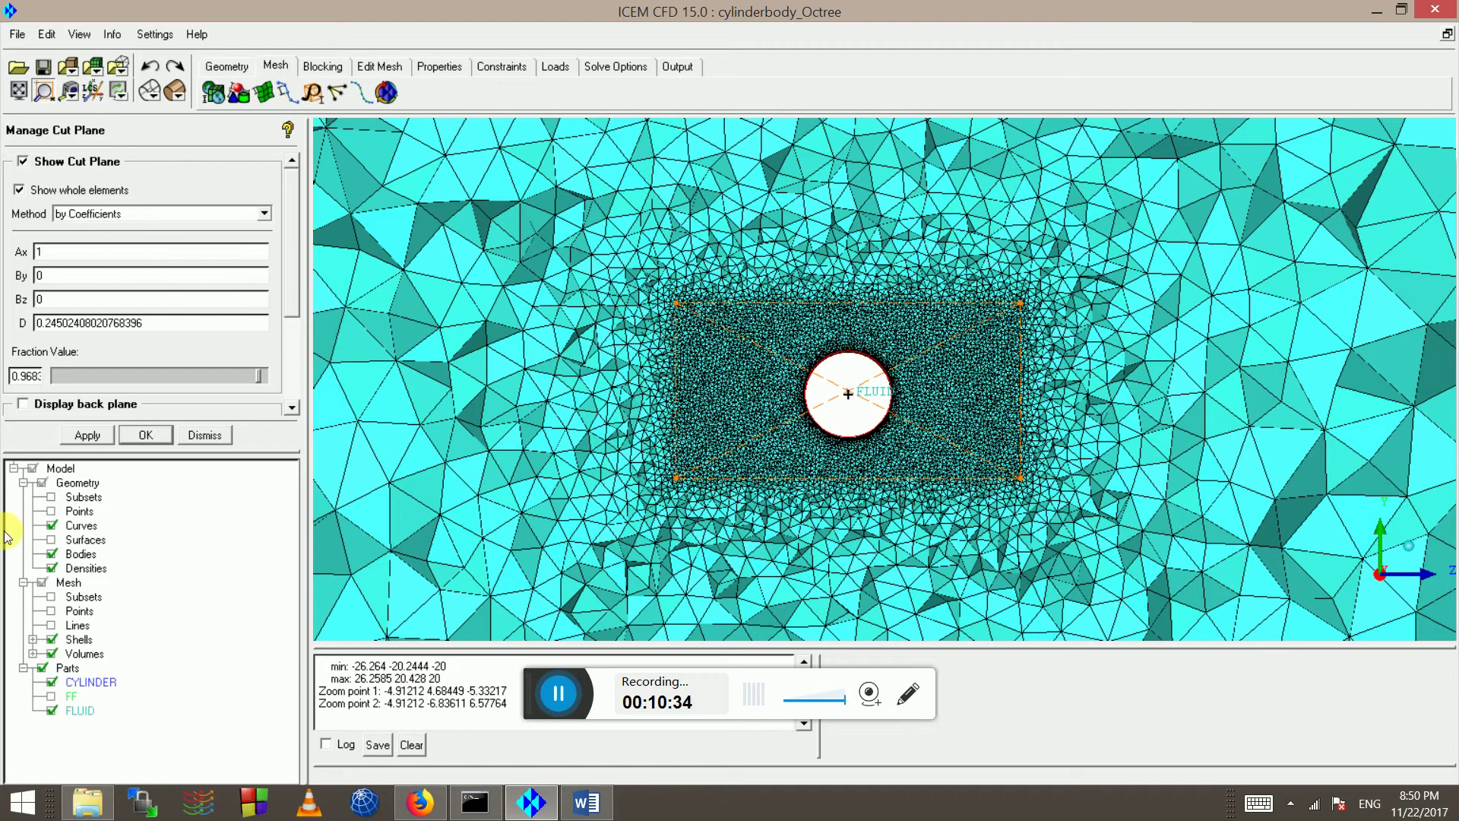
pyautogui.rightClick(88, 572)
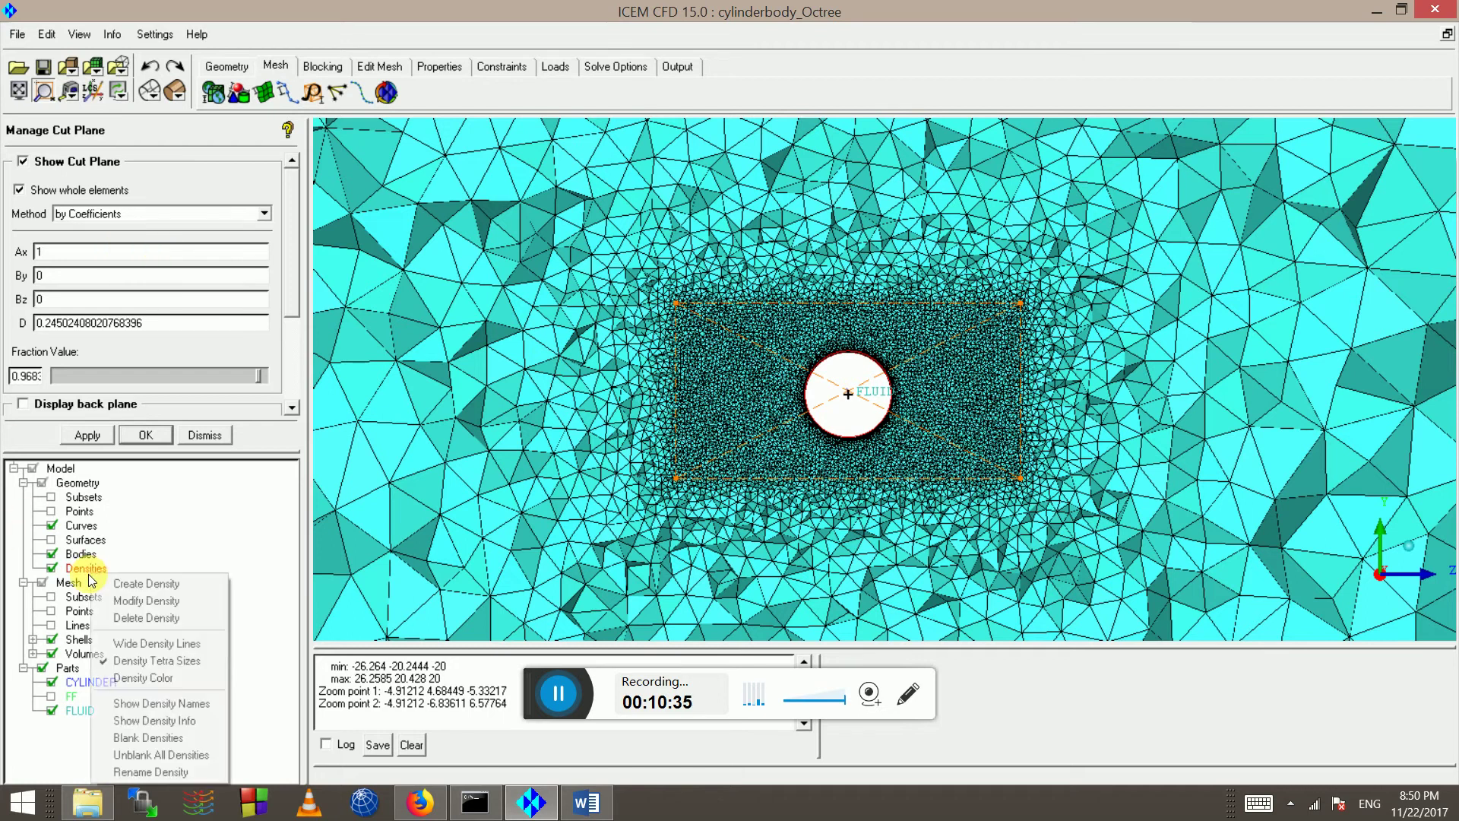
pyautogui.click(145, 599)
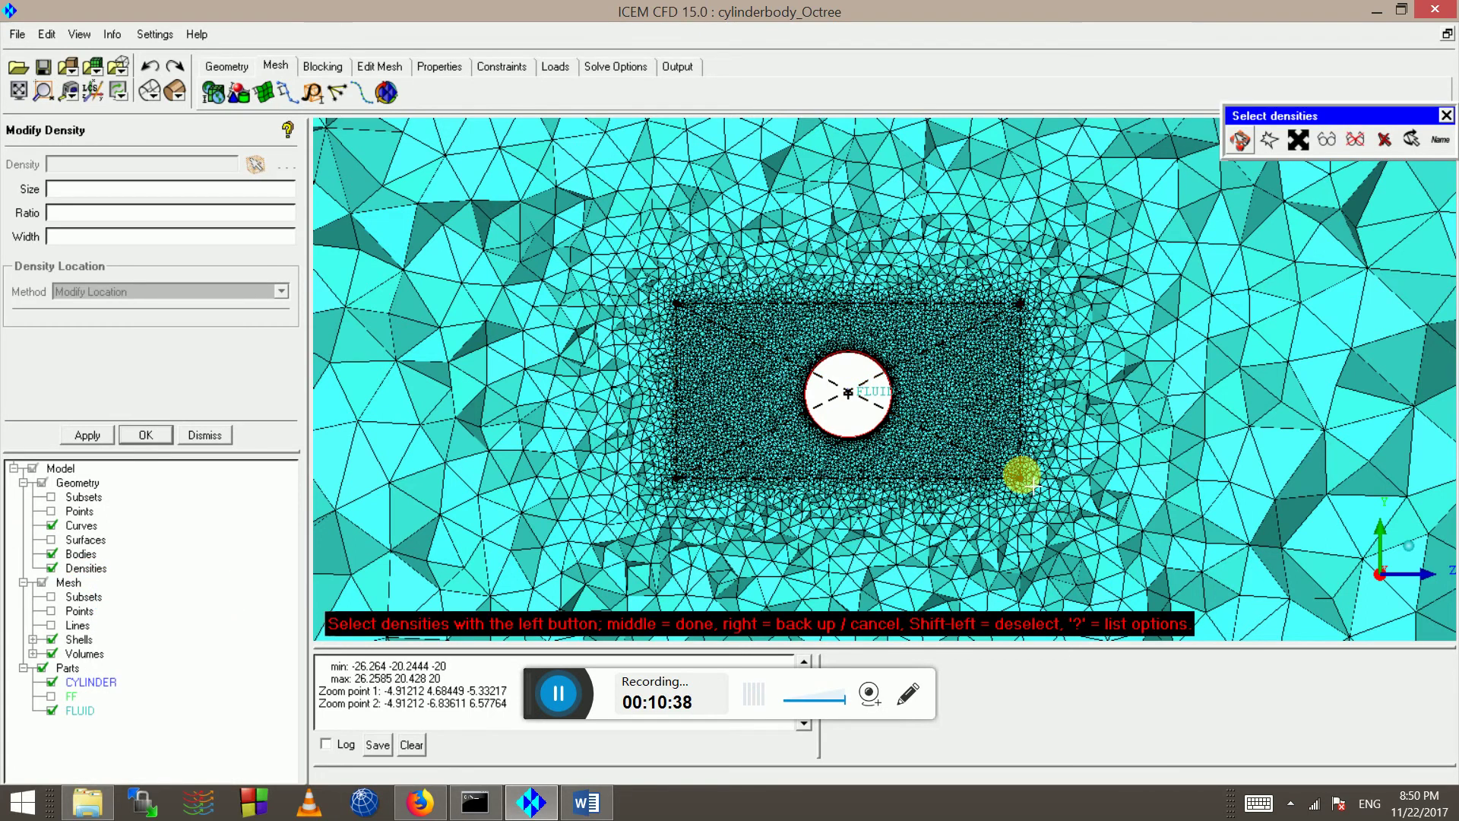
pyautogui.click(993, 504)
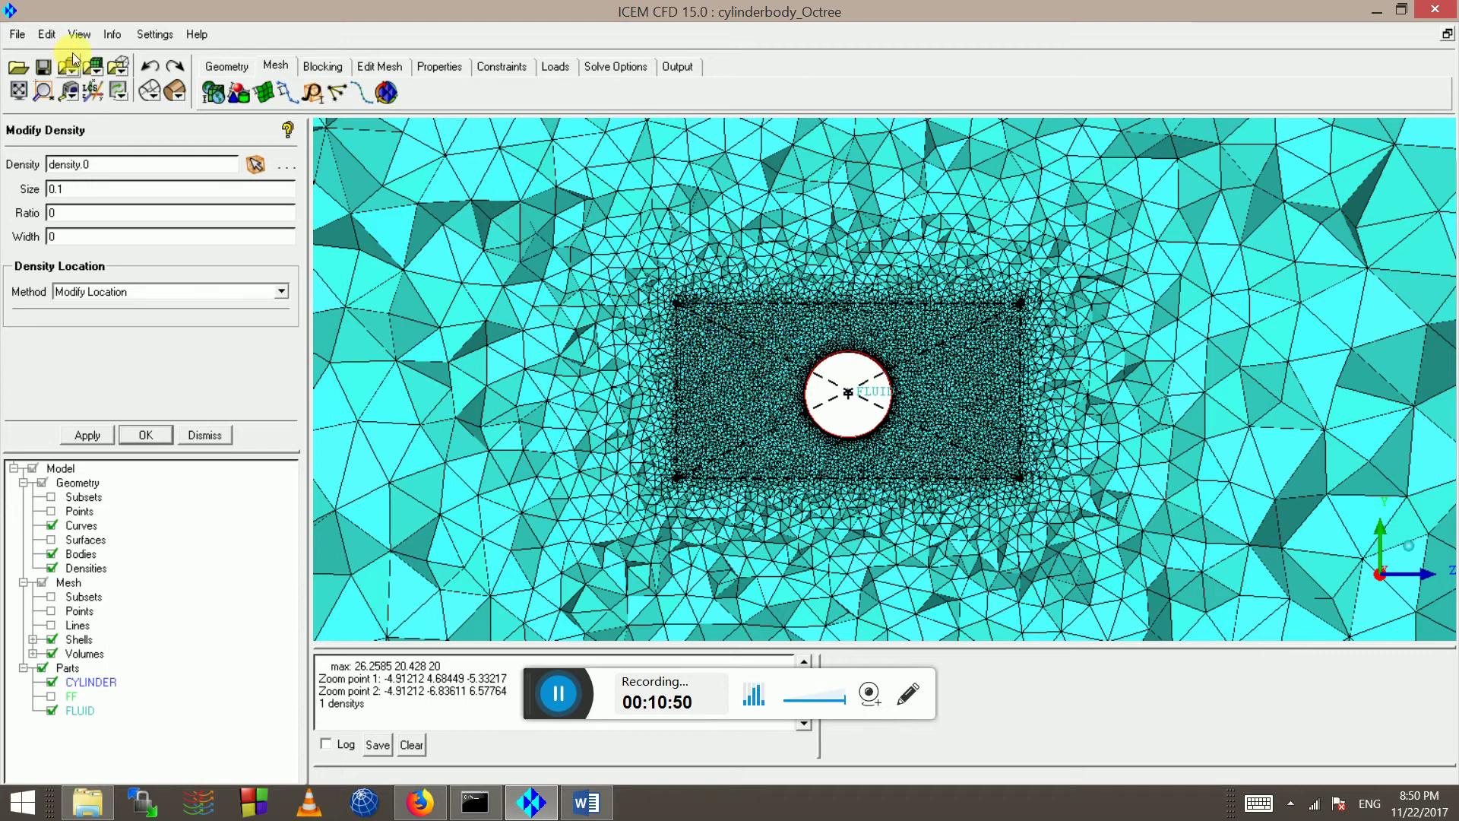
pyautogui.click(43, 91)
pyautogui.moveTo(743, 339); pyautogui.dragTo(929, 468)
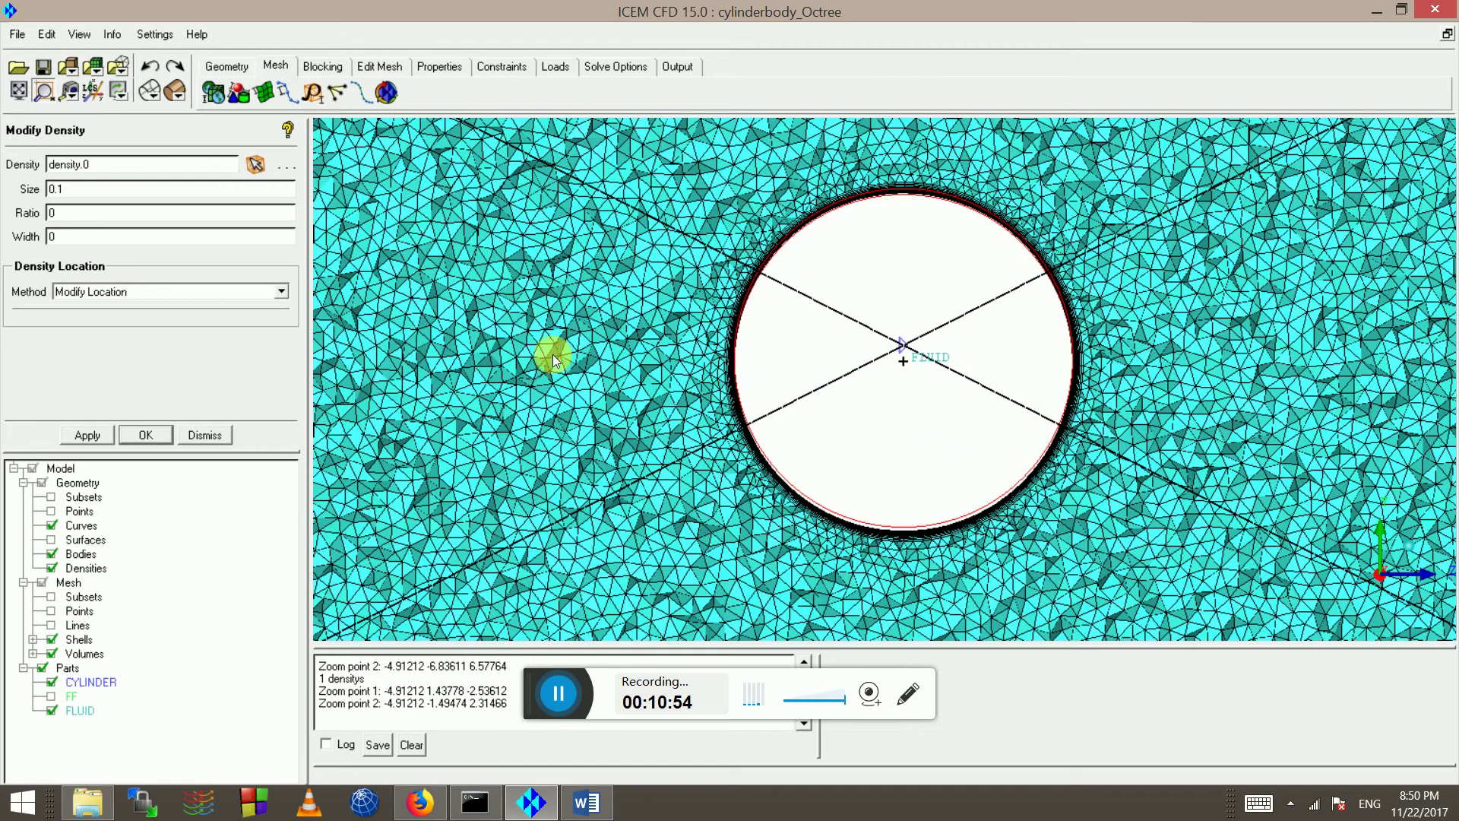
pyautogui.click(19, 91)
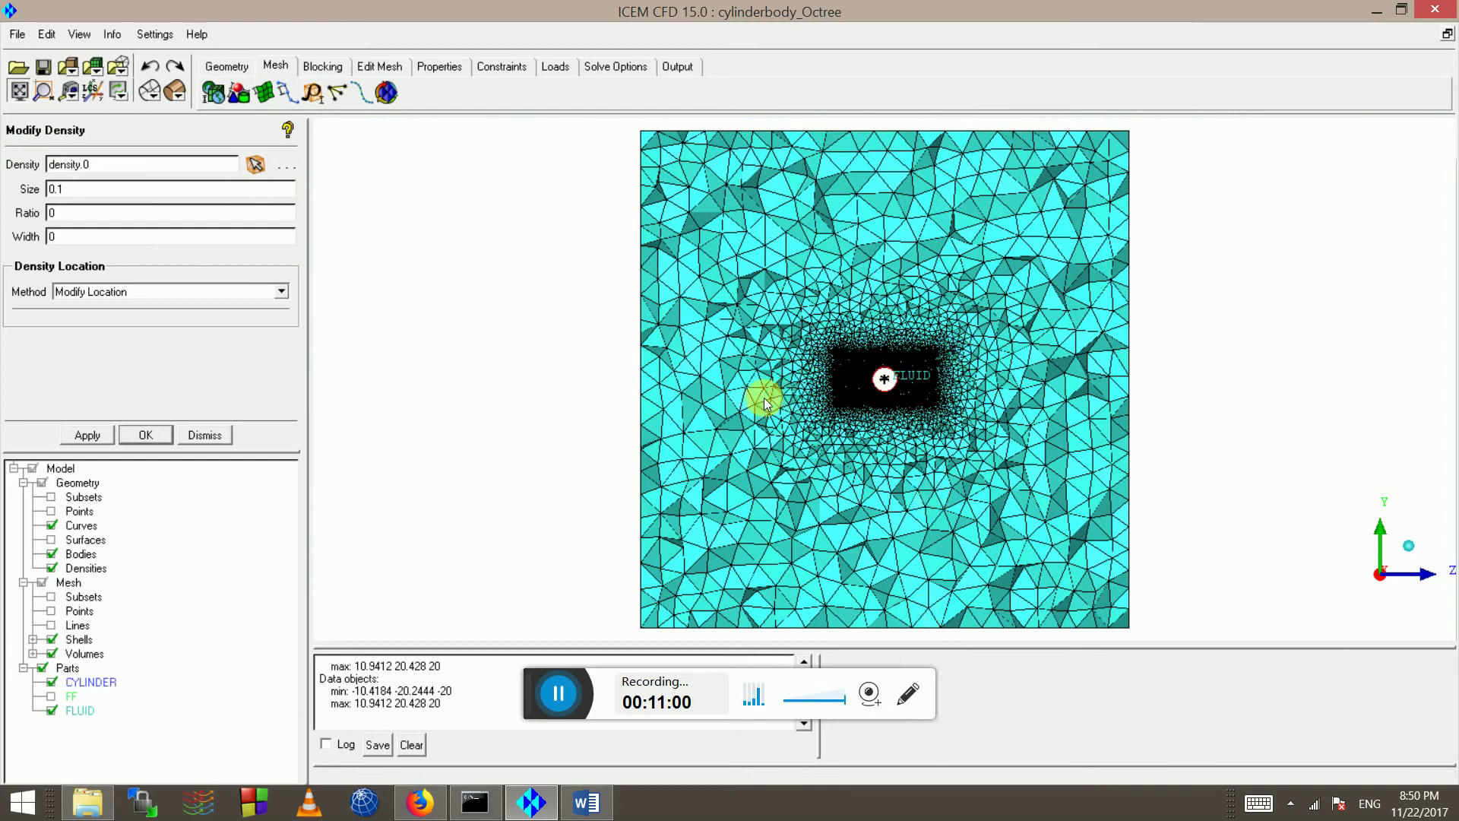
pyautogui.click(221, 437)
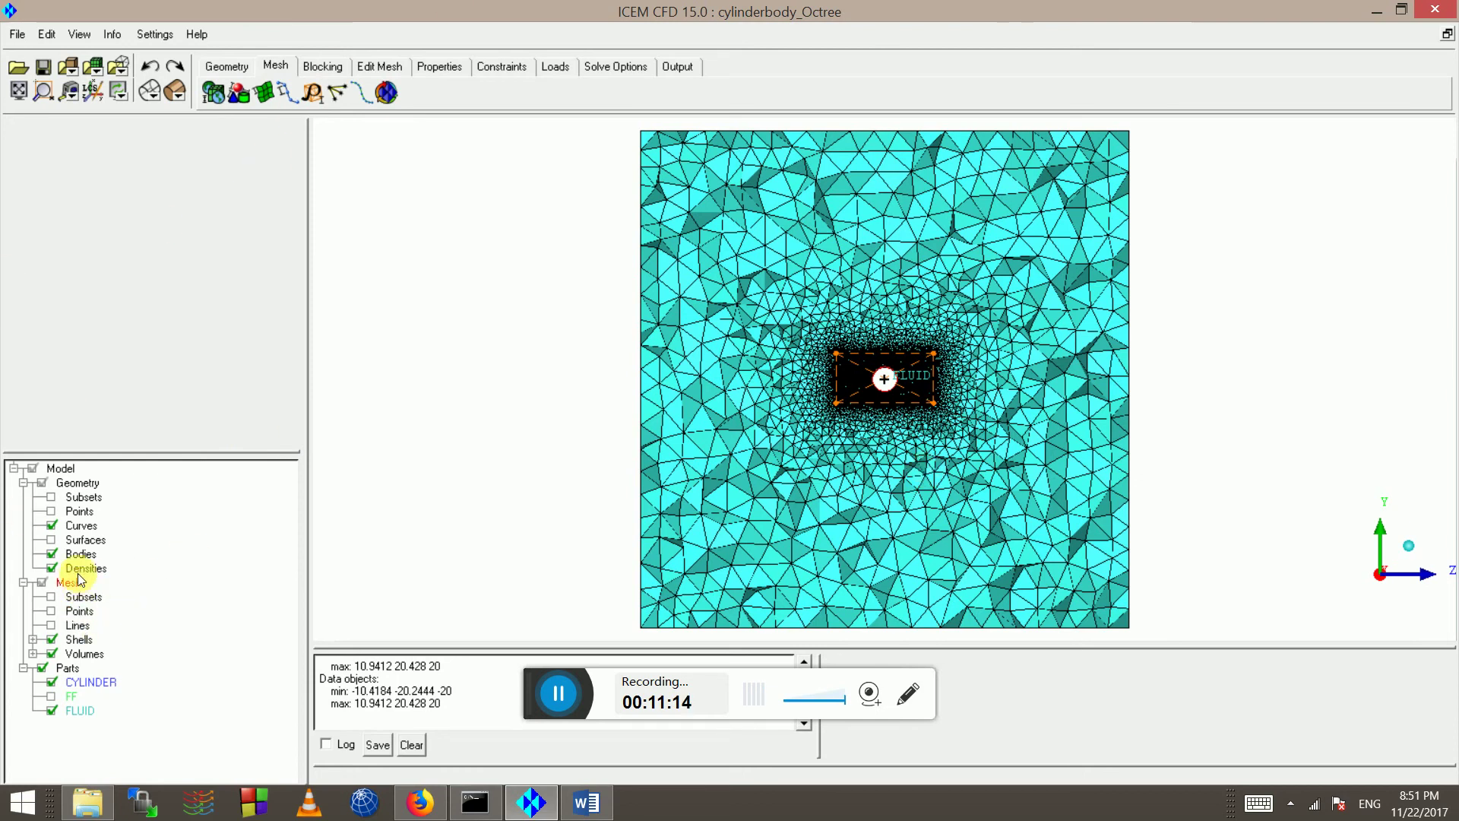
# Hide the whole mesh and the density box, and look at the remaining cylinder curves from an oblique angle
pyautogui.click(79, 34)
pyautogui.moveTo(163, 55)
pyautogui.click(252, 71)
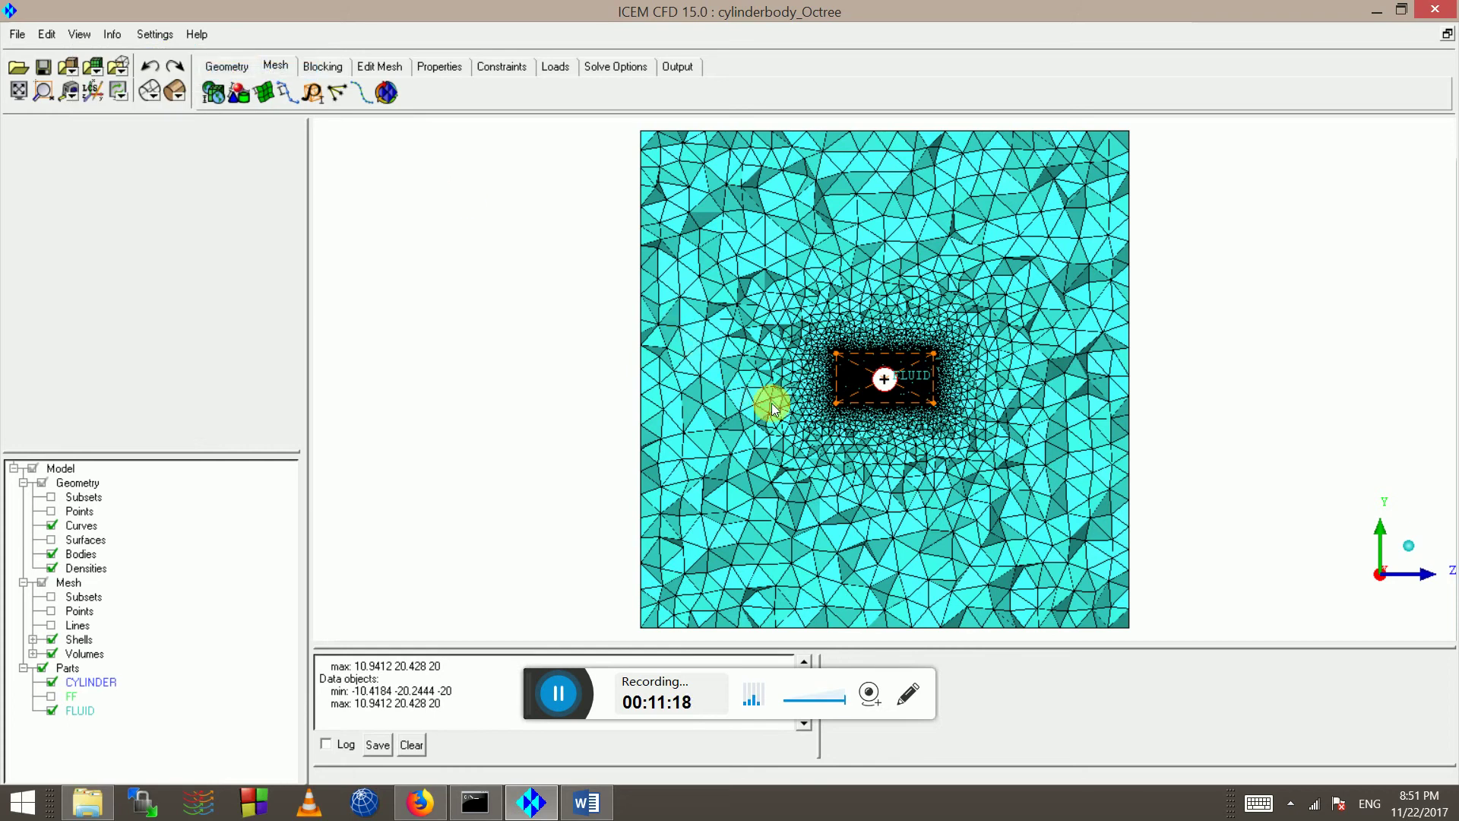
pyautogui.click(42, 582)
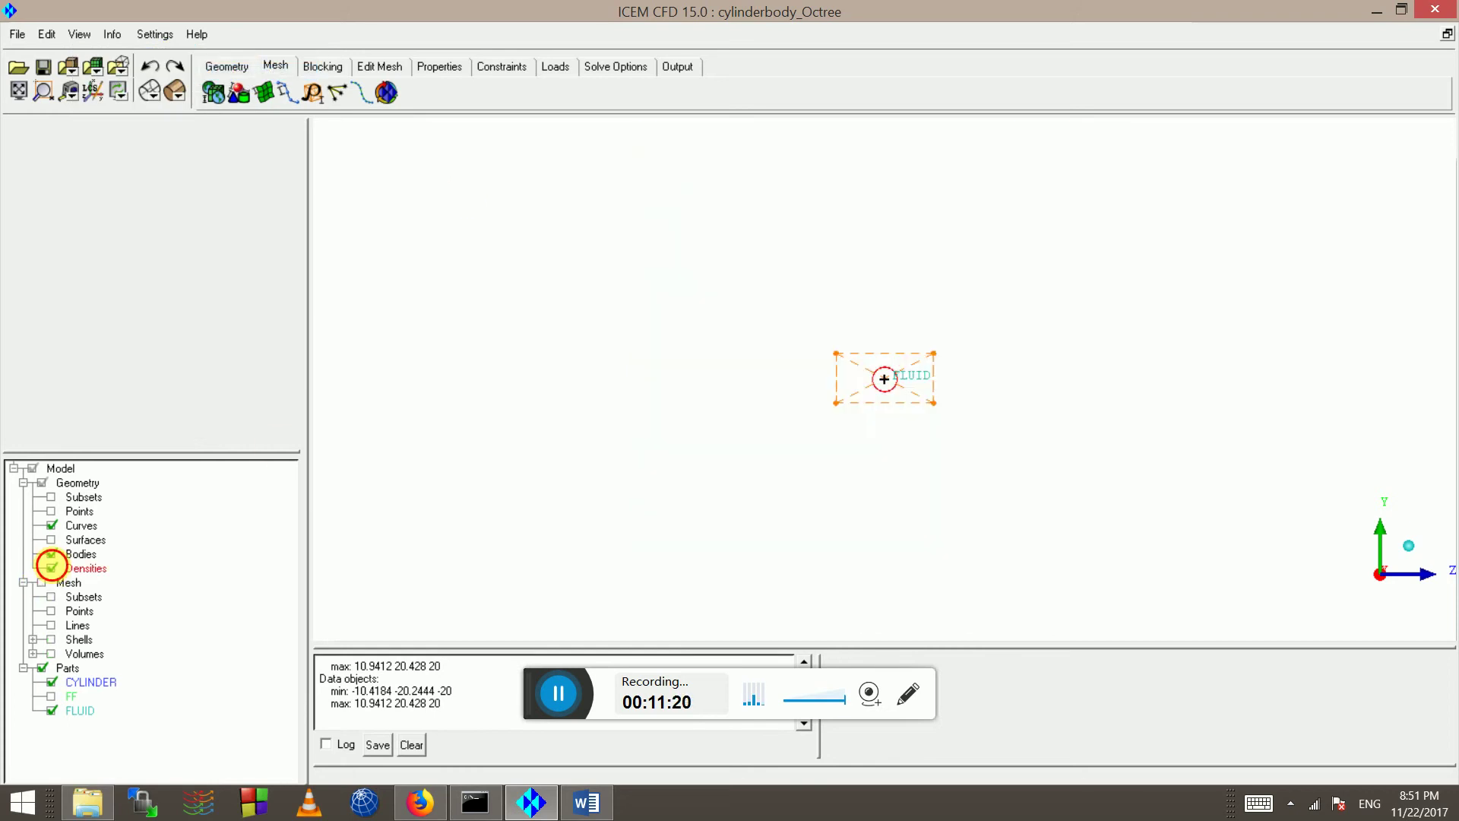
pyautogui.moveTo(847, 445); pyautogui.dragTo(730, 504)
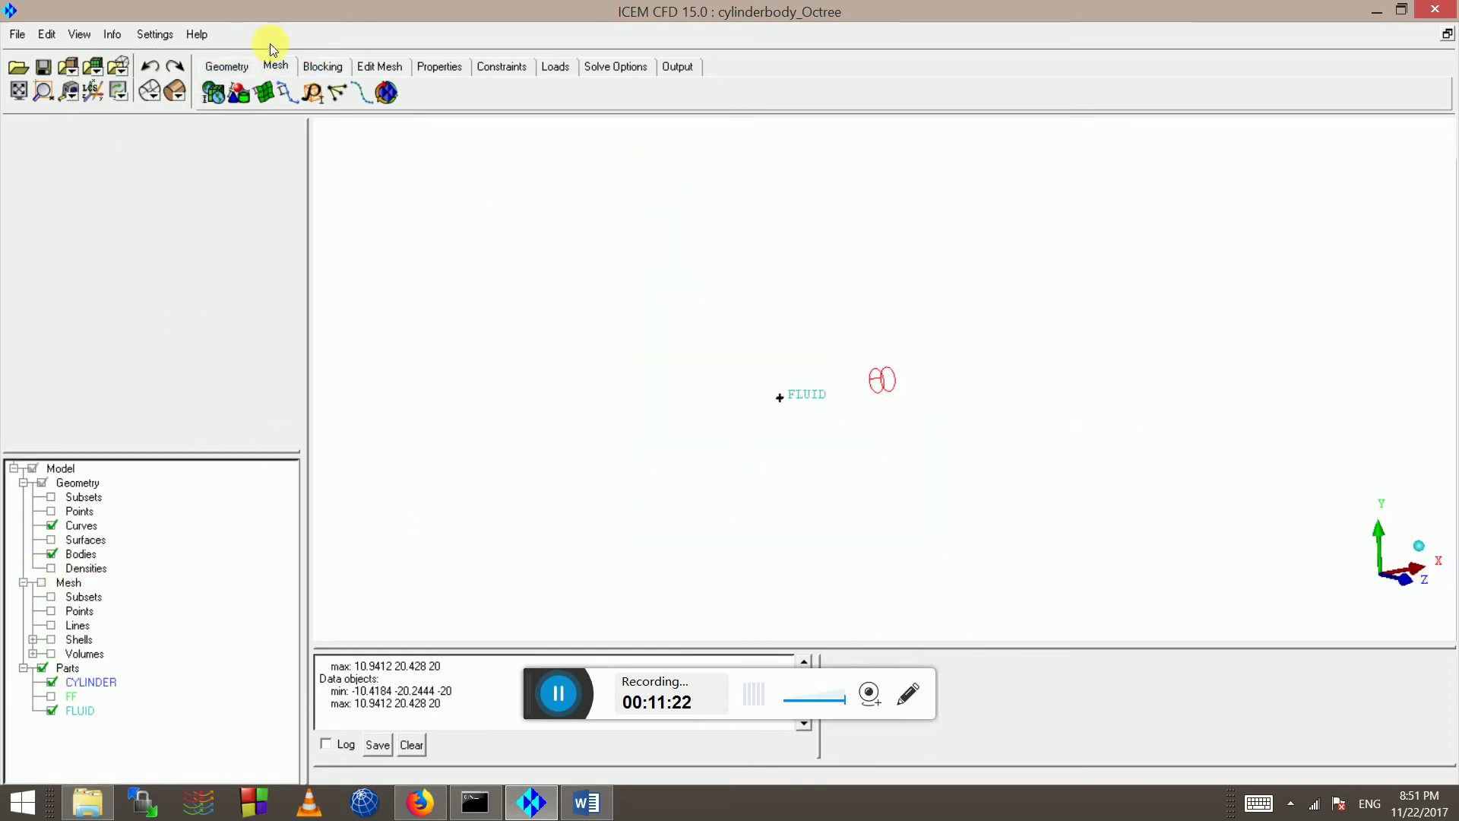
# Check the quality of all mesh elements and display the quality histogram
pyautogui.click(372, 66)
pyautogui.click(288, 93)
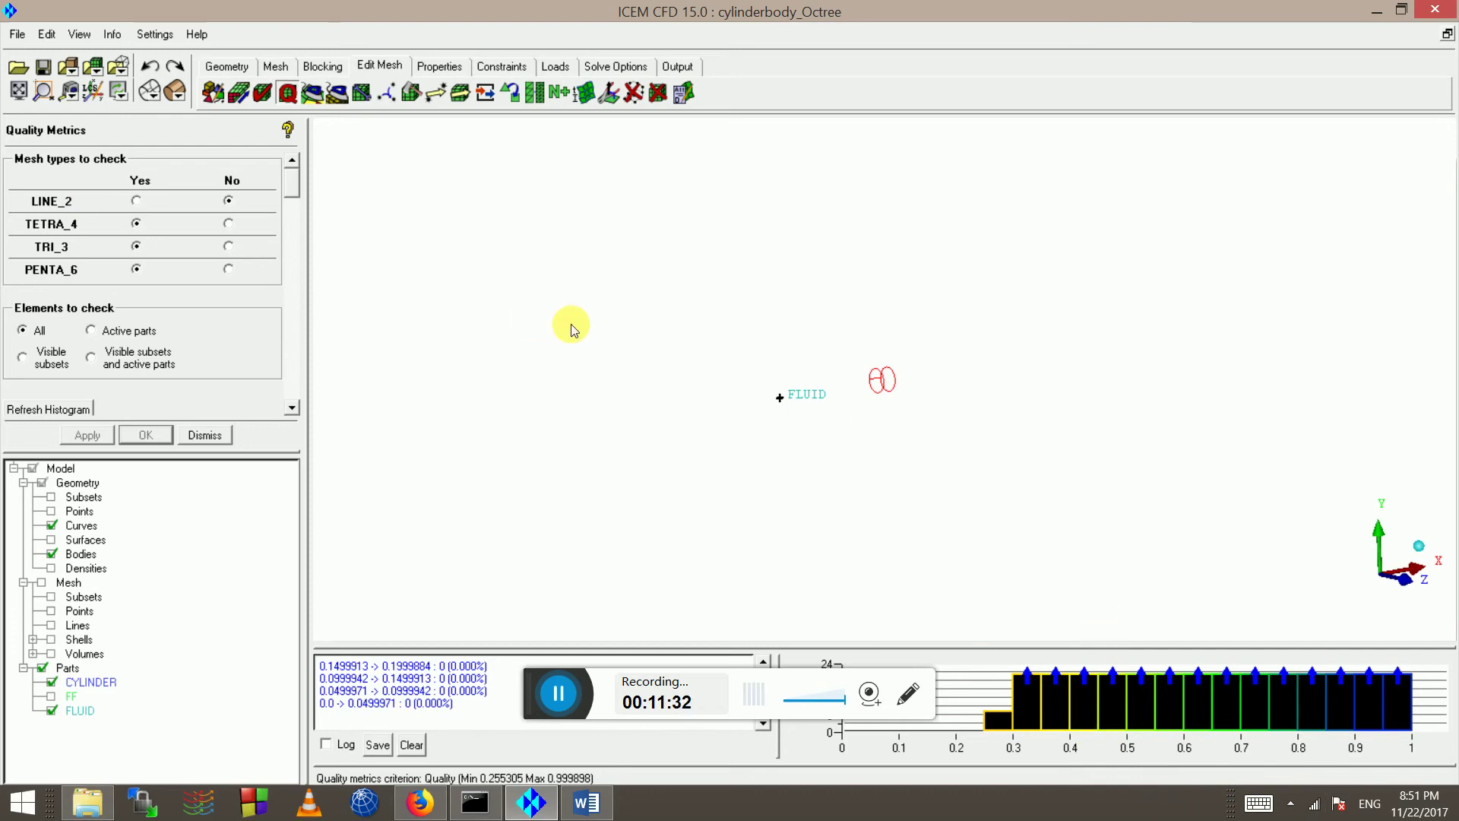
pyautogui.scroll(-3, 290, 207)
pyautogui.scroll(3, 280, 176)
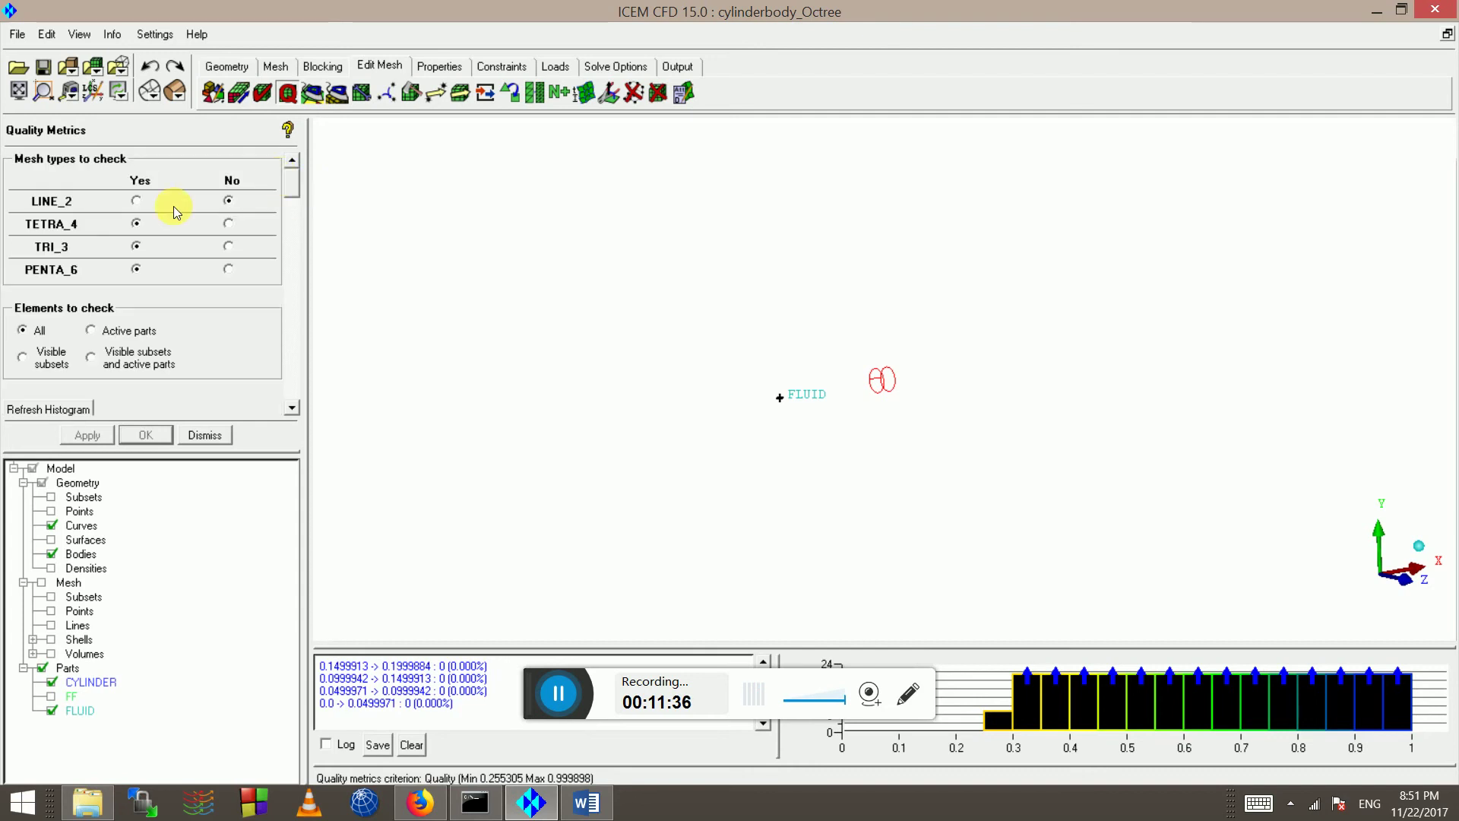
# Smooth the mesh globally with 5 iterations up to a Quality value of 0.20, with the PENTA_6 elements frozen
pyautogui.click(312, 94)
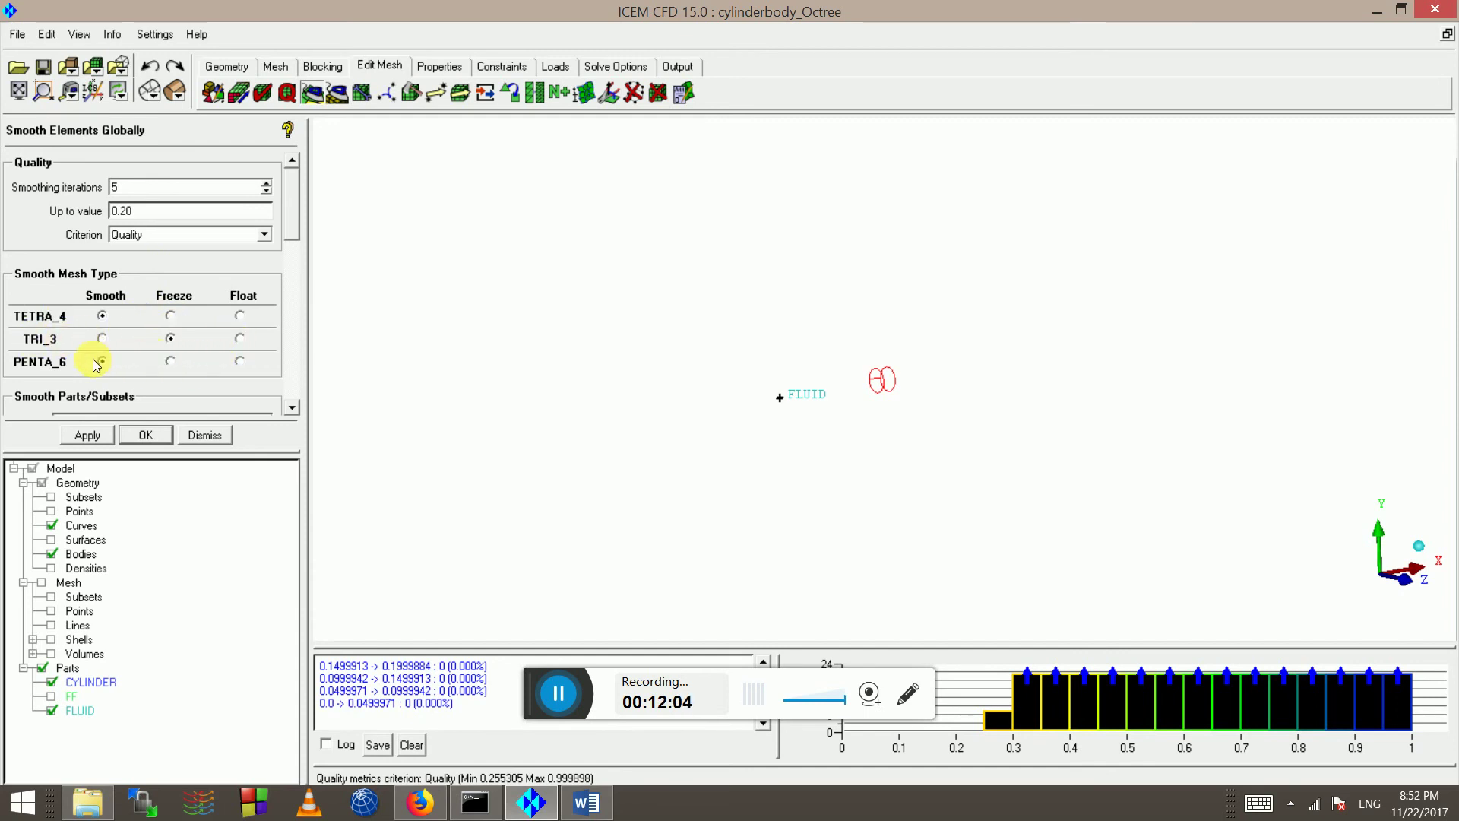
pyautogui.click(170, 362)
pyautogui.click(147, 189)
pyautogui.click(143, 208)
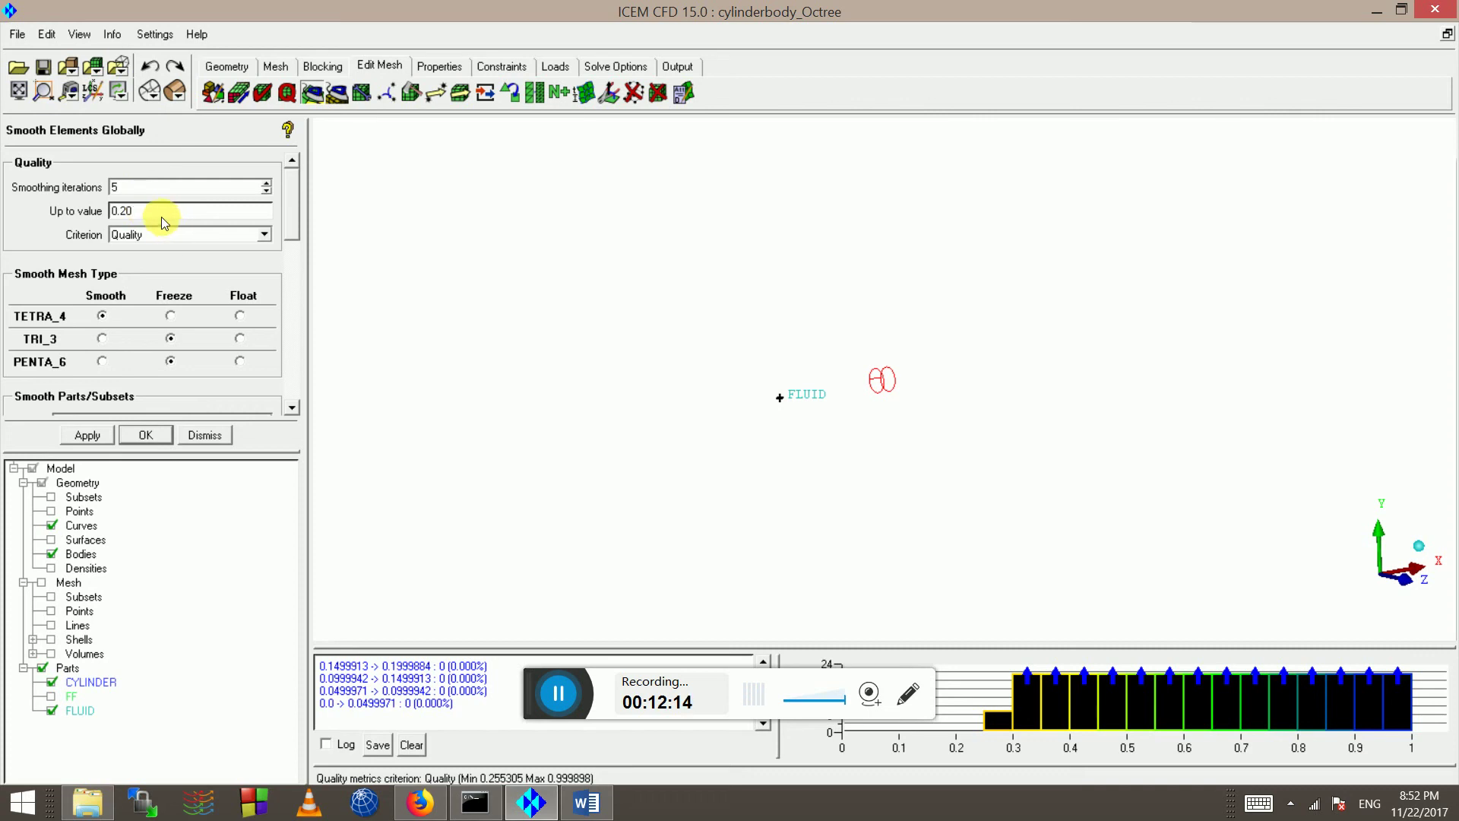
pyautogui.moveTo(293, 222); pyautogui.dragTo(2, 405)
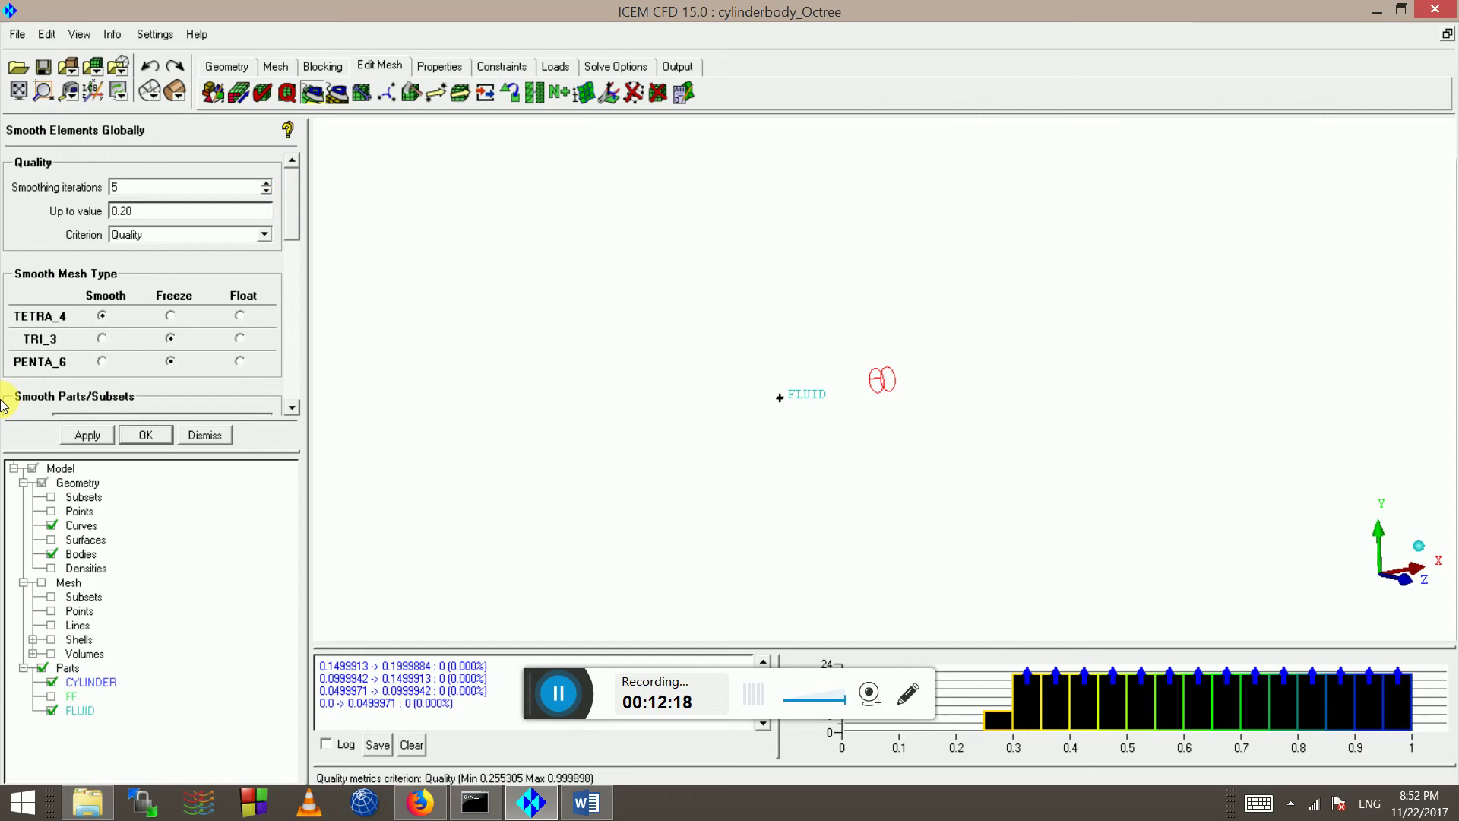
pyautogui.click(99, 437)
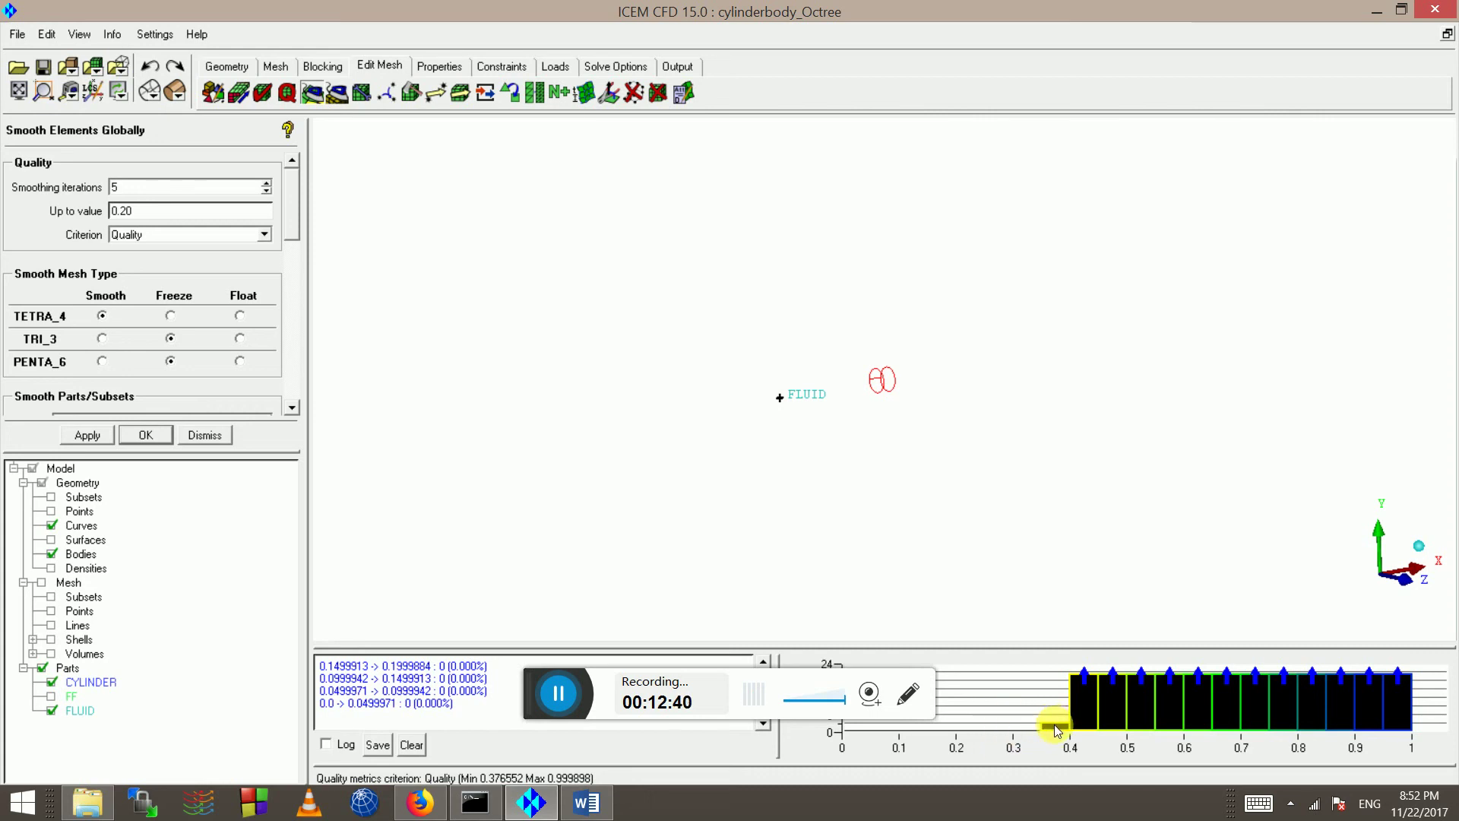
# Review the smoothing settings, fit the cylinder in view at an oblique angle, and close the quality histogram
pyautogui.scroll(-2, 942, 357)
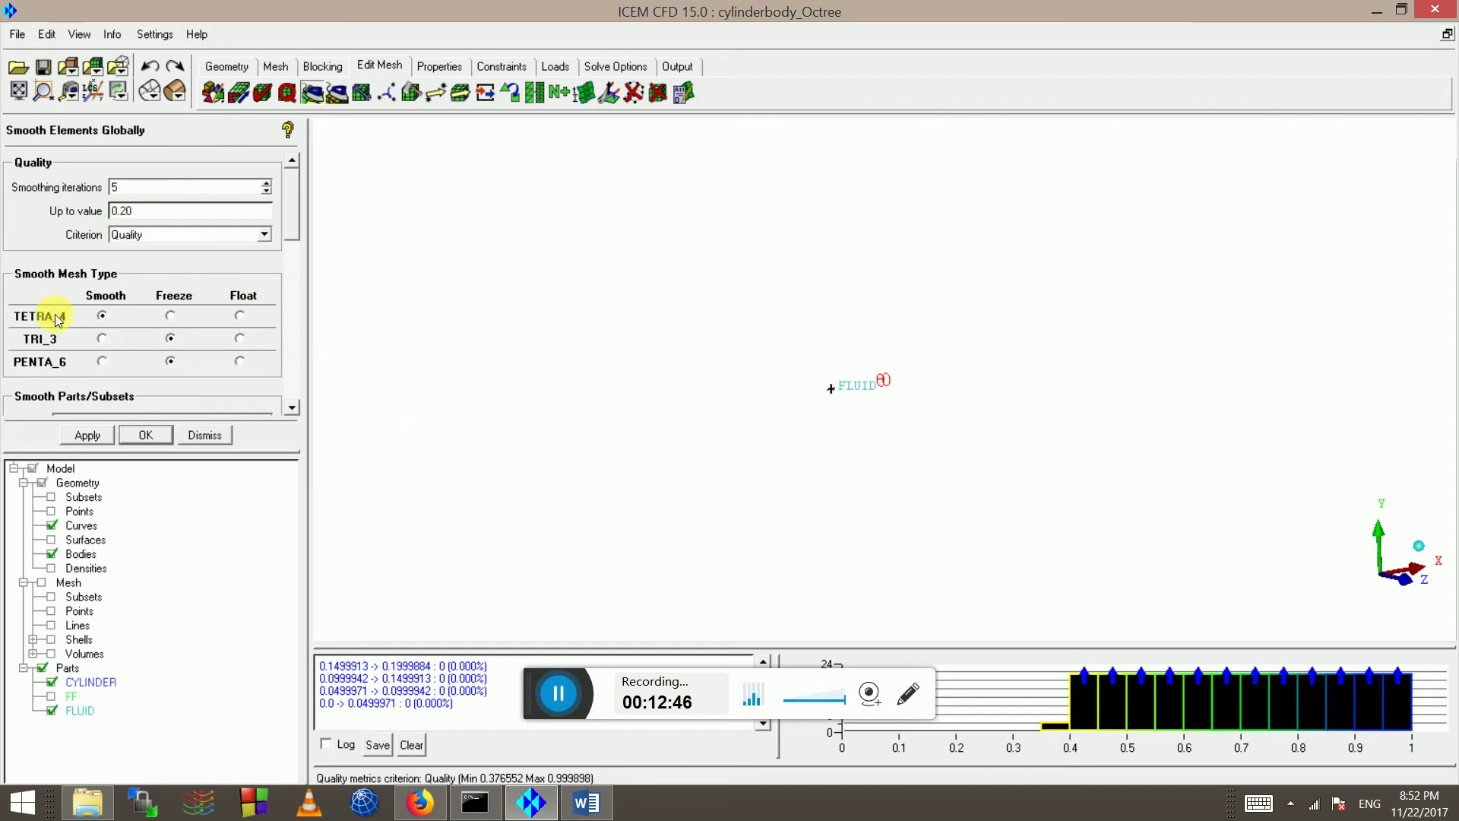
pyautogui.scroll(-2, 293, 199)
pyautogui.scroll(2, 295, 209)
pyautogui.moveTo(290, 217); pyautogui.dragTo(651, 418)
pyautogui.click(19, 92)
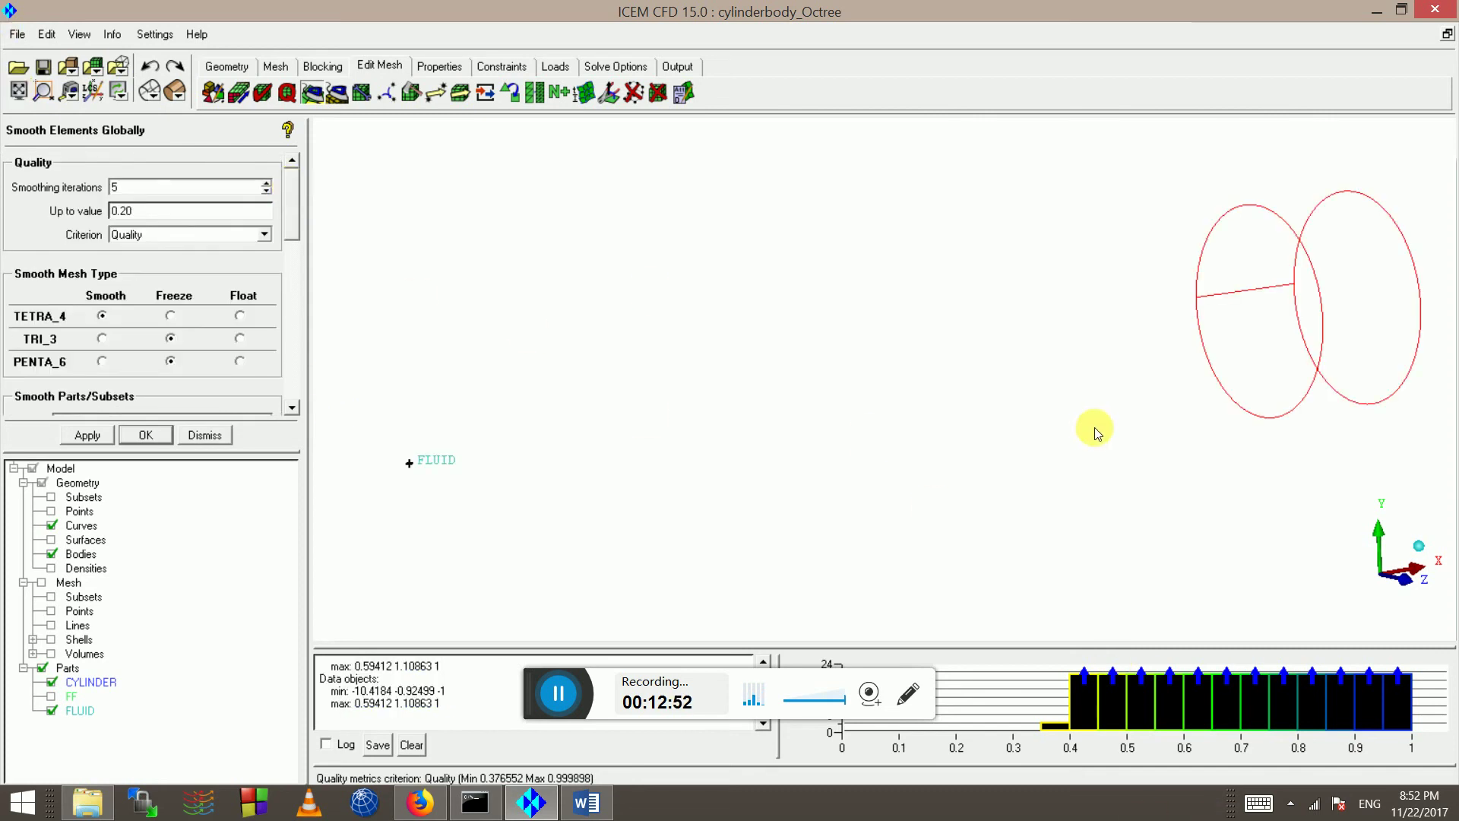
pyautogui.moveTo(1124, 368); pyautogui.dragTo(1026, 364)
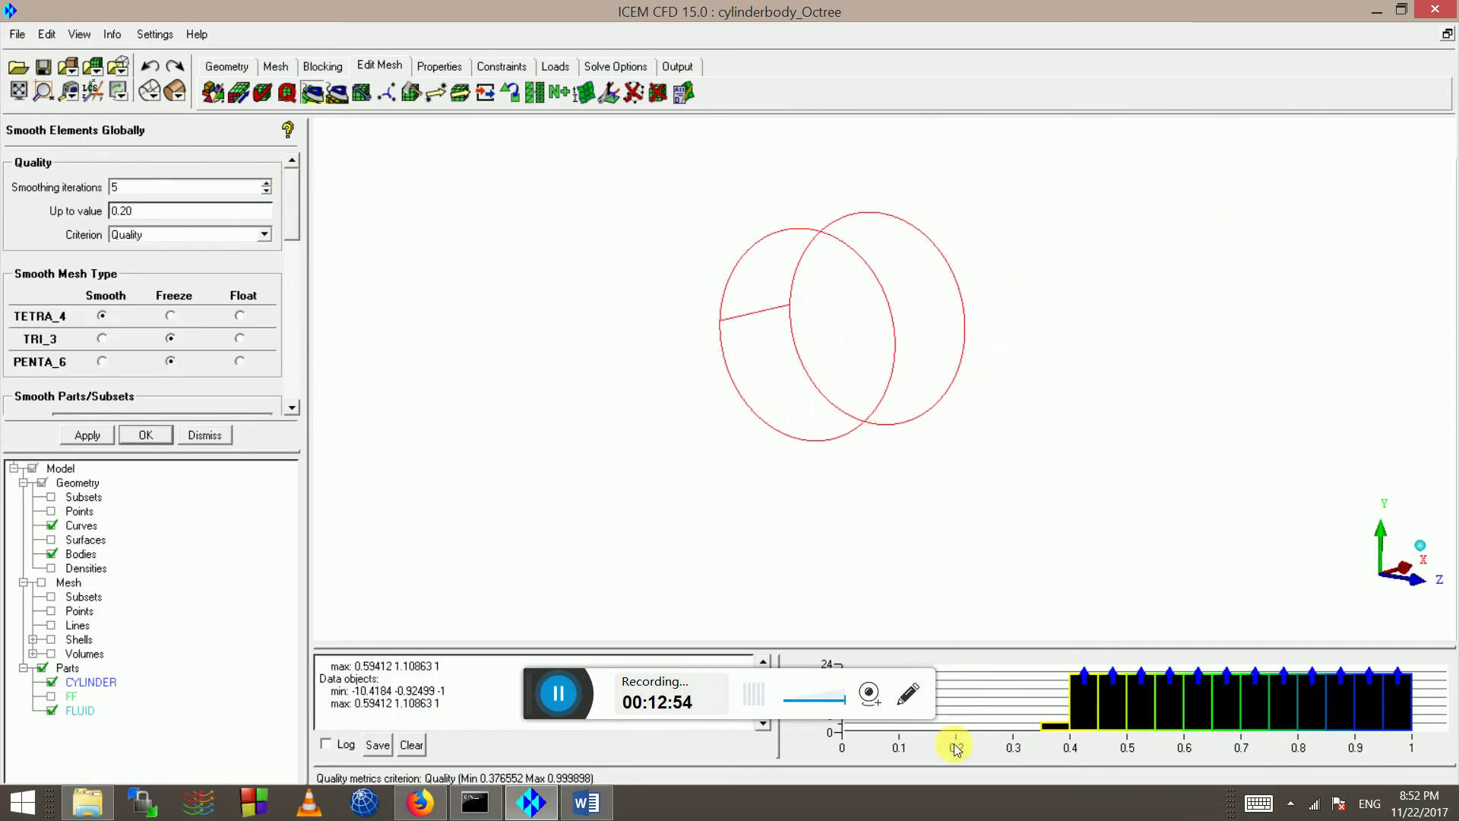
pyautogui.rightClick(969, 711)
pyautogui.click(996, 656)
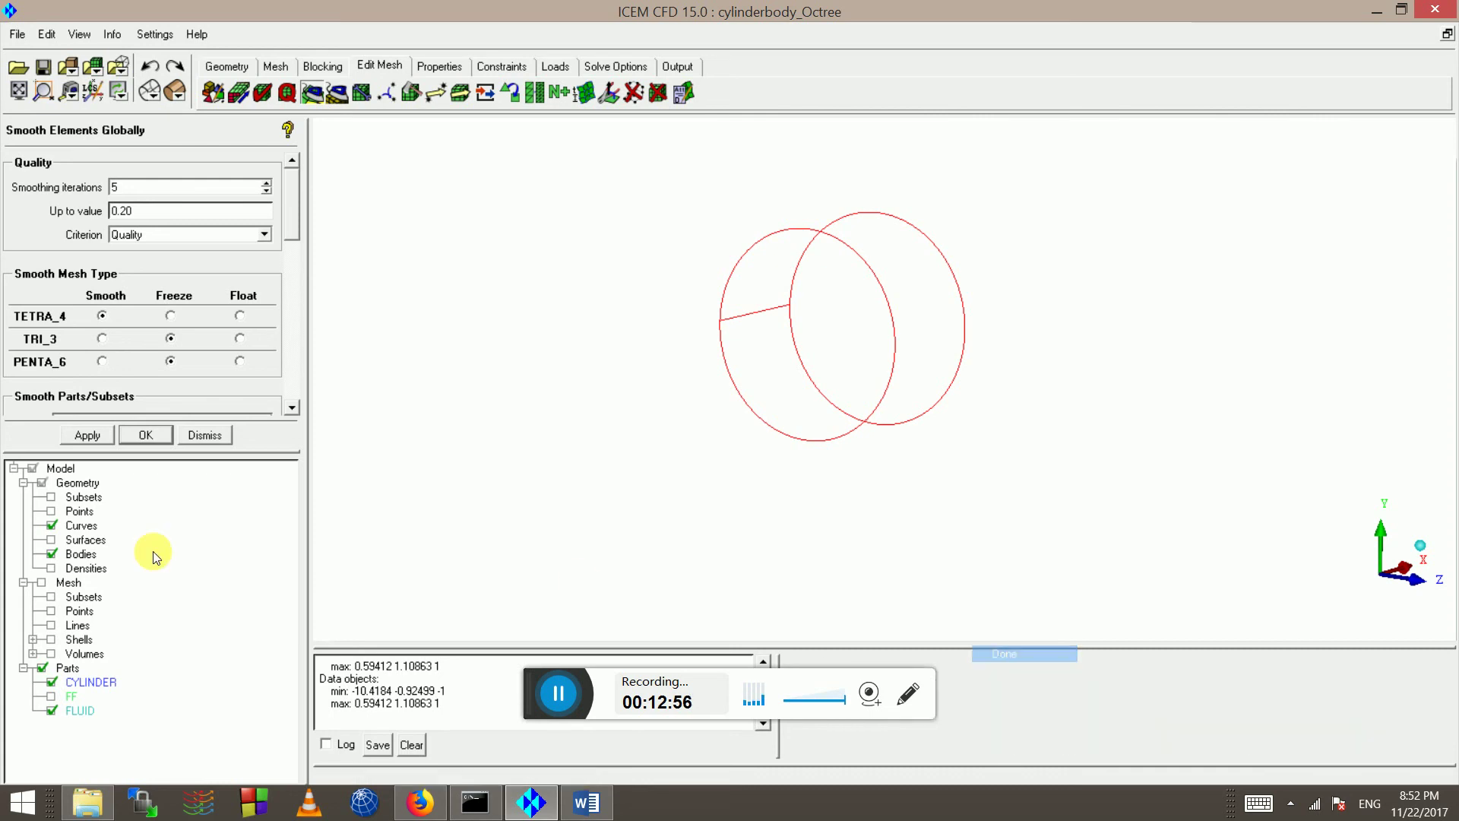
# Display the shell and volume mesh on the cut plane and examine the smoothed elements around the cylinder
pyautogui.rightClick(70, 583)
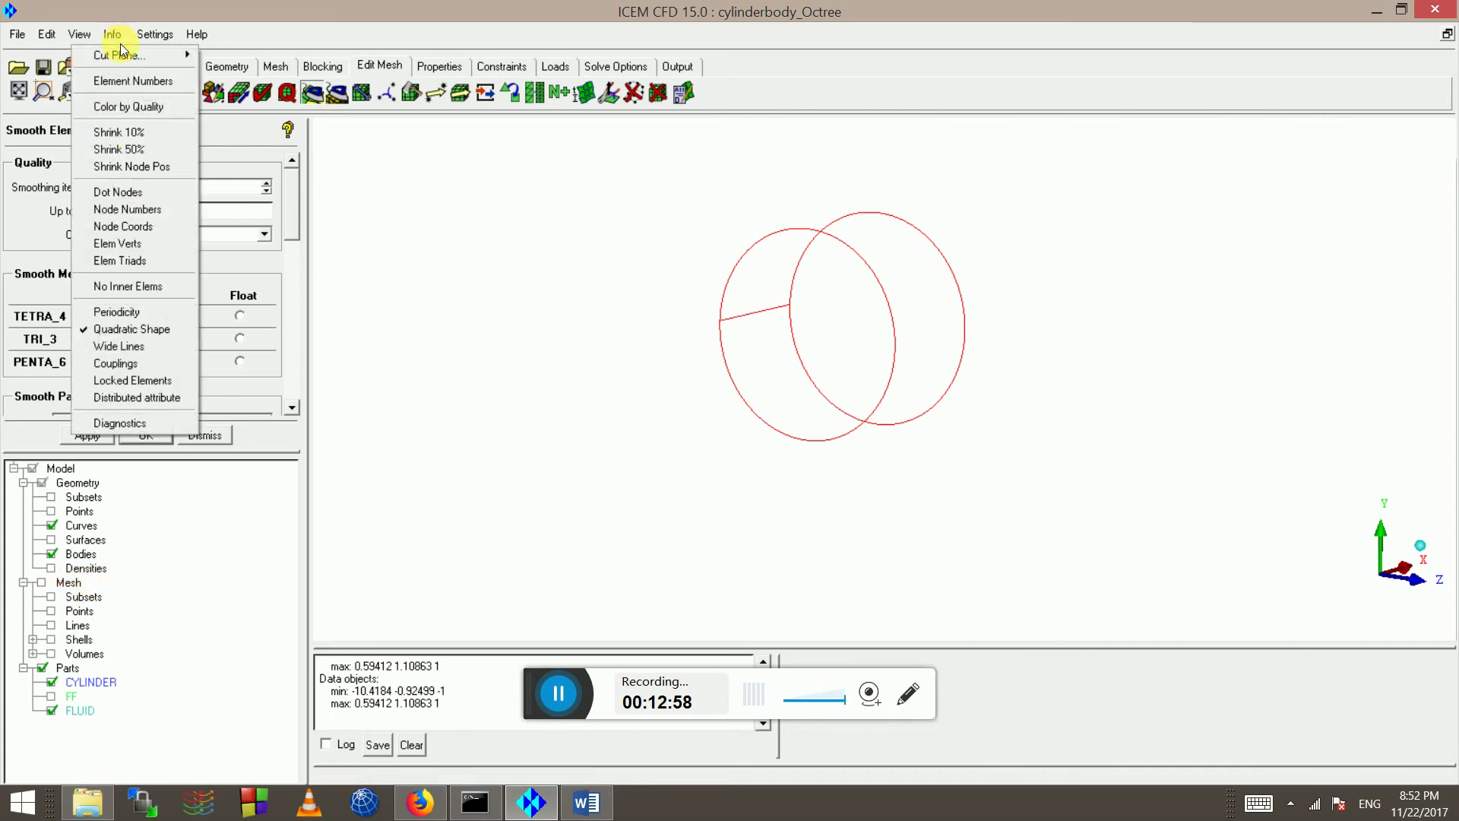
pyautogui.click(244, 71)
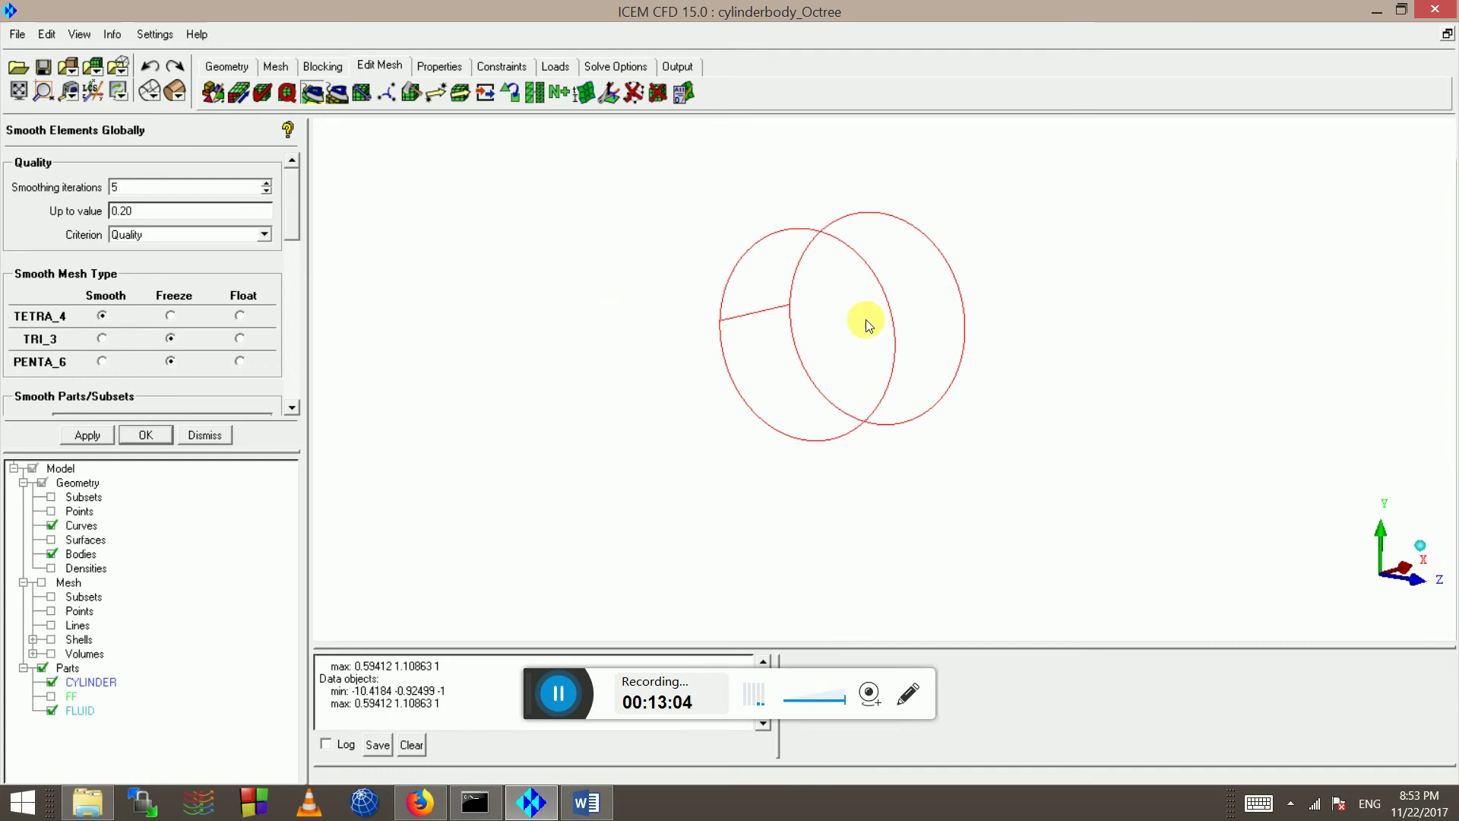
pyautogui.click(51, 639)
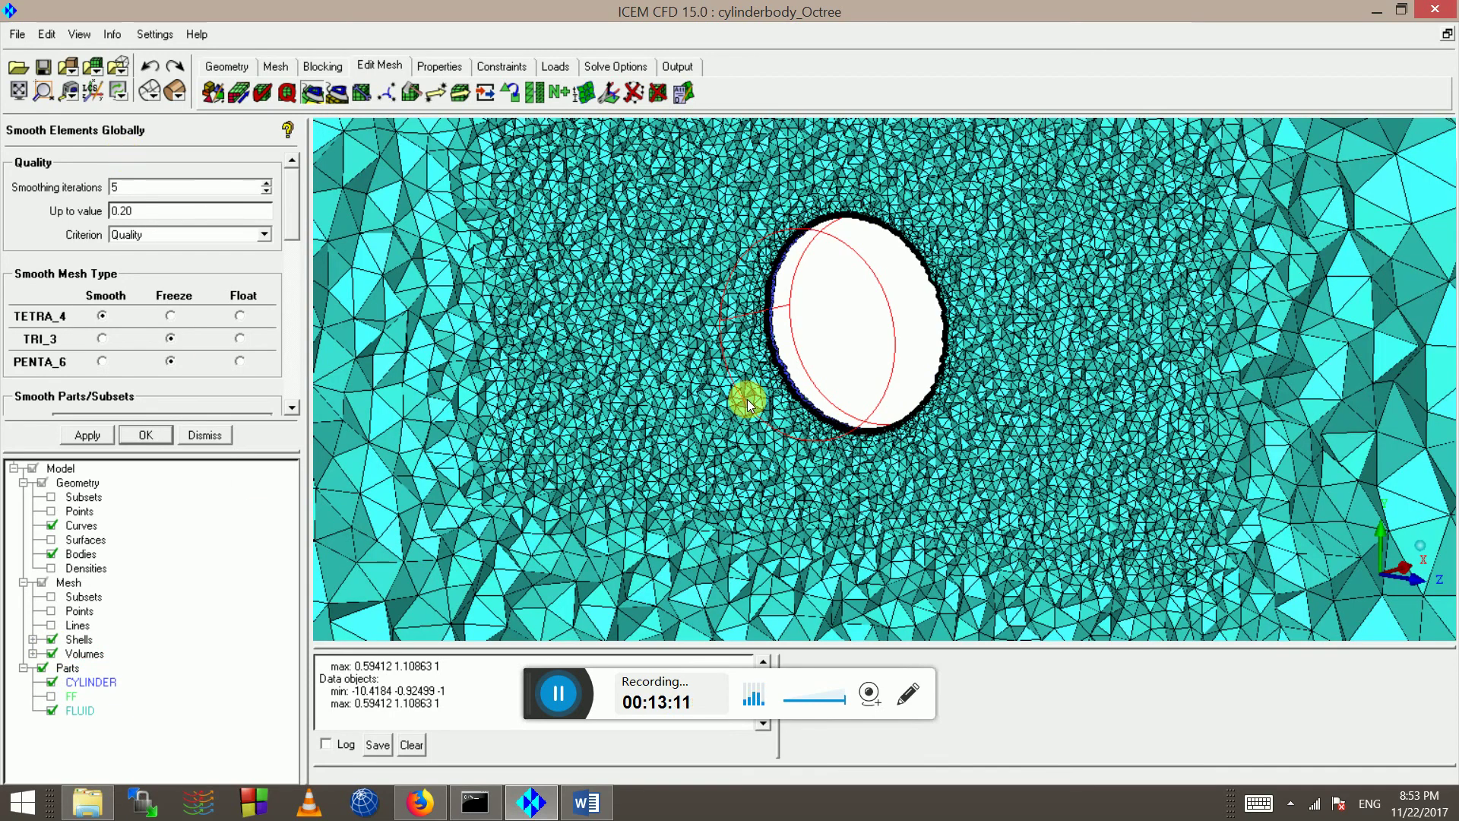
pyautogui.moveTo(798, 368); pyautogui.dragTo(1017, 307)
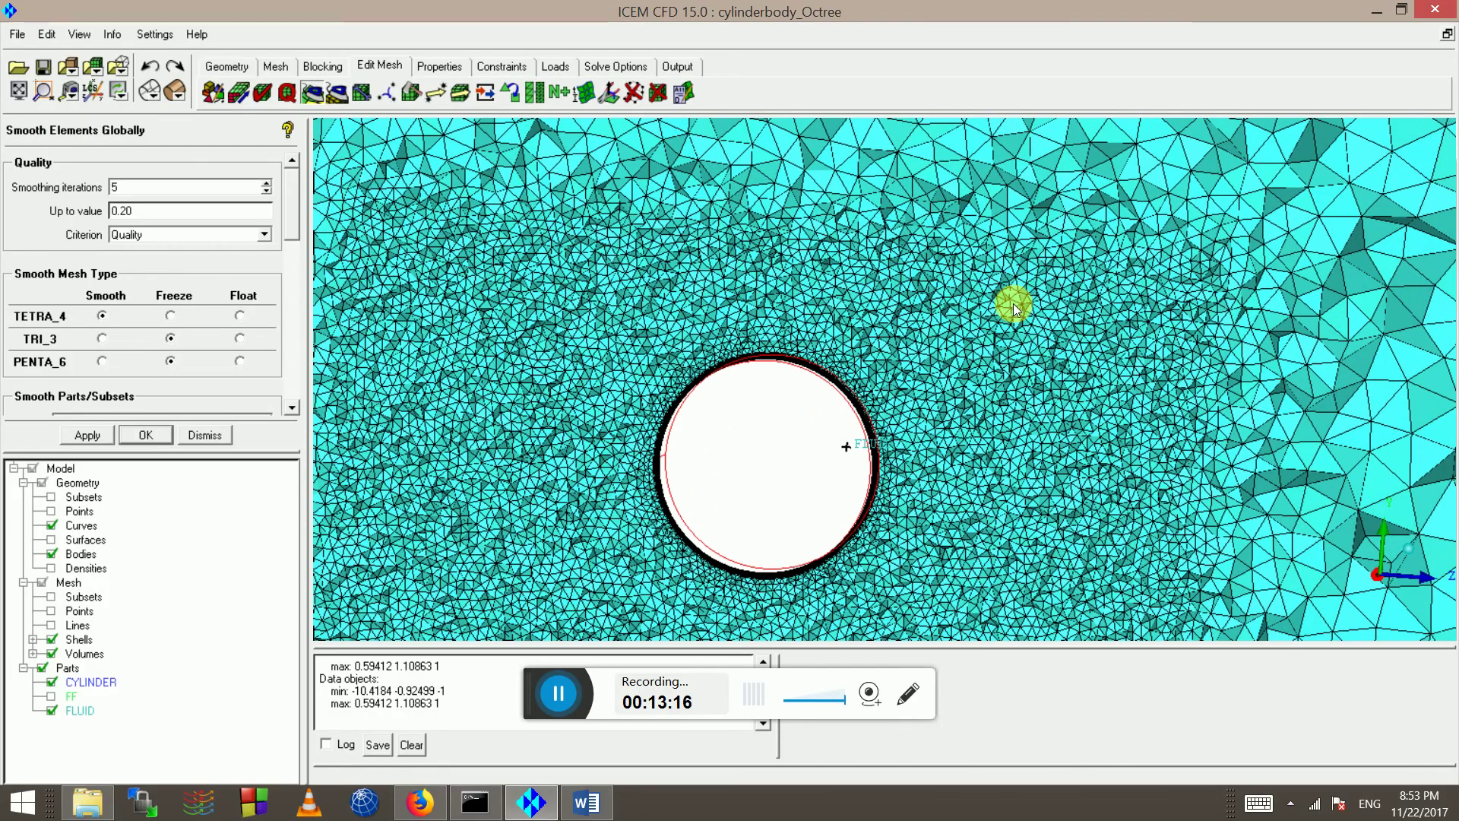